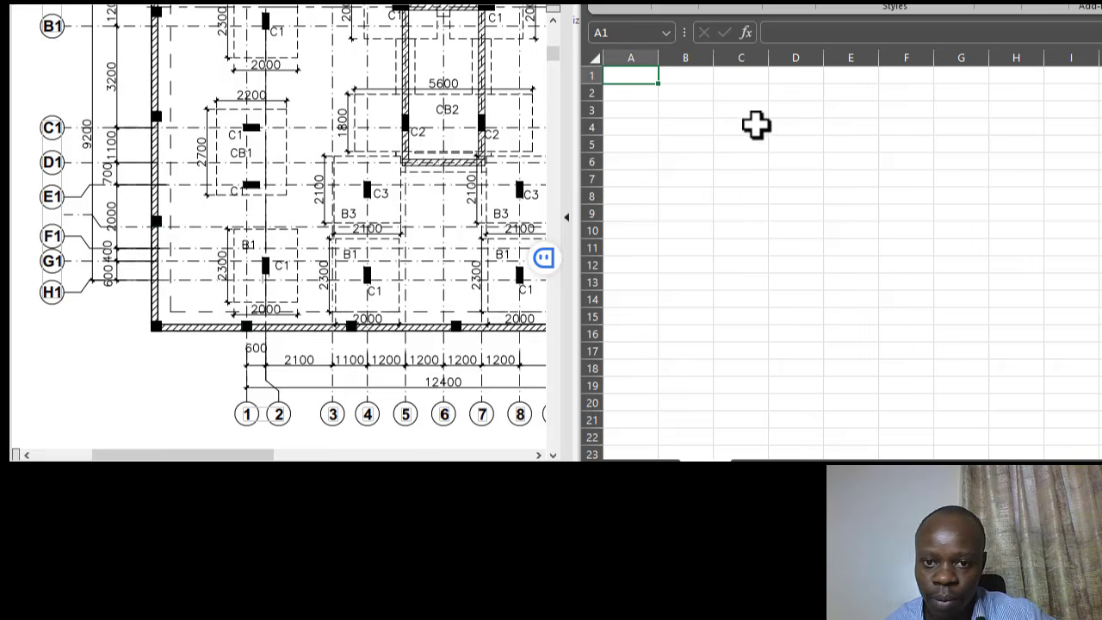
# - Activate the blank worksheet and select cell C3 as the starting cell
pyautogui.click(761, 162)
pyautogui.click(756, 112)
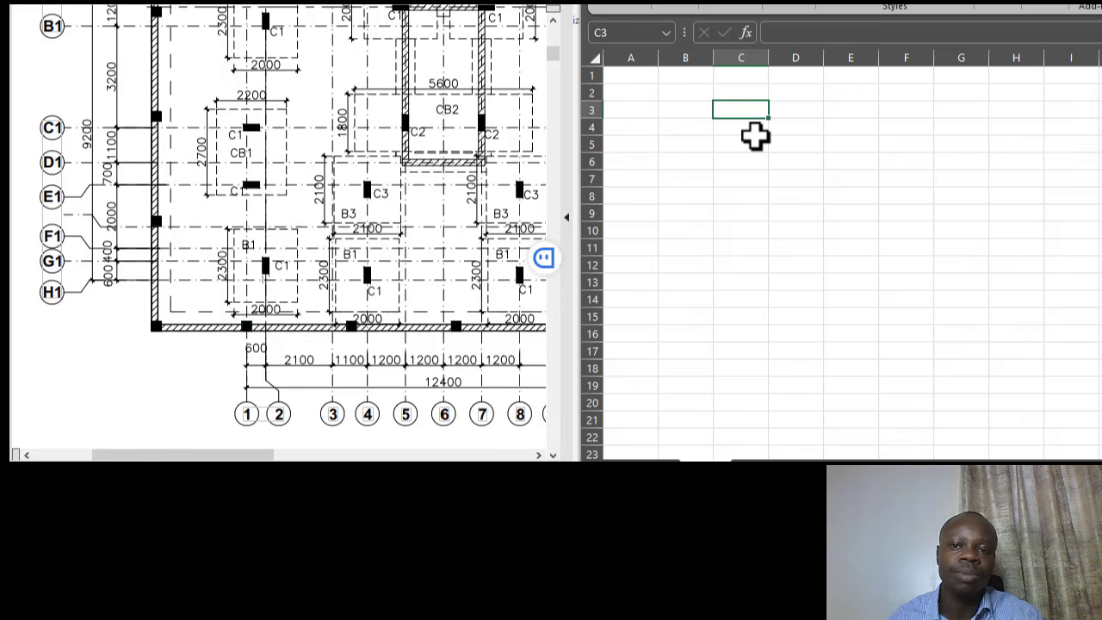
pyautogui.scroll(1, 293, 233)
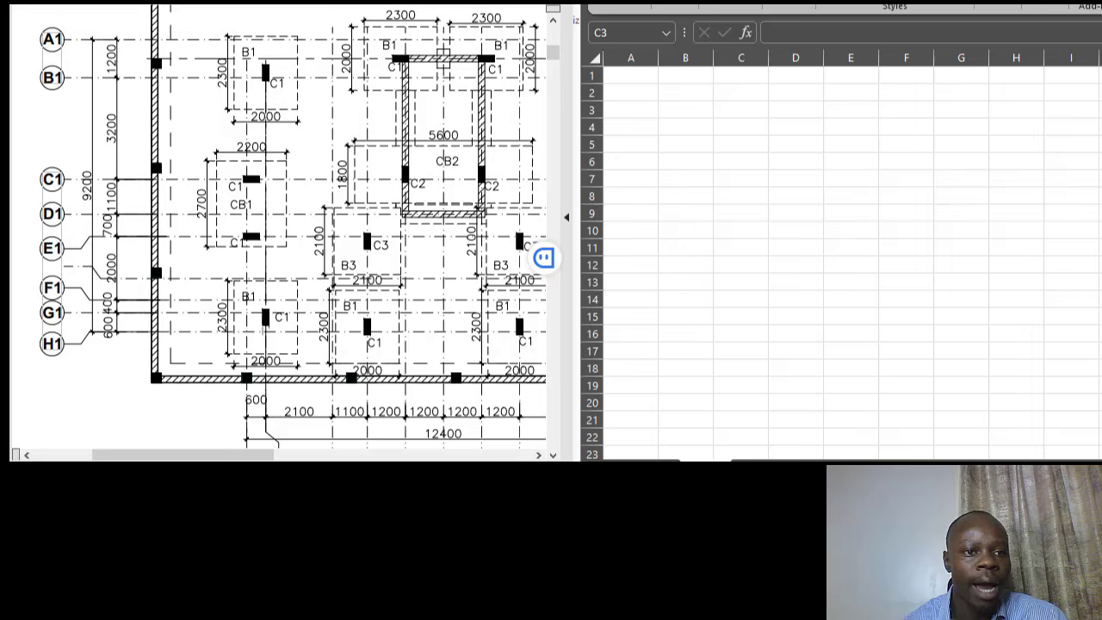
# - Show the architectural site plan in the PDF viewer and scroll down to Block B
pyautogui.click(108, 3)
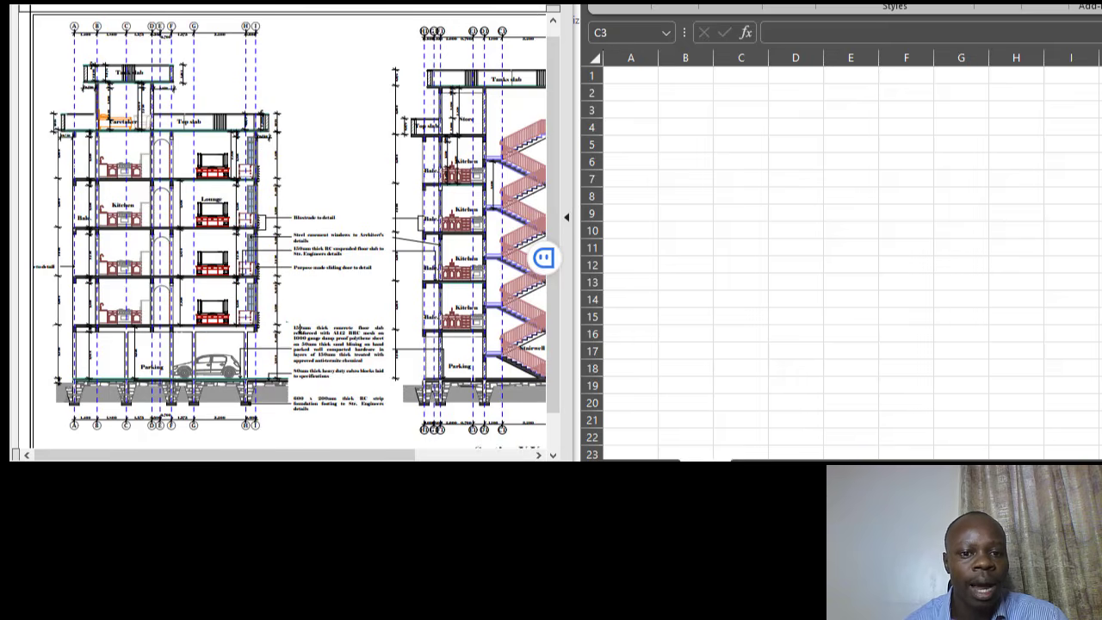
pyautogui.click(369, 4)
pyautogui.scroll(-1, 375, 226)
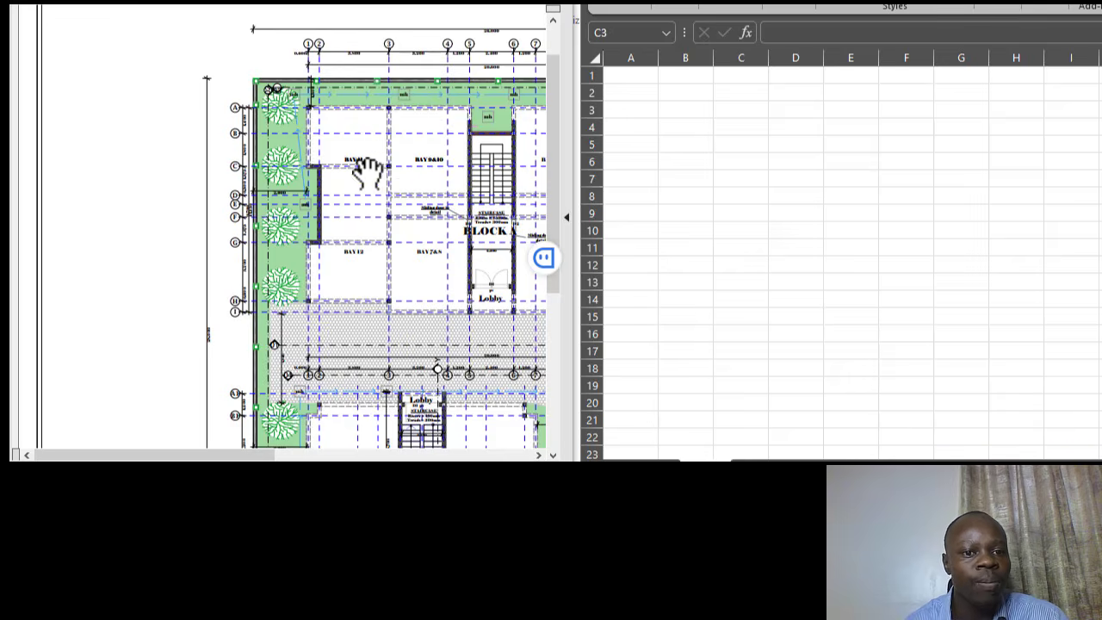
pyautogui.scroll(-2, 356, 185)
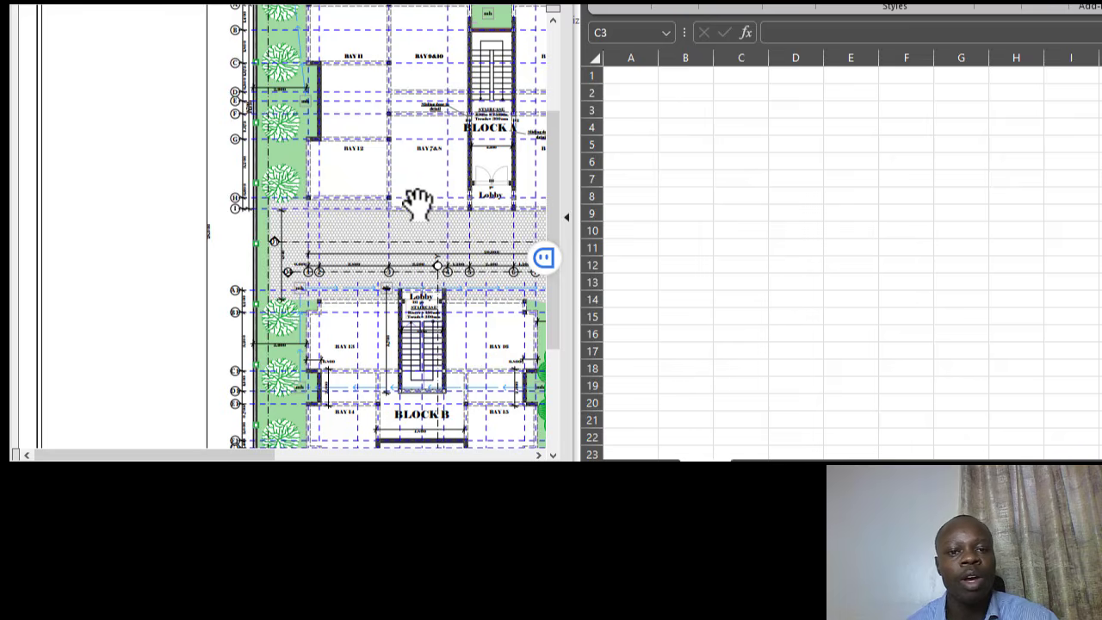
pyautogui.scroll(-1, 395, 228)
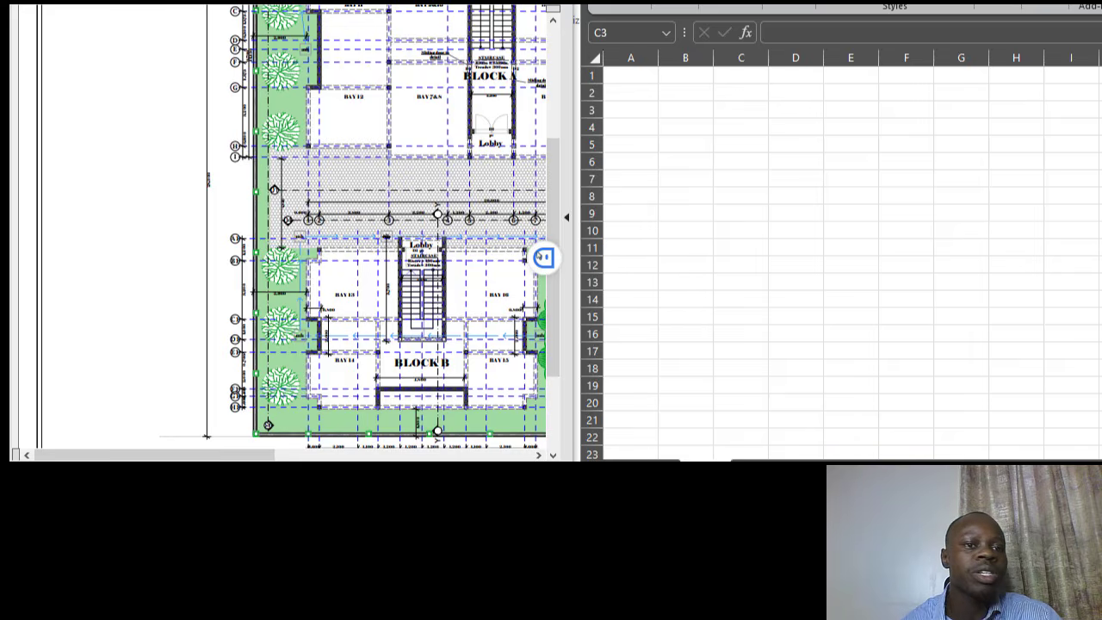
# - Switch the PDF viewer back to the foundation layout drawing
pyautogui.click(318, 3)
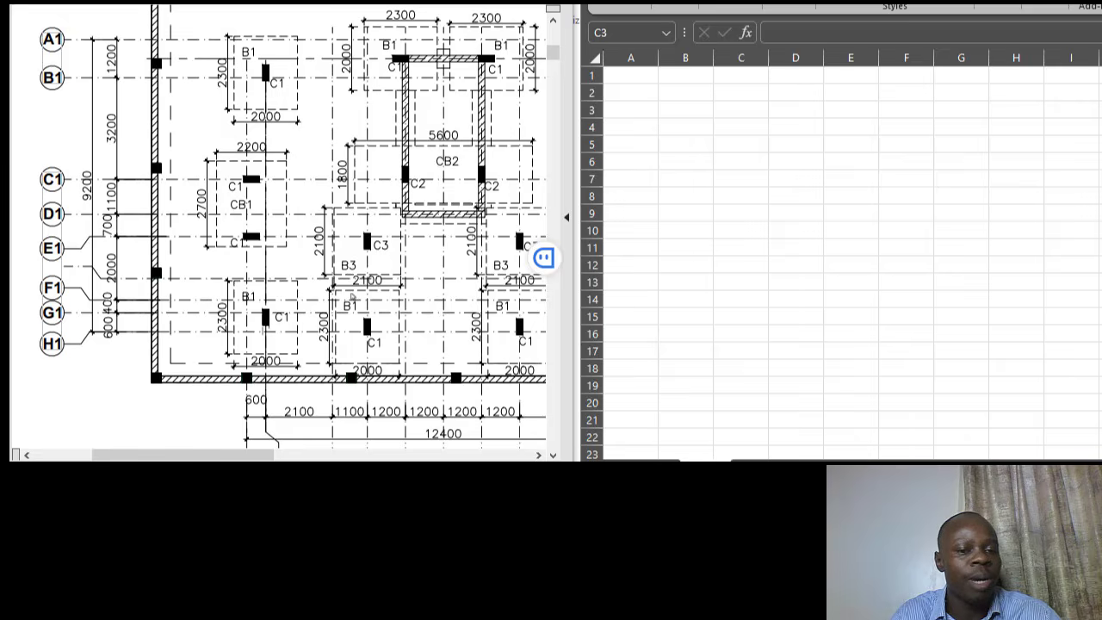
pyautogui.scroll(-3, 237, 293)
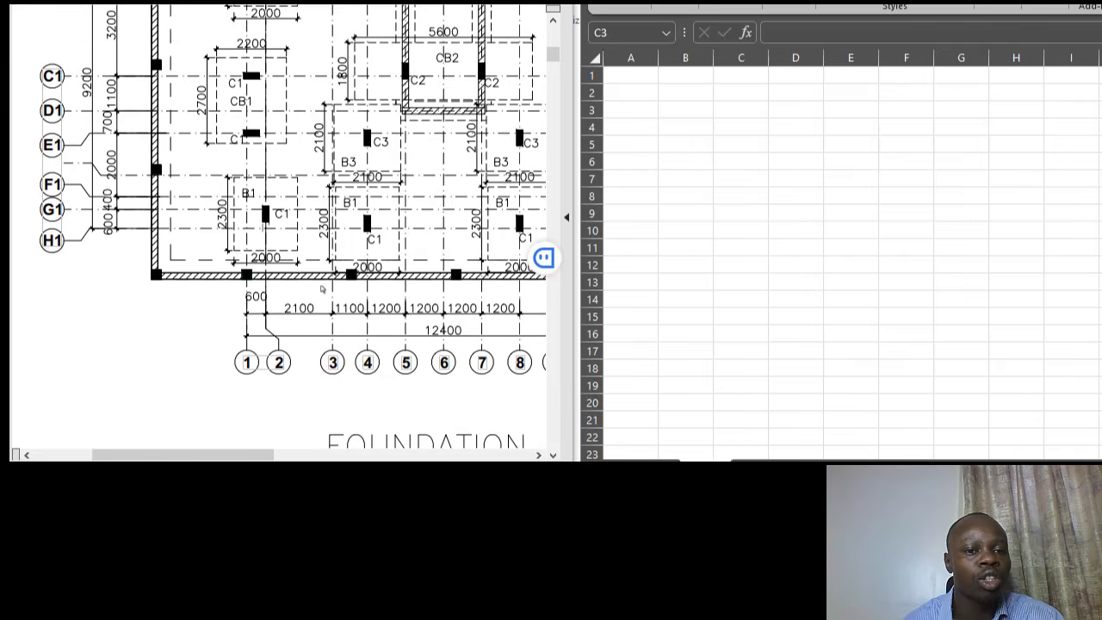
pyautogui.scroll(2, 329, 274)
pyautogui.scroll(2, 336, 288)
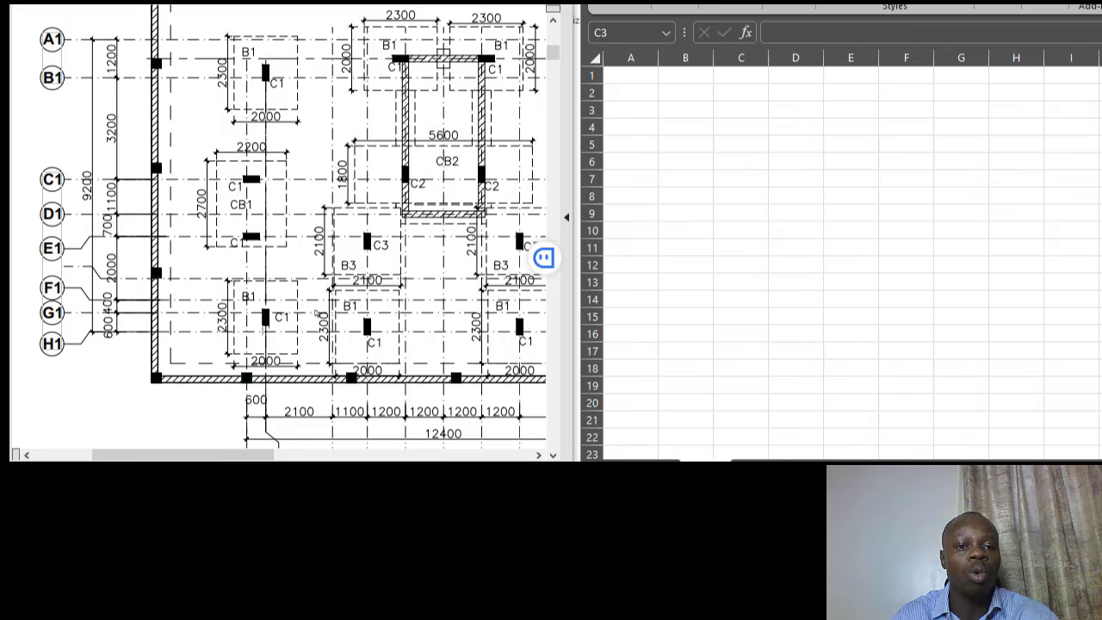
pyautogui.scroll(1, 319, 314)
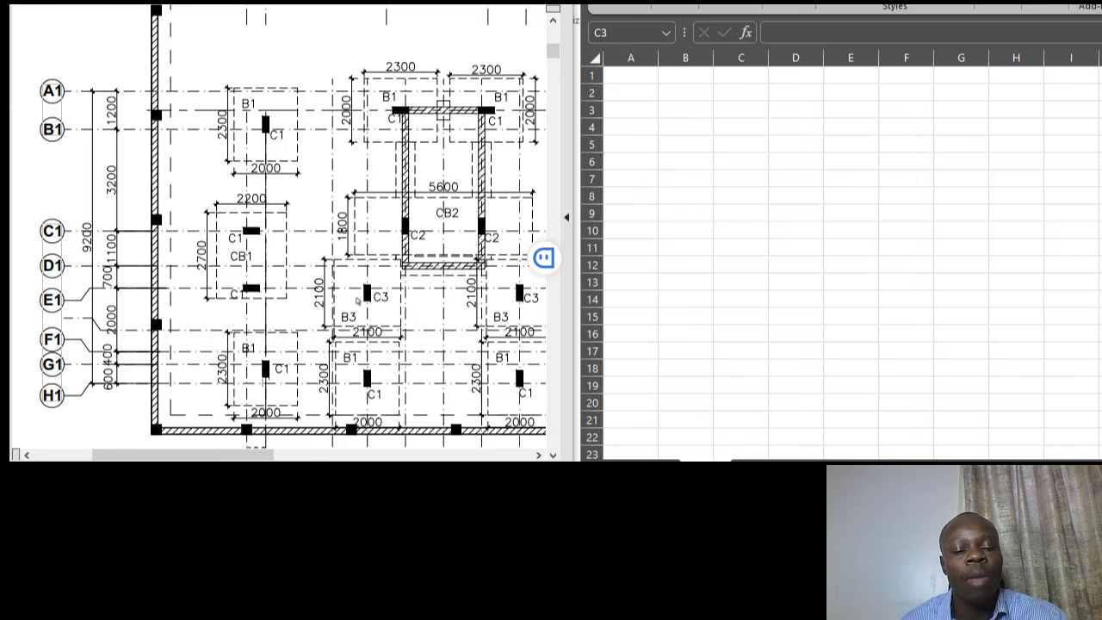
pyautogui.scroll(-1, 370, 309)
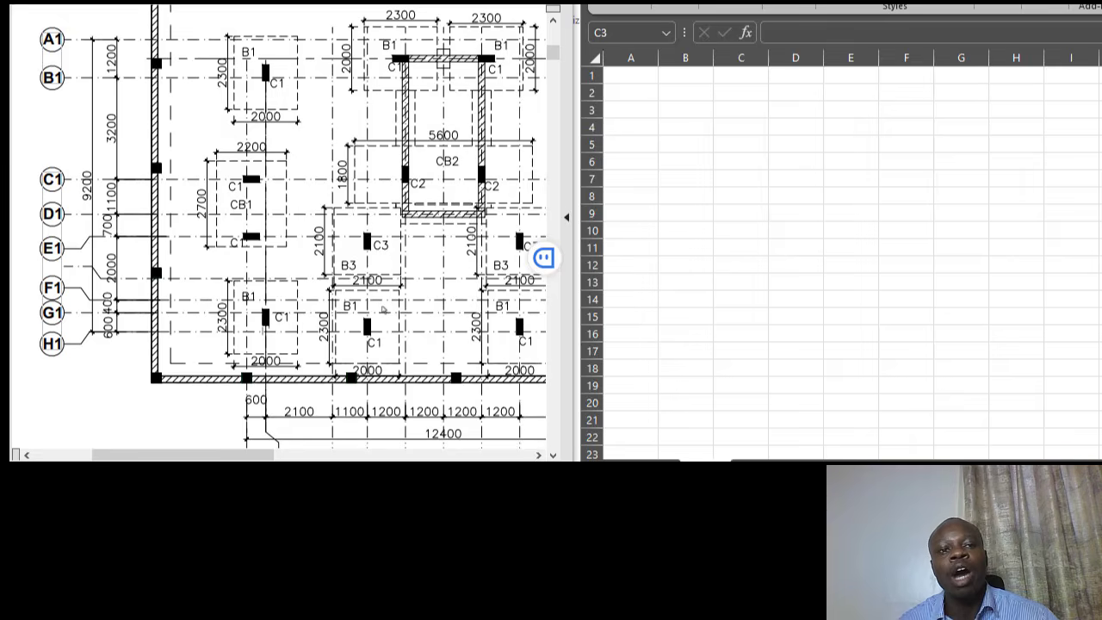
pyautogui.scroll(-1, 396, 306)
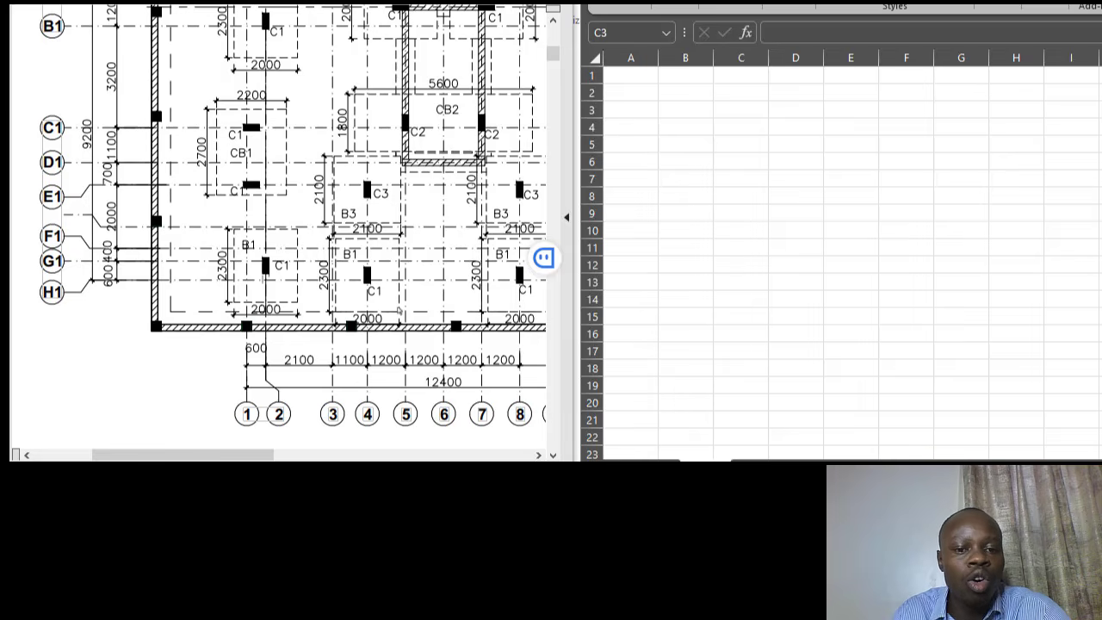
pyautogui.scroll(-3, 341, 332)
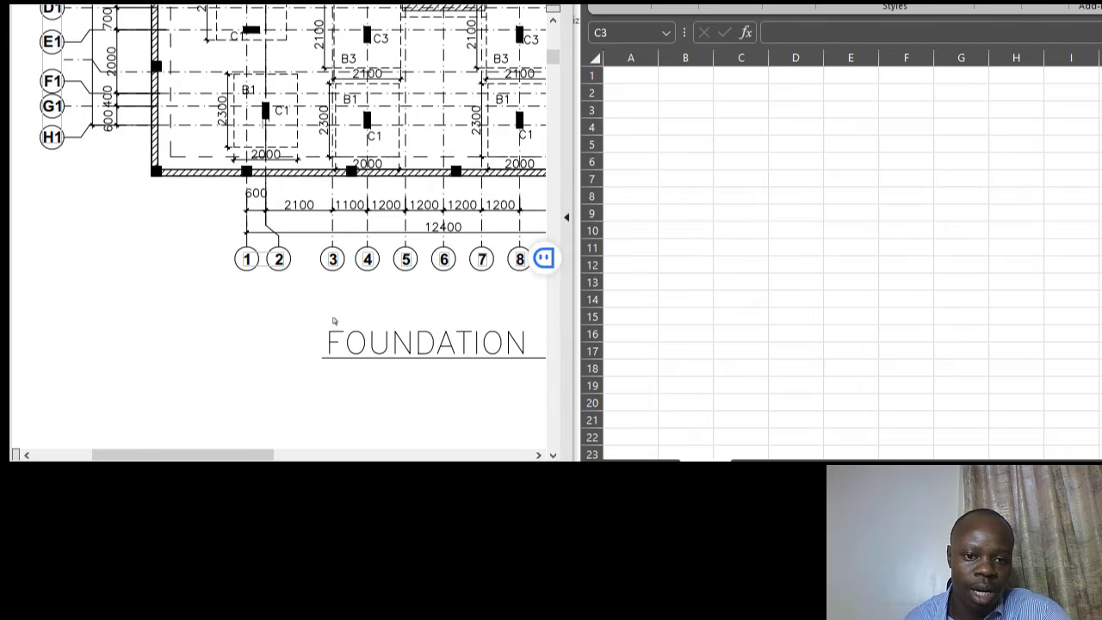
pyautogui.scroll(1, 303, 425)
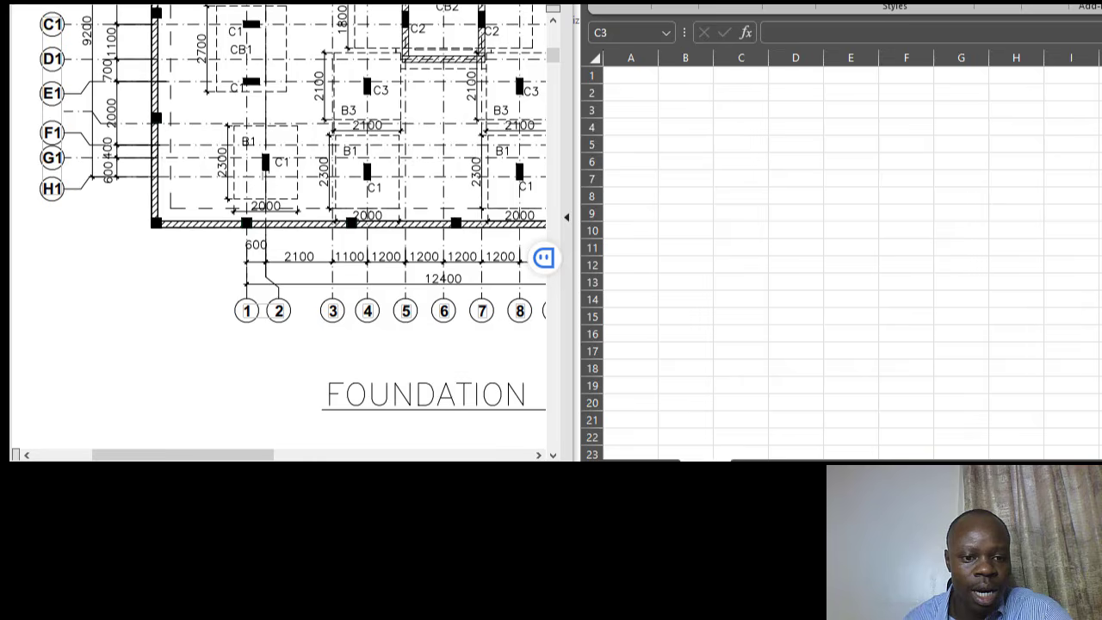
pyautogui.scroll(3, 250, 375)
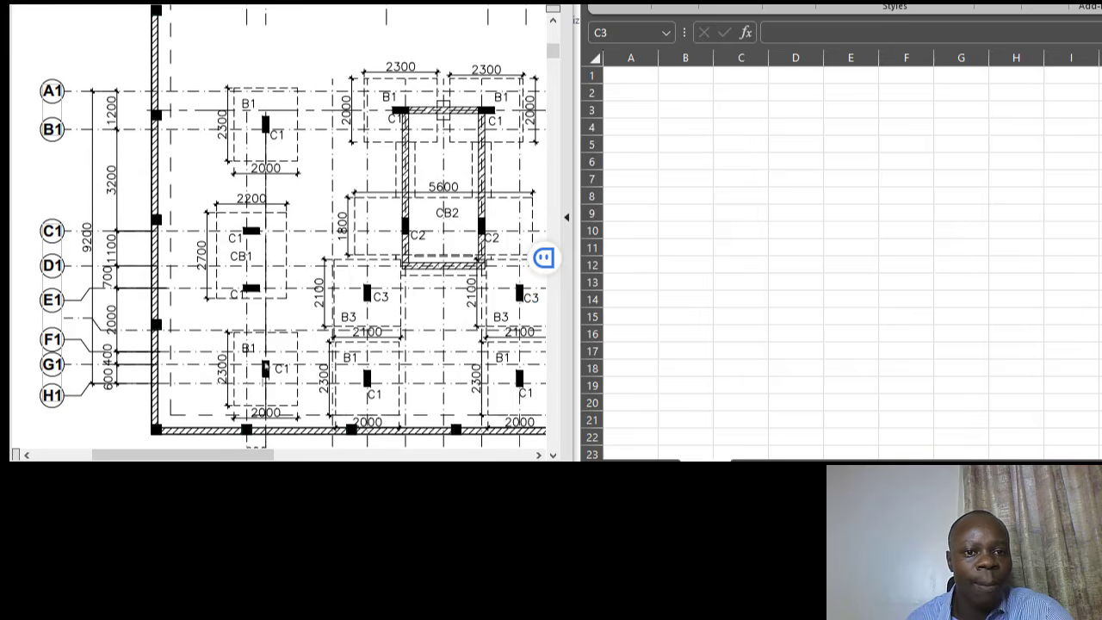
pyautogui.scroll(-2, 274, 430)
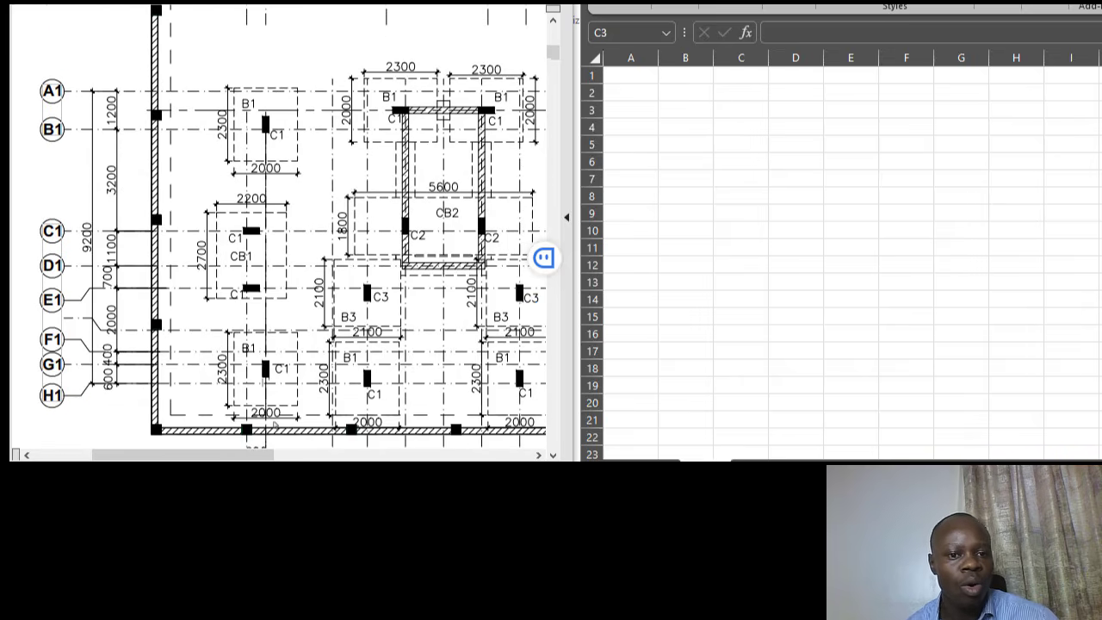
pyautogui.scroll(-2, 305, 382)
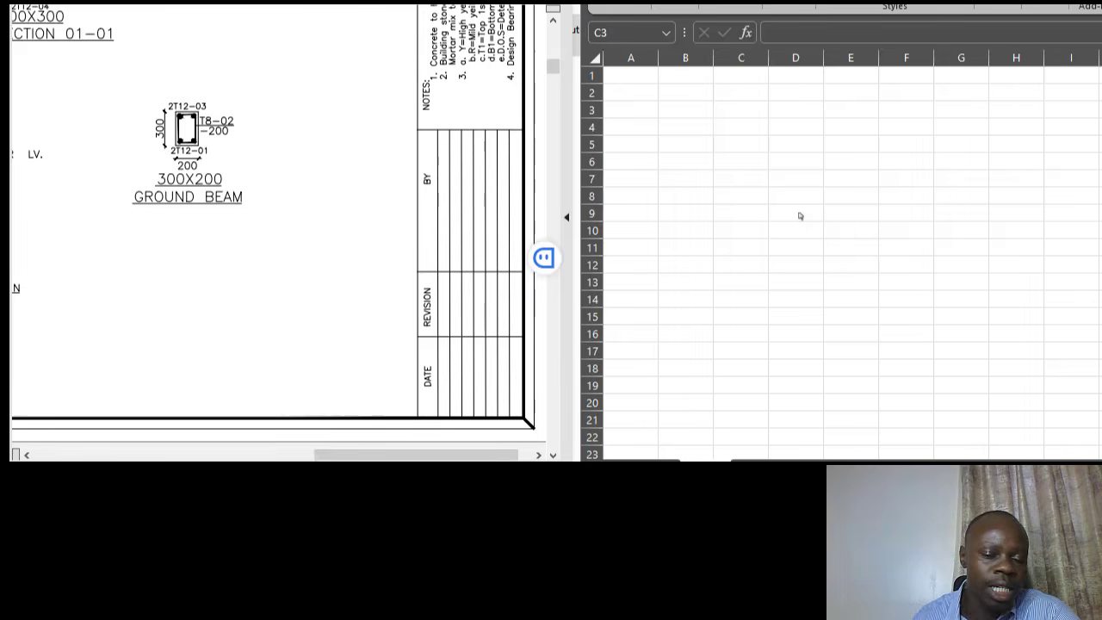
pyautogui.moveTo(461, 454); pyautogui.dragTo(208, 454)
pyautogui.scroll(7, 292, 253)
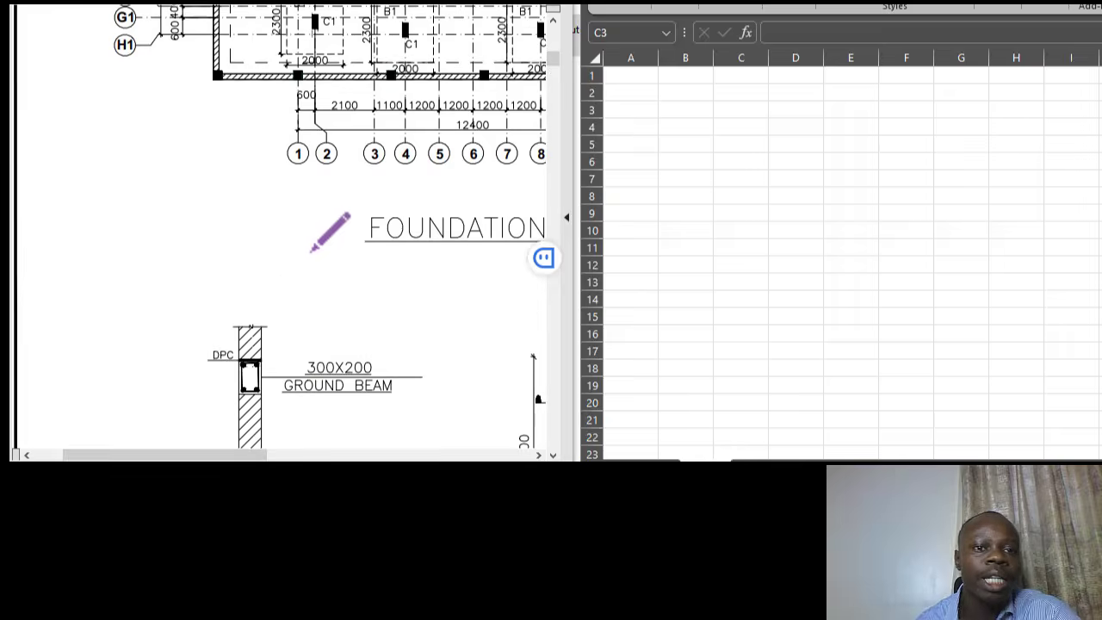
pyautogui.scroll(3, 311, 250)
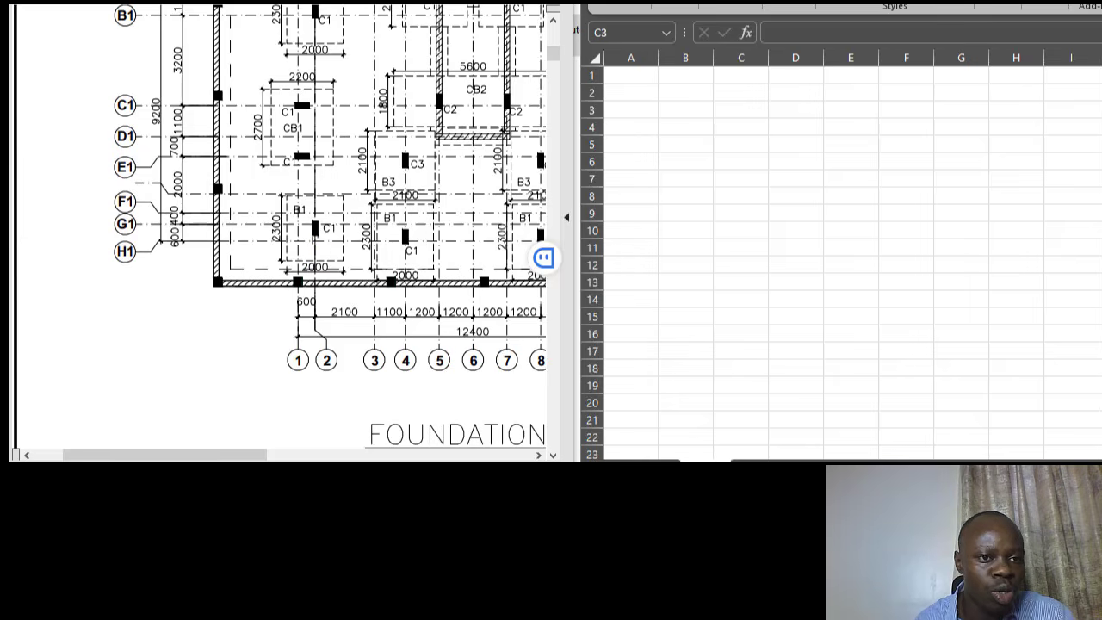
# - Bring up the Block A and B site plan, then show Excel's File screen with recent workbooks
pyautogui.click(142, 2)
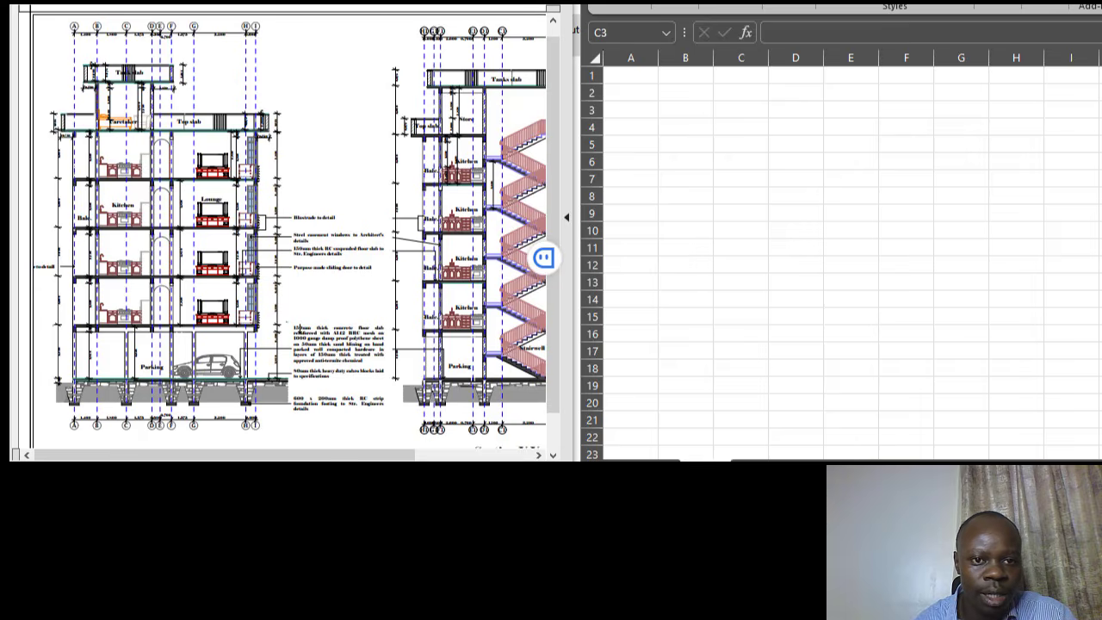
pyautogui.click(302, 2)
pyautogui.scroll(-1, 291, 250)
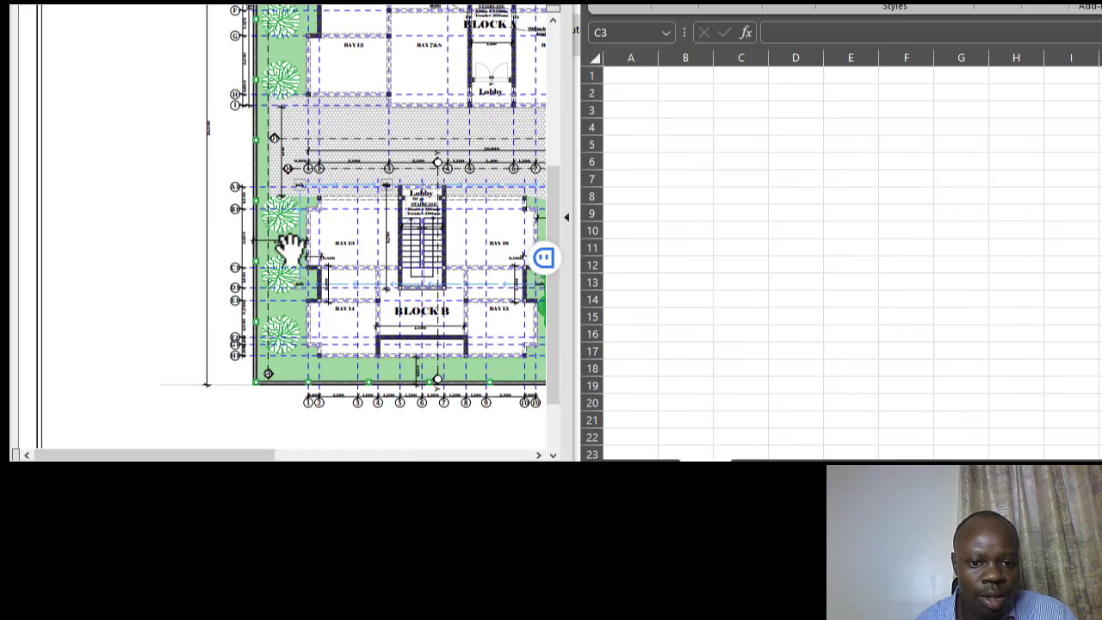
pyautogui.click(293, 454)
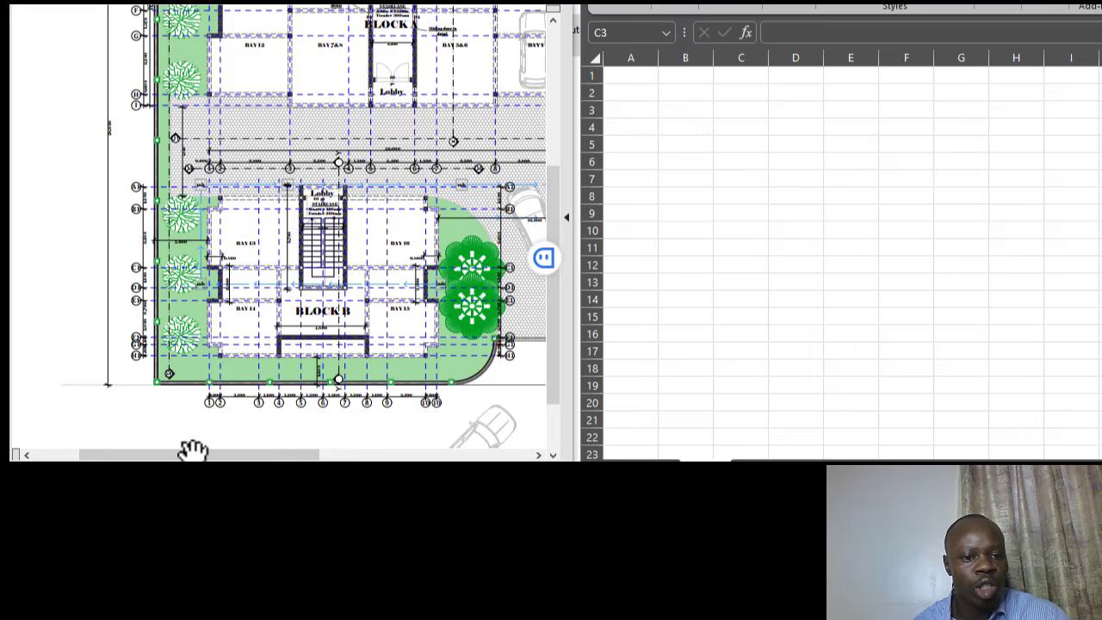
pyautogui.moveTo(191, 449); pyautogui.dragTo(237, 448)
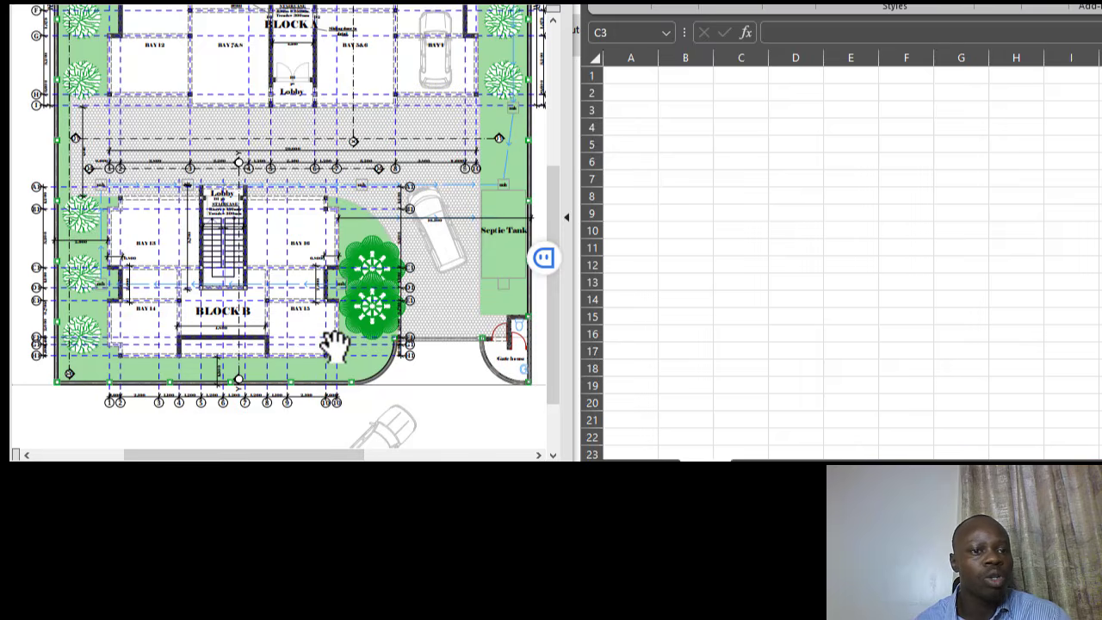
pyautogui.scroll(1, 161, 258)
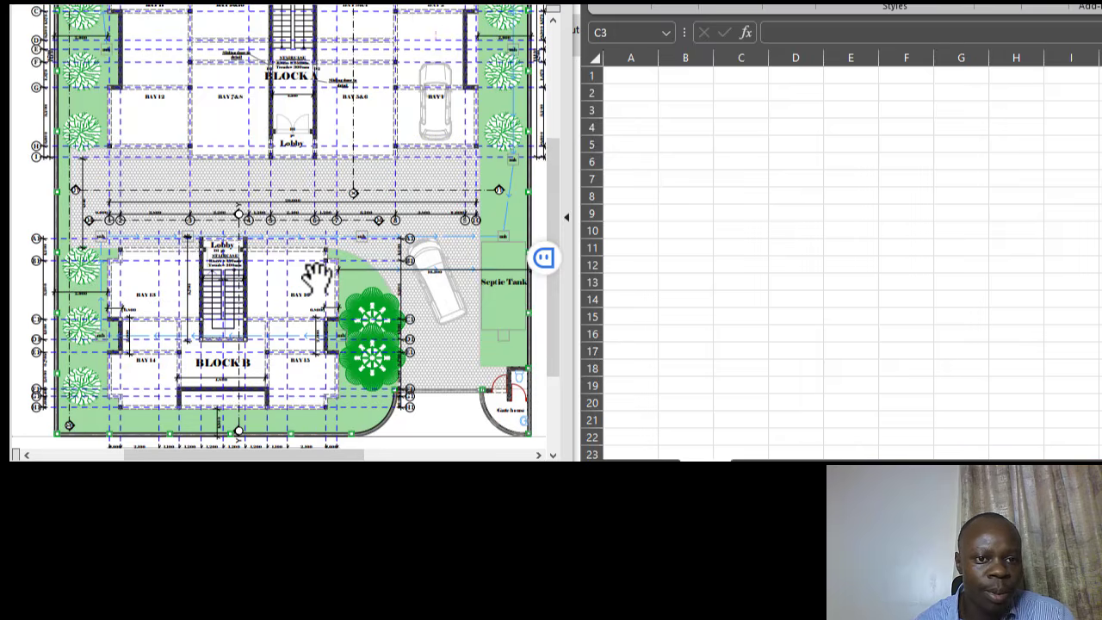
pyautogui.scroll(2, 320, 272)
pyautogui.scroll(-2, 422, 248)
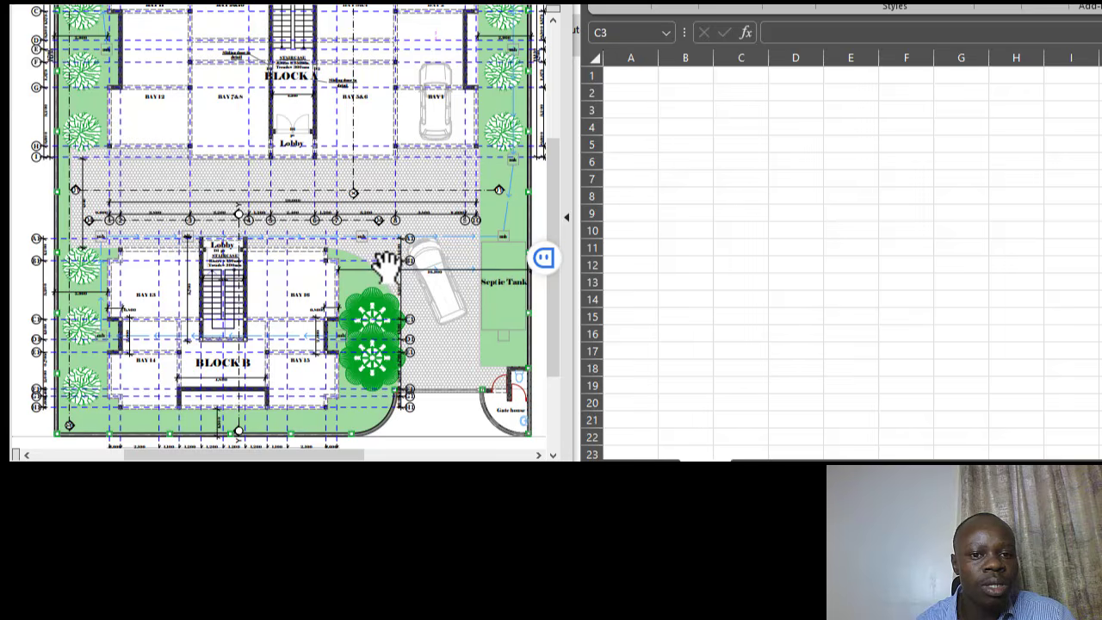
pyautogui.scroll(-1, 292, 293)
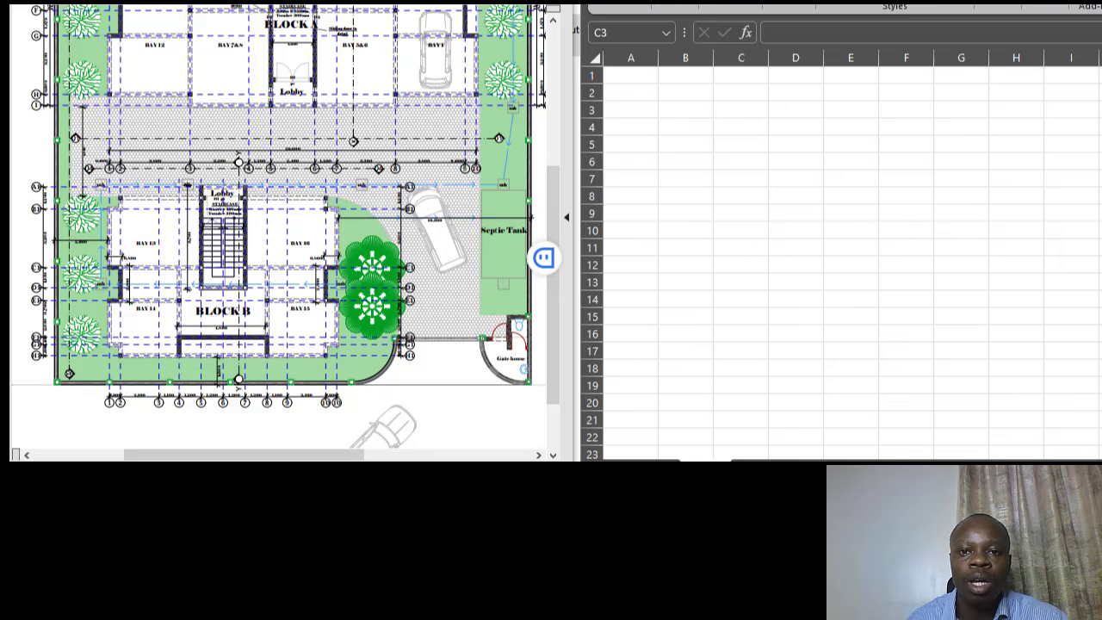
pyautogui.click(675, 4)
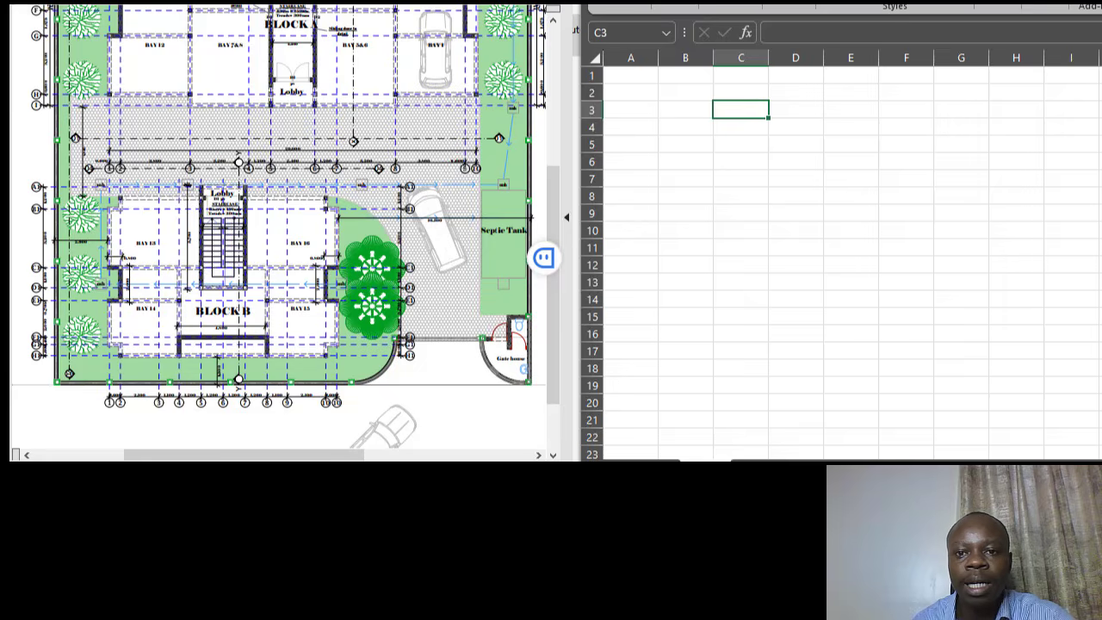
pyautogui.click(600, 4)
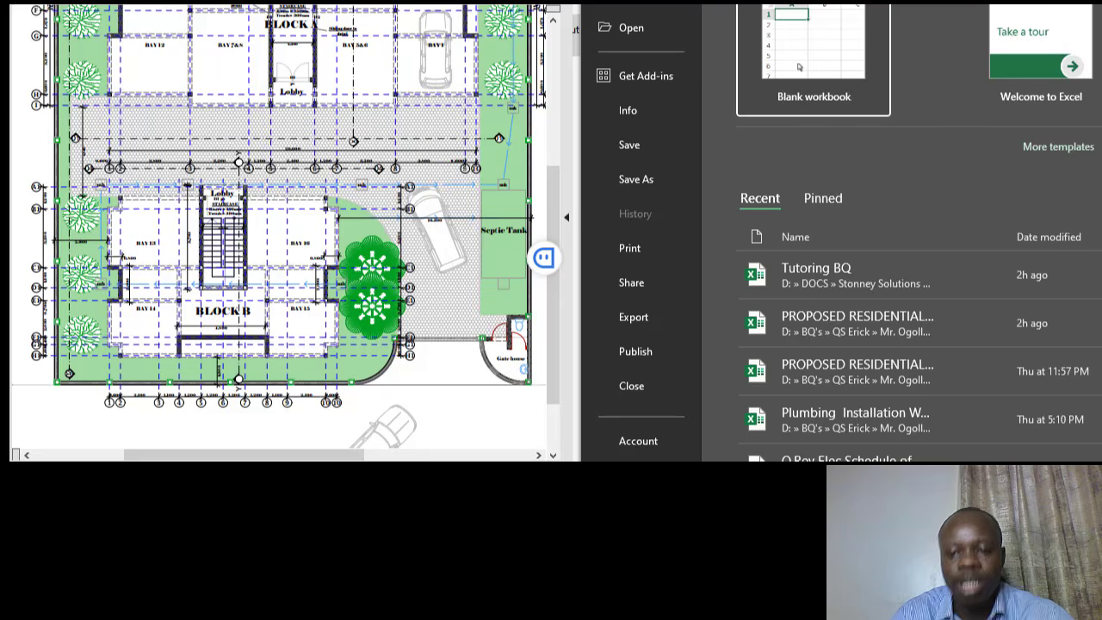
# - Open the earlier proposed residential workbook, returning to a blank worksheet beside the drawing
pyautogui.click(832, 355)
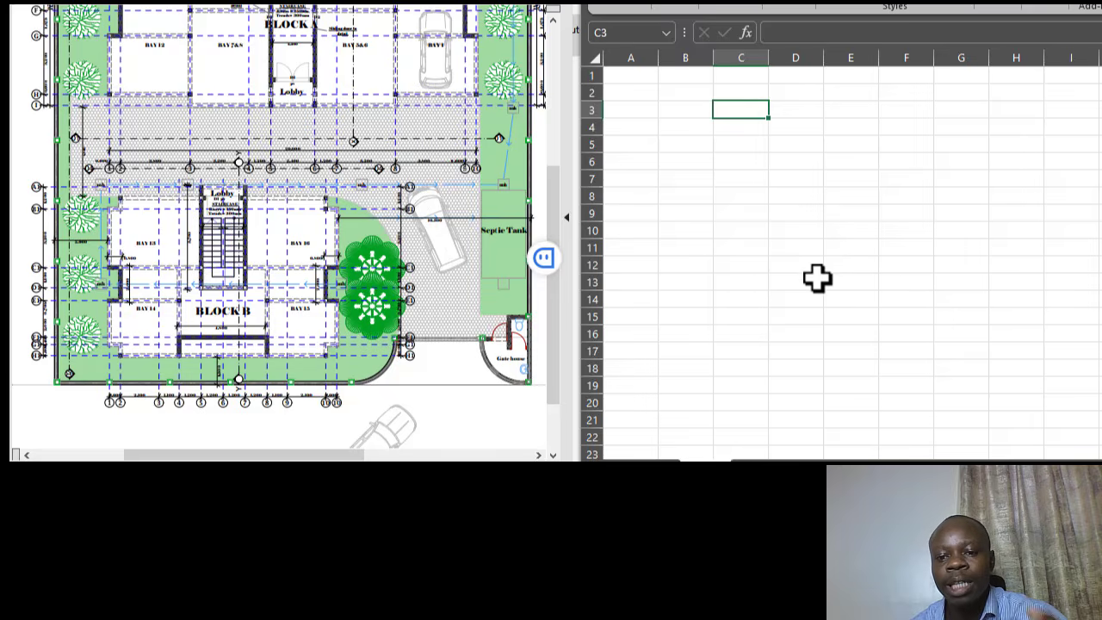
# - Select cells on the empty worksheet and bring up the Page Layout setup and scaling options
pyautogui.click(804, 226)
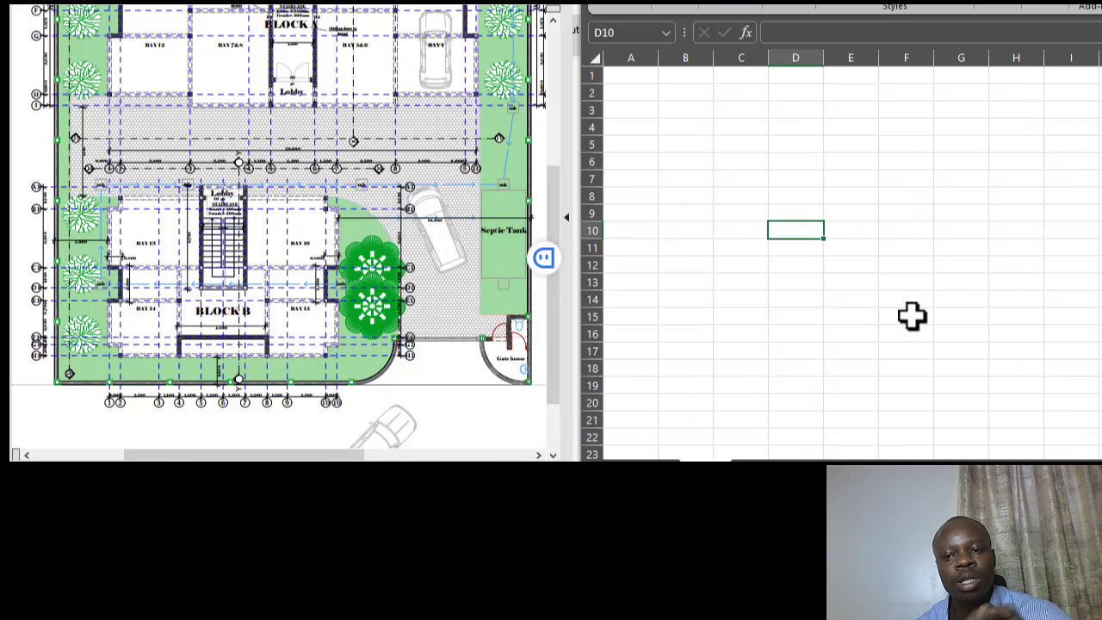
pyautogui.moveTo(805, 196); pyautogui.dragTo(803, 183)
pyautogui.click(829, 252)
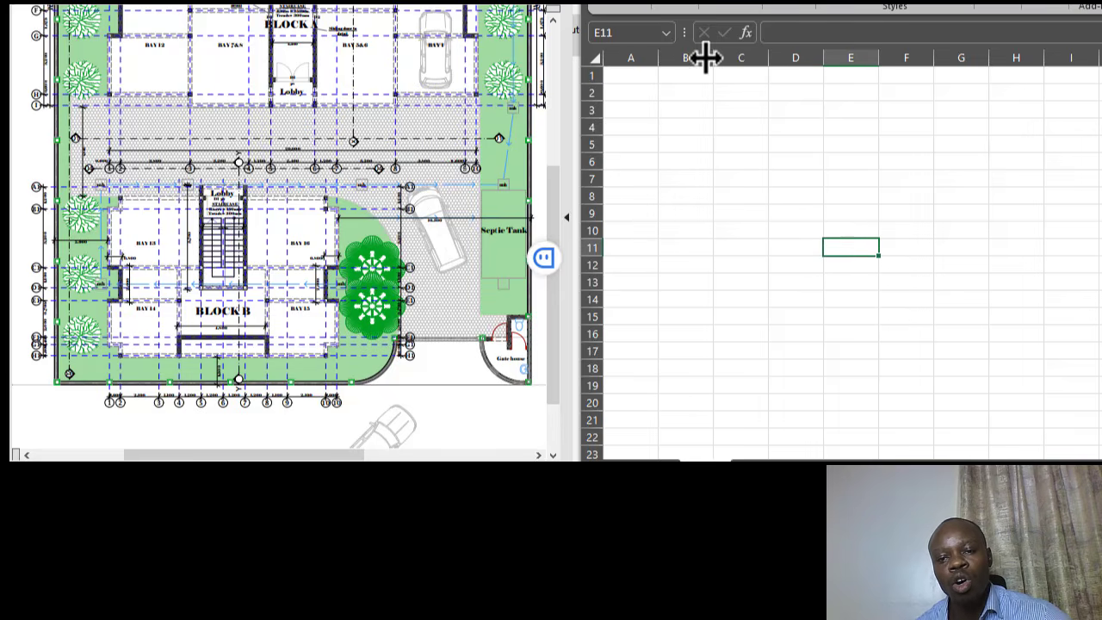
pyautogui.click(751, 162)
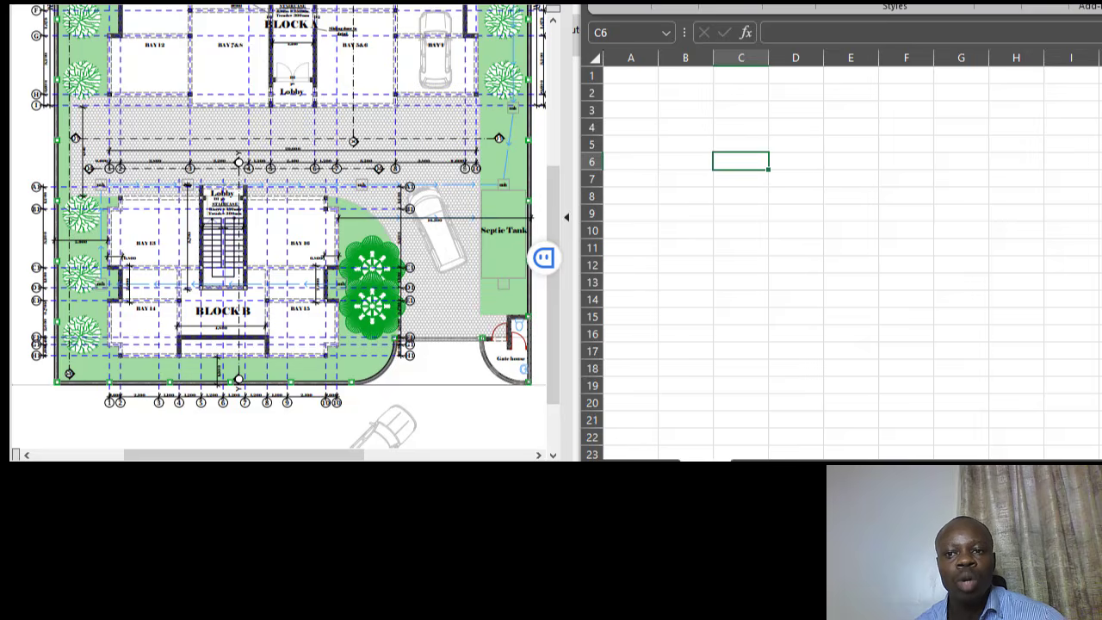
pyautogui.click(751, 2)
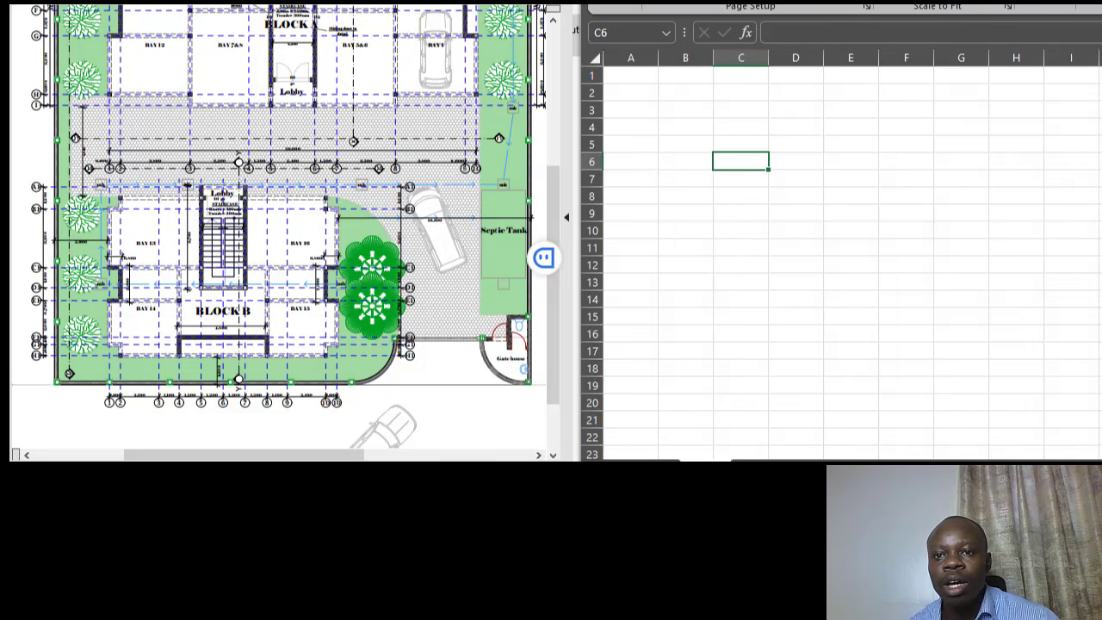
# - Check the Page Layout Breaks list without changes, then switch to the View options
pyautogui.click(799, 3)
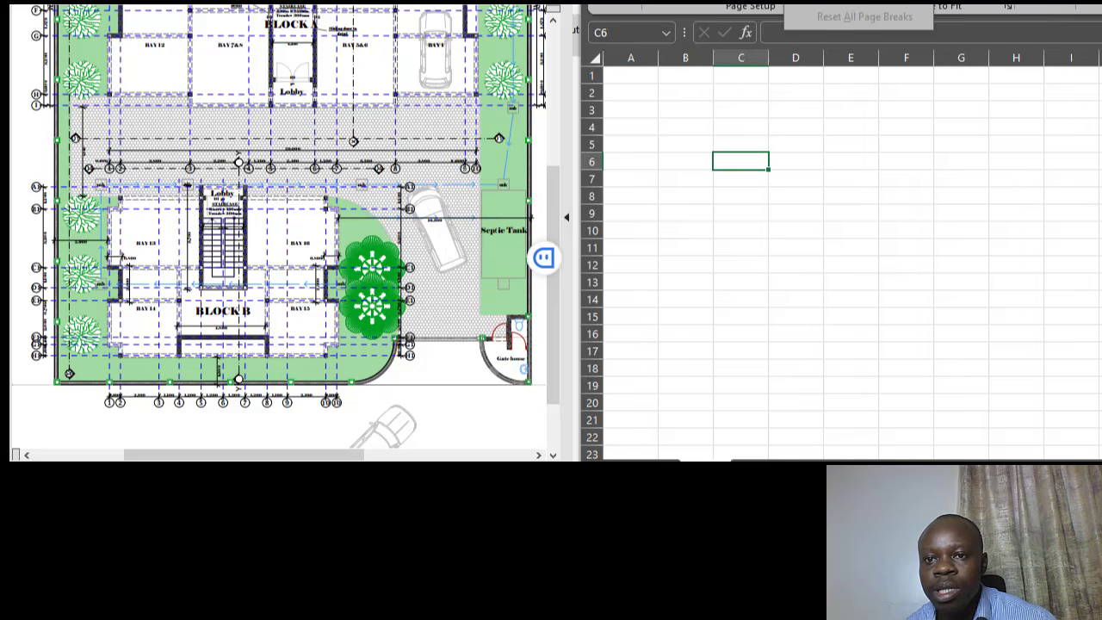
pyautogui.click(859, 131)
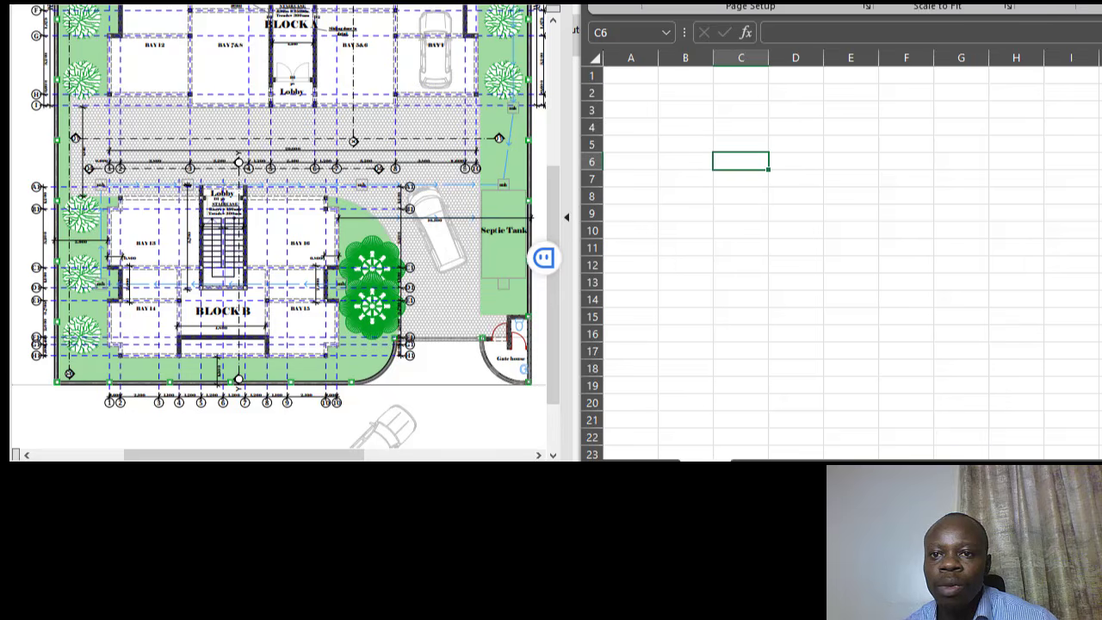
pyautogui.hotkey('alt', 'w')
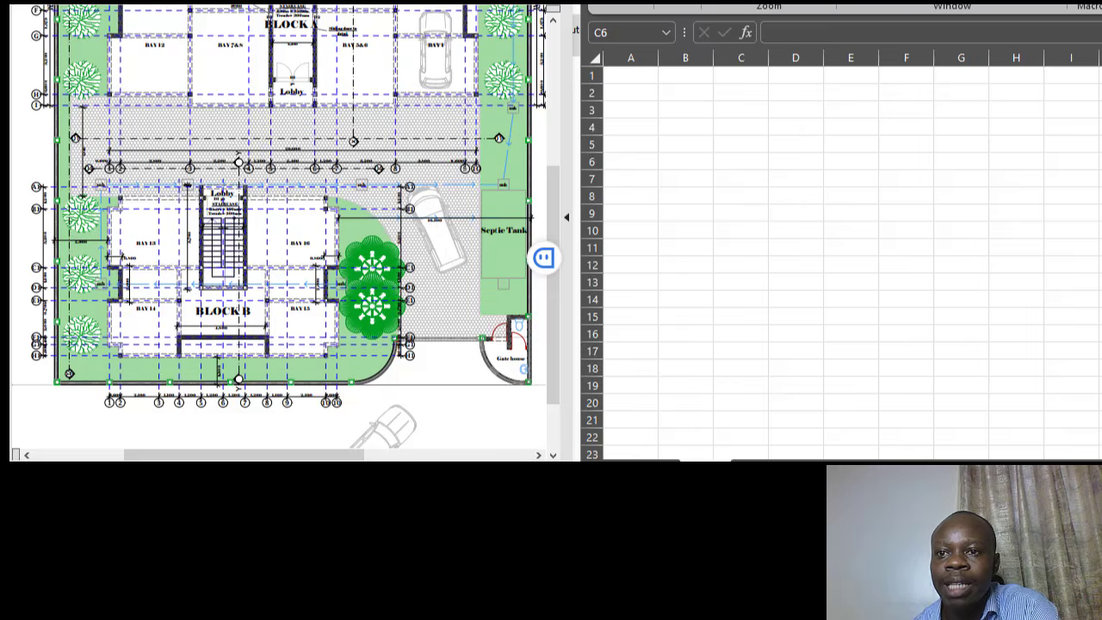
pyautogui.click(741, 162)
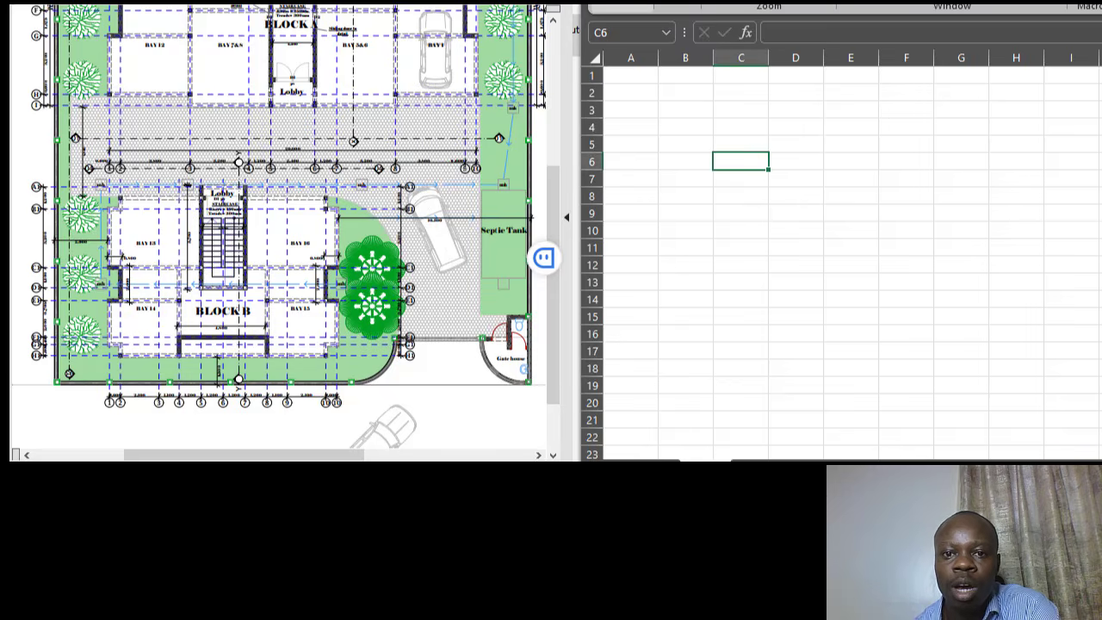
pyautogui.click(623, 8)
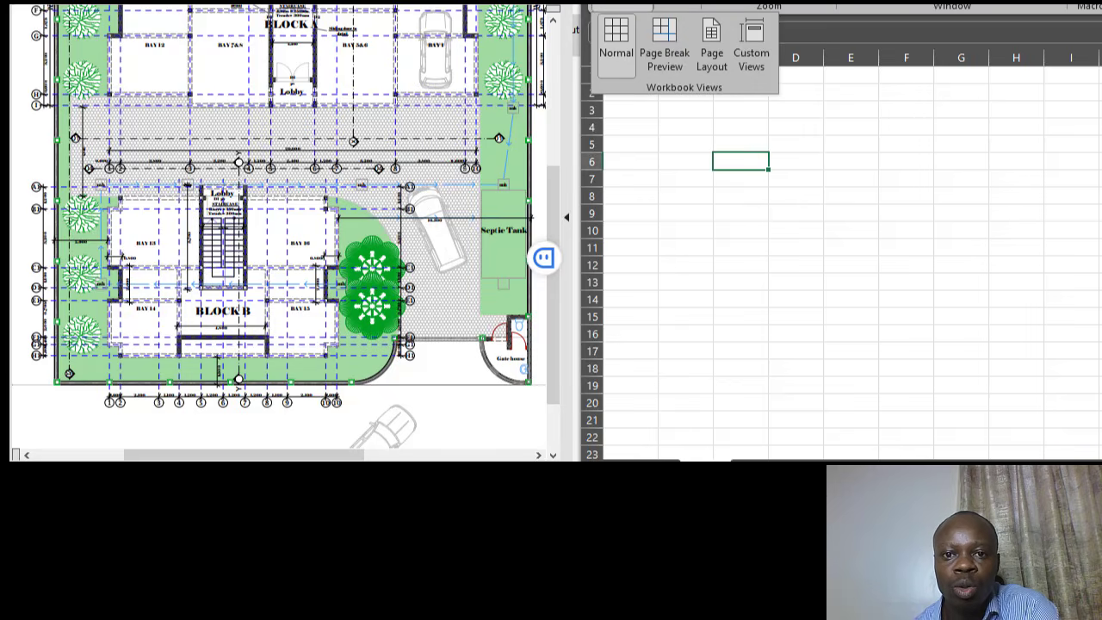
pyautogui.click(666, 38)
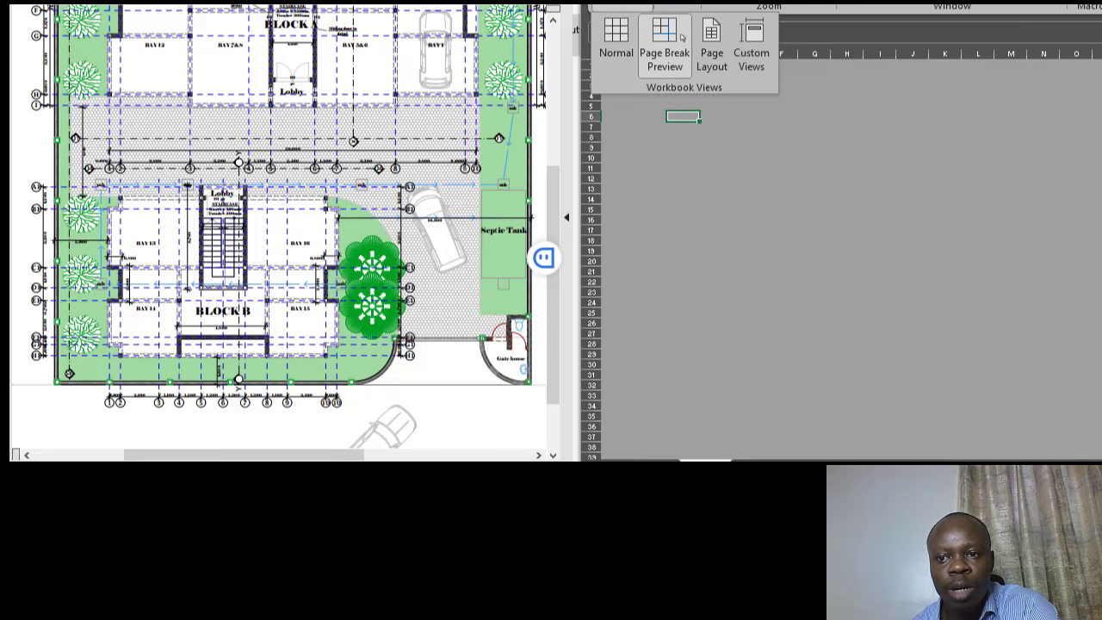
pyautogui.click(616, 38)
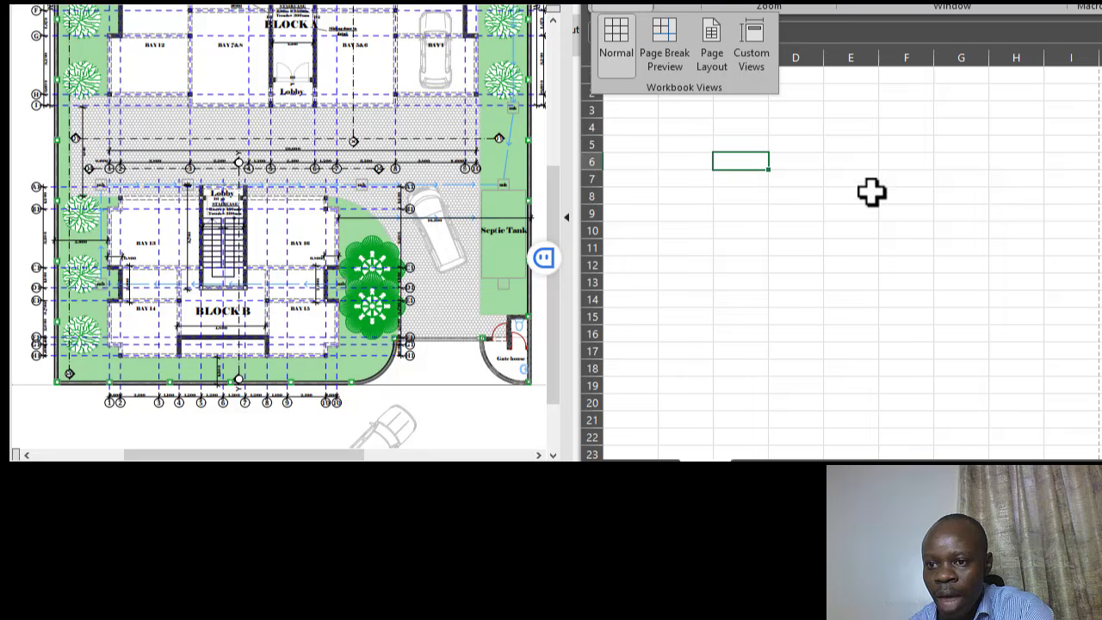
# - Close the view modes list and return to cell A1 of the empty sheet
pyautogui.click(852, 120)
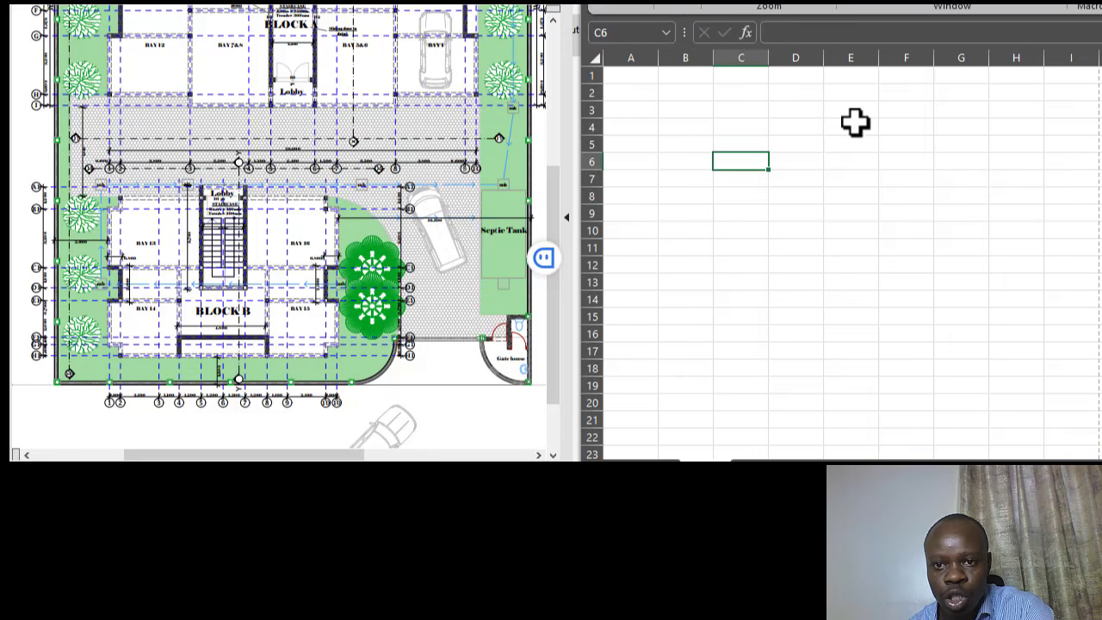
pyautogui.click(854, 121)
pyautogui.click(635, 79)
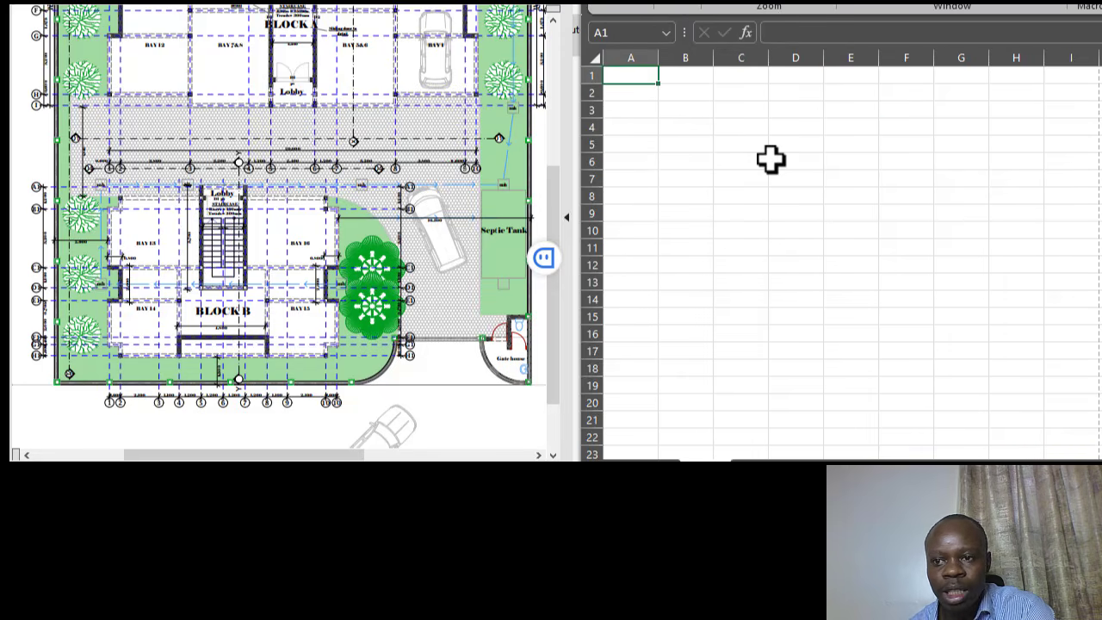
pyautogui.click(771, 161)
pyautogui.click(633, 79)
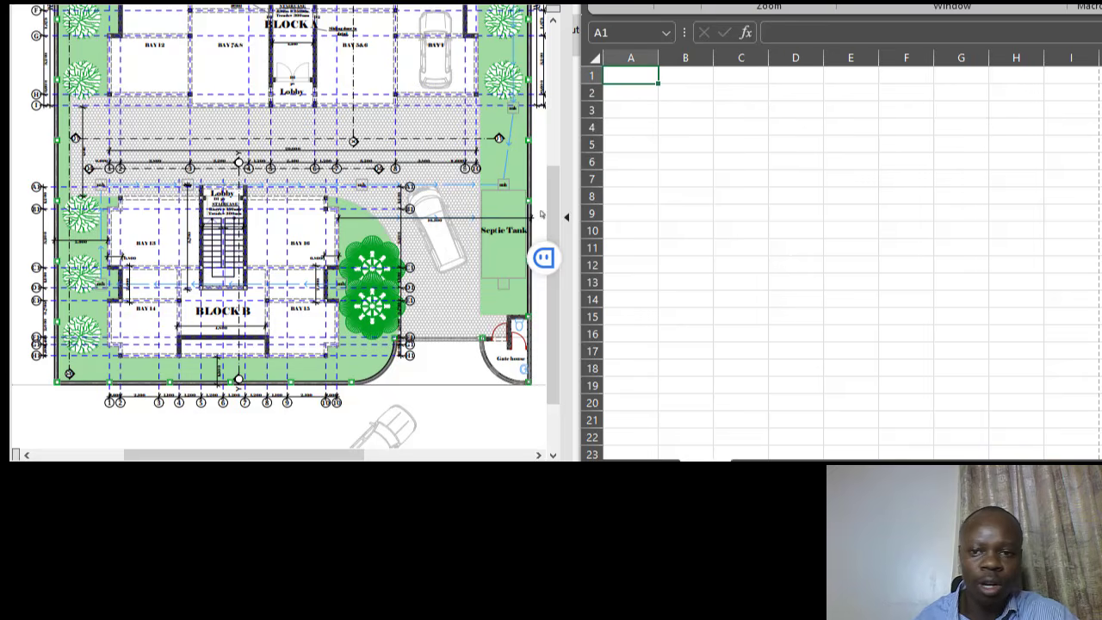
pyautogui.click(767, 247)
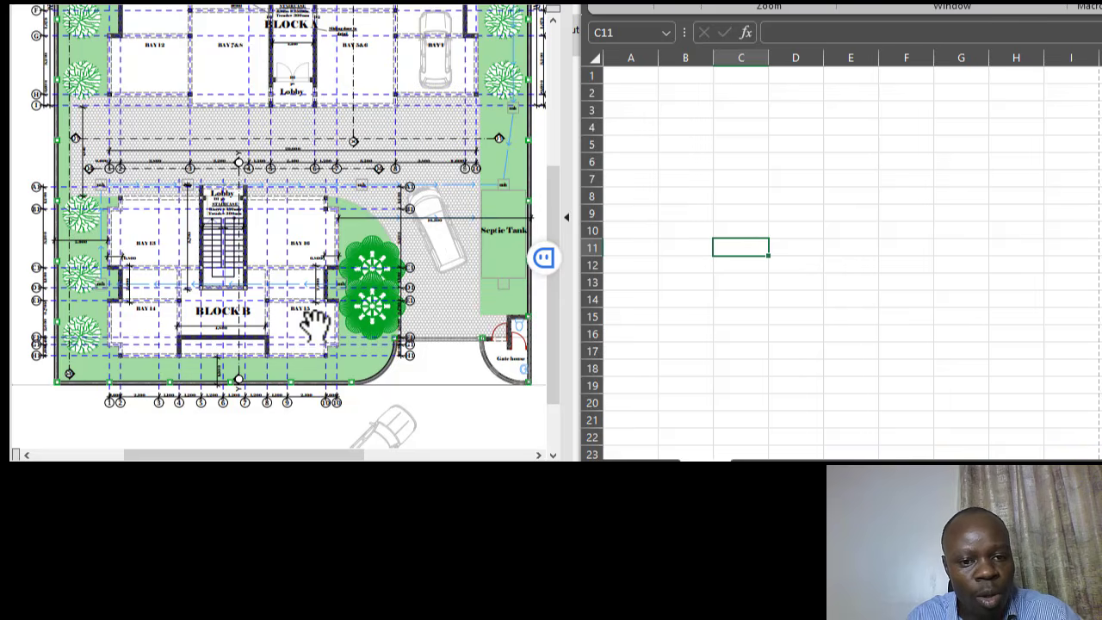
pyautogui.scroll(-2, 258, 262)
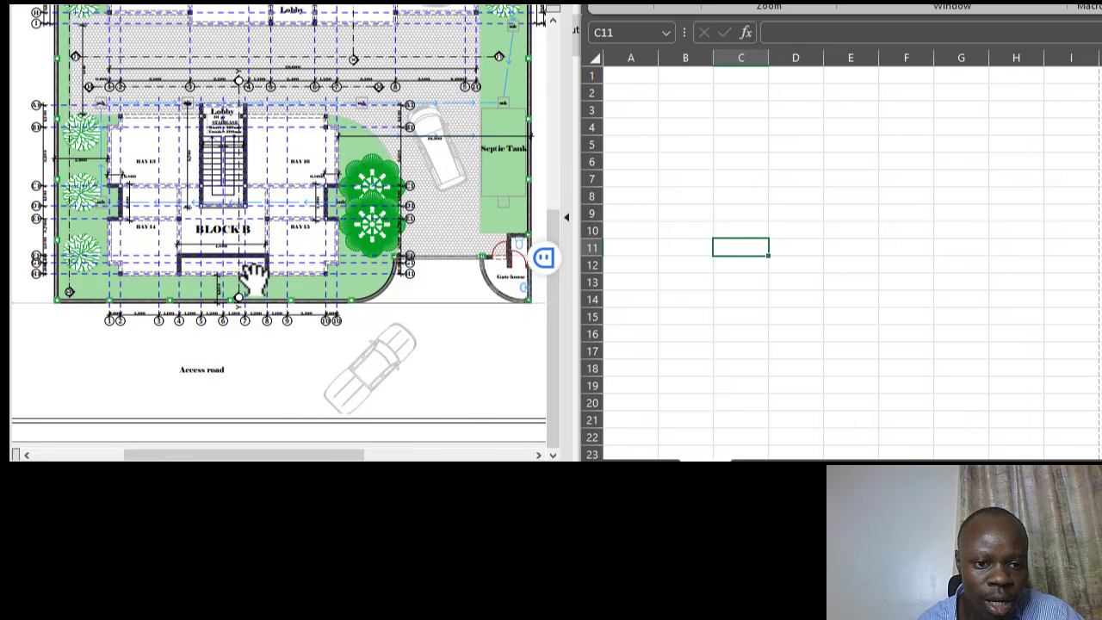
pyautogui.scroll(5, 331, 323)
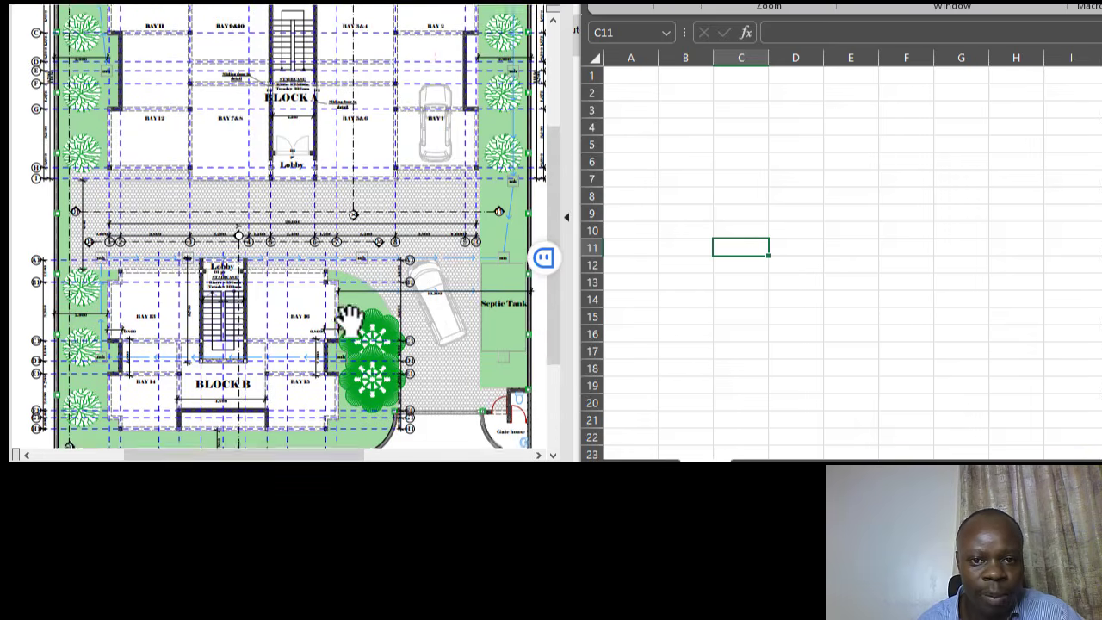
pyautogui.click(763, 163)
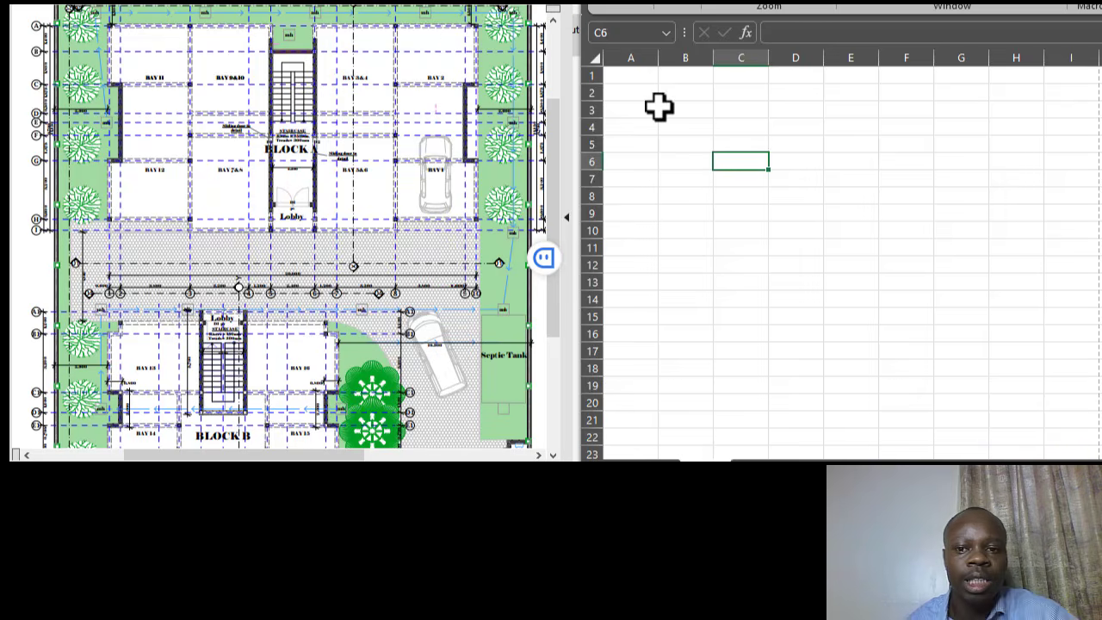
pyautogui.scroll(1, 327, 267)
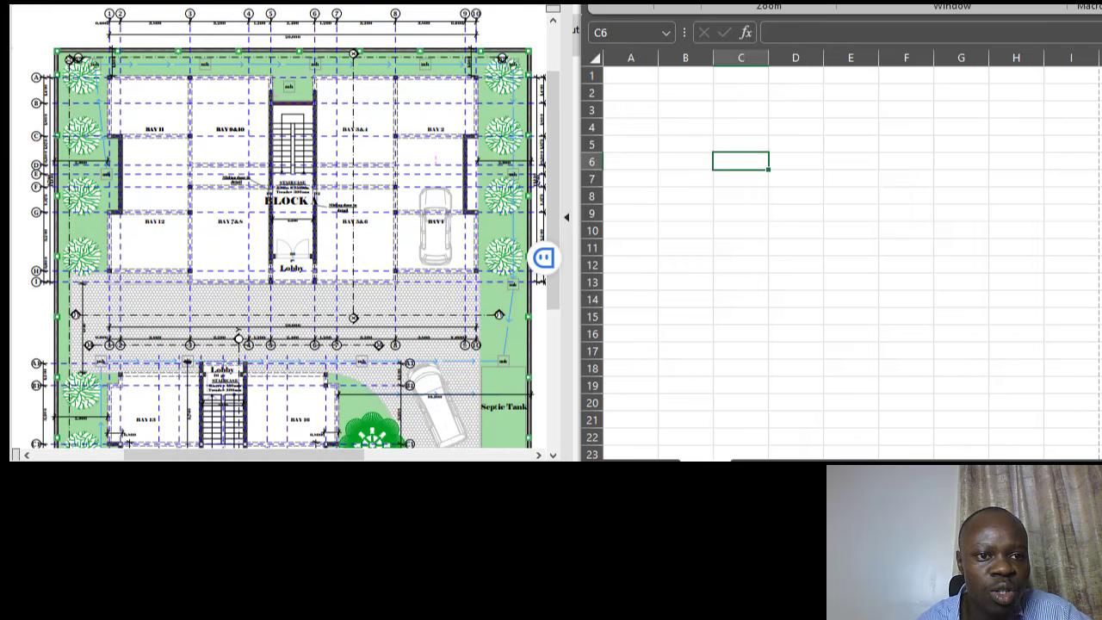
pyautogui.scroll(-1, 284, 276)
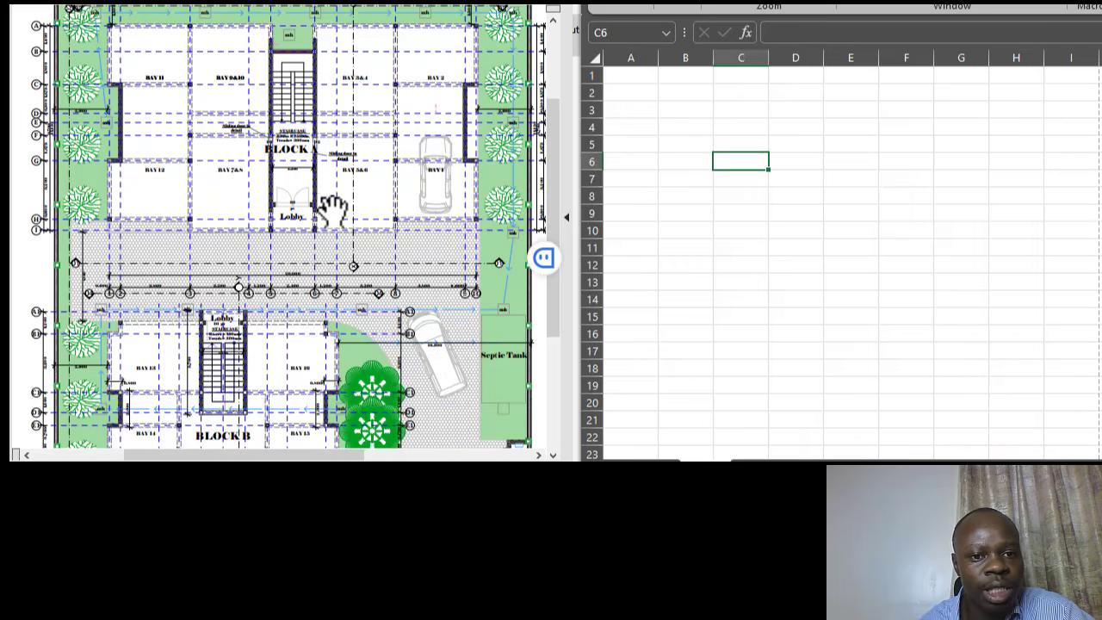
# - Open the foundation plan drawing and scroll to its notes and 300X200 ground beam detail
pyautogui.click(193, 3)
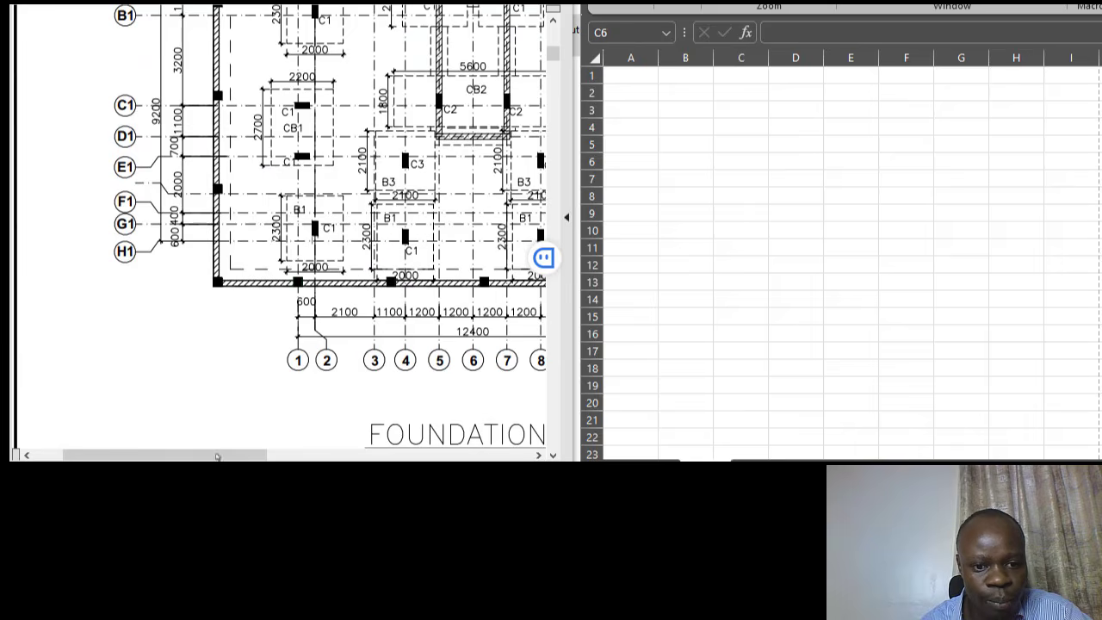
pyautogui.moveTo(219, 456); pyautogui.dragTo(484, 457)
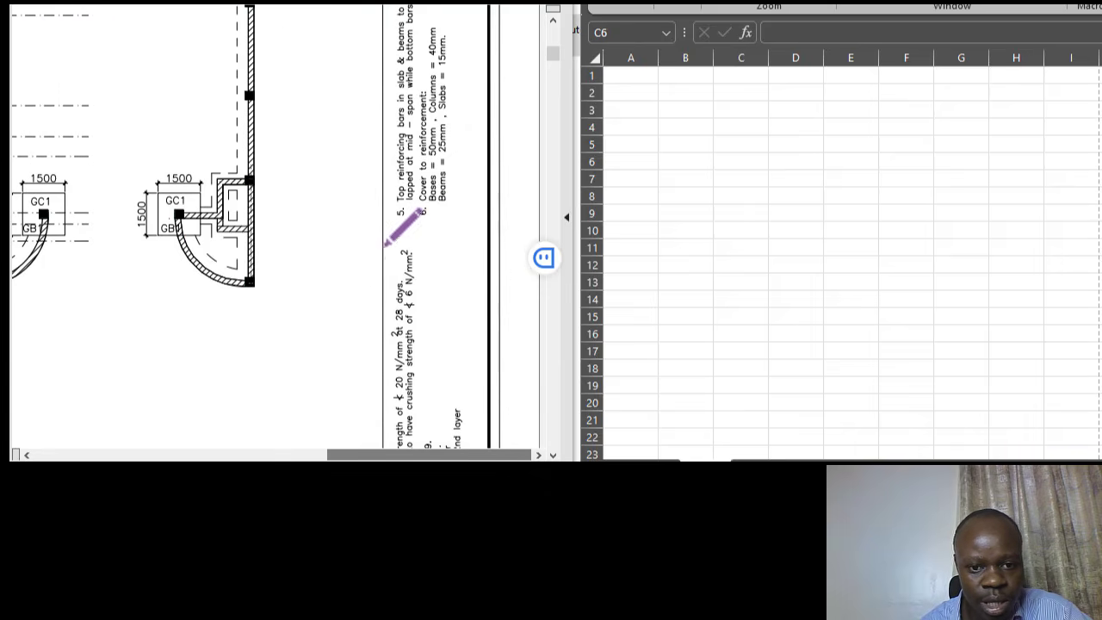
pyautogui.scroll(-4, 414, 229)
pyautogui.scroll(-7, 437, 226)
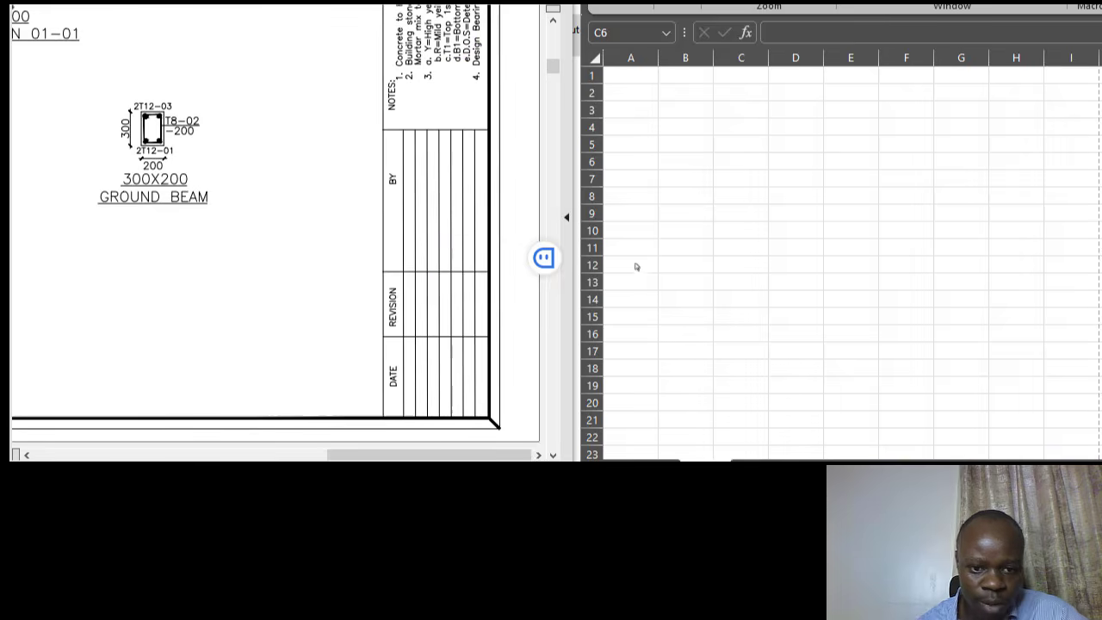
# - Enter 'PROPOSED RESIDENTIAL DEVELOPMENT' in A1 and select the title row A1:I1
pyautogui.click(633, 75)
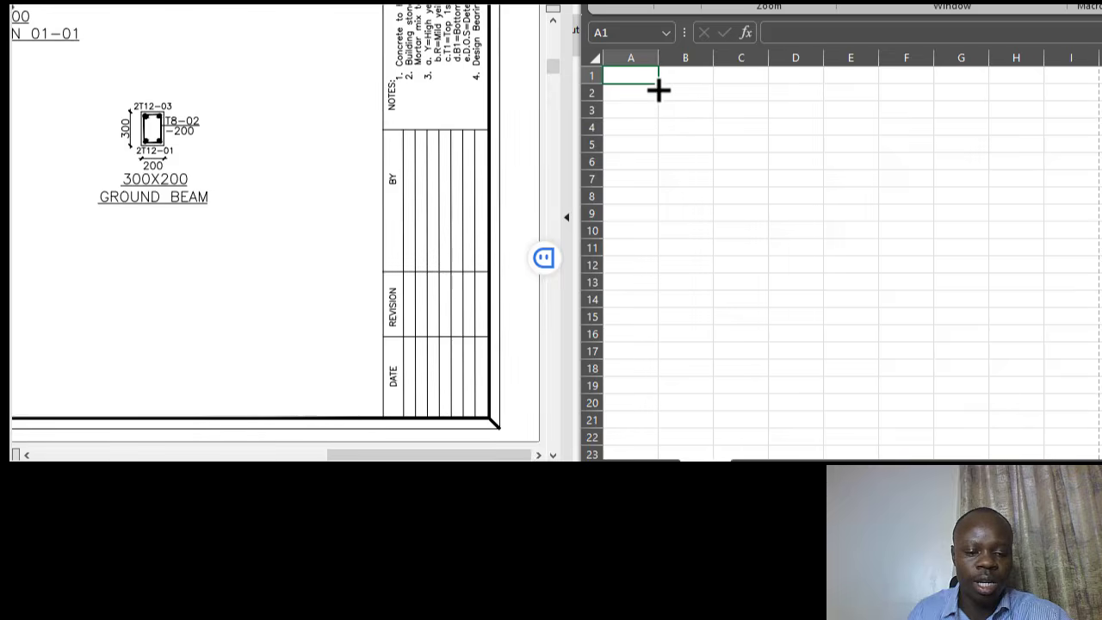
pyautogui.write('PRO')
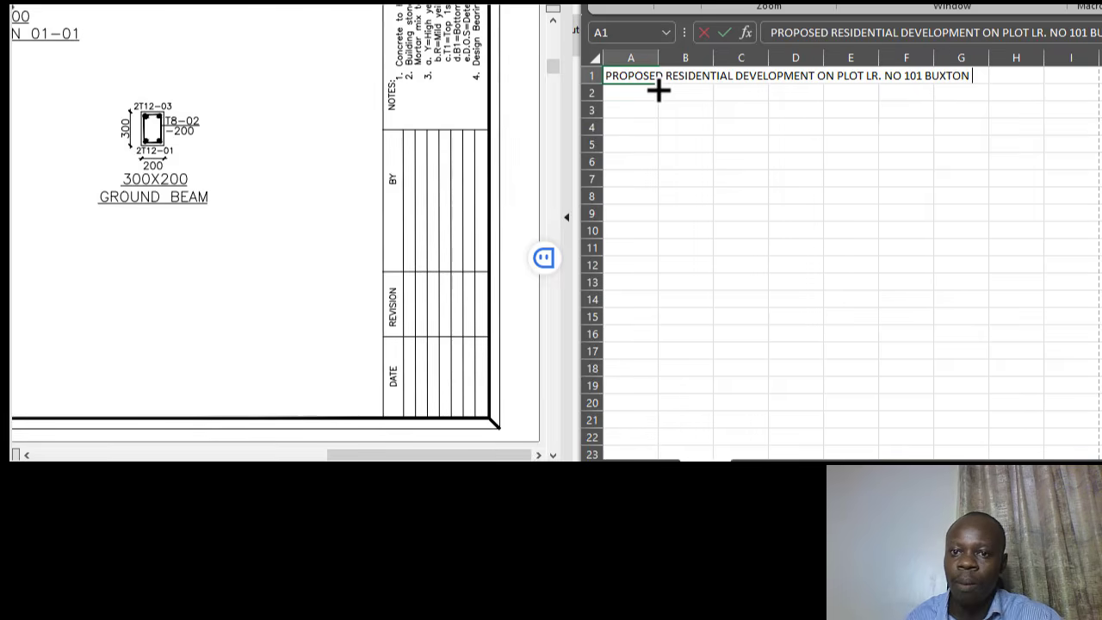
pyautogui.click(762, 146)
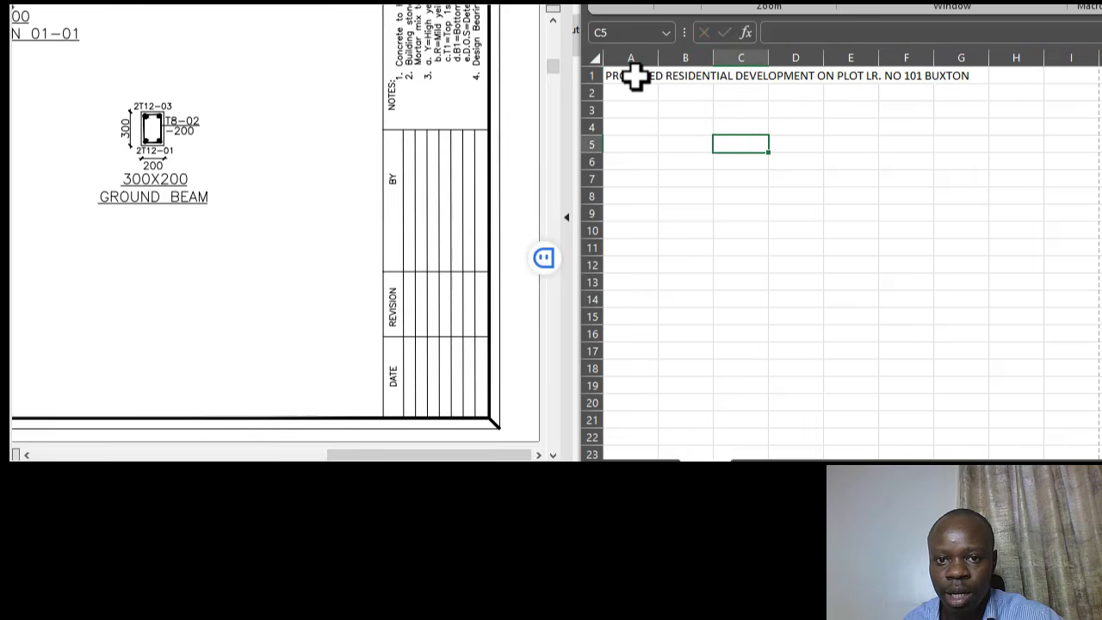
pyautogui.moveTo(635, 77); pyautogui.dragTo(1073, 76)
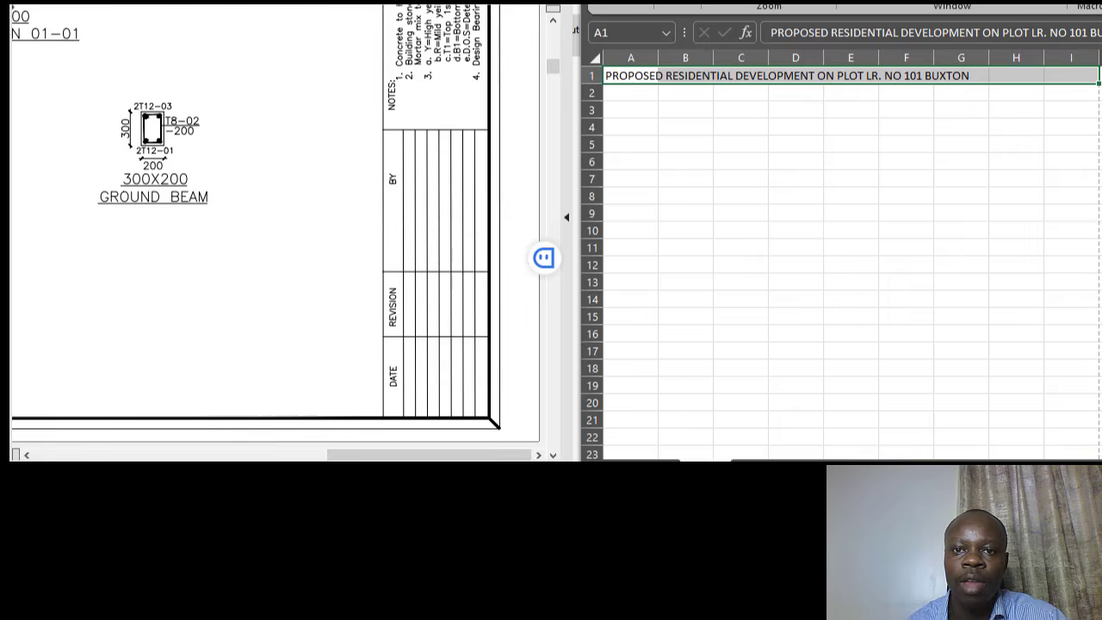
pyautogui.scroll(6, 844, 7)
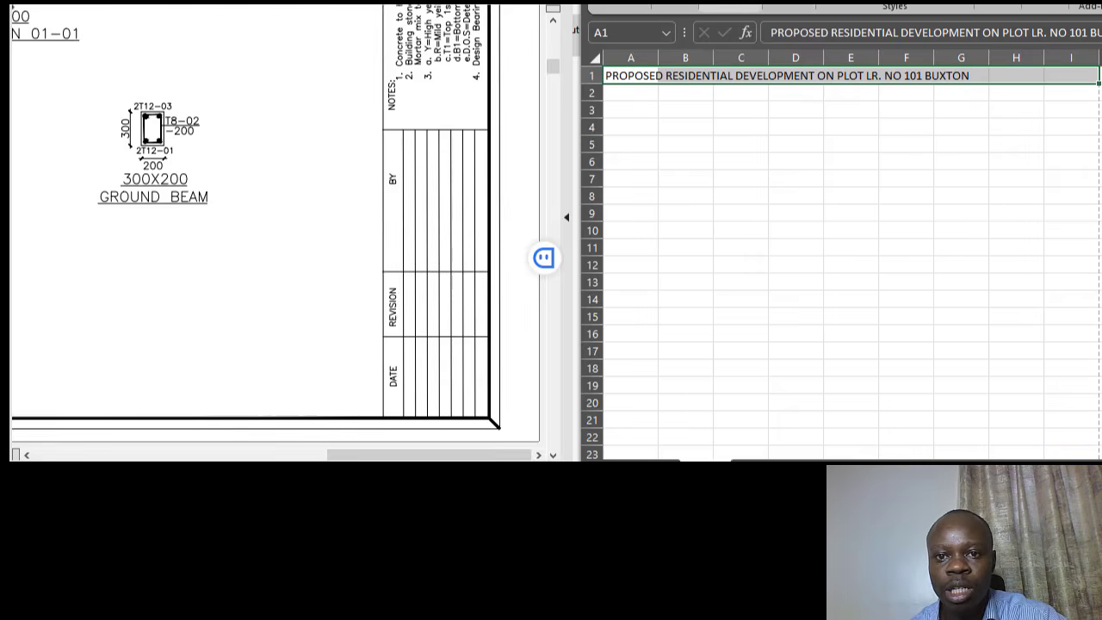
# - Merge & Center the project title across A1:I1, then select A16:I17
pyautogui.click(731, 7)
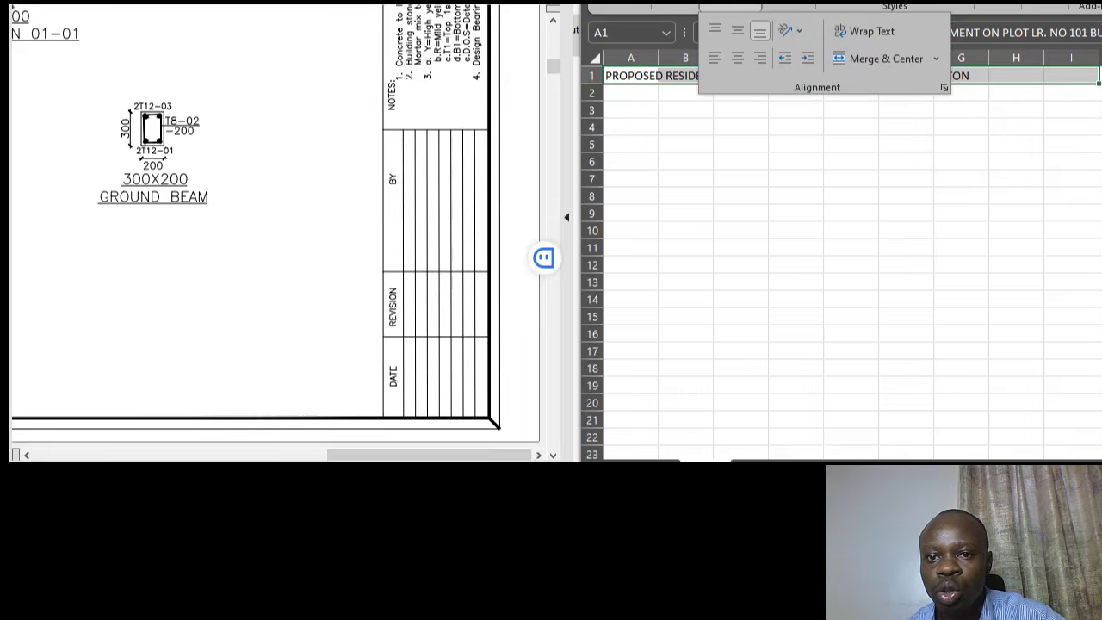
pyautogui.click(871, 58)
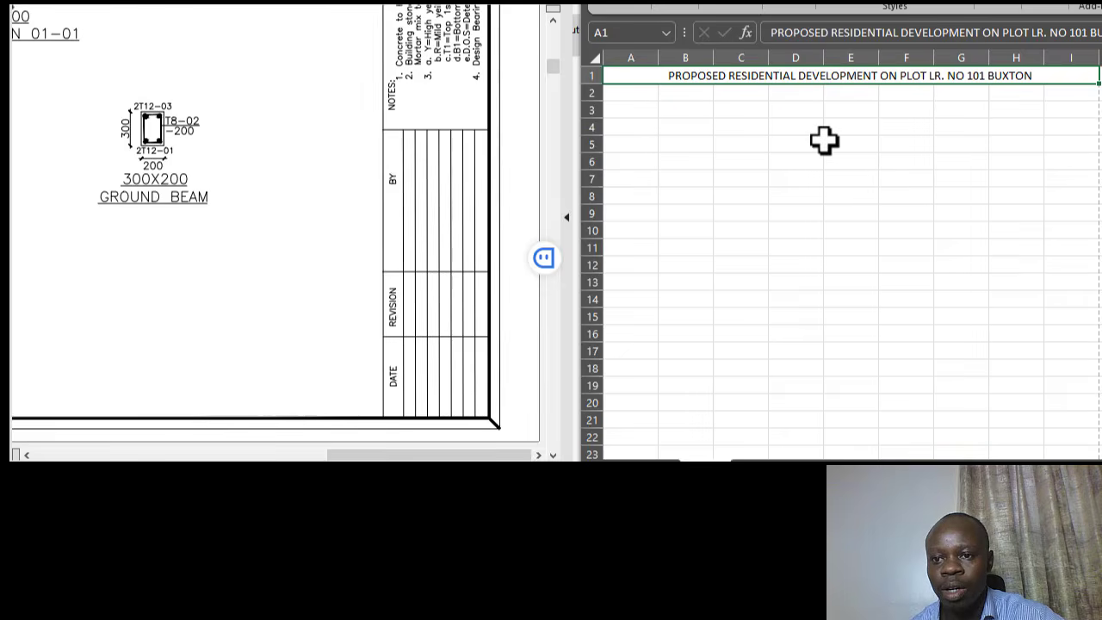
pyautogui.click(797, 143)
pyautogui.click(793, 77)
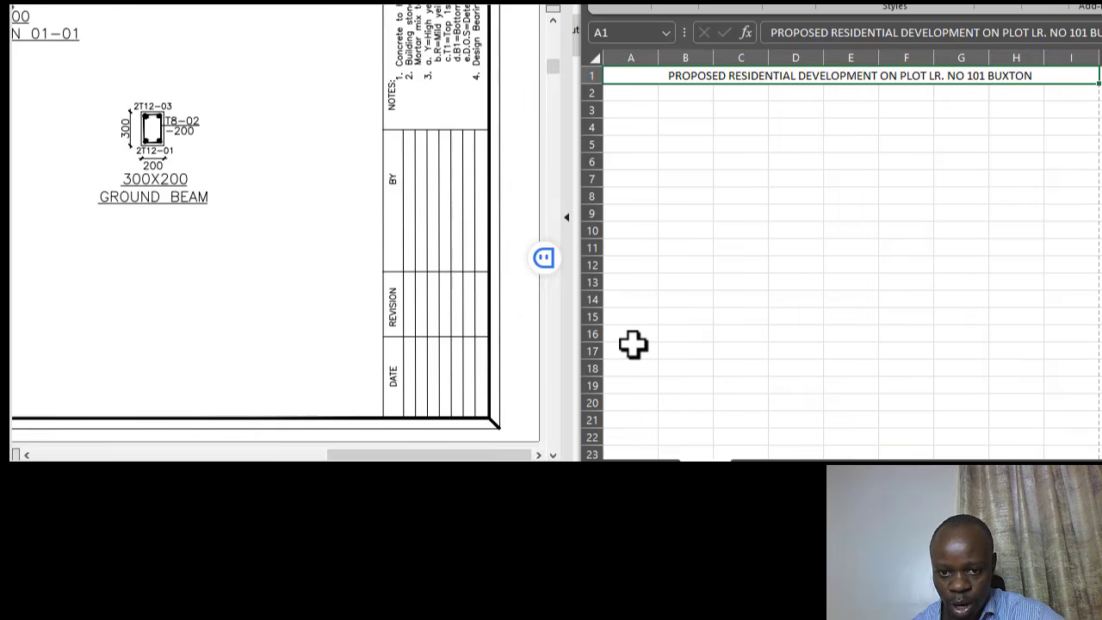
pyautogui.moveTo(630, 334); pyautogui.dragTo(1071, 339)
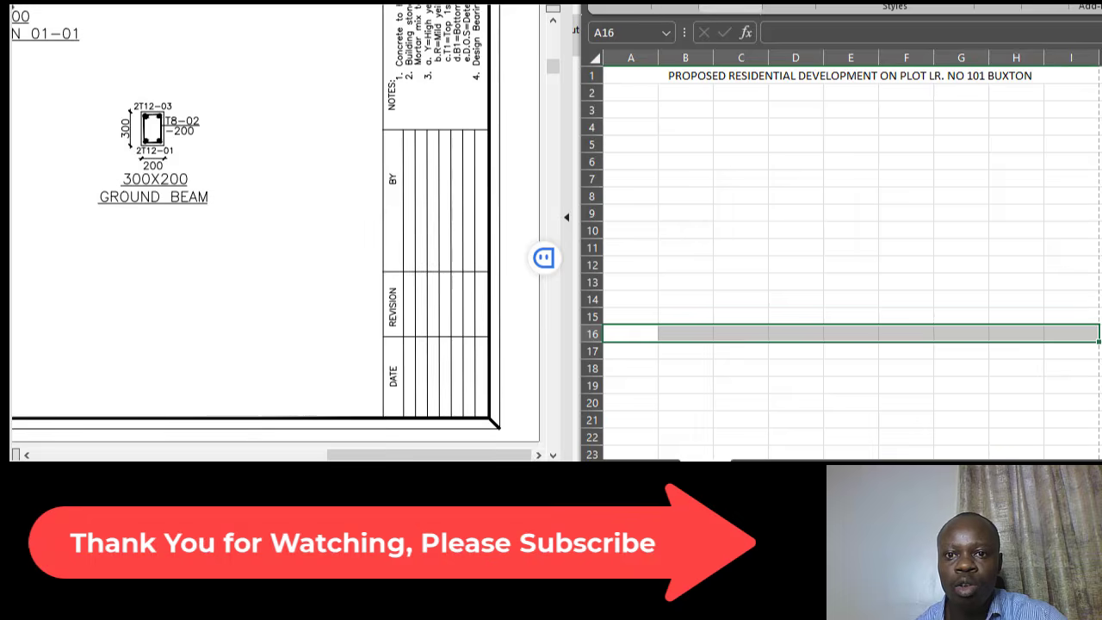
# - Merge & Center A16:I16 and enter the CLIENT heading
pyautogui.click(731, 8)
pyautogui.click(886, 58)
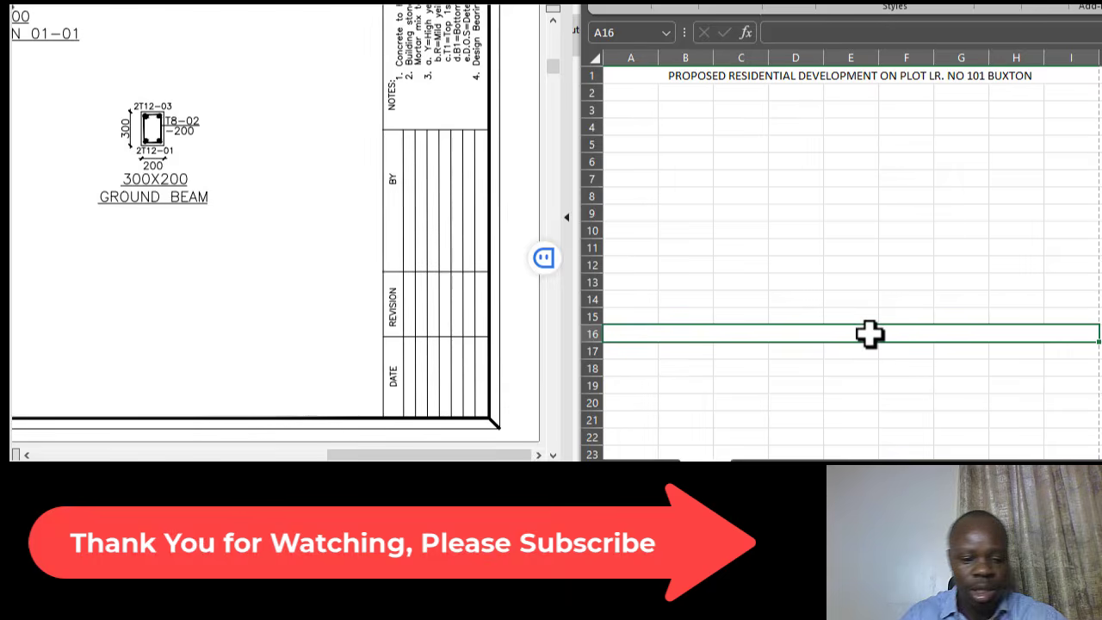
pyautogui.write('CLIENT')
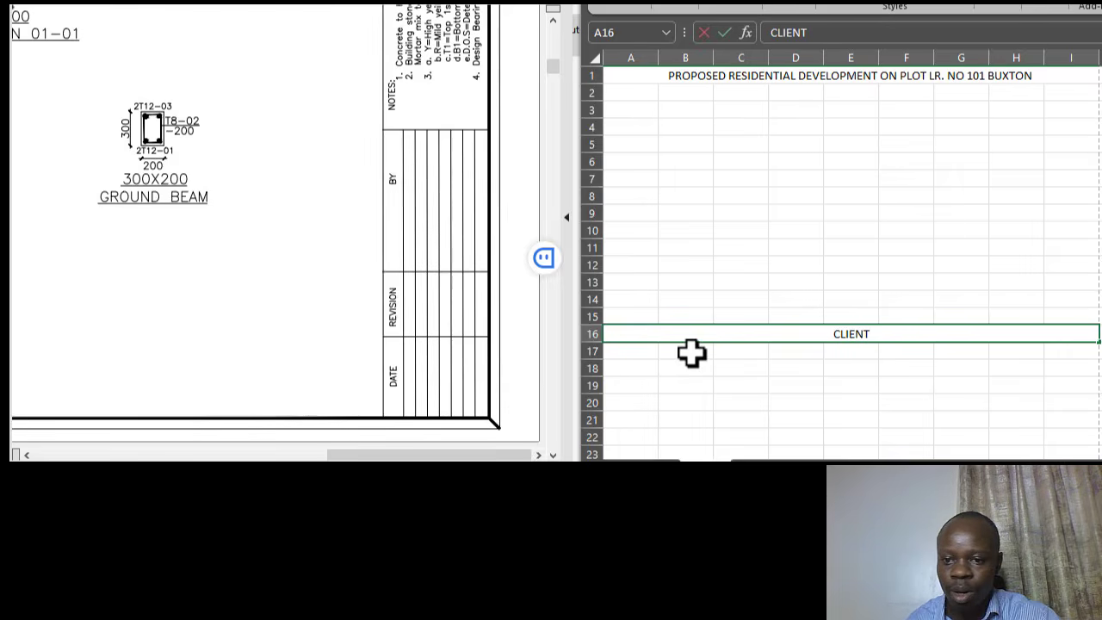
# - Merge & Center A17:I17 and enter the client's name beneath the heading
pyautogui.moveTo(647, 352); pyautogui.dragTo(1068, 349)
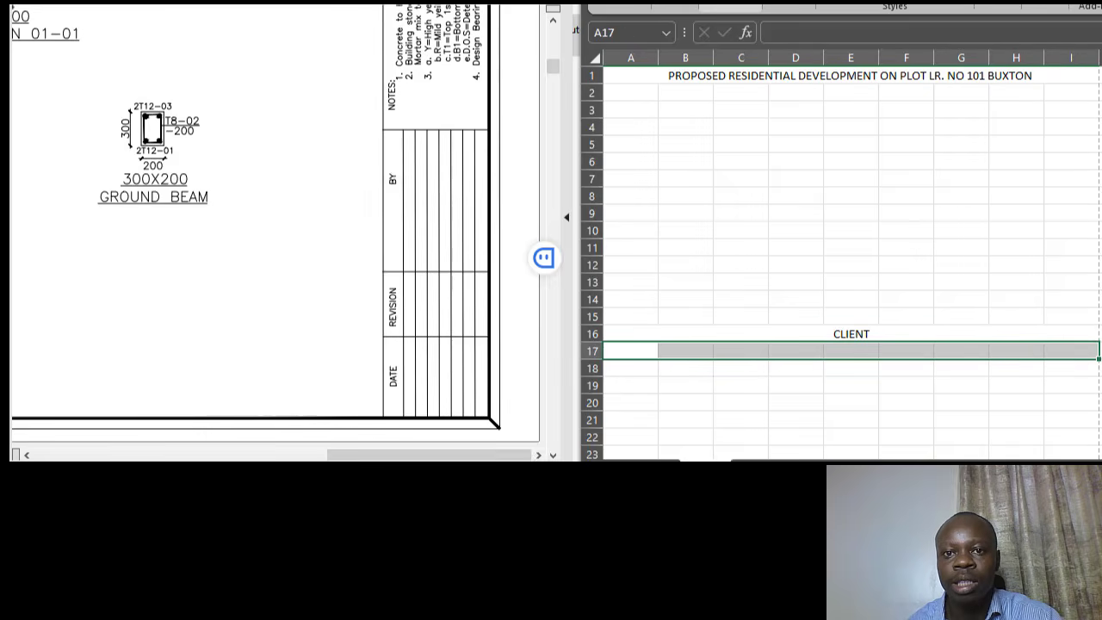
pyautogui.click(732, 7)
pyautogui.click(856, 59)
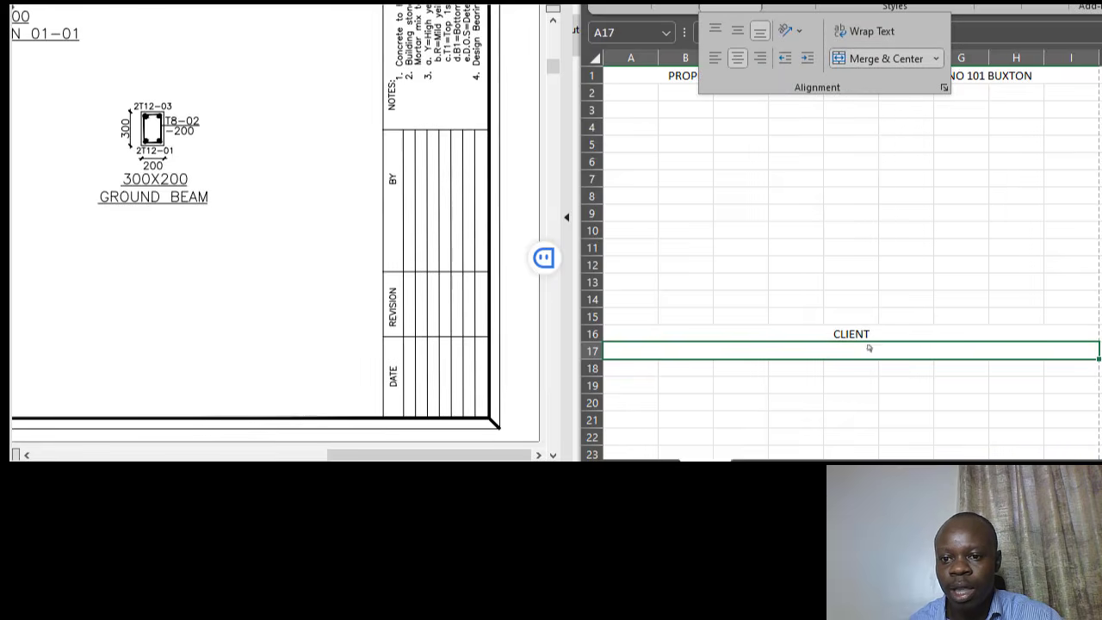
pyautogui.click(863, 267)
pyautogui.click(874, 347)
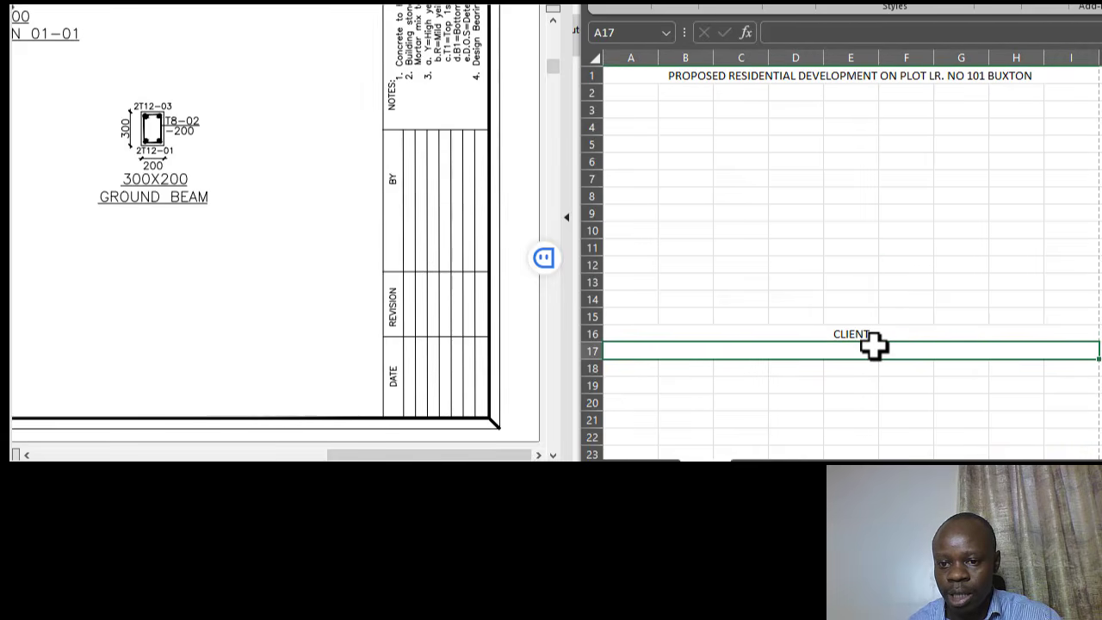
pyautogui.write('MR. BU')
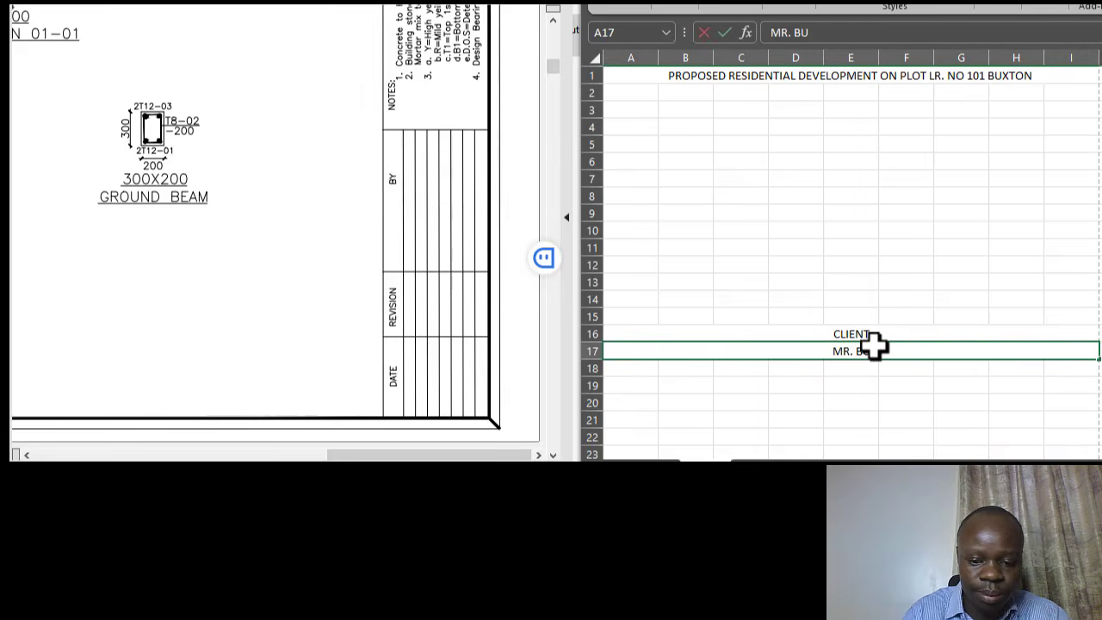
pyautogui.write('XTON')
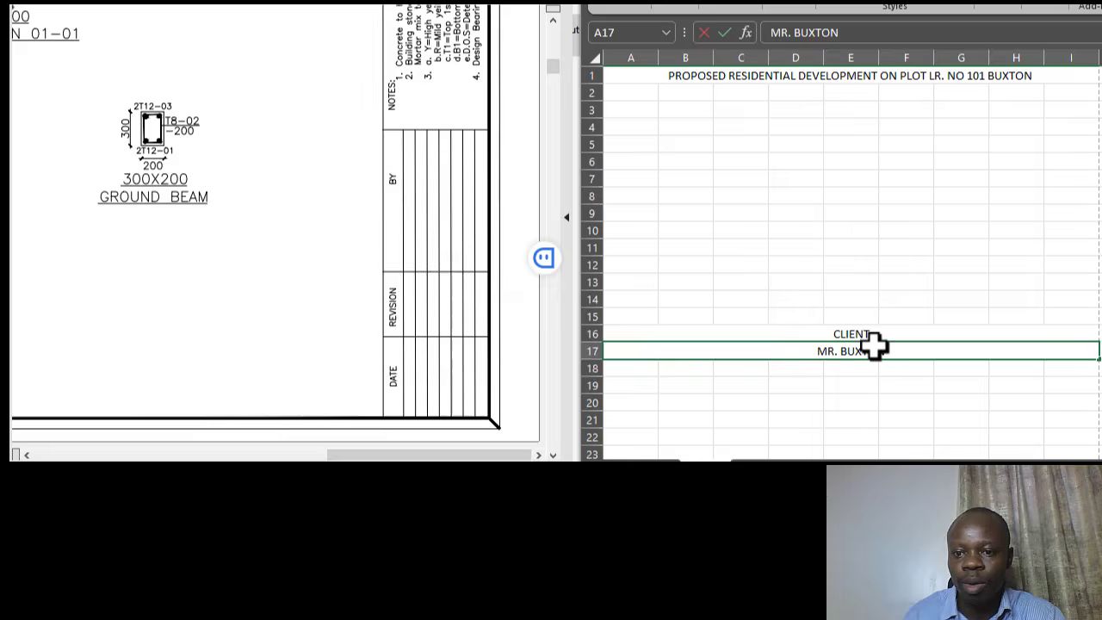
pyautogui.click(856, 261)
# - Correct the spelling of the client's surname in the formula bar
pyautogui.click(861, 353)
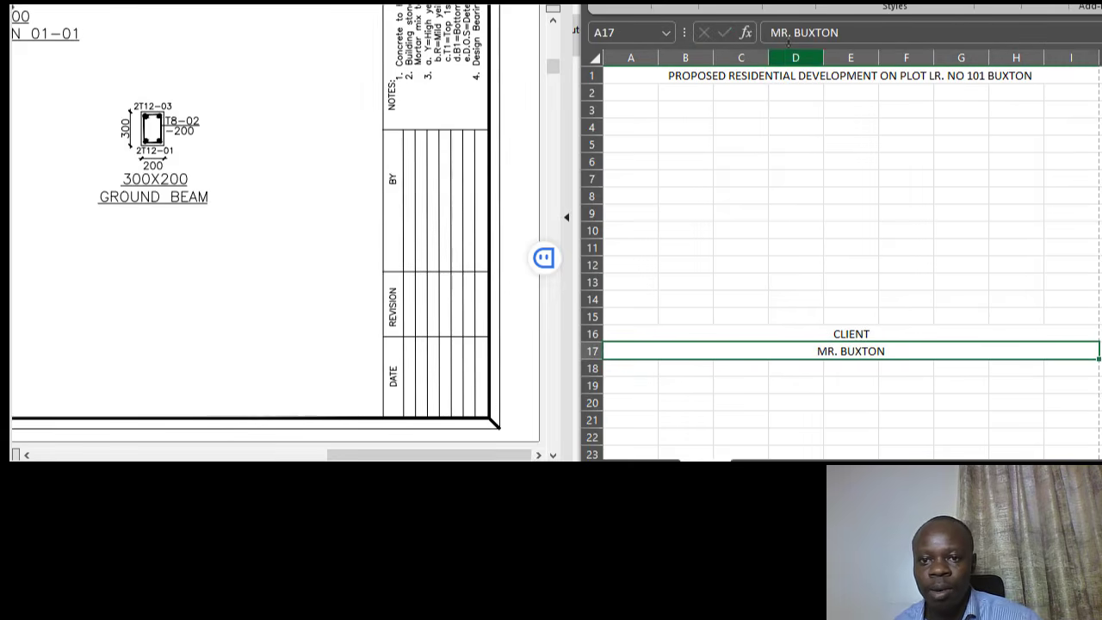
pyautogui.click(814, 32)
pyautogui.press('BackSpace')
pyautogui.press('BackSpace')
pyautogui.write('A')
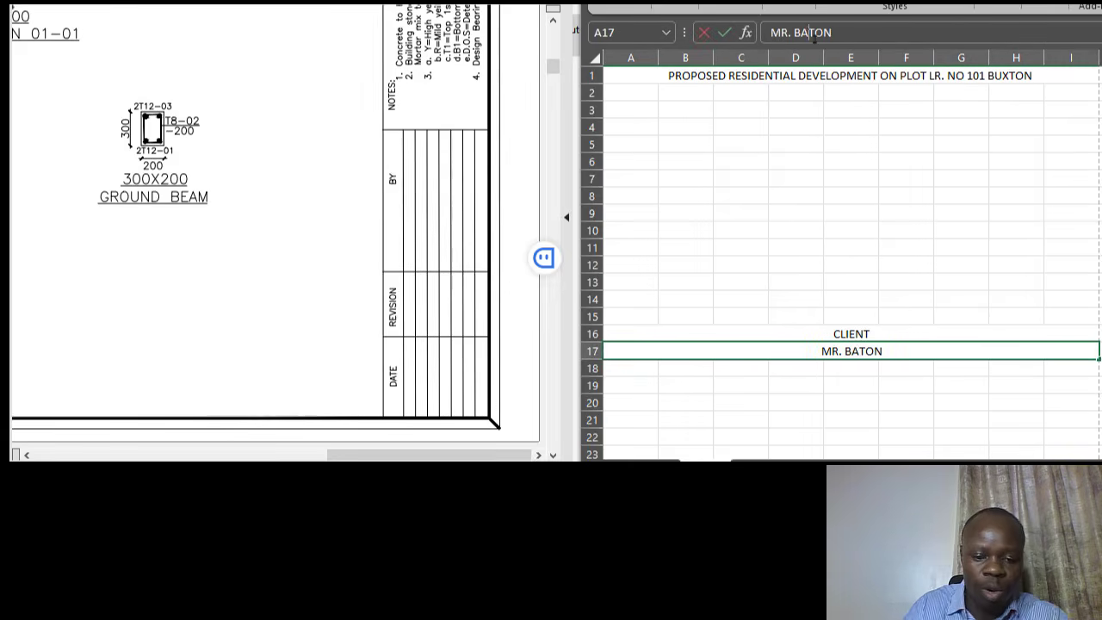
pyautogui.write('CK')
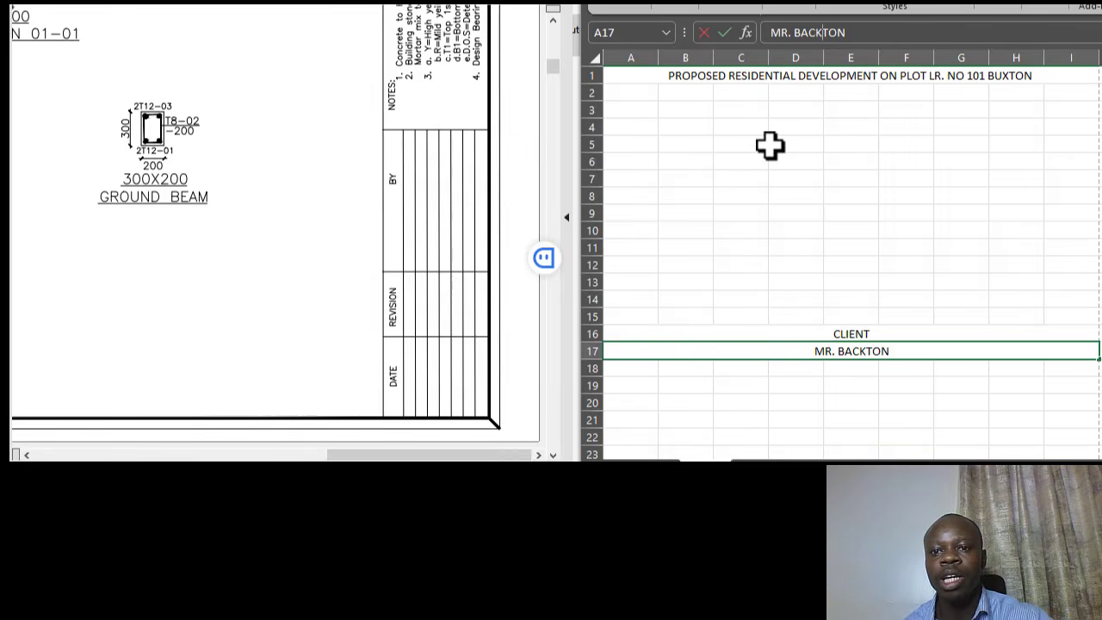
pyautogui.click(854, 183)
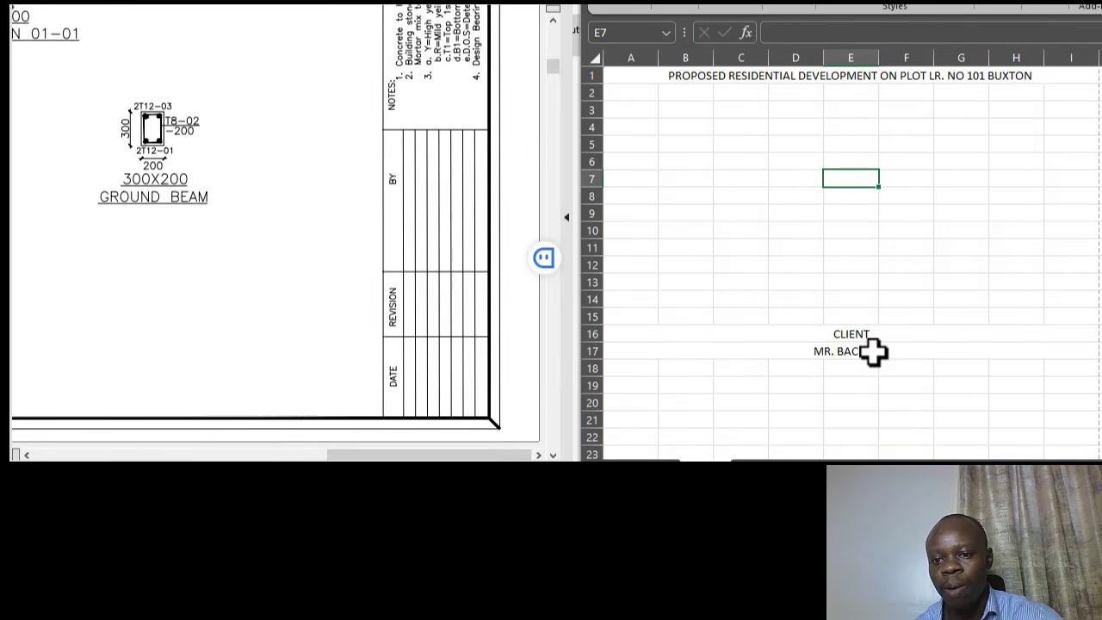
pyautogui.click(851, 336)
pyautogui.click(865, 351)
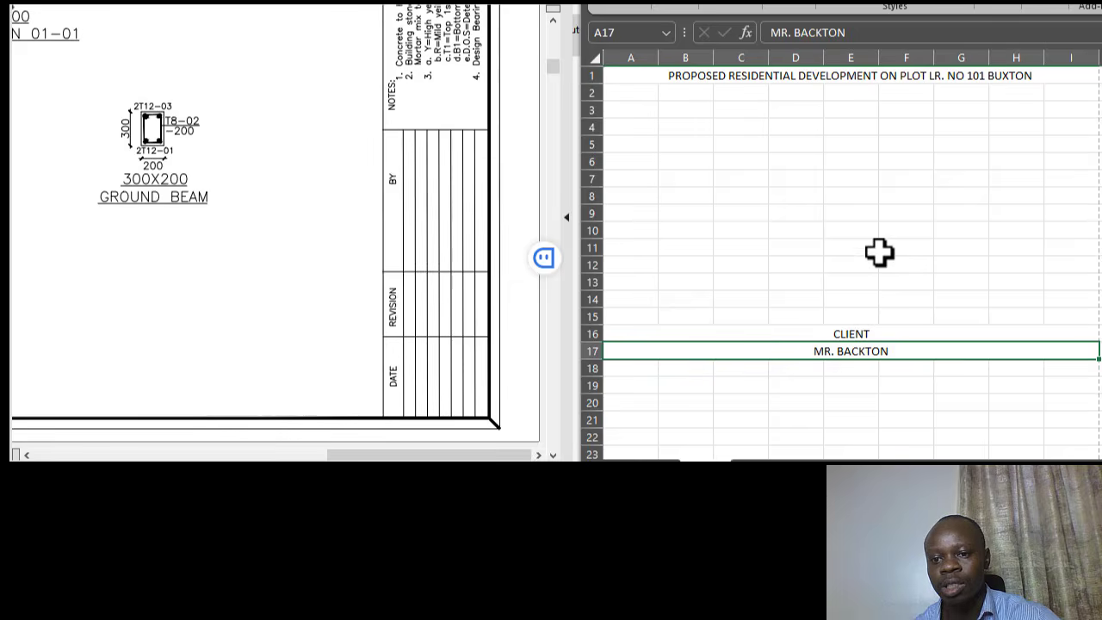
# - Type 'AR' into cell A26 and select A25:I25 for merging
pyautogui.scroll(-1, 877, 195)
pyautogui.scroll(-6, 877, 195)
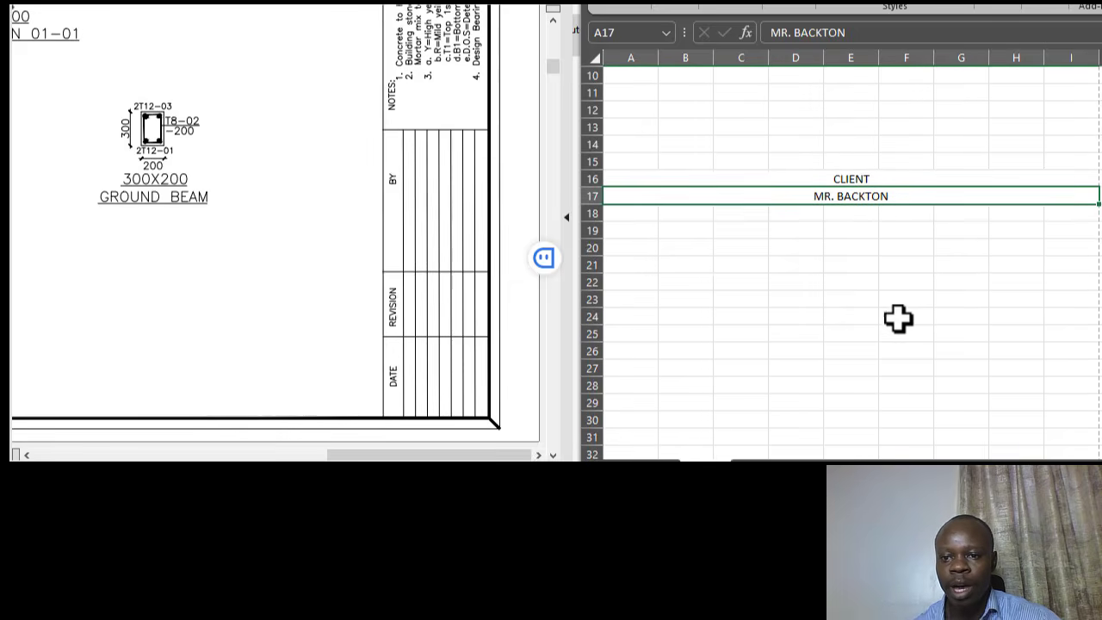
pyautogui.scroll(-4, 900, 318)
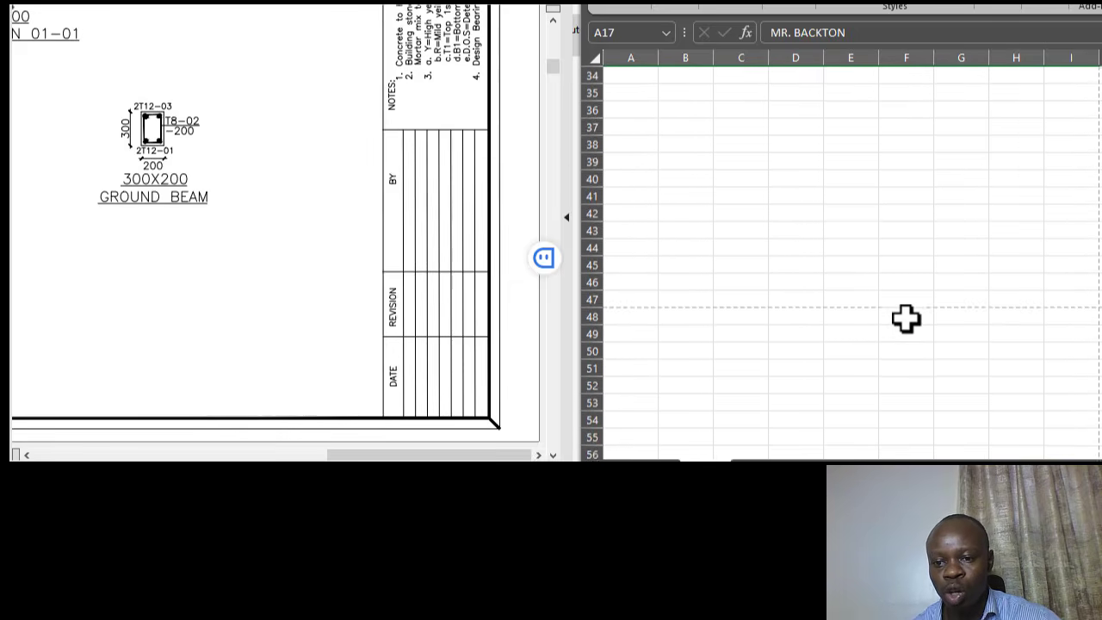
pyautogui.scroll(4, 904, 326)
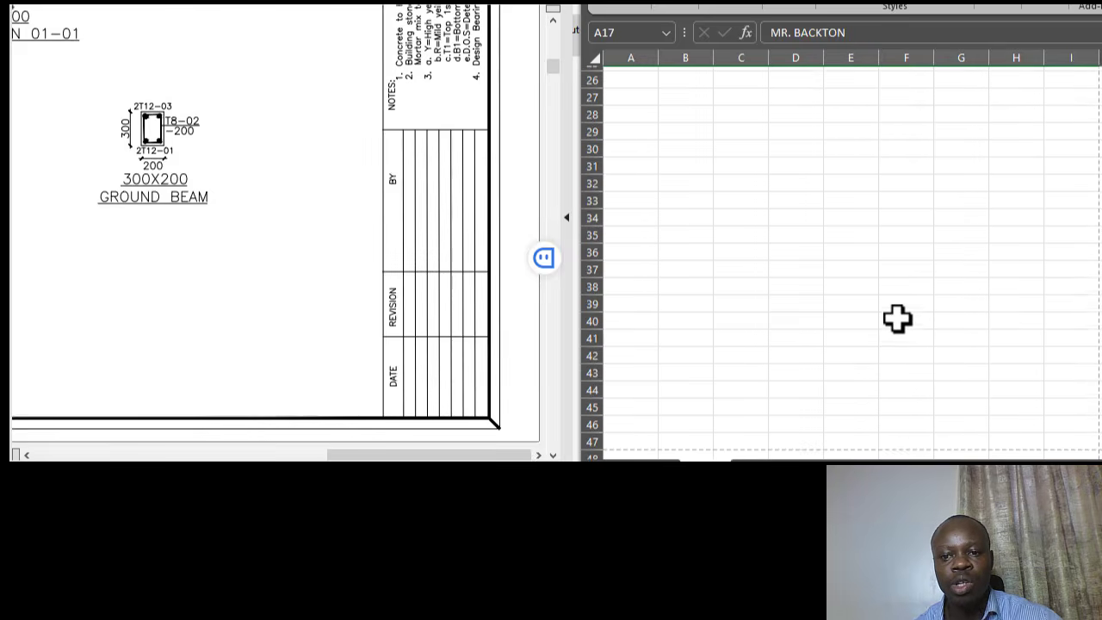
pyautogui.scroll(3, 885, 320)
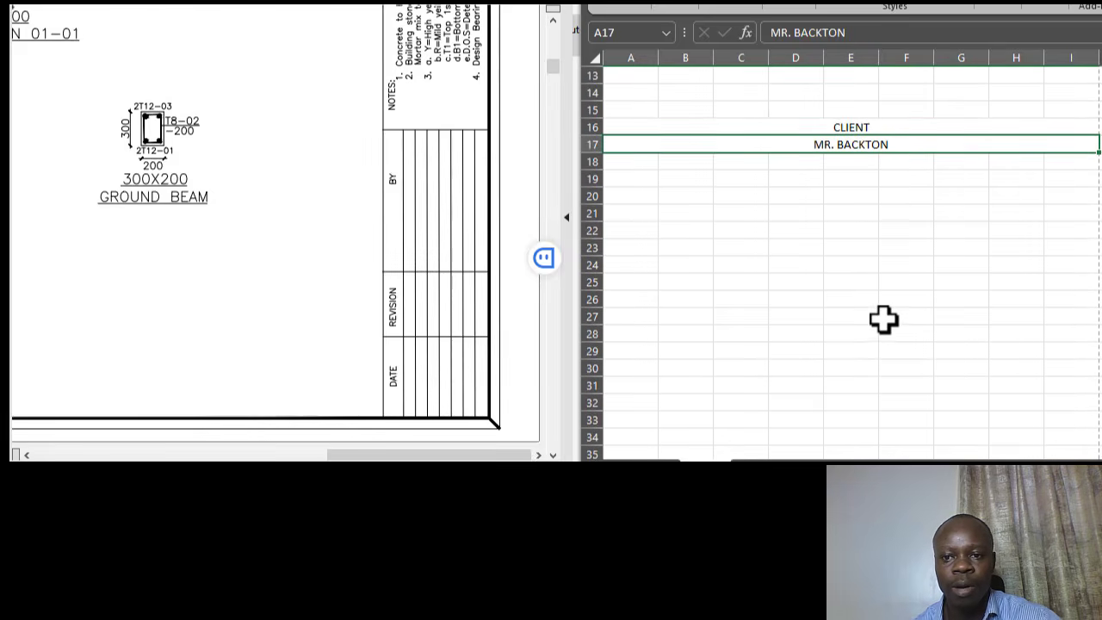
pyautogui.click(634, 298)
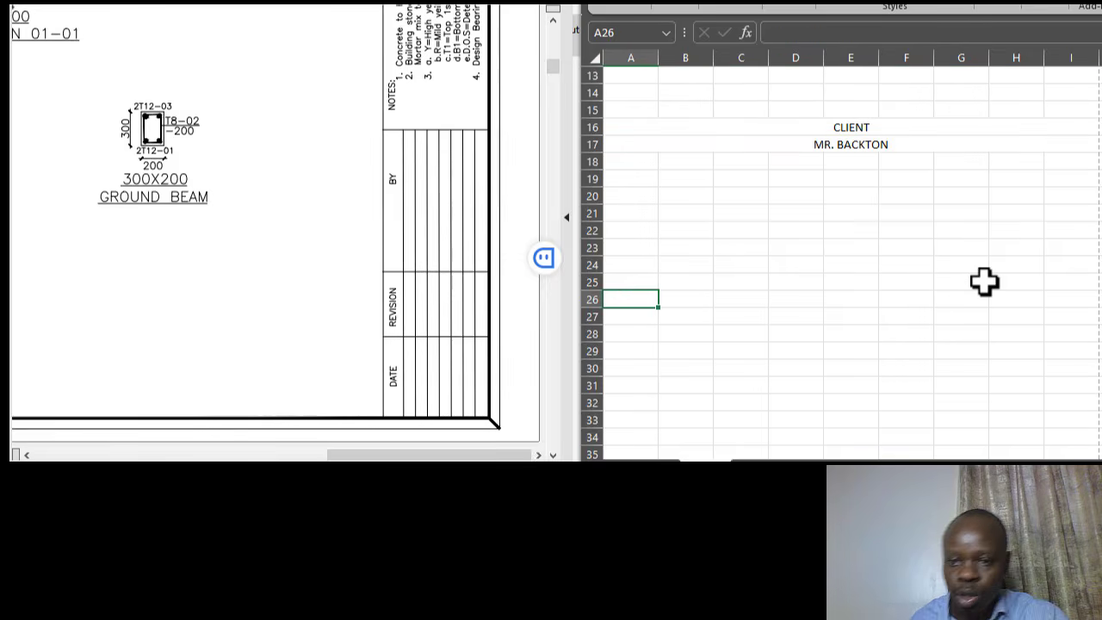
pyautogui.write('A')
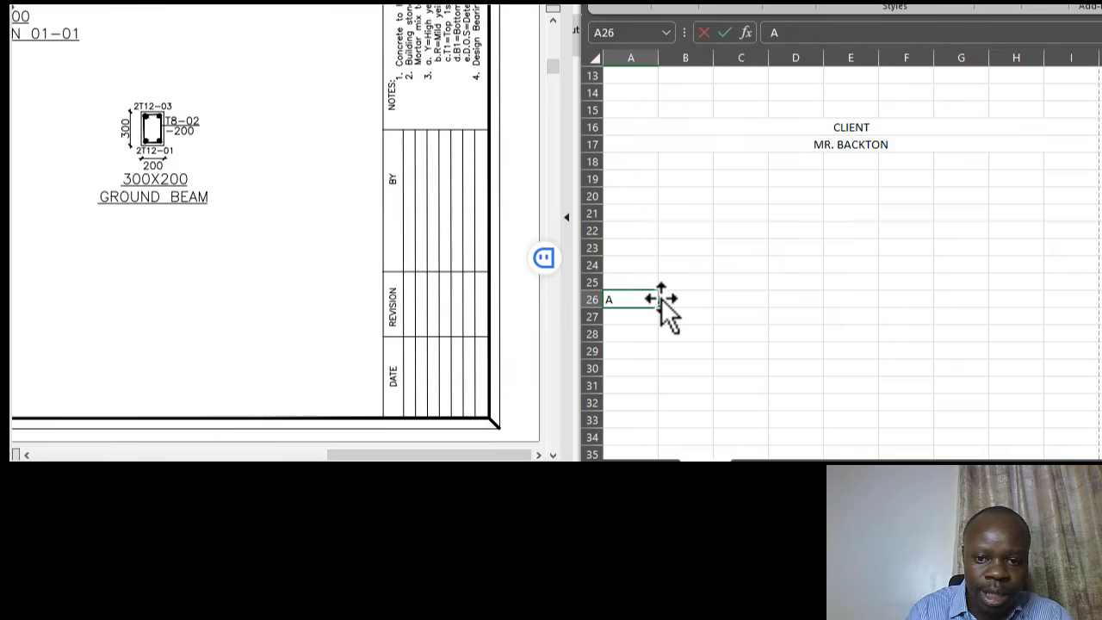
pyautogui.write('R')
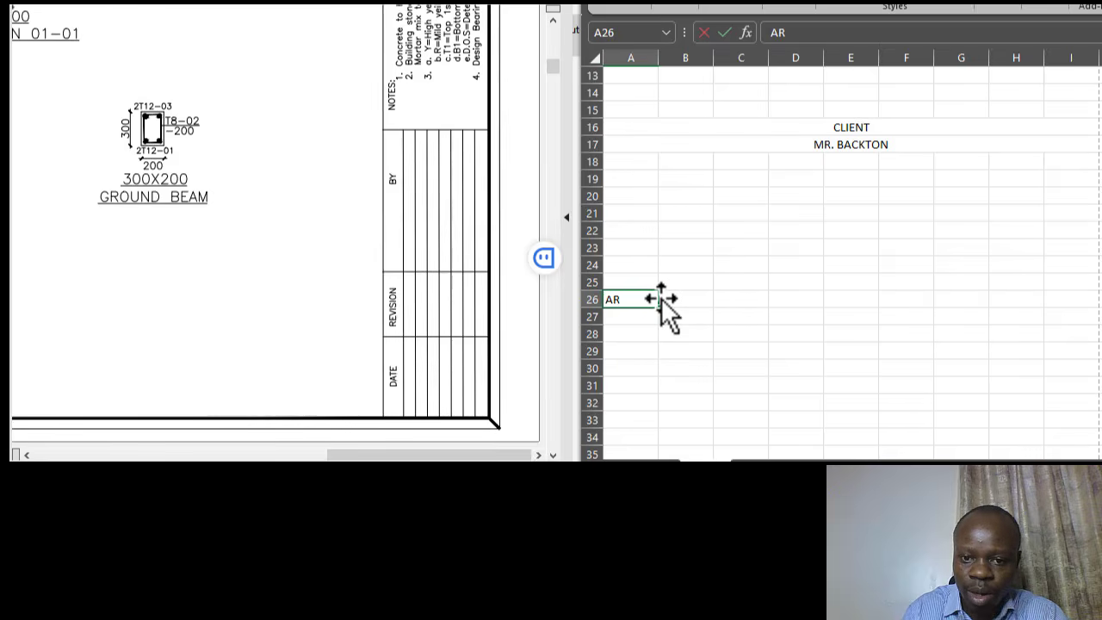
pyautogui.moveTo(637, 281); pyautogui.dragTo(1060, 285)
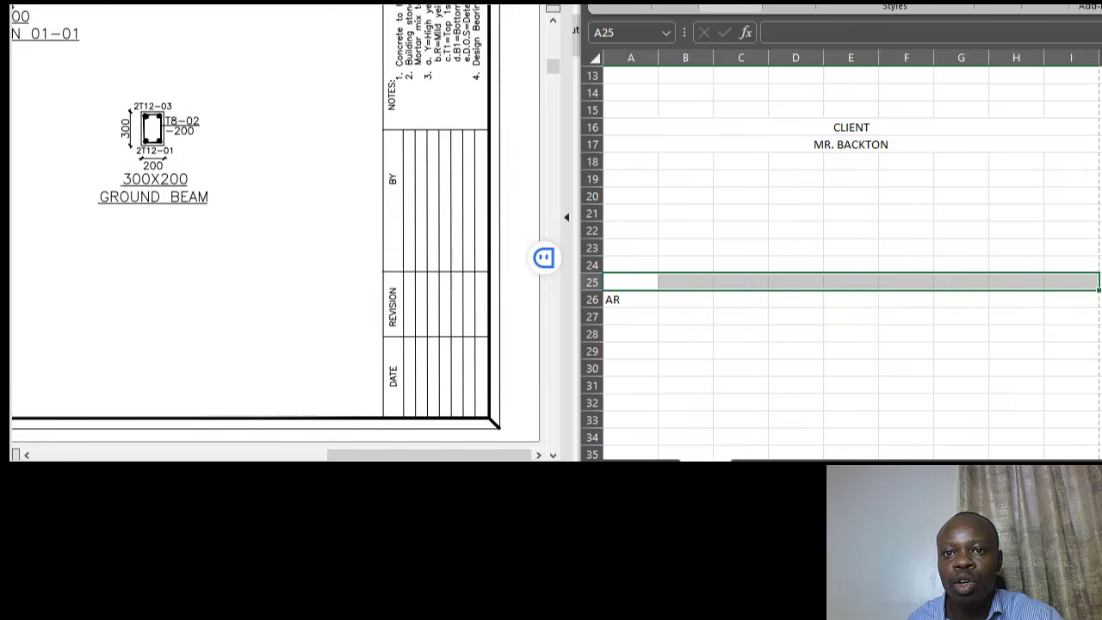
pyautogui.click(731, 5)
# - Merge and centre A25:I25, then type a CONSULTANTS heading into it
pyautogui.click(870, 59)
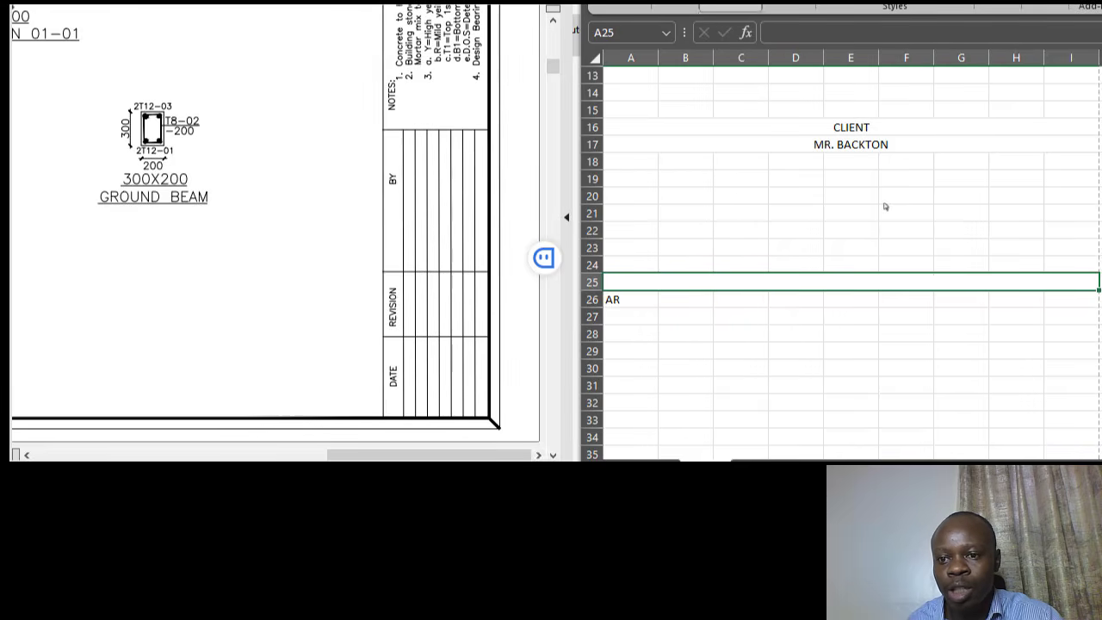
pyautogui.click(851, 249)
pyautogui.click(842, 283)
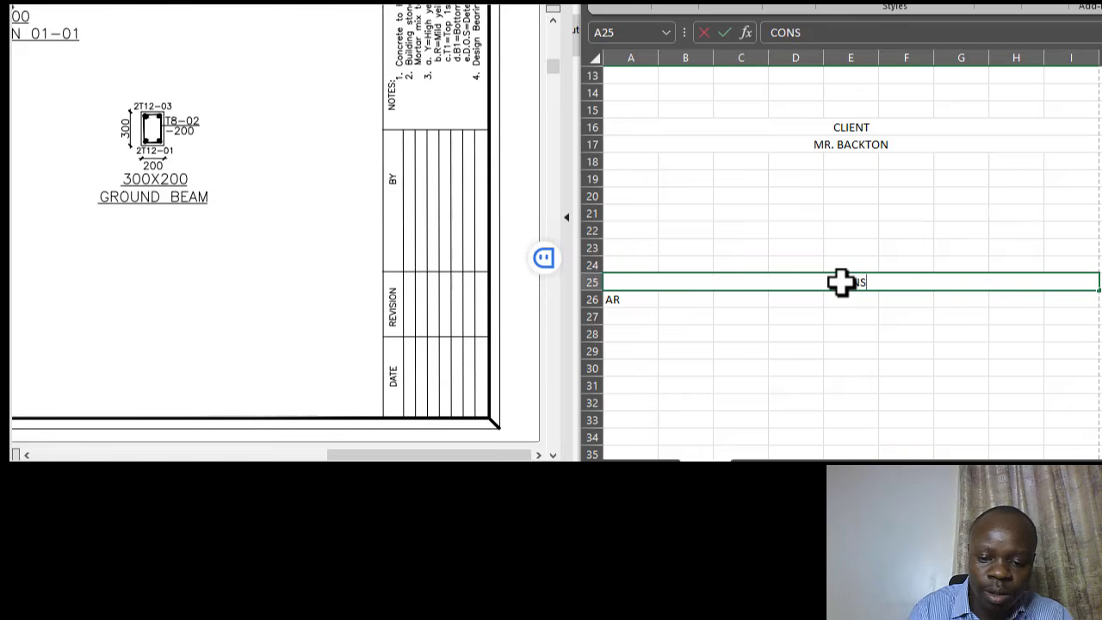
pyautogui.write('CONSULATANTS')
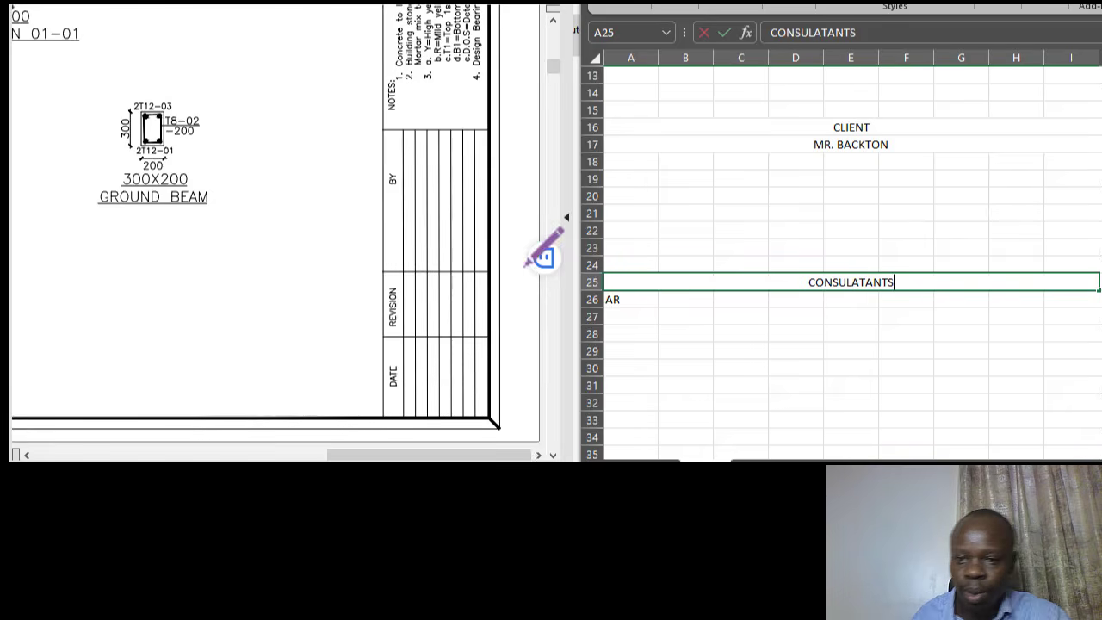
pyautogui.click(852, 249)
# - Fix the heading's spelling so it reads CONSULTANTS
pyautogui.click(868, 281)
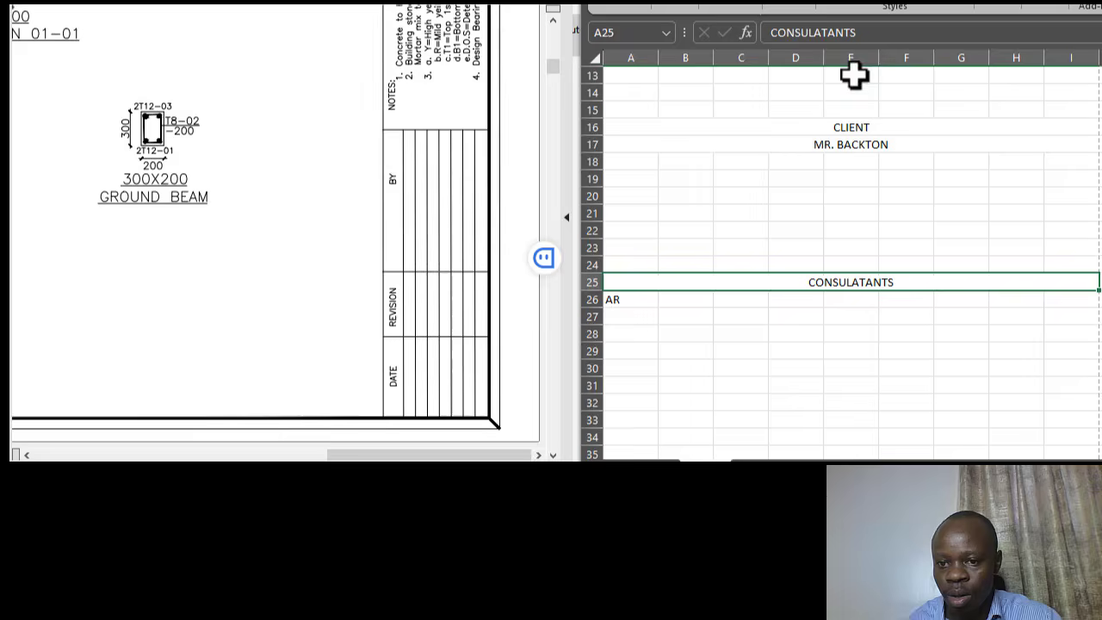
pyautogui.click(827, 32)
pyautogui.press('BackSpace')
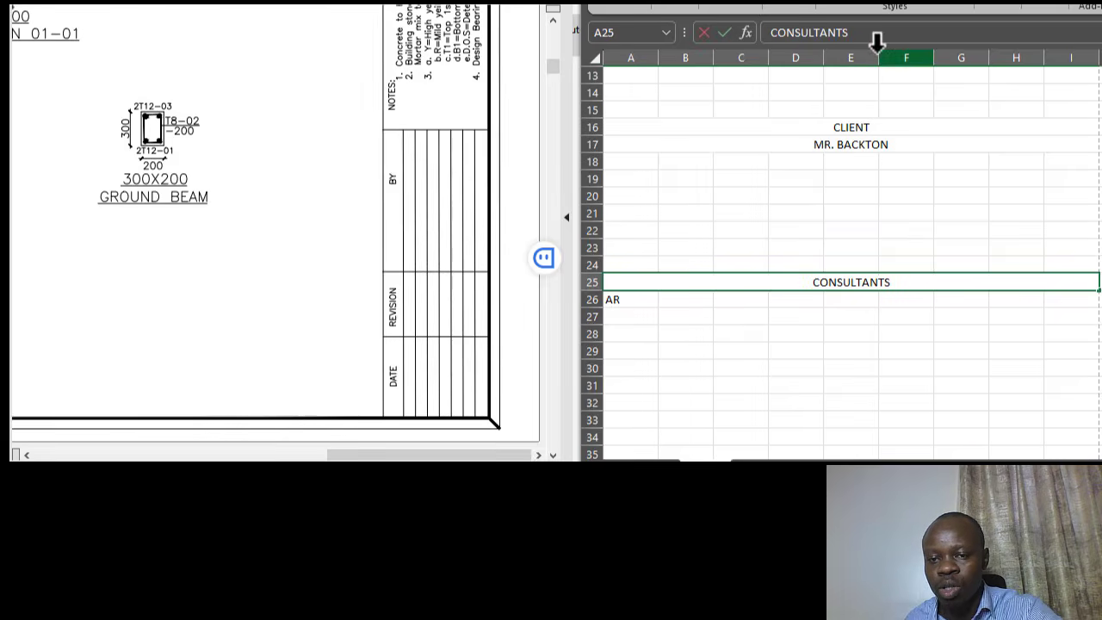
pyautogui.click(838, 211)
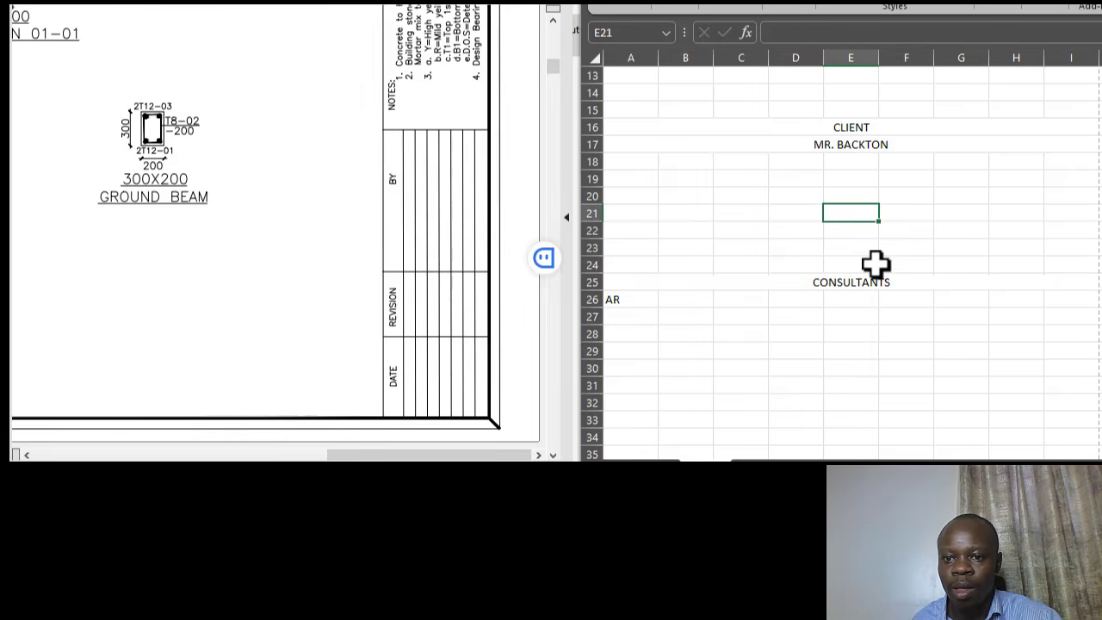
pyautogui.click(877, 283)
# - Clear the heading from merged row 25 and return to cell A26
pyautogui.click(908, 229)
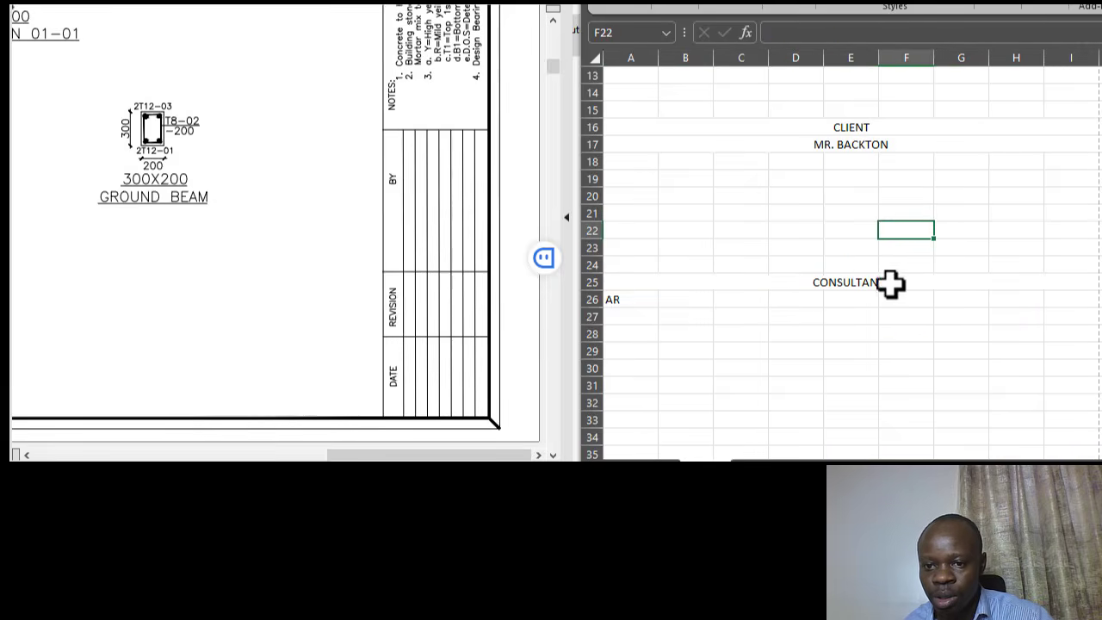
pyautogui.click(891, 283)
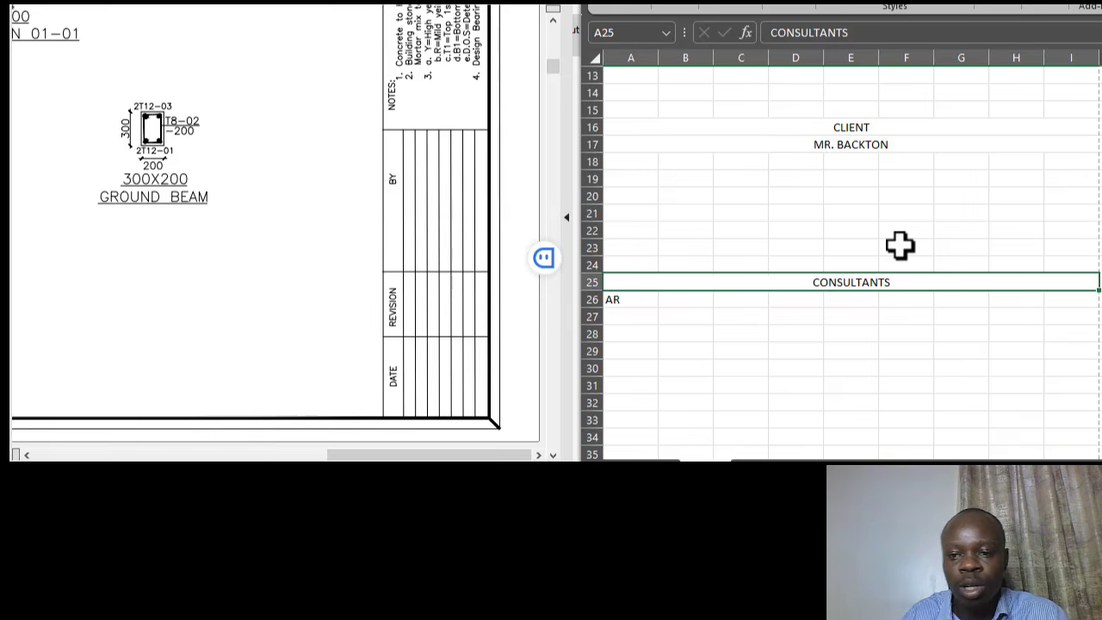
pyautogui.click(861, 231)
pyautogui.click(862, 281)
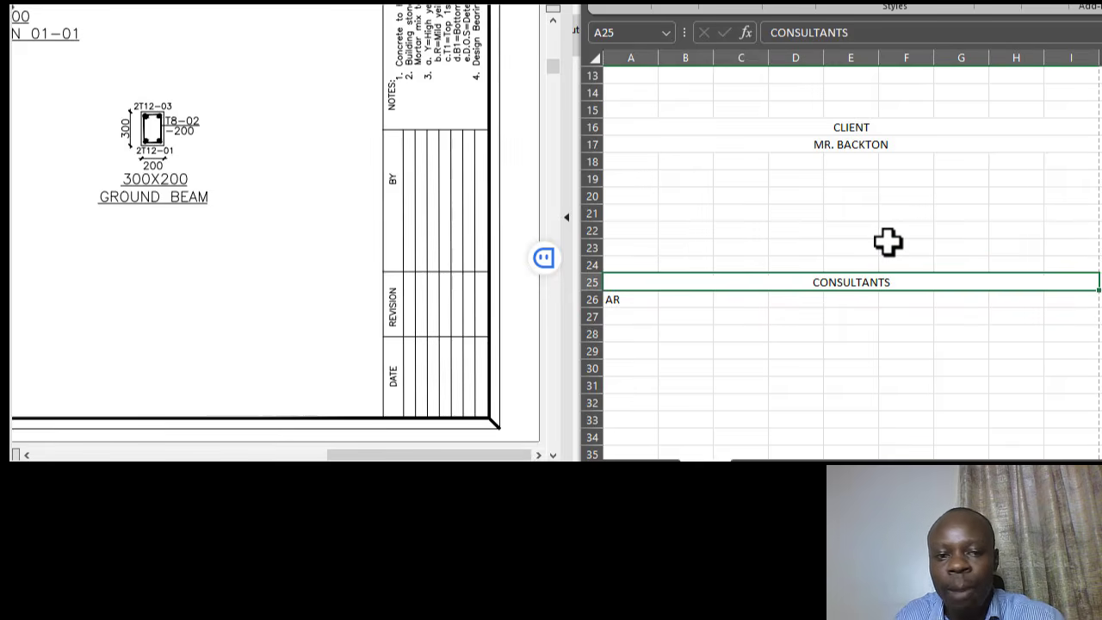
pyautogui.click(913, 226)
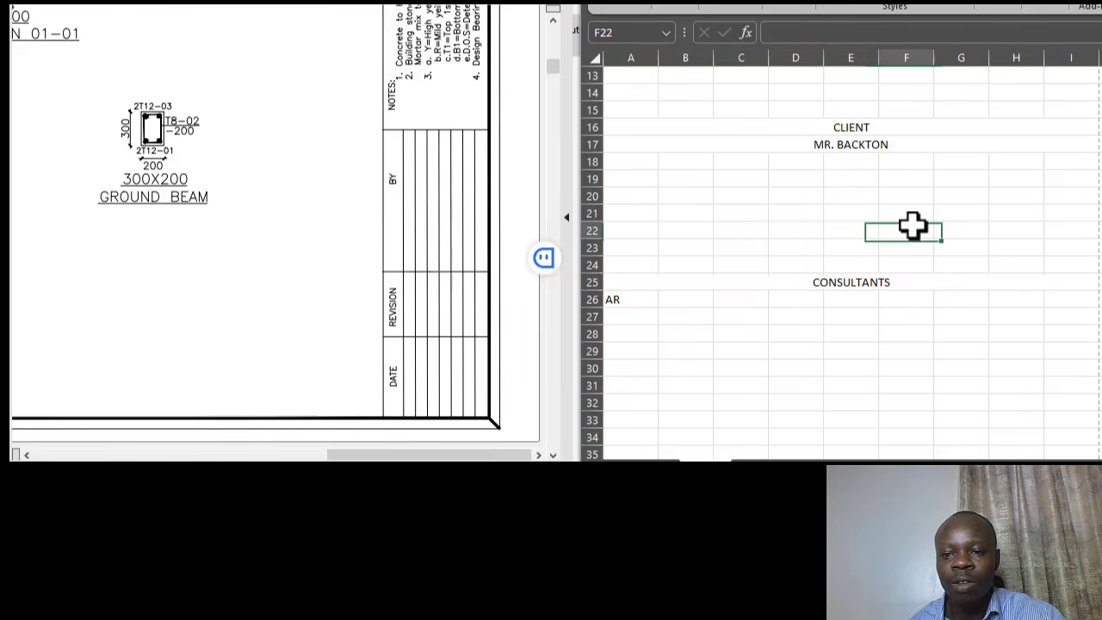
pyautogui.click(873, 282)
pyautogui.click(896, 234)
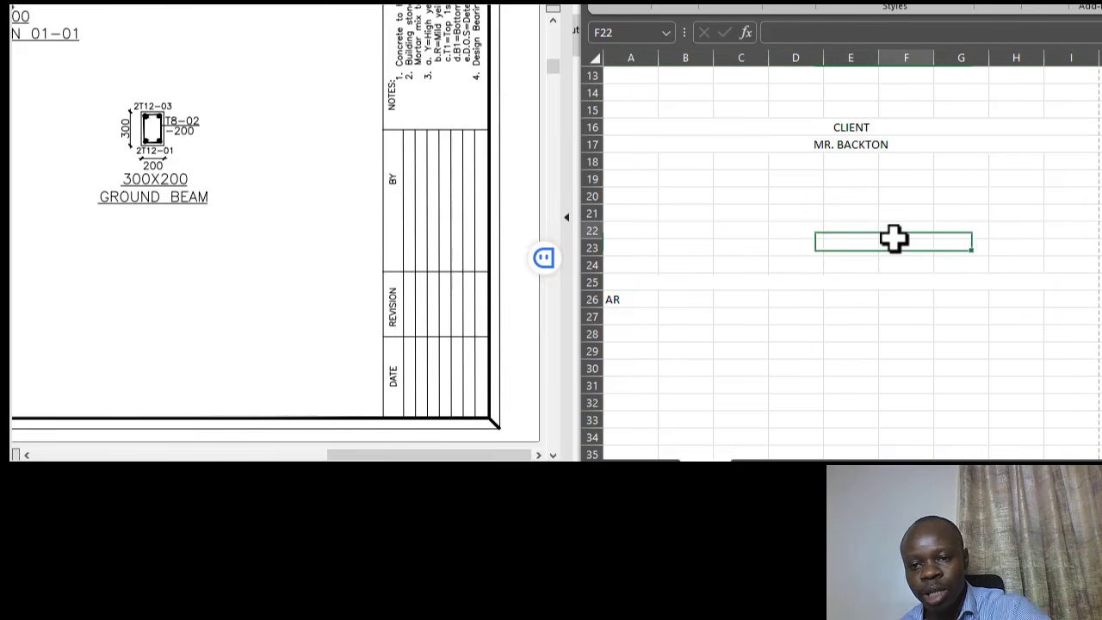
pyautogui.click(828, 299)
pyautogui.click(834, 281)
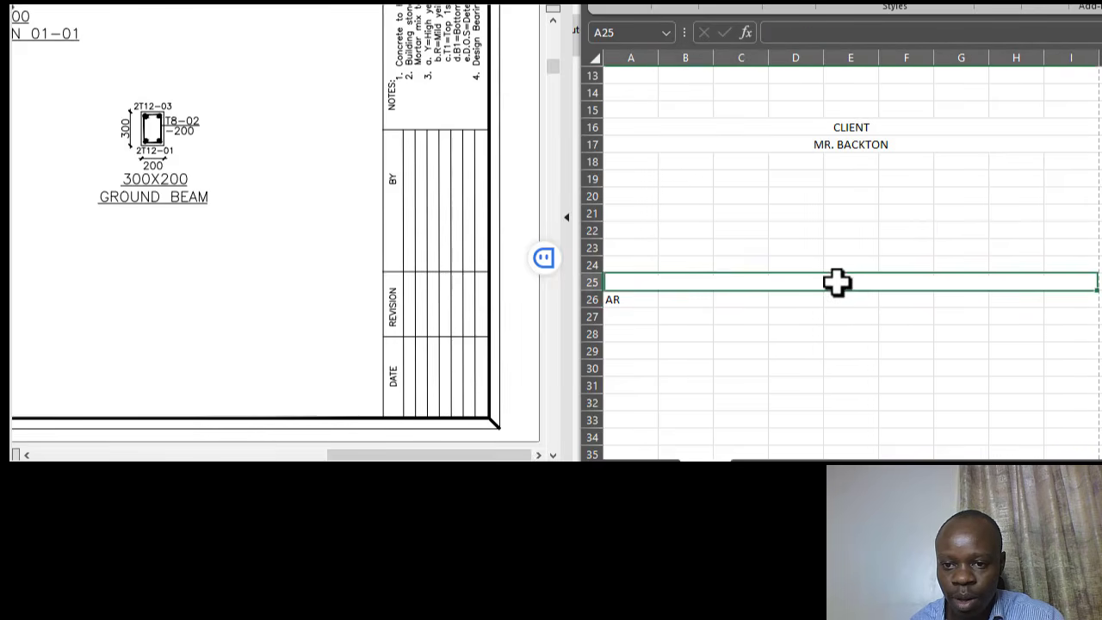
pyautogui.click(633, 301)
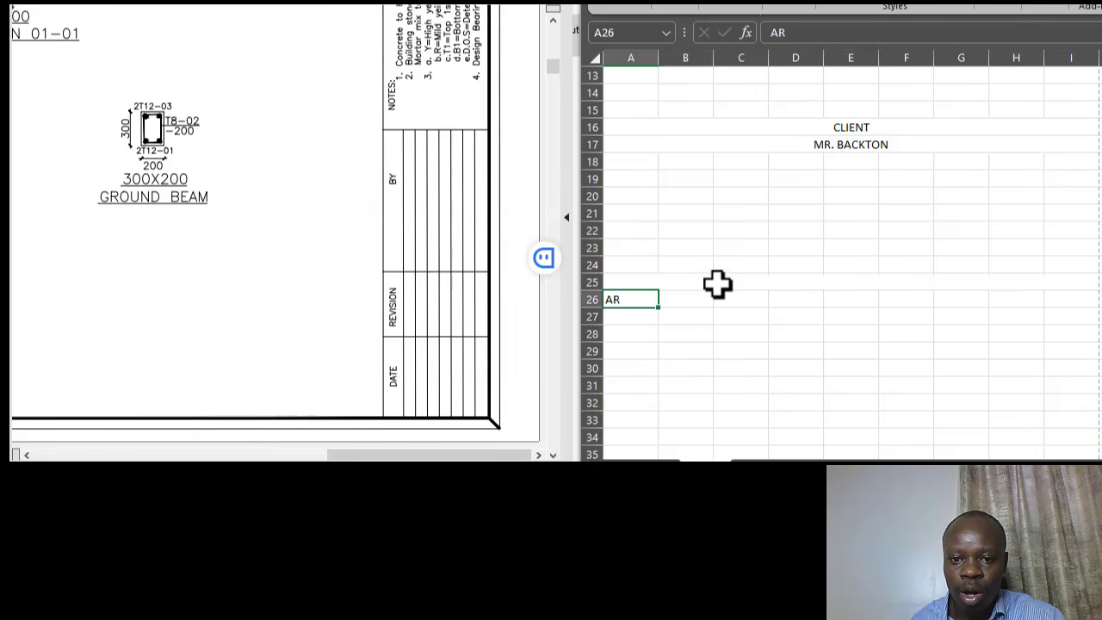
# - Replace 'AR' in cell A26 with the label ARCHITECT
pyautogui.click(681, 268)
pyautogui.click(653, 284)
pyautogui.click(648, 300)
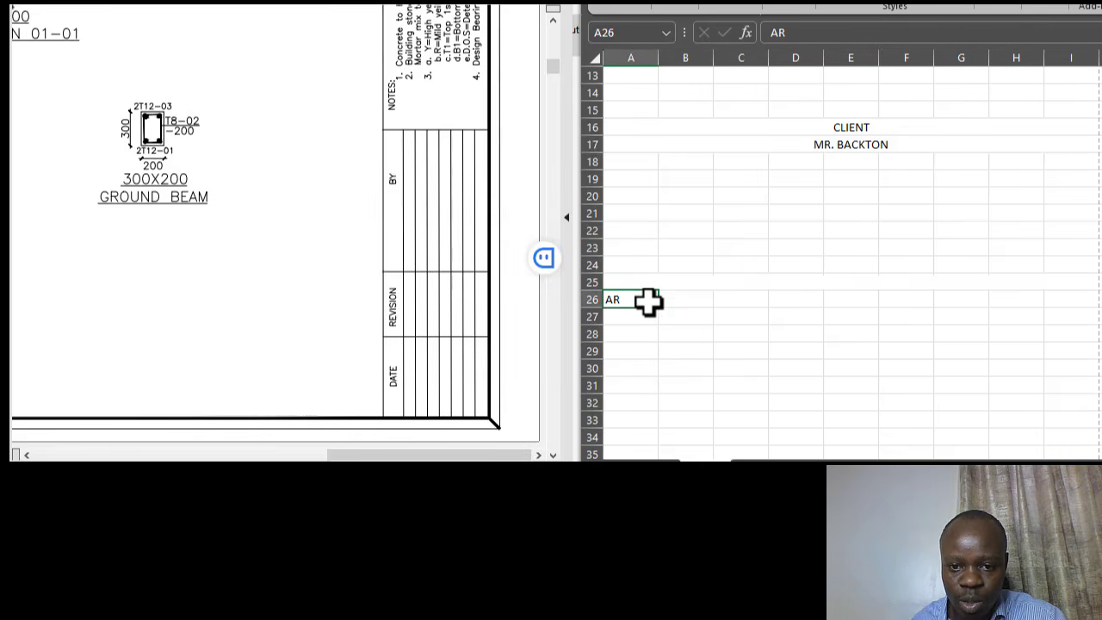
pyautogui.write('ARCHITECT')
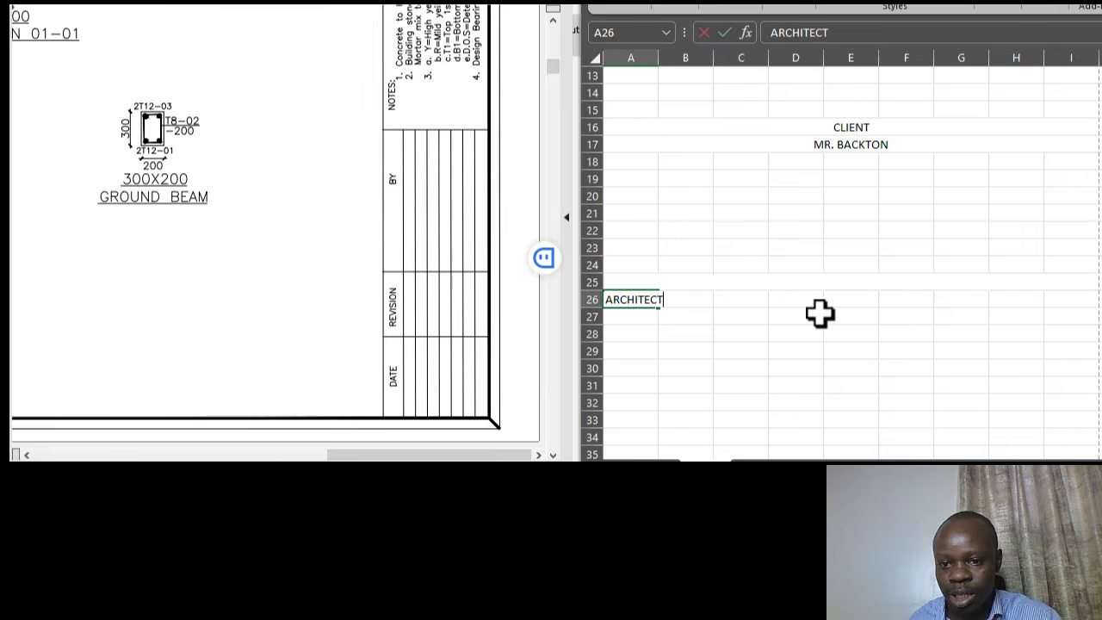
pyautogui.click(780, 350)
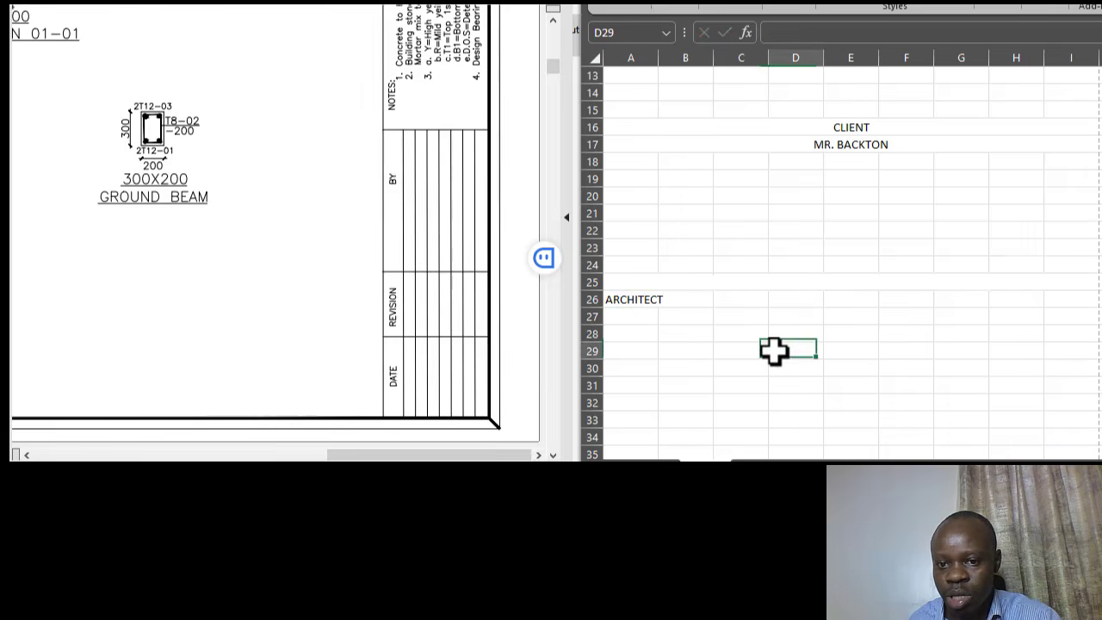
# - Enter the label STRUCTURAL ENGINEER in cell F26
pyautogui.click(900, 299)
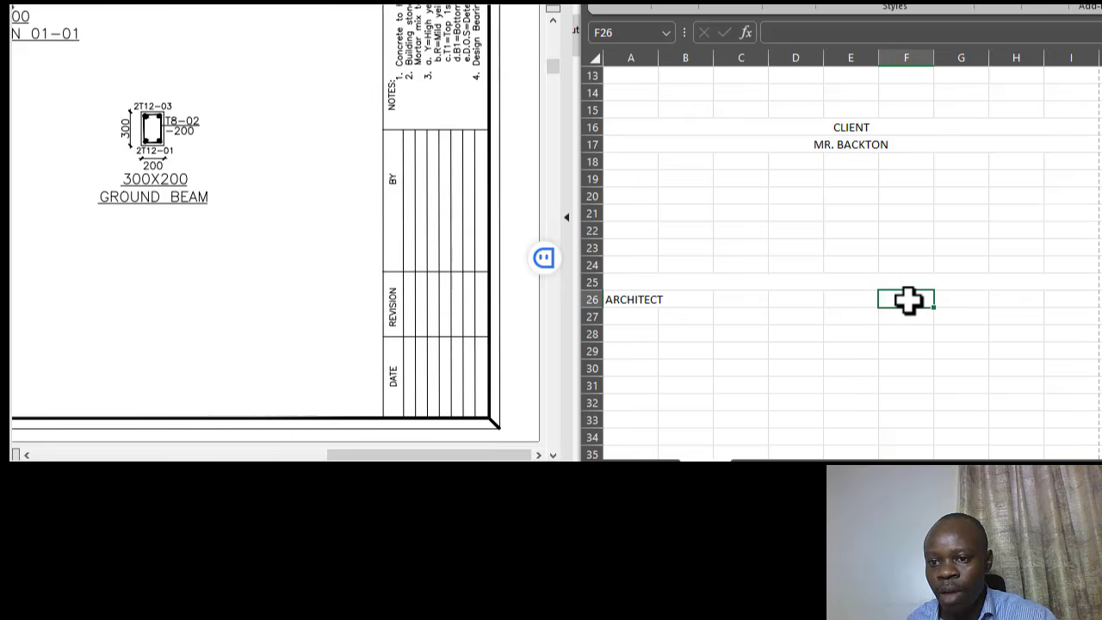
pyautogui.click(906, 264)
pyautogui.click(911, 301)
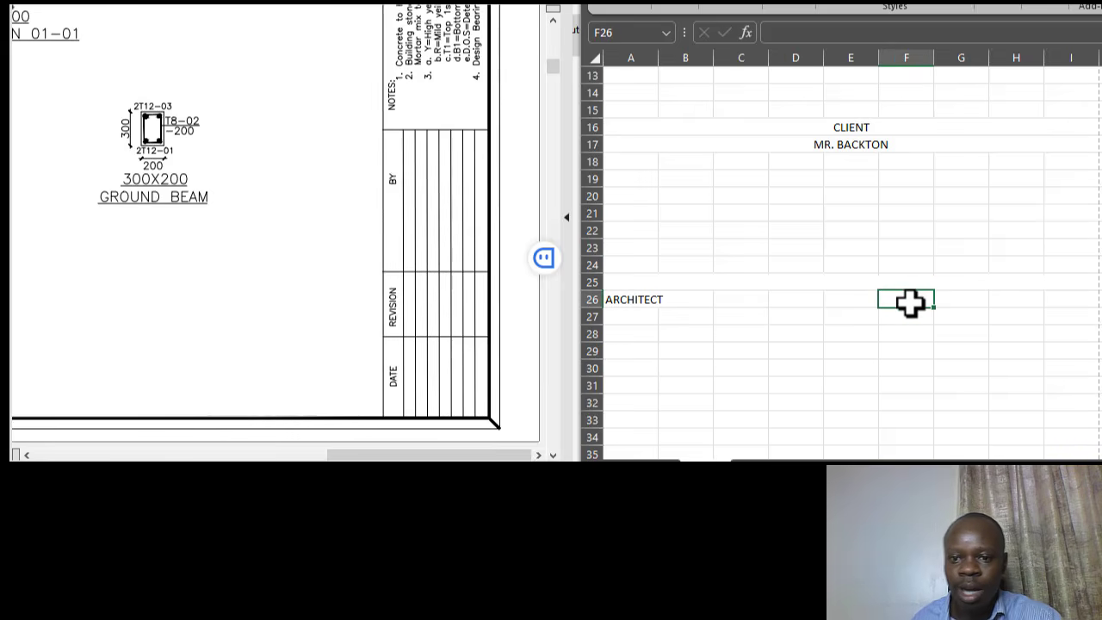
pyautogui.write('ENG')
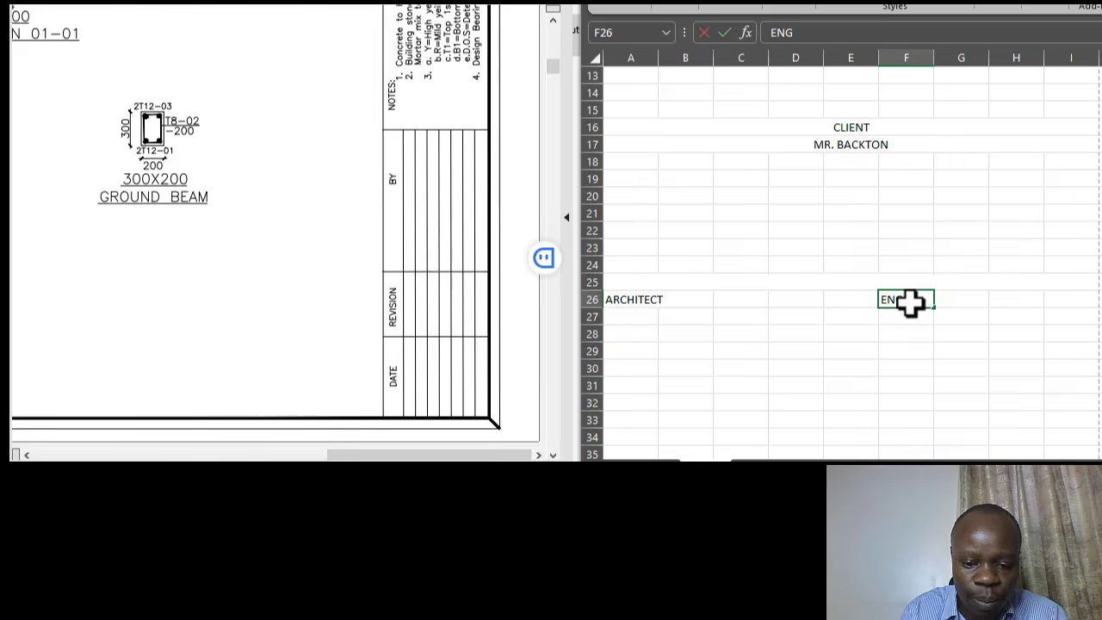
pyautogui.press('BackSpace')
pyautogui.press('BackSpace')
pyautogui.press('BackSpace')
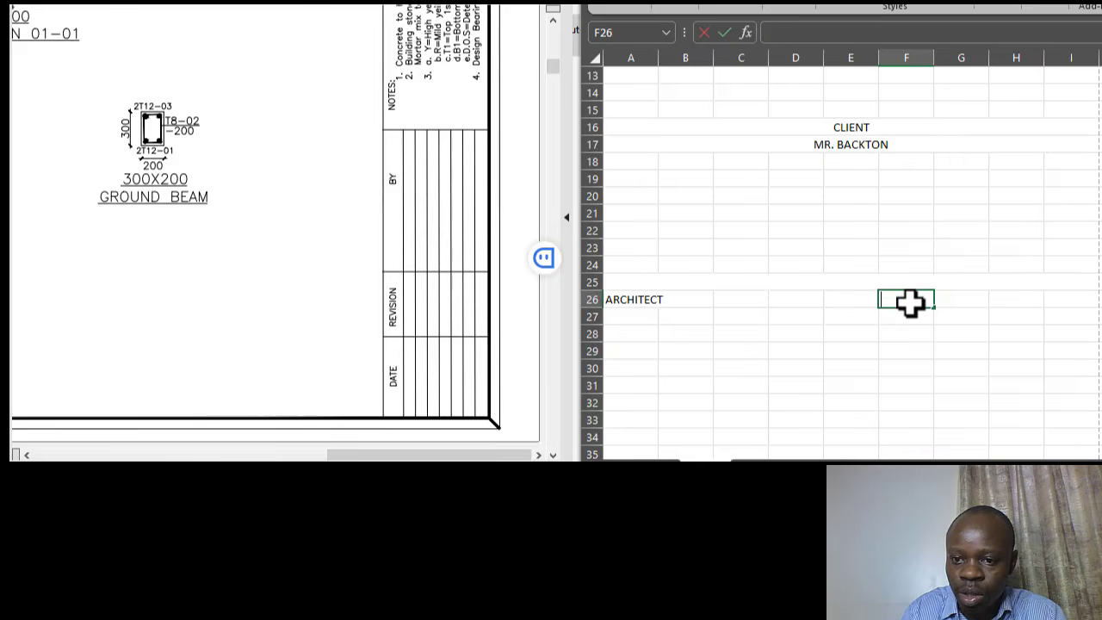
pyautogui.write('STRUCTU')
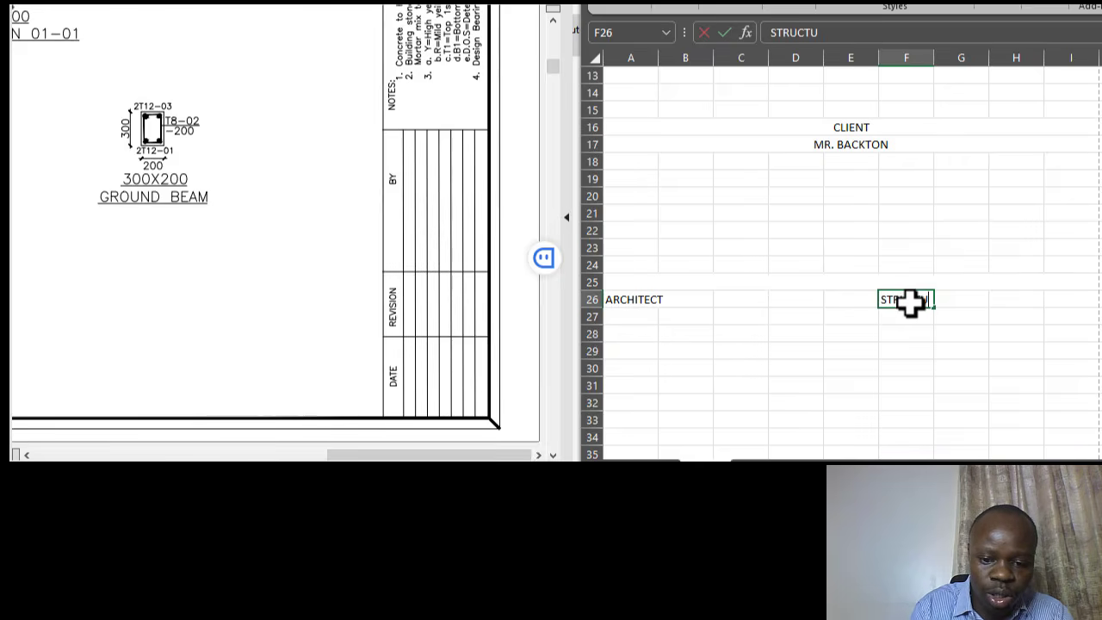
pyautogui.write('RA')
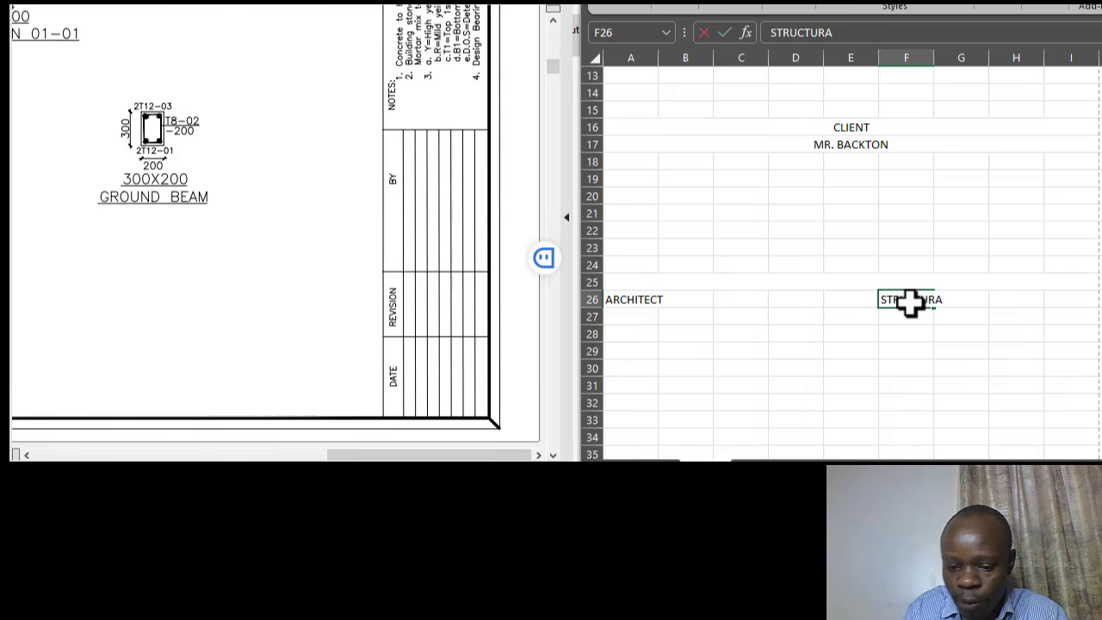
pyautogui.write('L ENGIN')
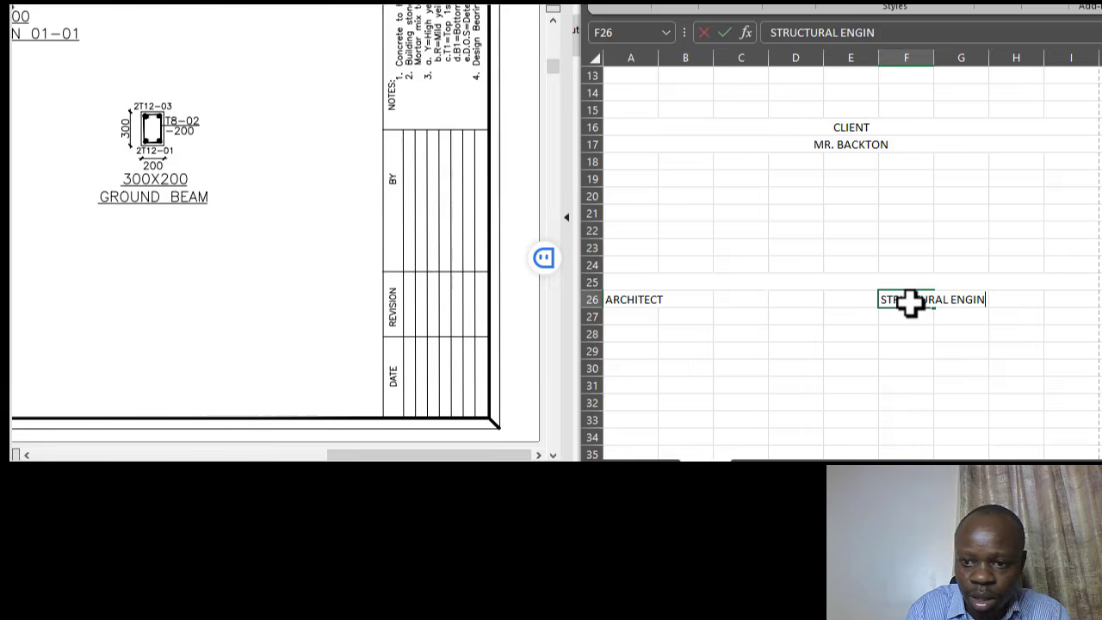
pyautogui.write('EER')
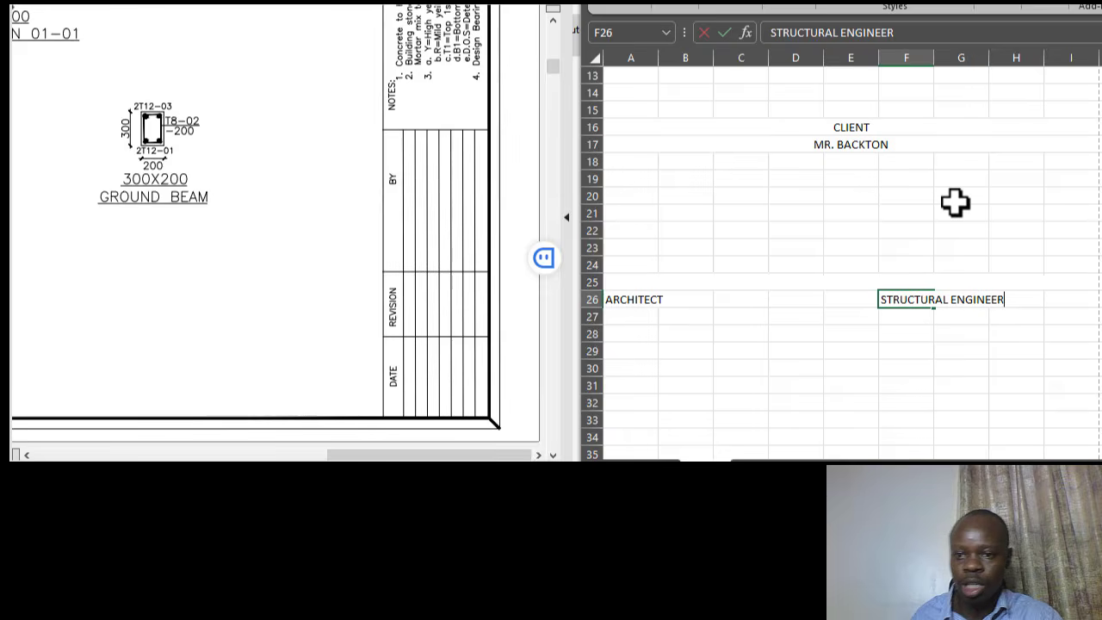
pyautogui.click(920, 211)
pyautogui.click(930, 299)
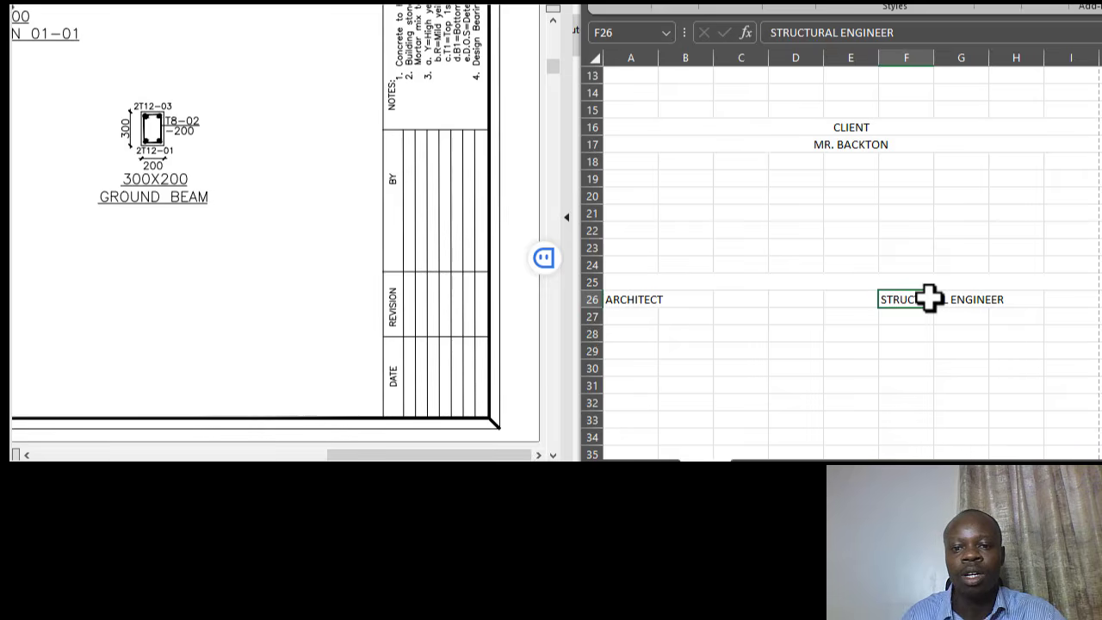
pyautogui.scroll(-1, 906, 226)
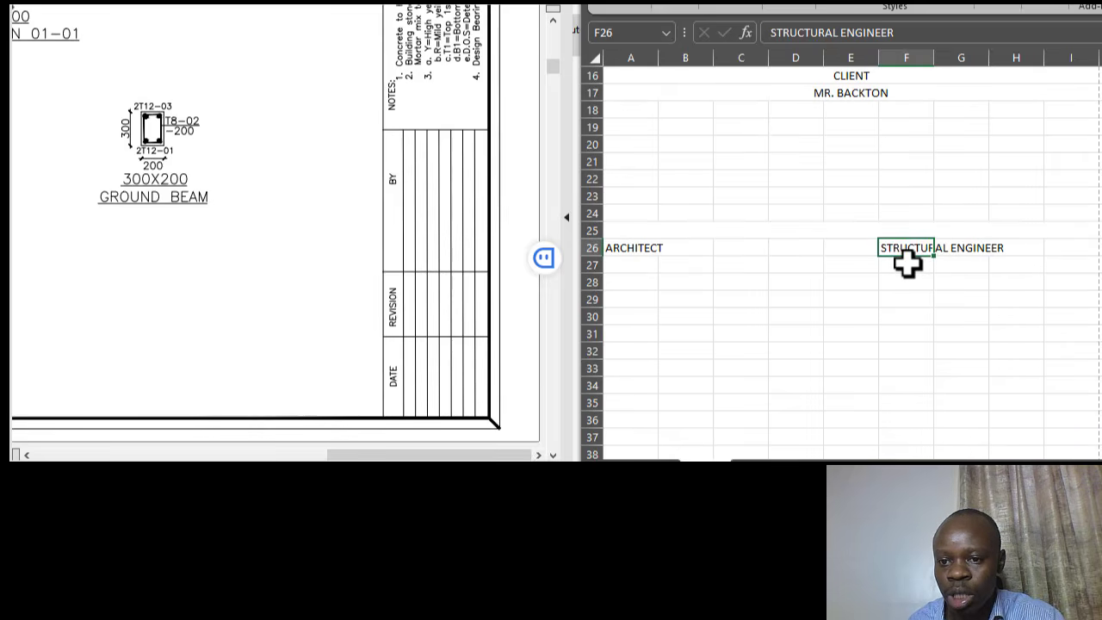
# - Enter the architect's name in cell A27 under ARCHITECT
pyautogui.click(907, 264)
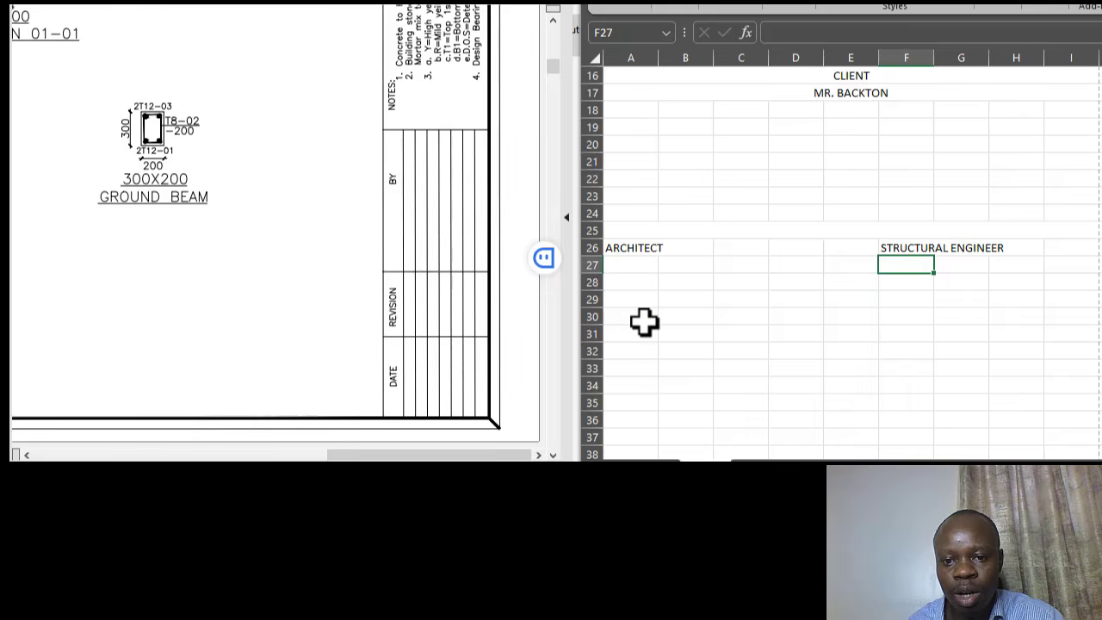
pyautogui.click(633, 264)
pyautogui.click(730, 215)
pyautogui.click(638, 264)
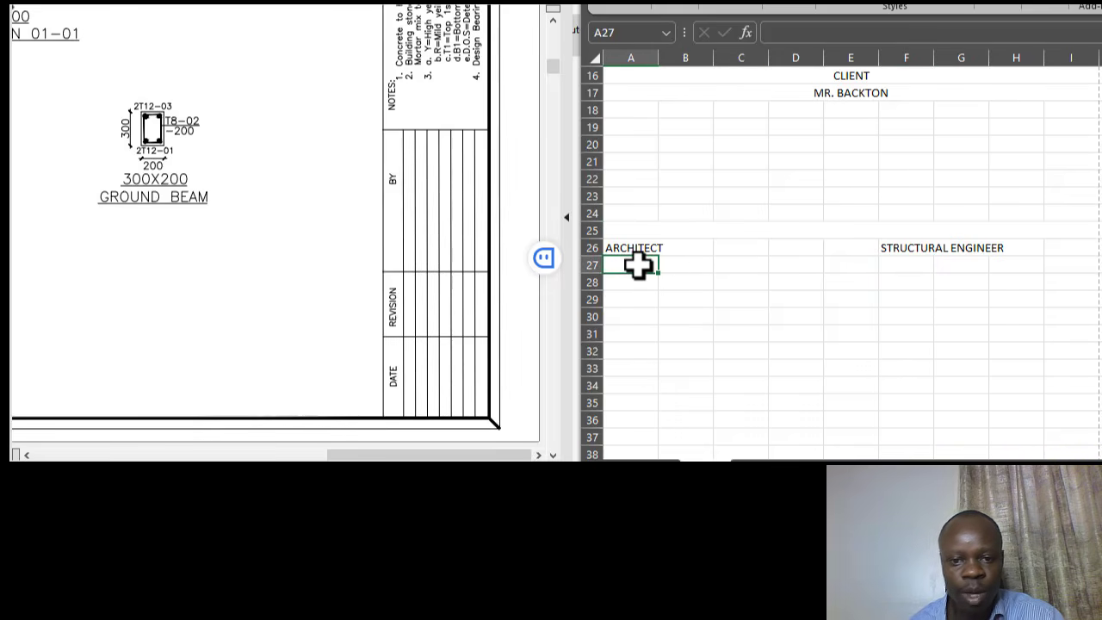
pyautogui.write('Arc')
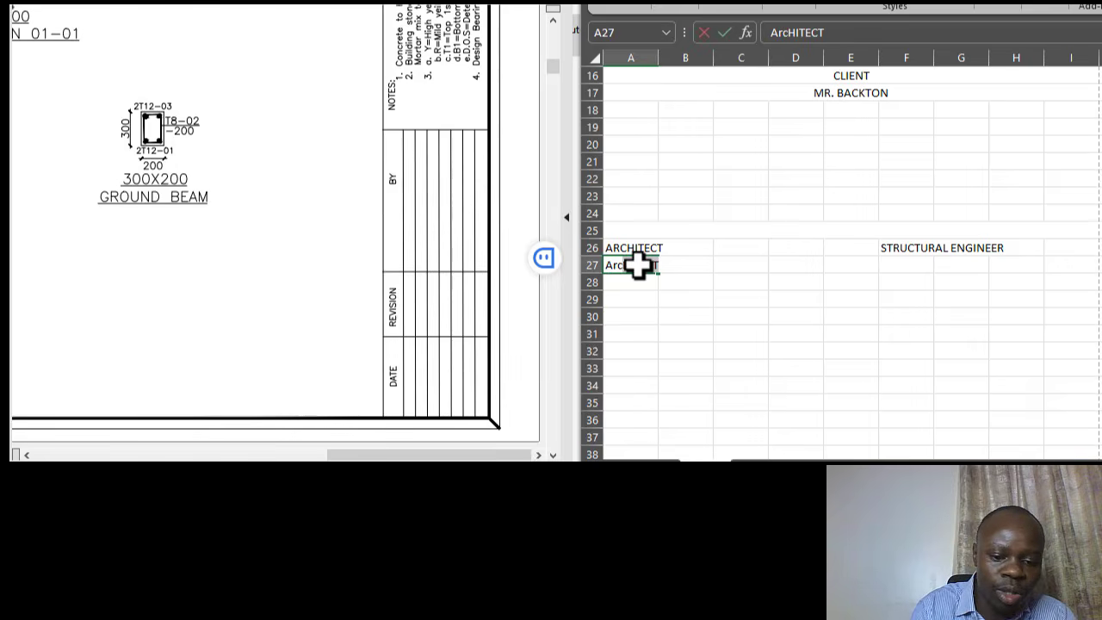
pyautogui.write('h.')
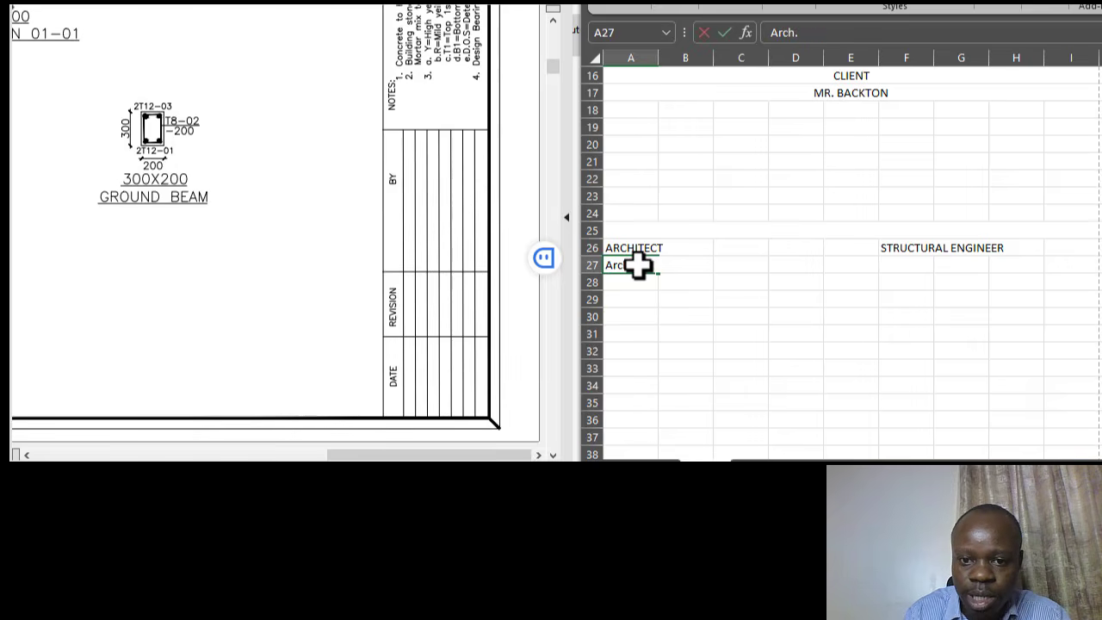
pyautogui.write(' Kateb')
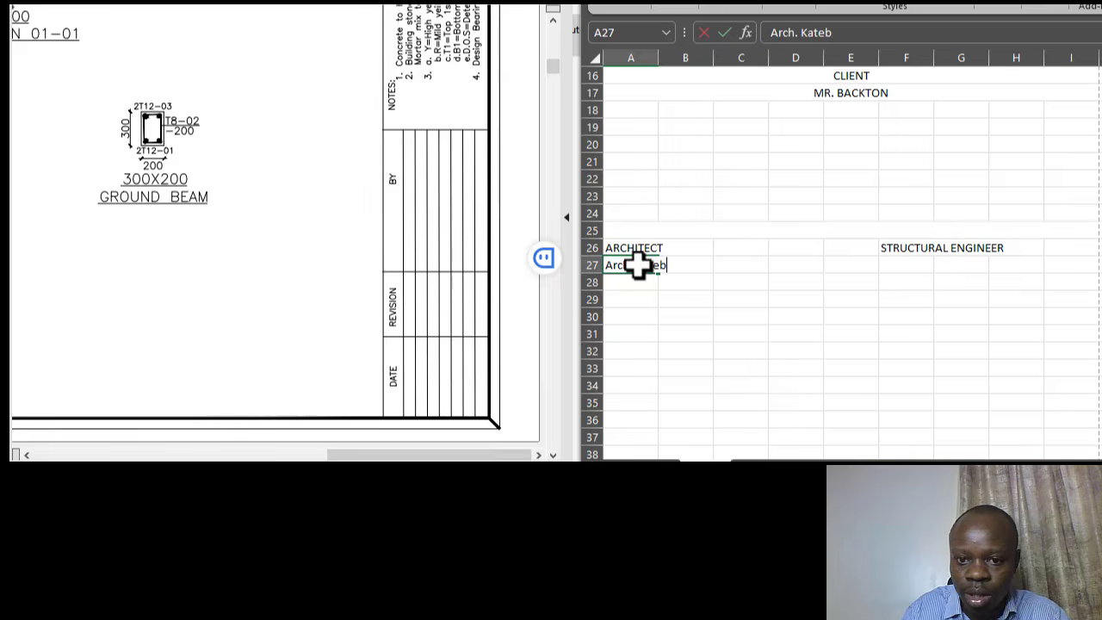
pyautogui.press('BackSpace')
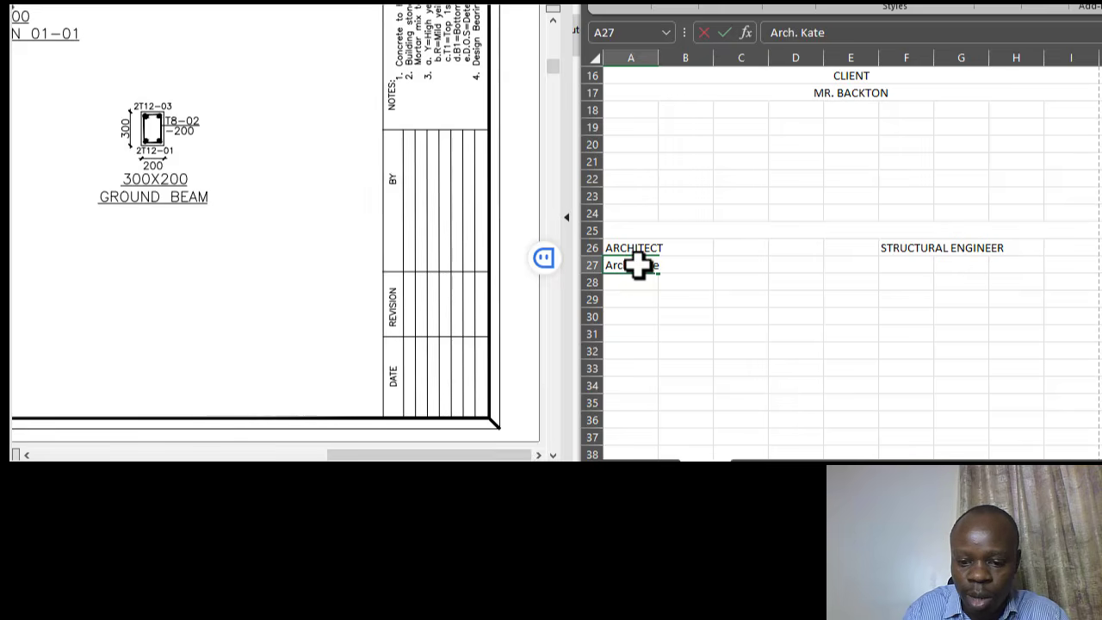
pyautogui.write('mbo')
pyautogui.click(667, 237)
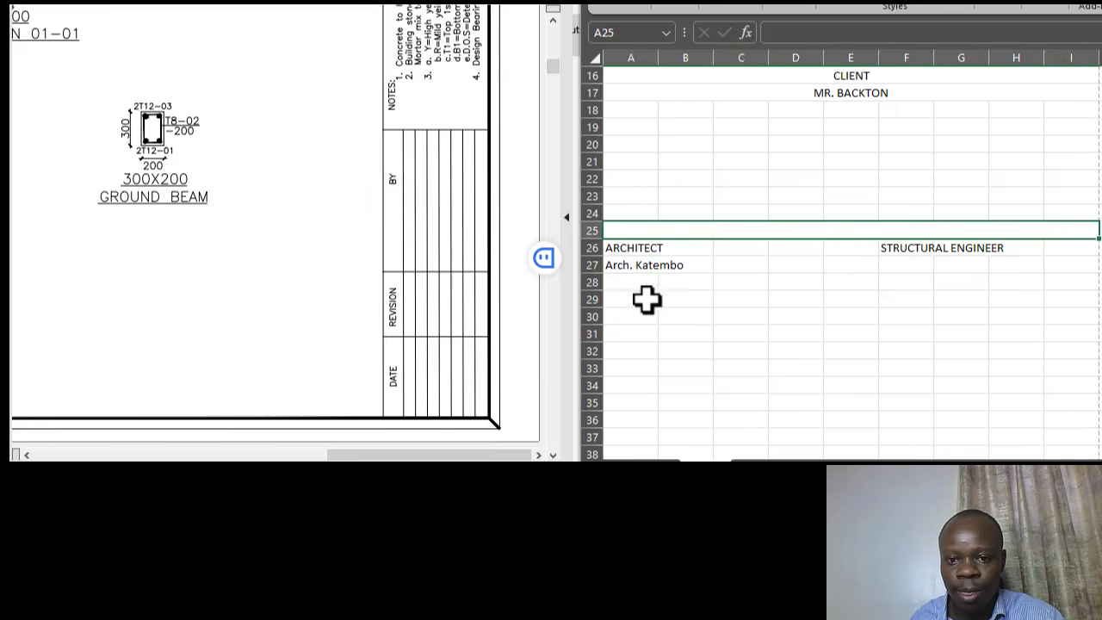
# - Enter the architect's registration number in cell A28
pyautogui.click(627, 279)
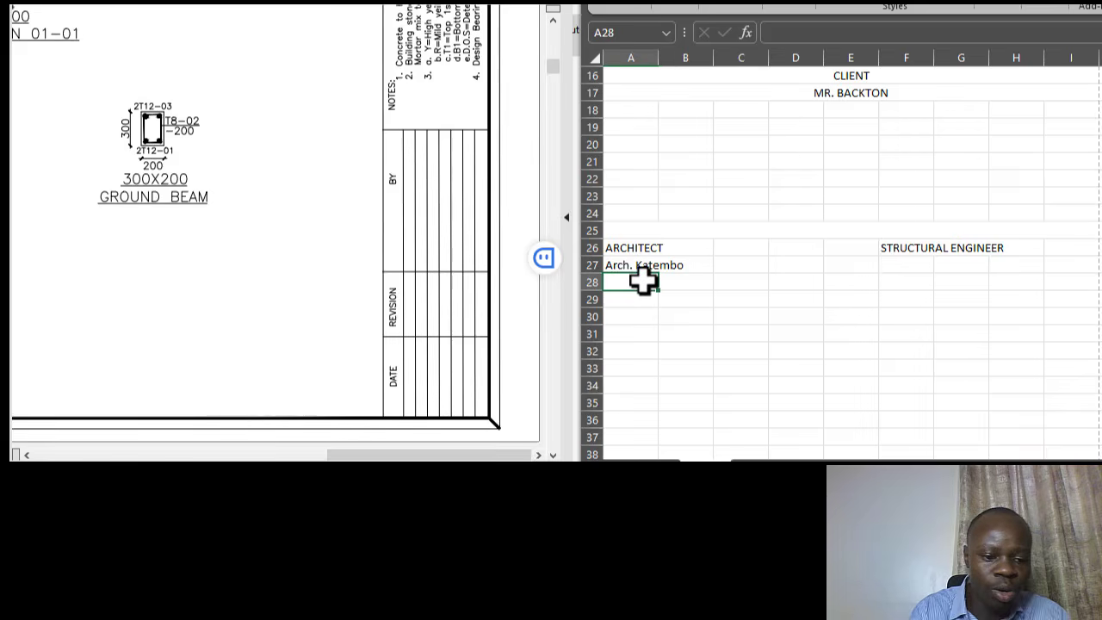
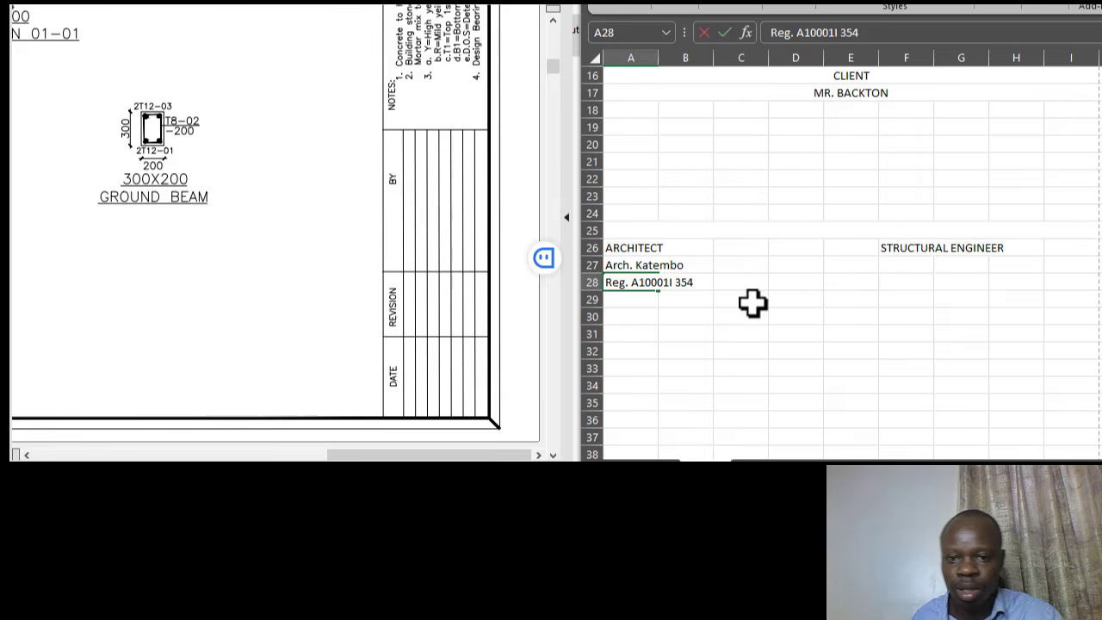
pyautogui.press('BackSpace')
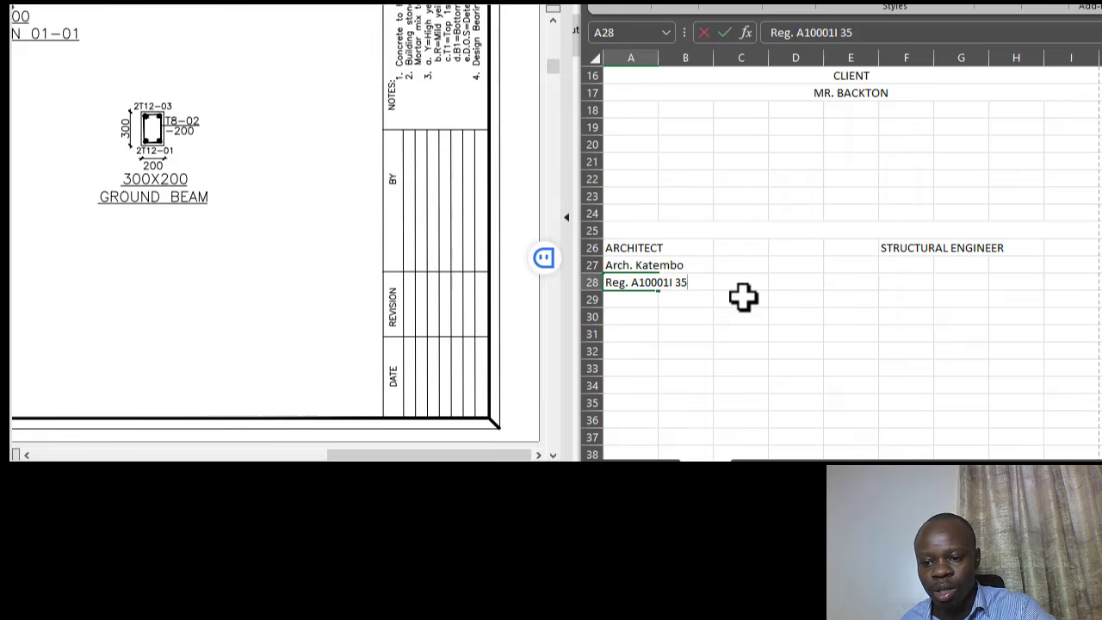
pyautogui.click(719, 248)
pyautogui.click(626, 287)
pyautogui.click(620, 298)
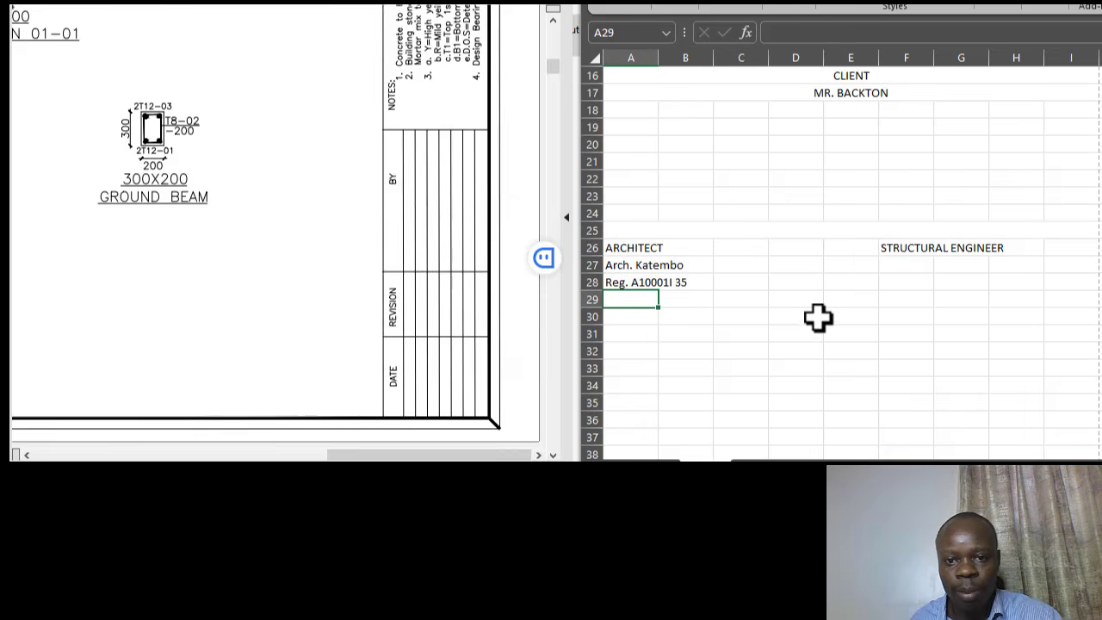
# - Enter the structural engineer's name in cell F27
pyautogui.click(733, 214)
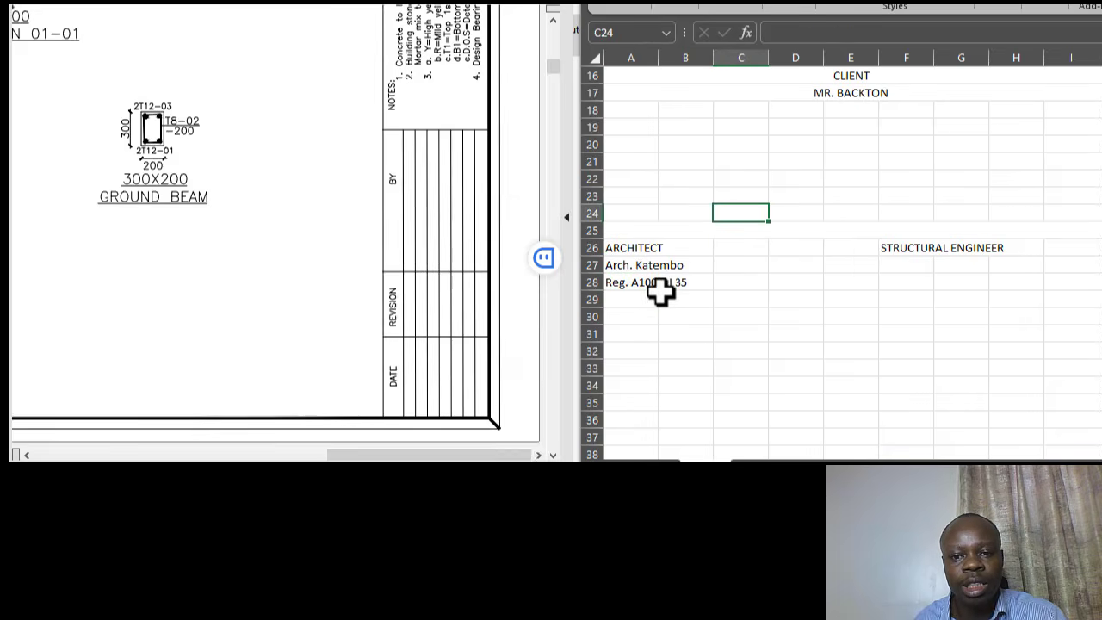
pyautogui.click(624, 296)
pyautogui.click(665, 263)
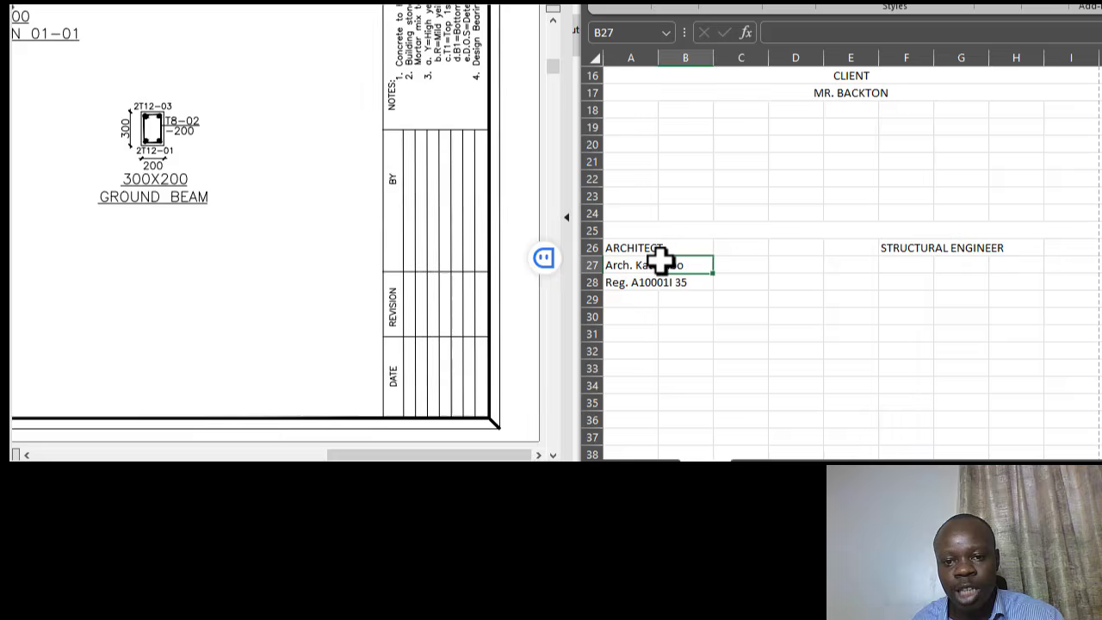
pyautogui.click(625, 297)
pyautogui.click(903, 267)
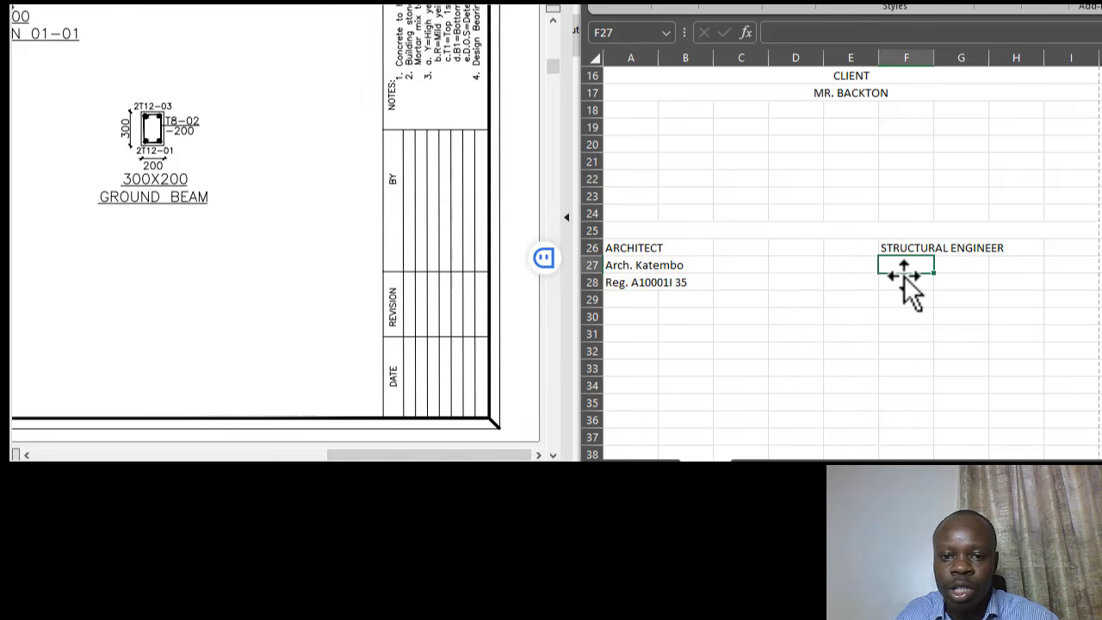
pyautogui.write('Eng')
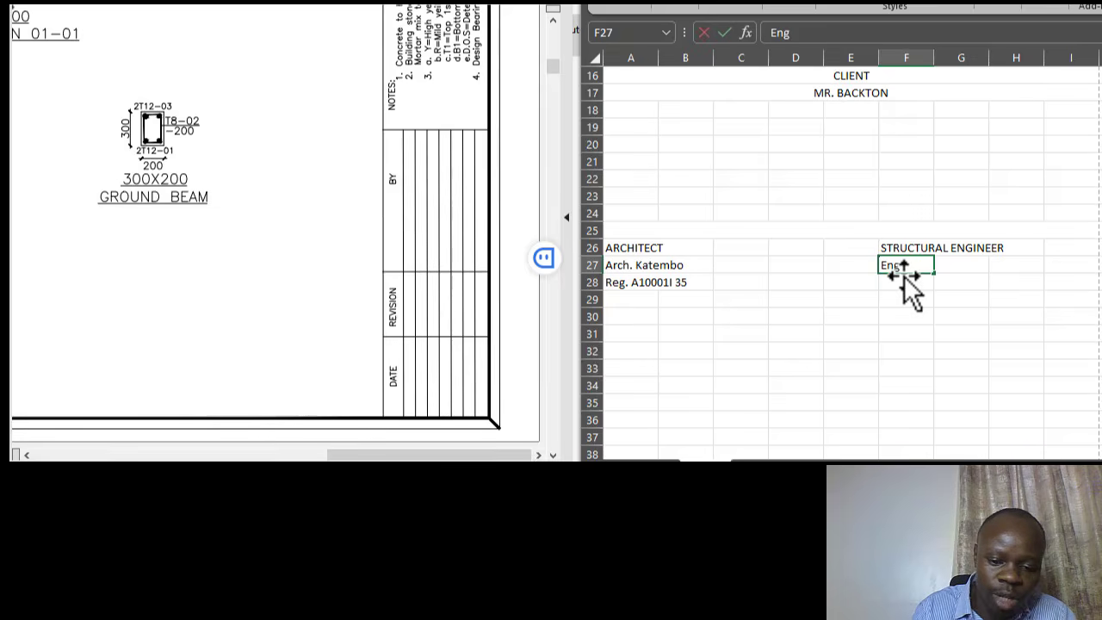
pyautogui.write('. Carol')
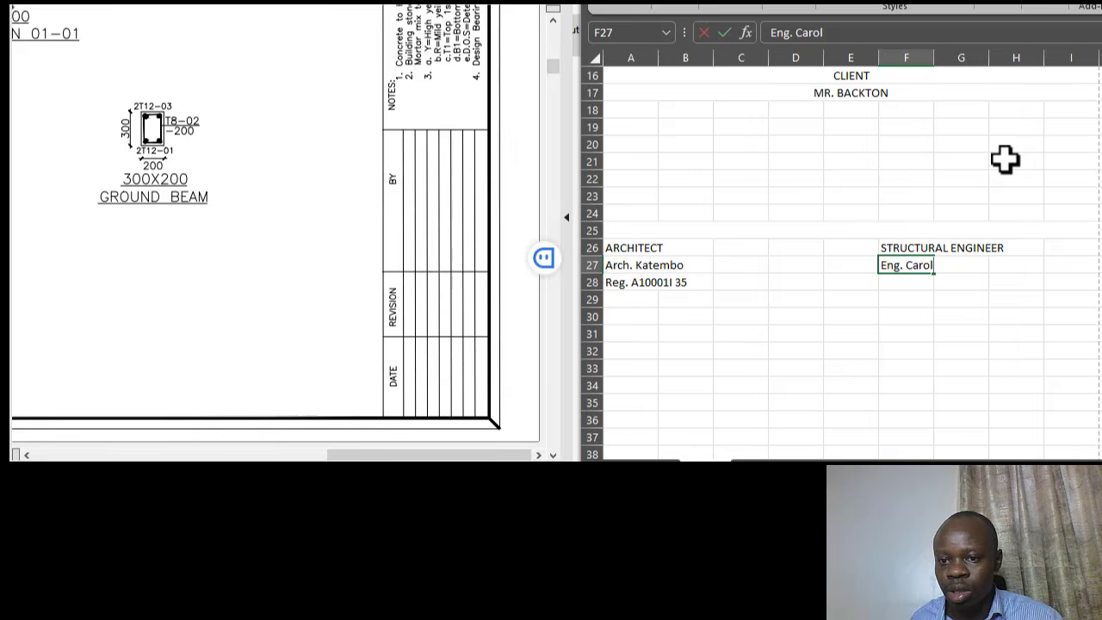
pyautogui.write('yne')
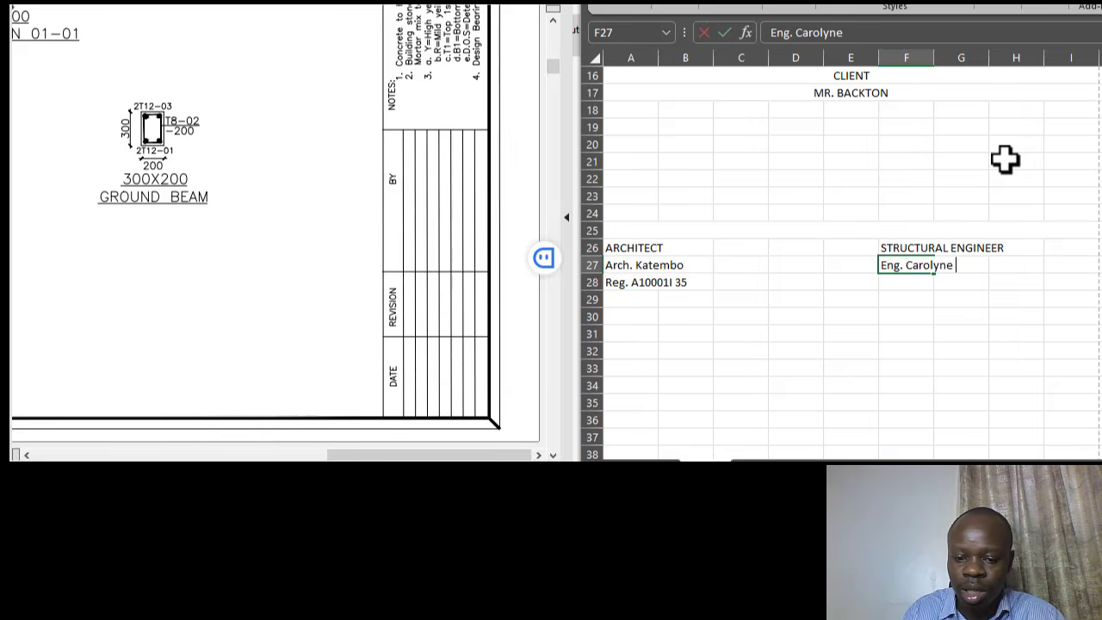
pyautogui.write(' O.')
pyautogui.click(922, 174)
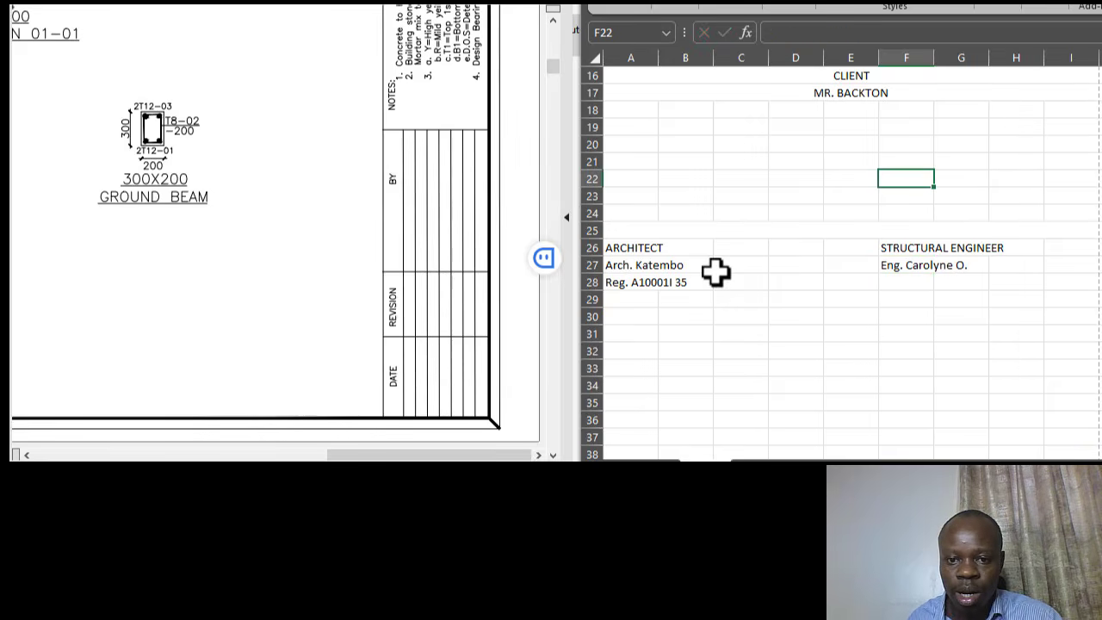
# - Enter the engineer's P.O. Box postal address in F28, correcting the town name
pyautogui.click(895, 282)
pyautogui.click(957, 216)
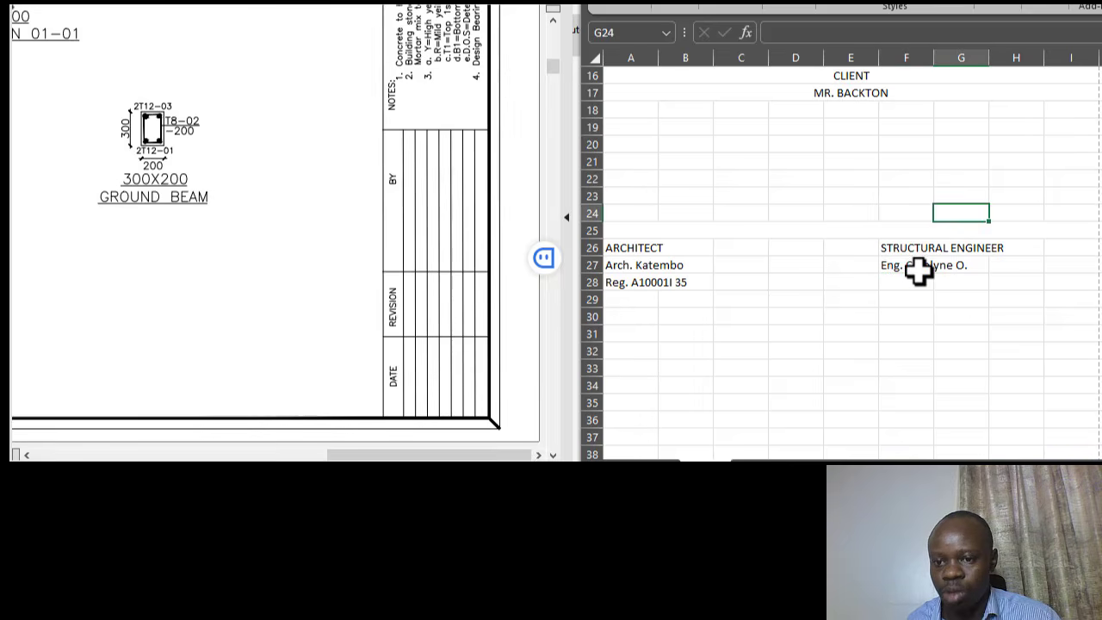
pyautogui.click(915, 286)
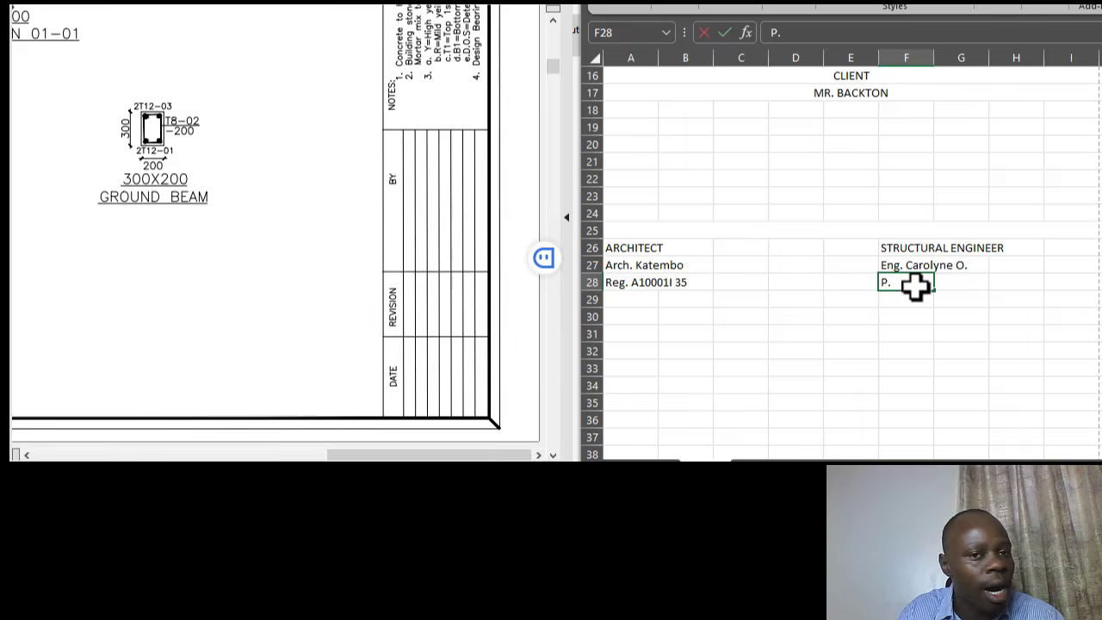
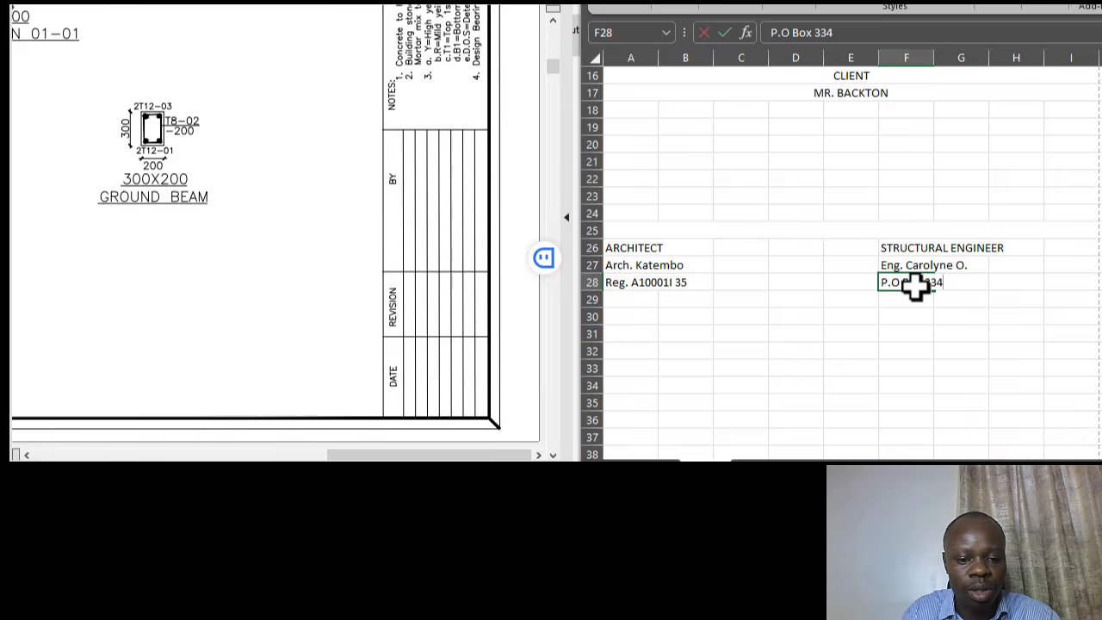
pyautogui.click(965, 195)
pyautogui.click(915, 282)
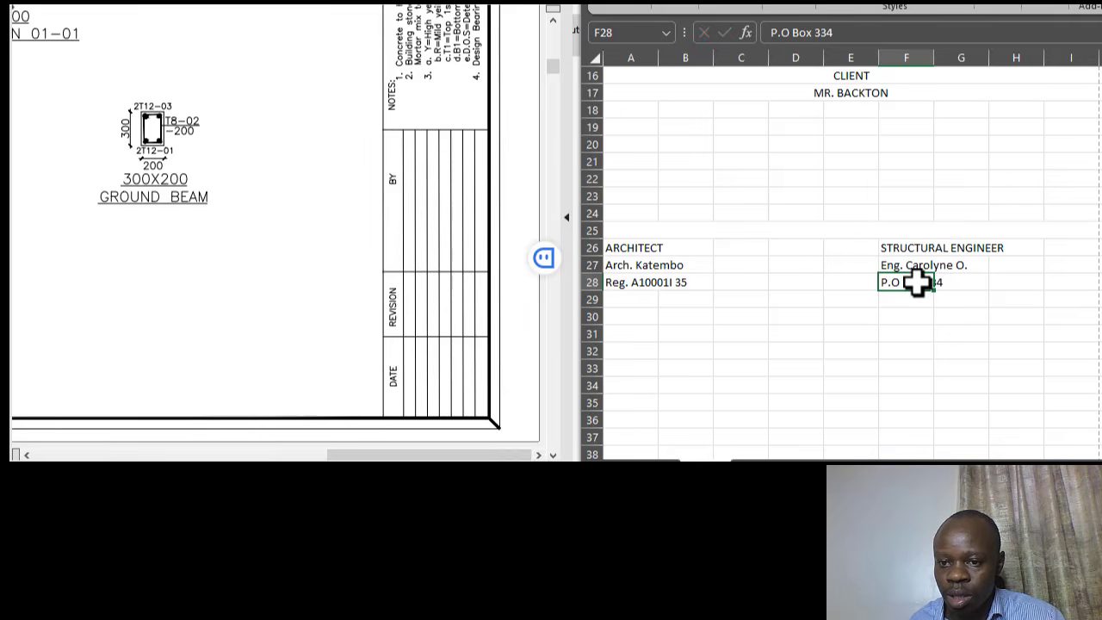
pyautogui.click(848, 37)
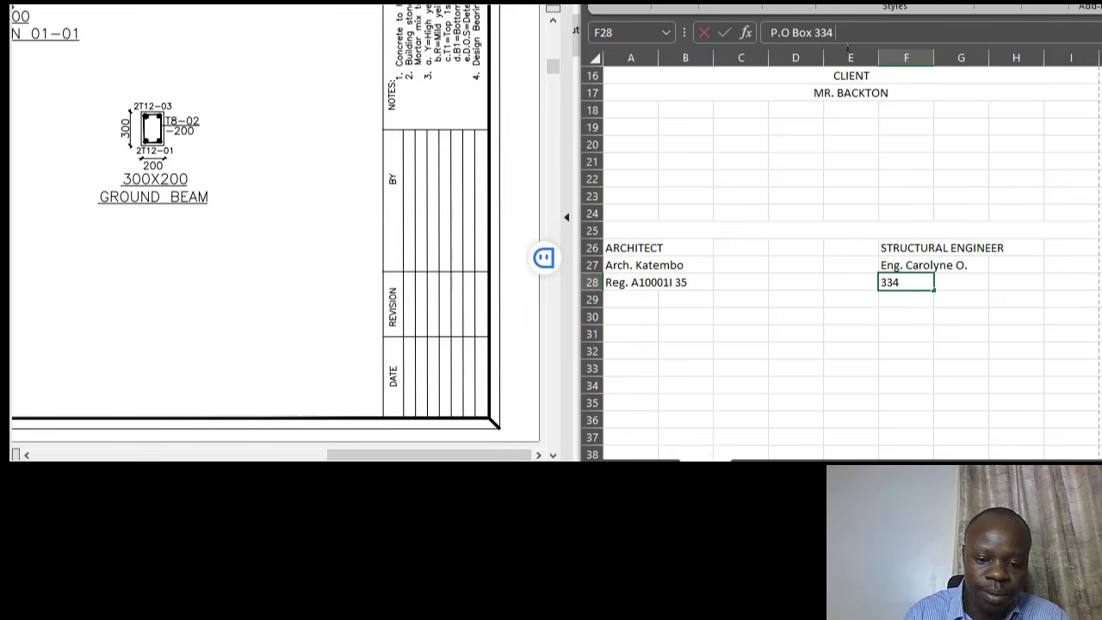
pyautogui.write('ixton')
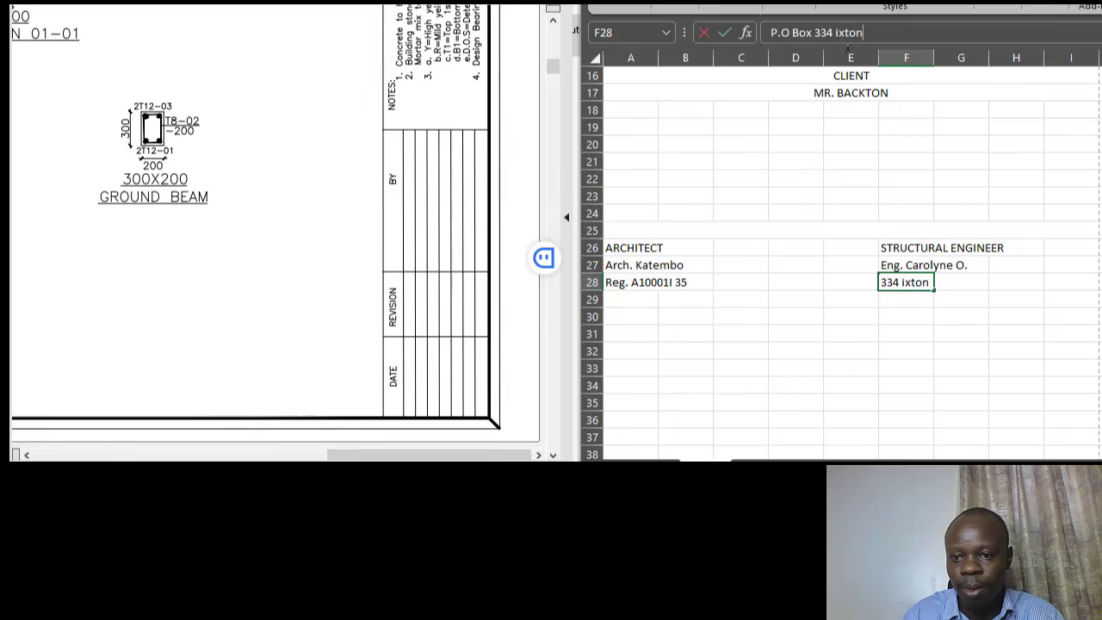
pyautogui.click(835, 35)
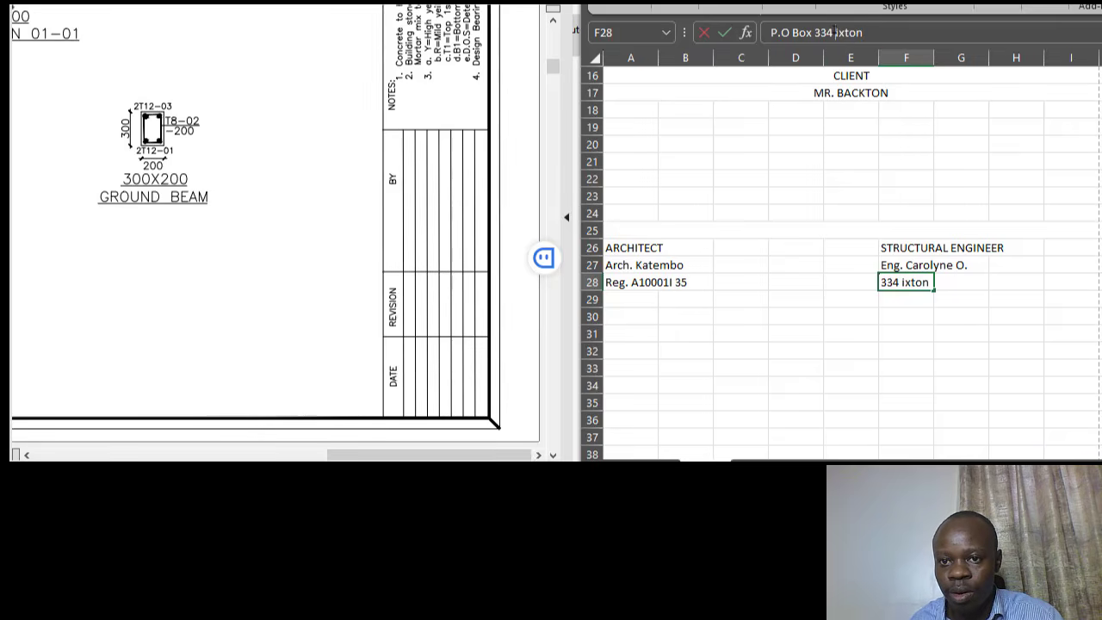
pyautogui.press('Delete')
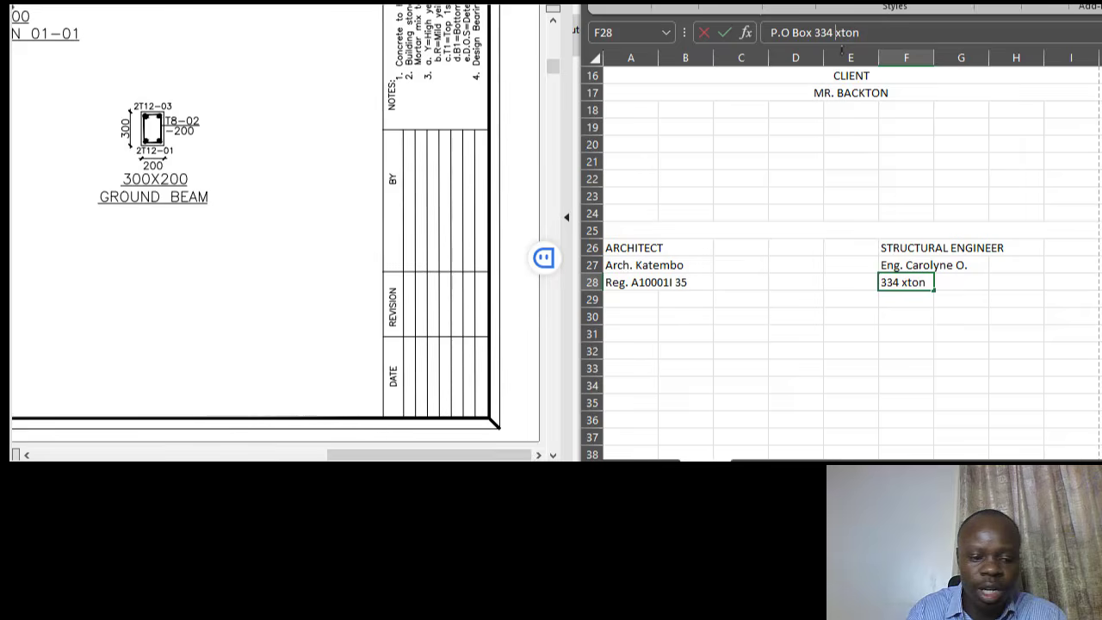
# - Finish correcting the town name in the F28 postal address
pyautogui.write('Bu')
pyautogui.click(872, 231)
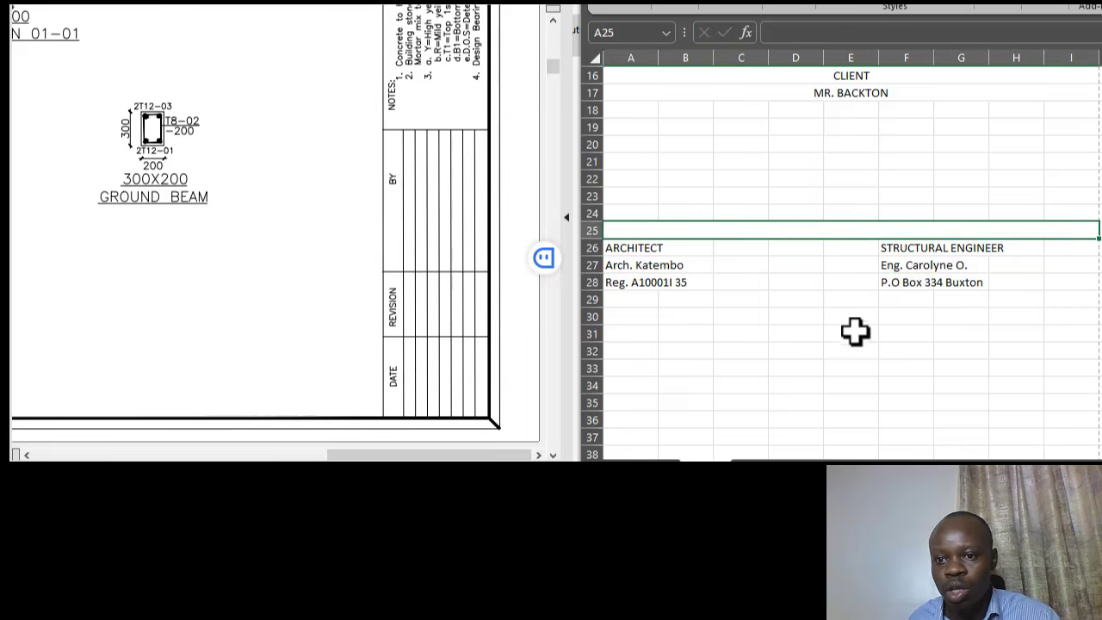
pyautogui.click(910, 282)
# - Label cell A31 QUANTITY SURVEYOR
pyautogui.click(634, 333)
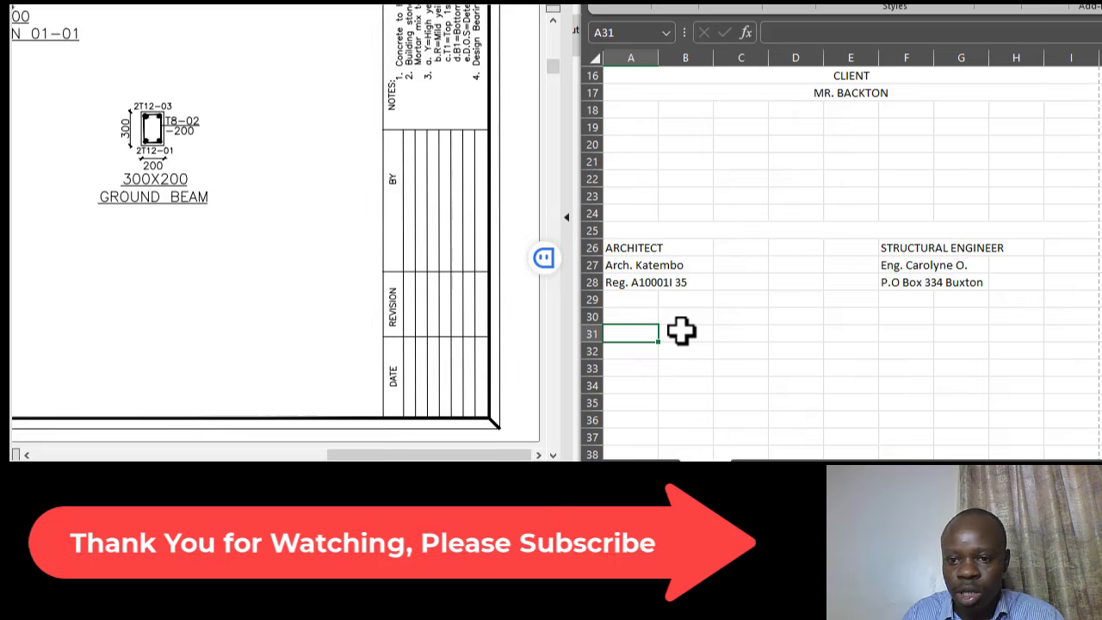
pyautogui.write('Q')
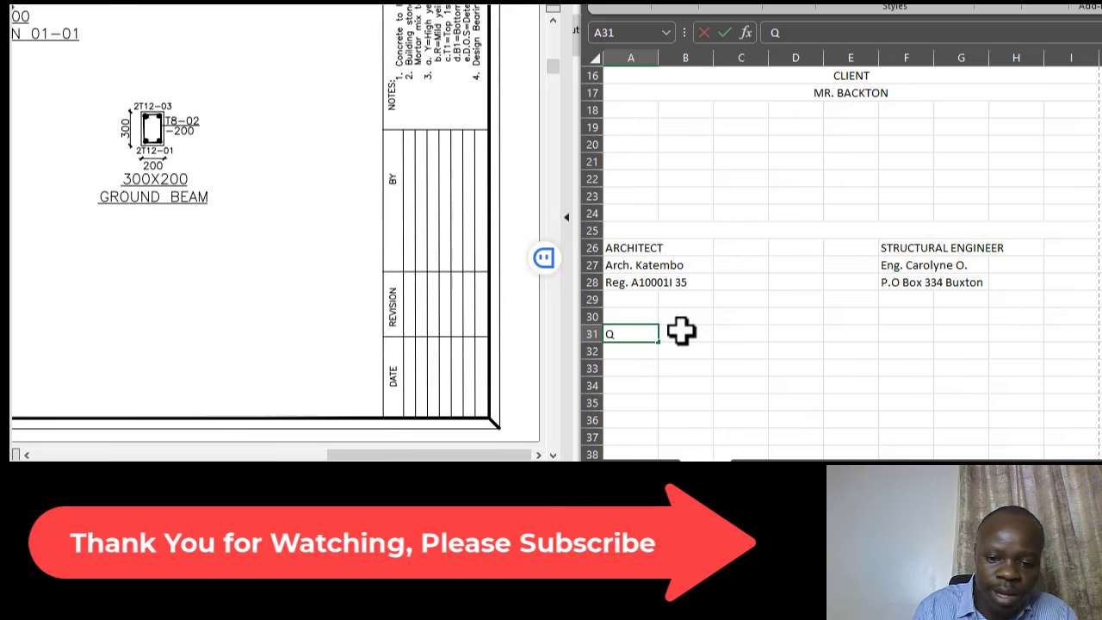
pyautogui.write('UANTIT')
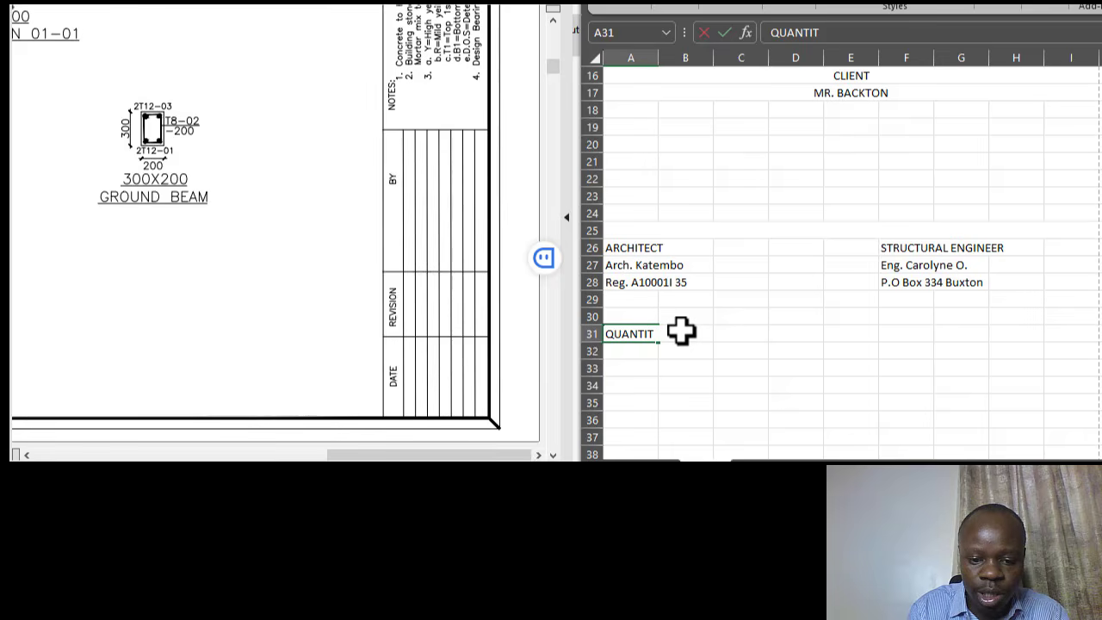
pyautogui.write('Y SURVEYOR')
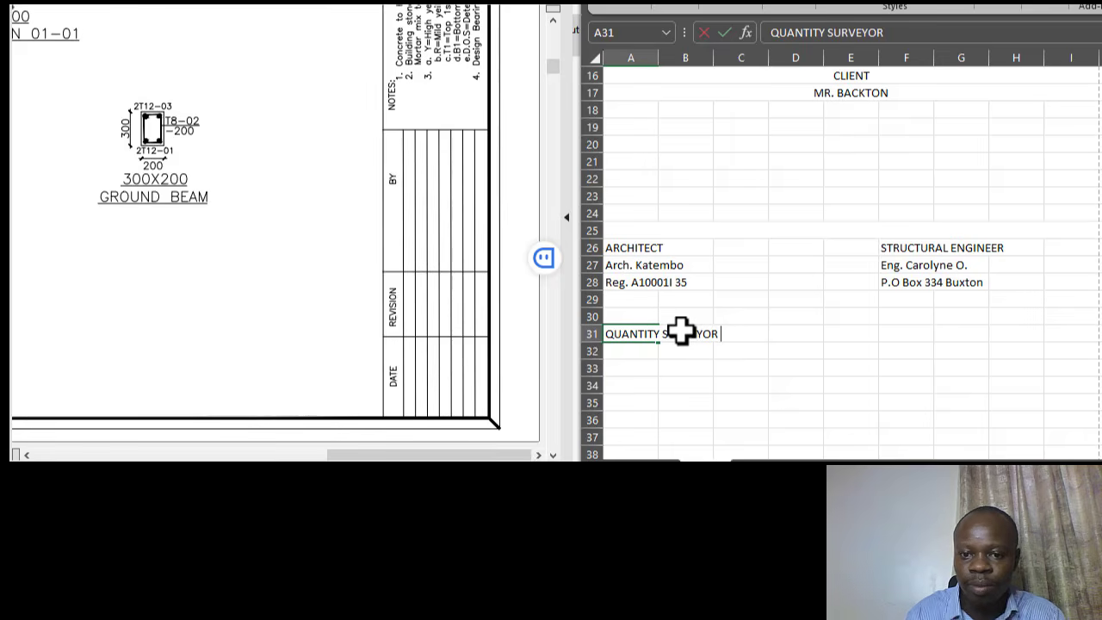
pyautogui.hotkey('ctrl', 'Return')
pyautogui.click(780, 300)
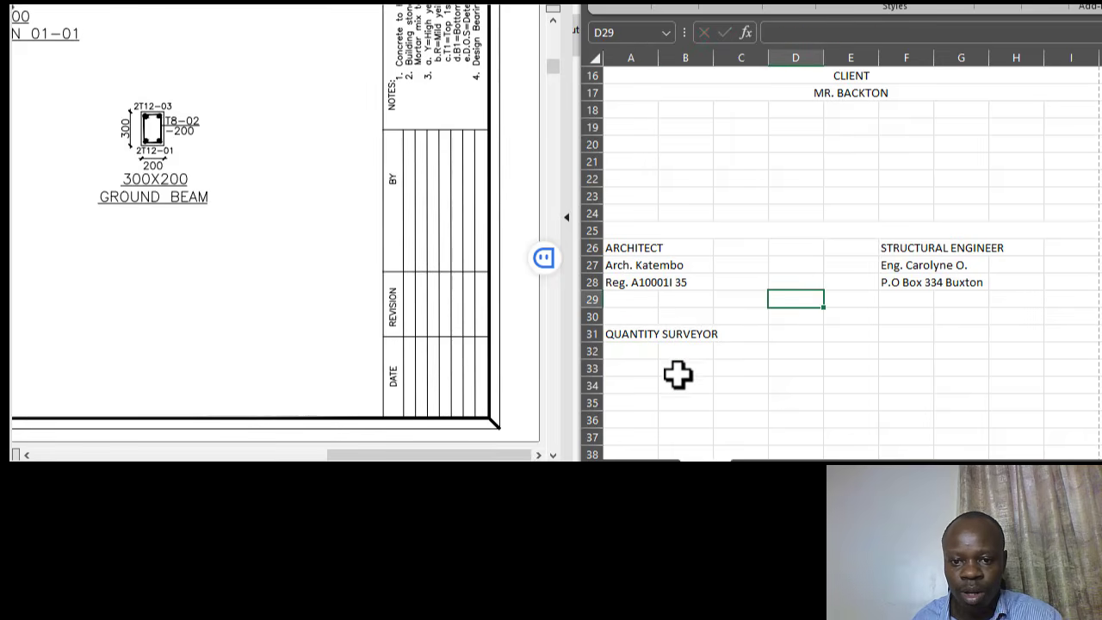
pyautogui.click(645, 332)
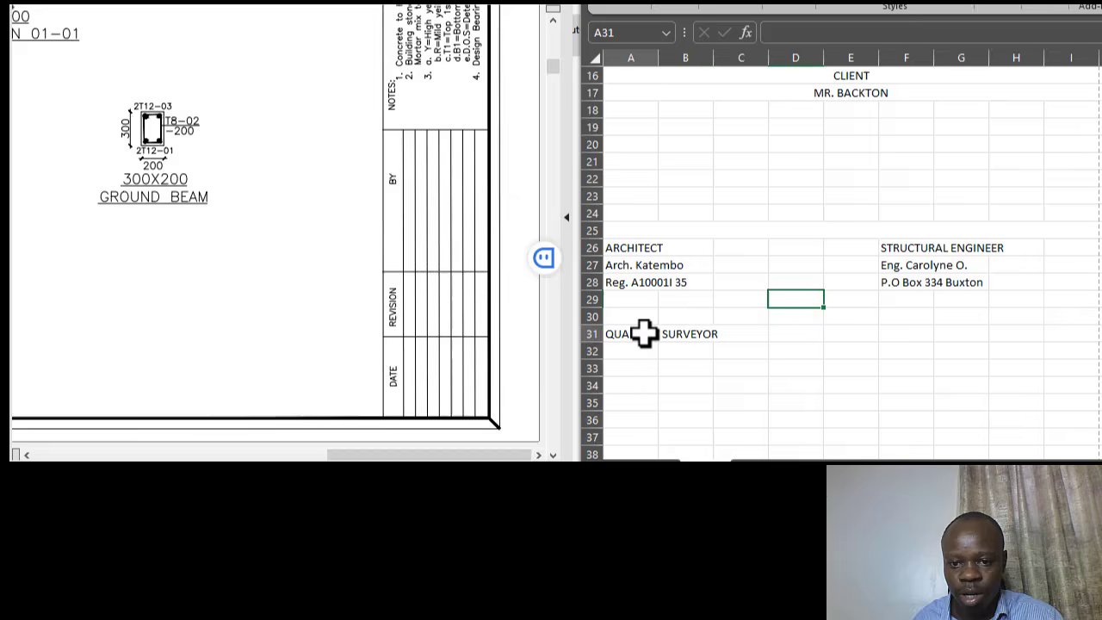
# - Label cell F31 SERVICES ENGINEER
pyautogui.click(905, 333)
pyautogui.click(910, 303)
pyautogui.click(914, 337)
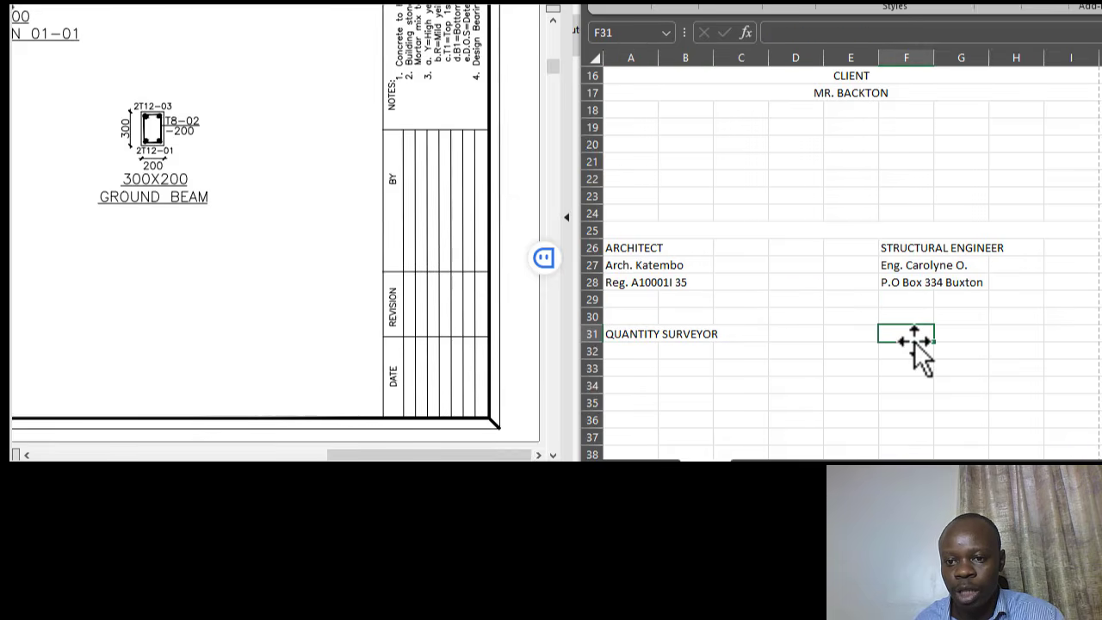
pyautogui.write('CONTR')
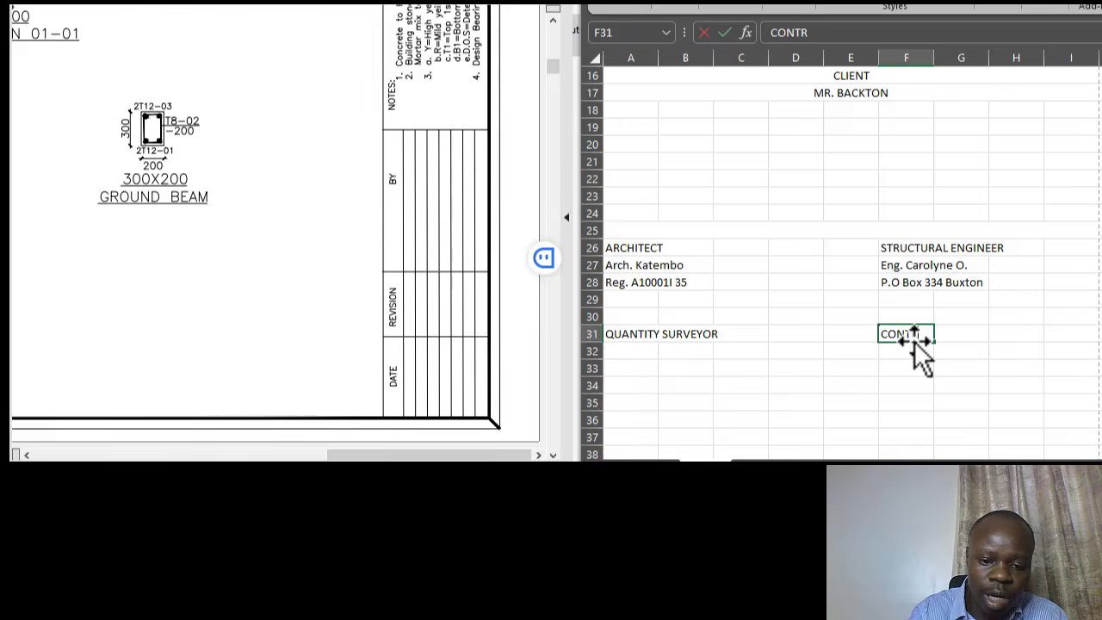
pyautogui.write('ACTOR')
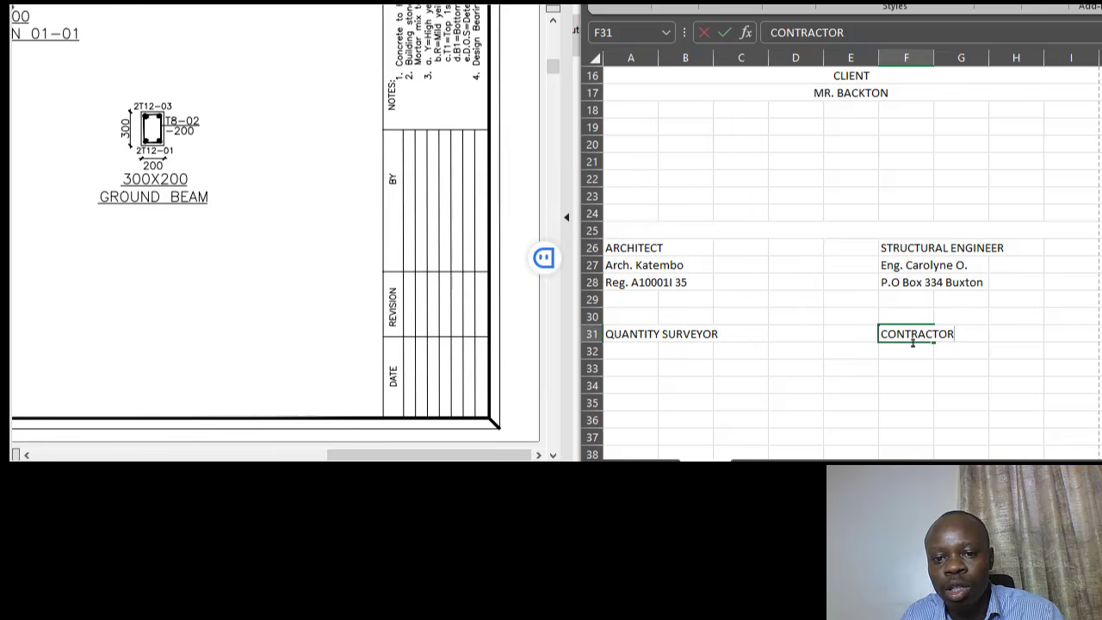
pyautogui.press('BackSpace')
pyautogui.press('BackSpace')
pyautogui.press('BackSpace')
pyautogui.press('BackSpace')
pyautogui.press('BackSpace')
pyautogui.press('BackSpace')
pyautogui.press('BackSpace')
pyautogui.press('BackSpace')
pyautogui.press('BackSpace')
pyautogui.press('BackSpace')
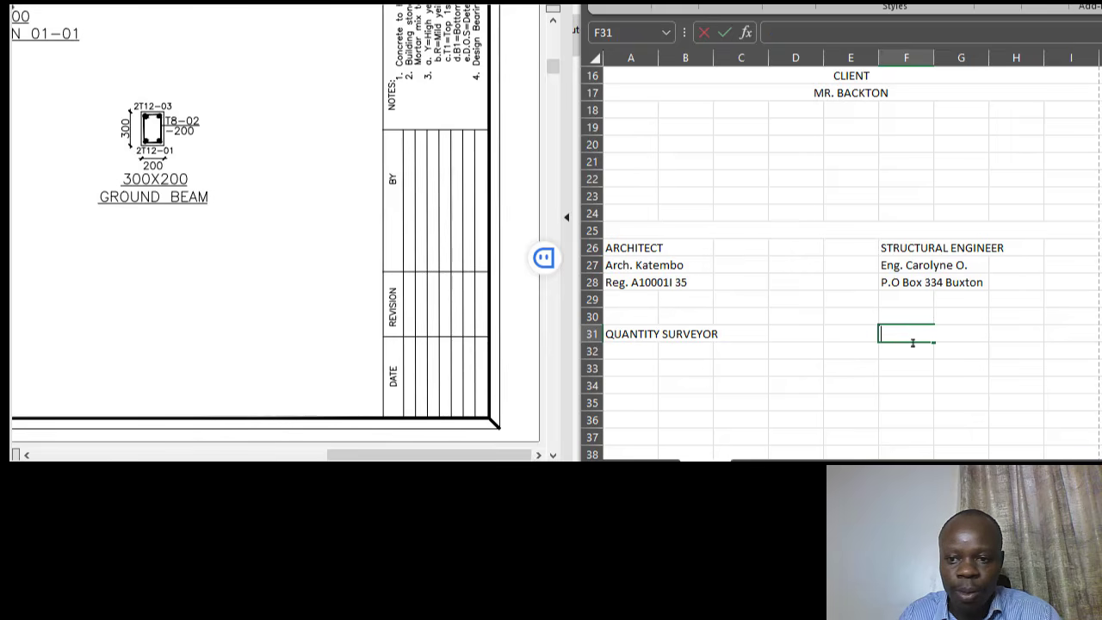
pyautogui.write('SERVICES')
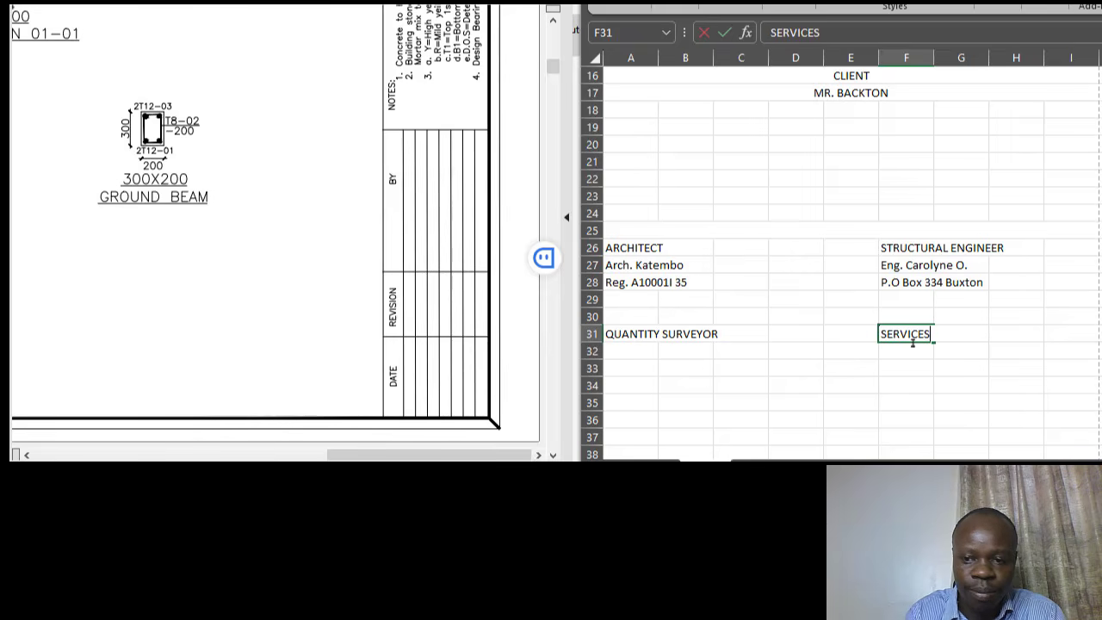
pyautogui.write(' ENGINE')
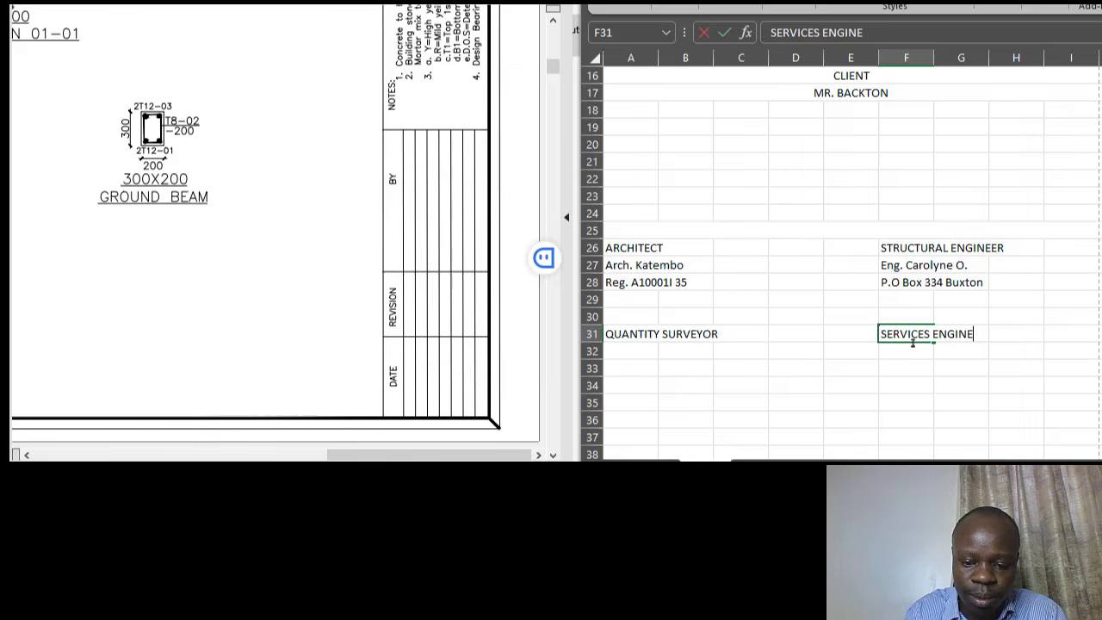
pyautogui.write('ER')
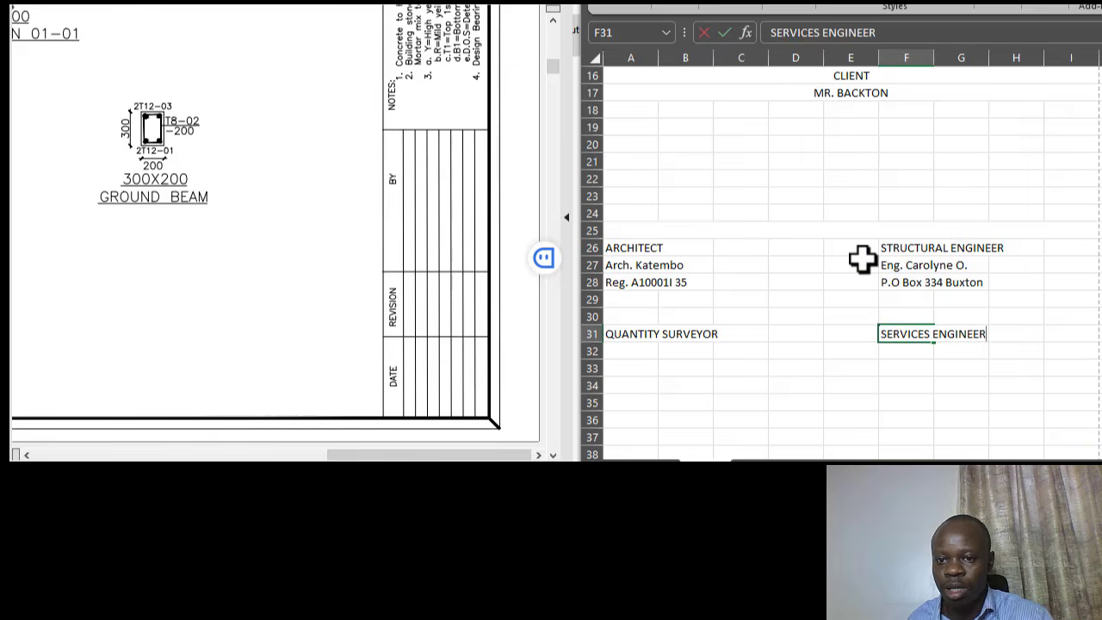
pyautogui.click(870, 223)
# - Restore the CONSULTANTS heading in merged row 25
pyautogui.write('CONSUL')
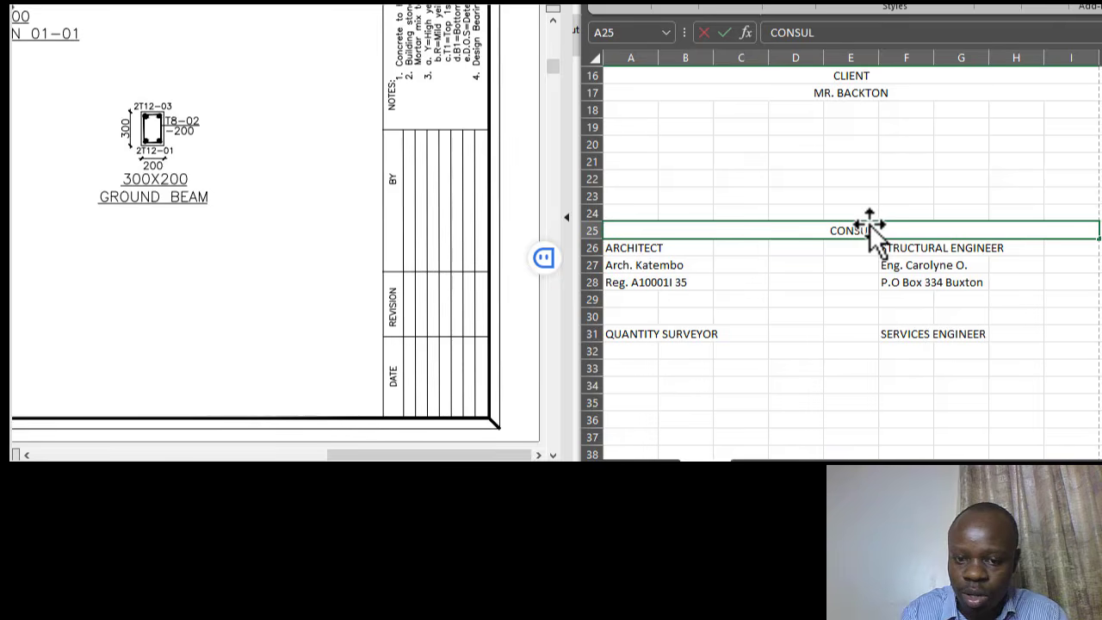
pyautogui.write('TANT')
pyautogui.click(867, 142)
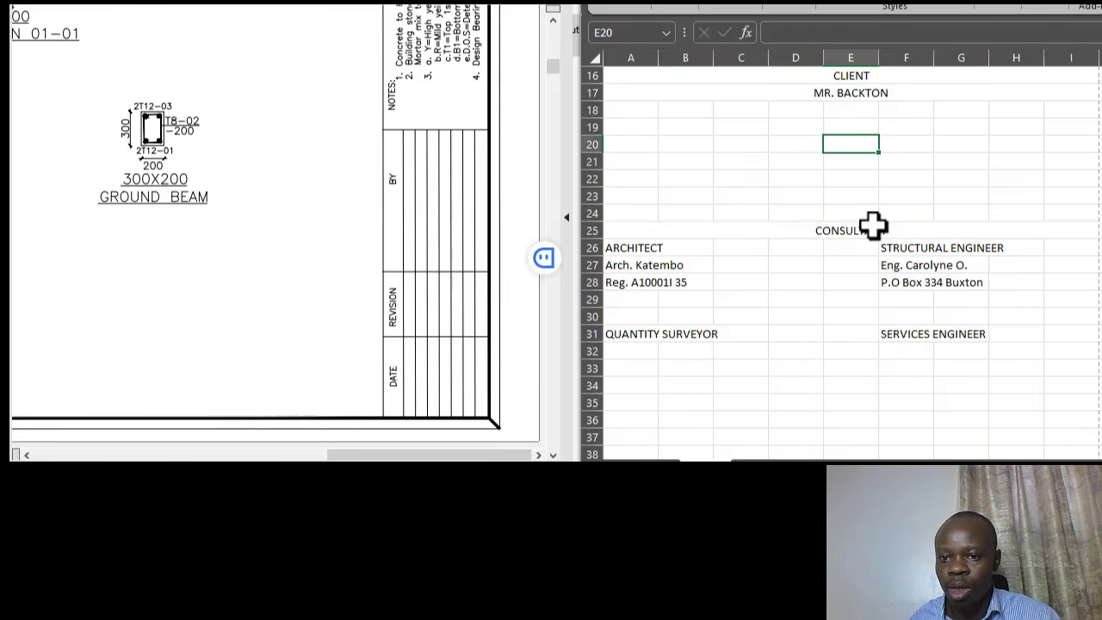
pyautogui.click(874, 225)
pyautogui.press('F2')
pyautogui.write('S')
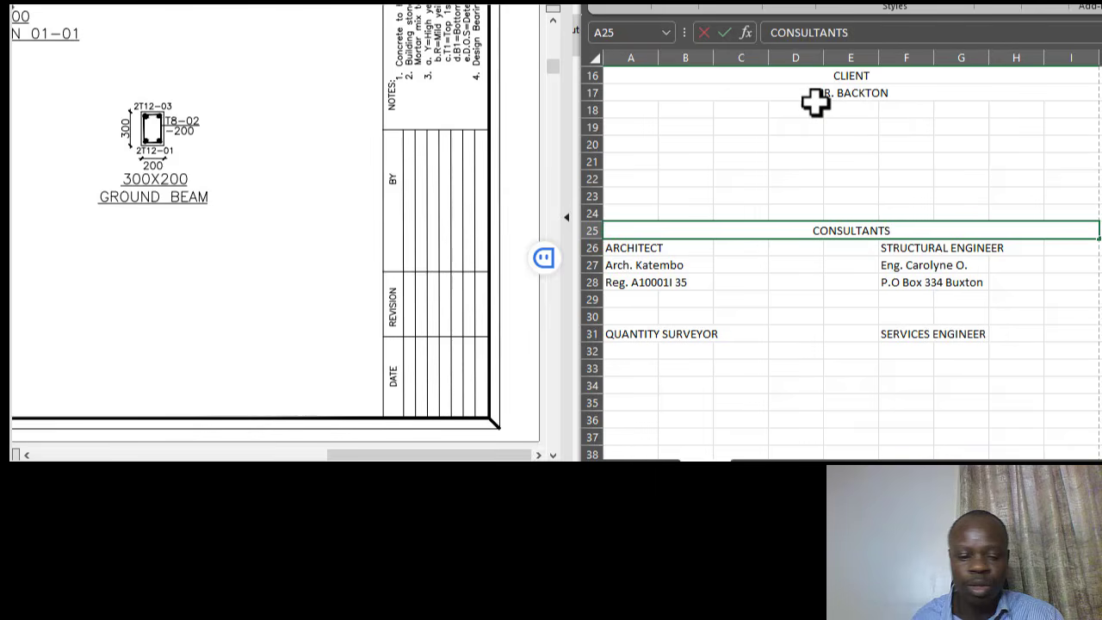
pyautogui.click(838, 142)
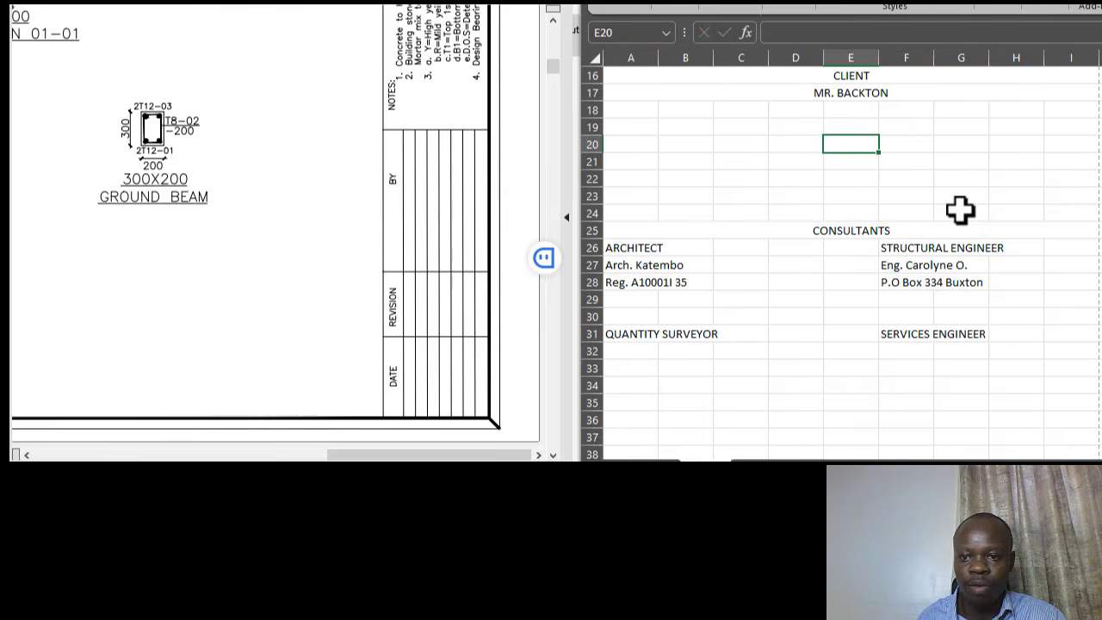
# - Enter the quantity surveyor's name in A32 and copy F28's postal address into A33
pyautogui.click(630, 351)
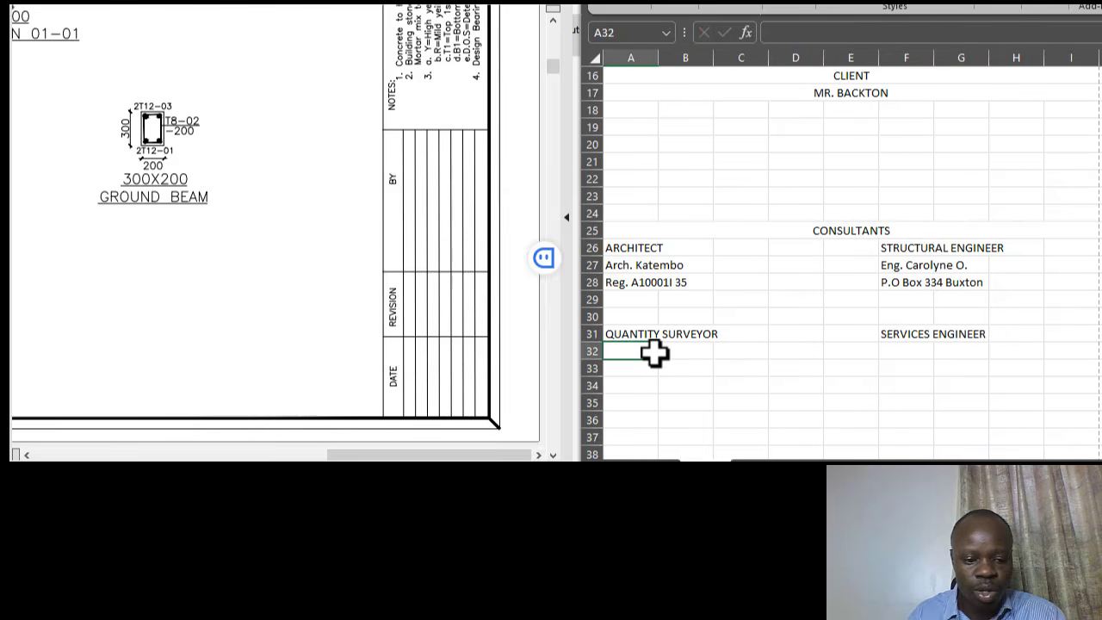
pyautogui.write('QS')
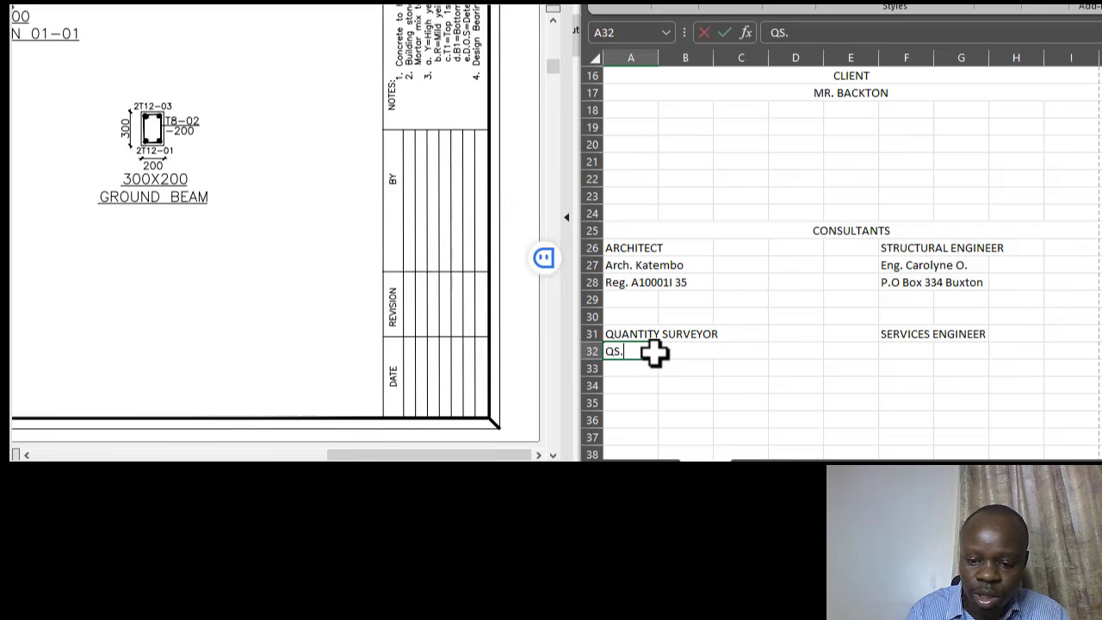
pyautogui.write('. Ba')
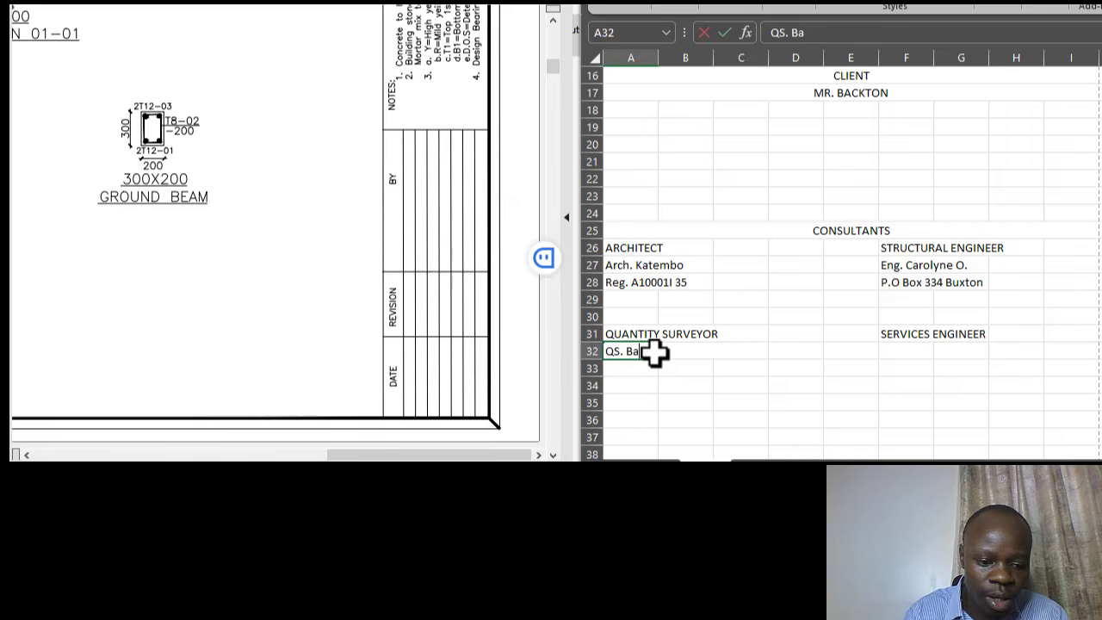
pyautogui.write('ckston')
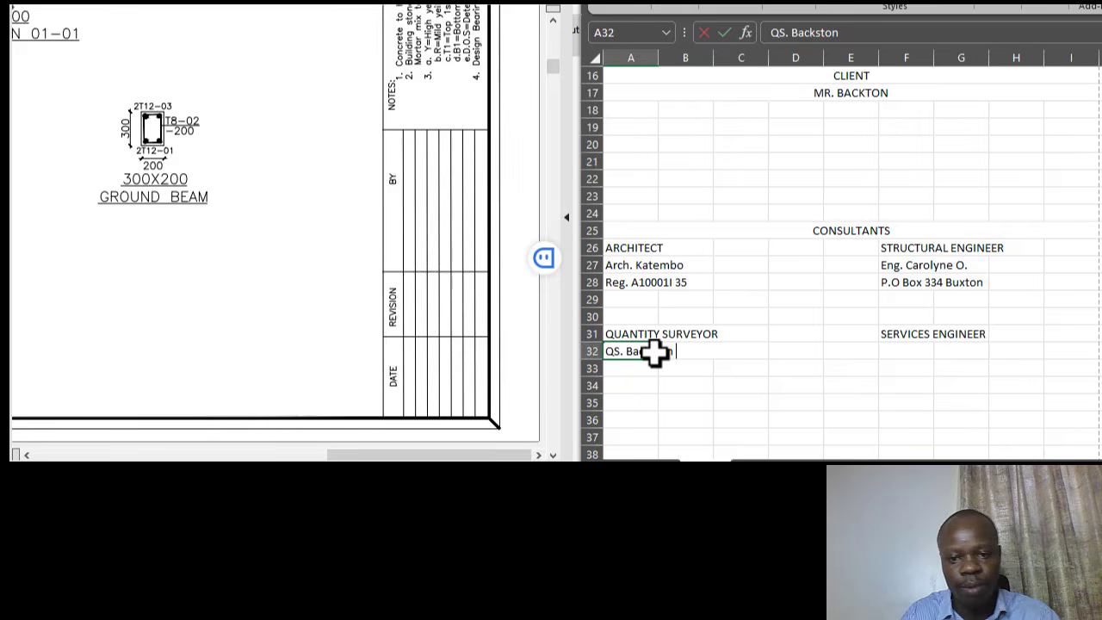
pyautogui.click(748, 284)
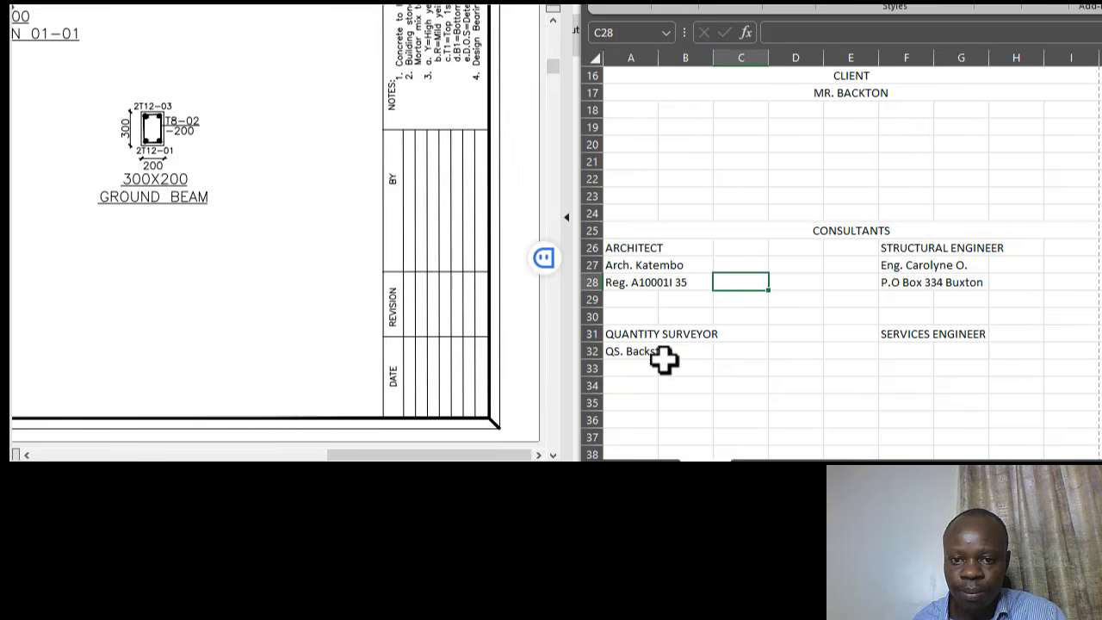
pyautogui.click(634, 369)
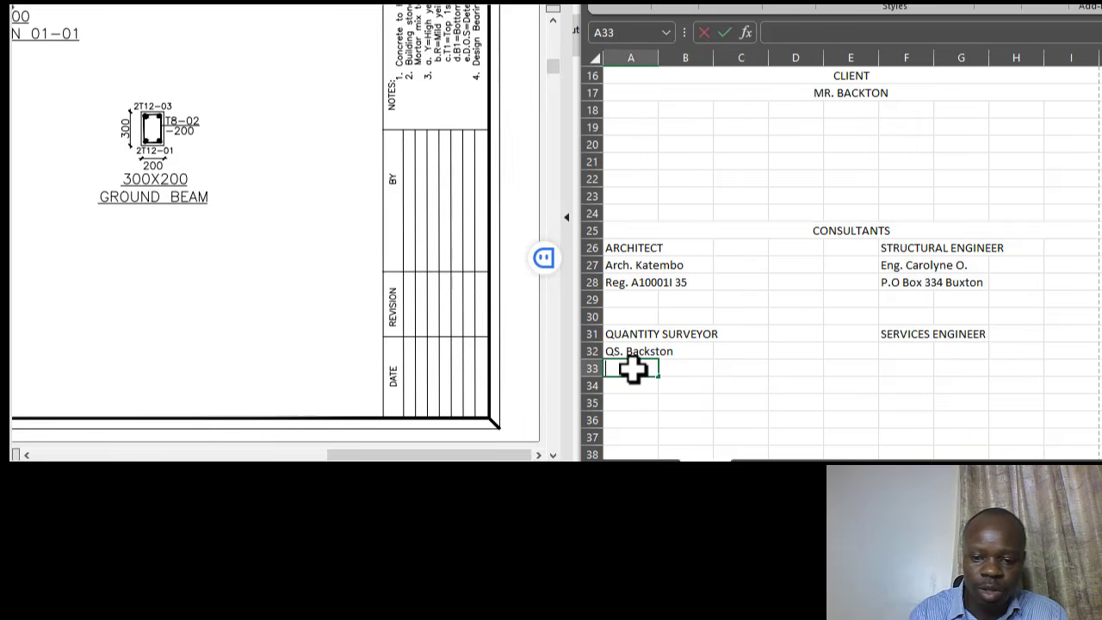
pyautogui.write('P')
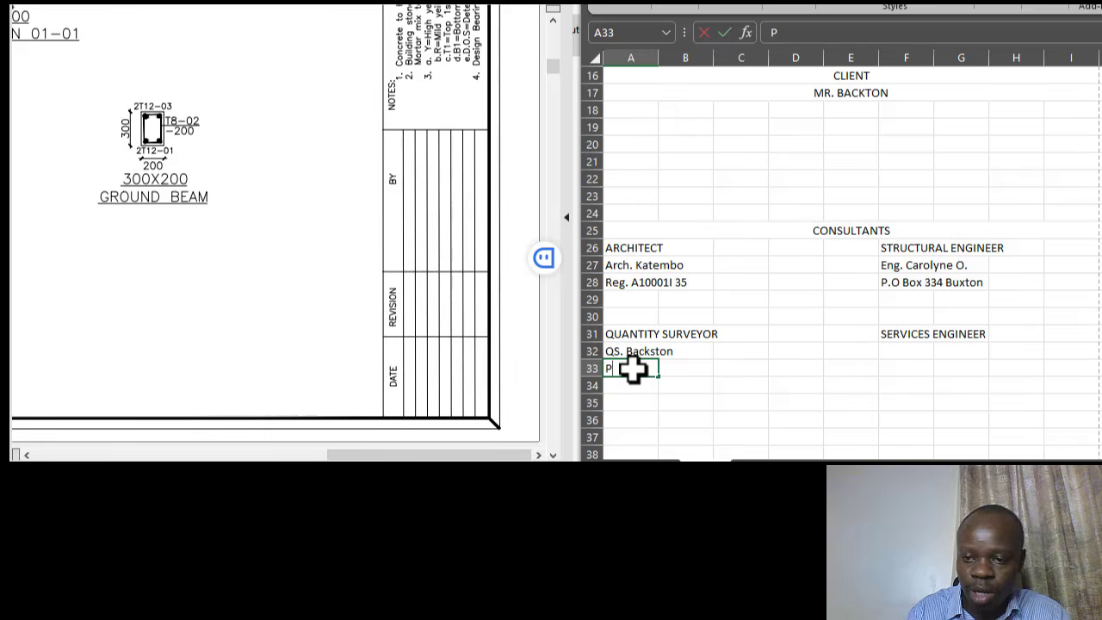
pyautogui.click(913, 282)
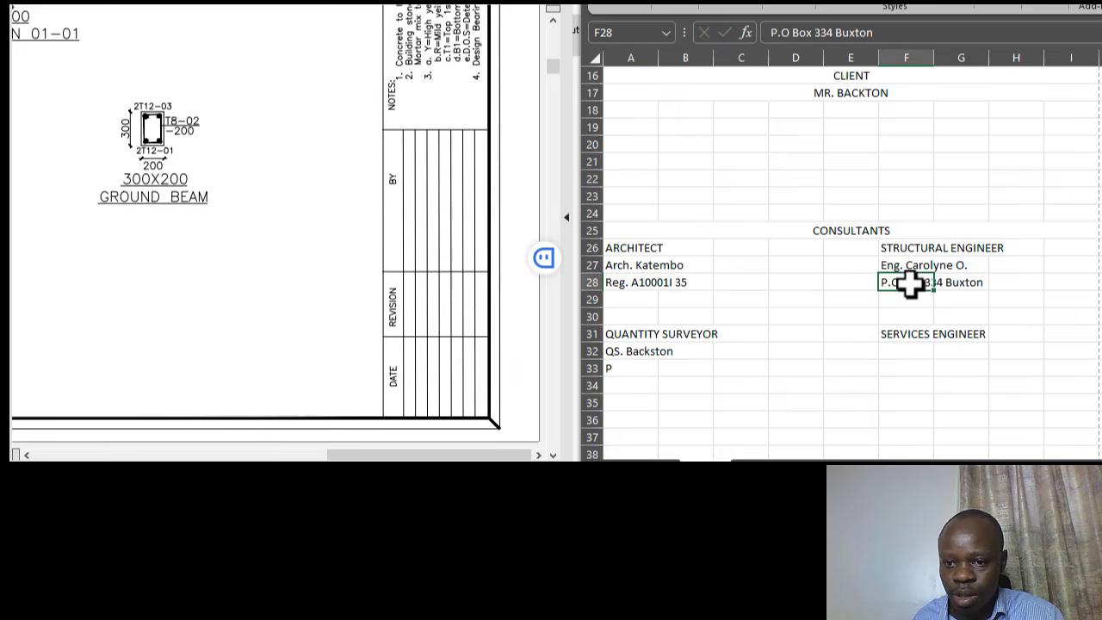
pyautogui.hotkey('ctrl', 'c')
pyautogui.click(638, 367)
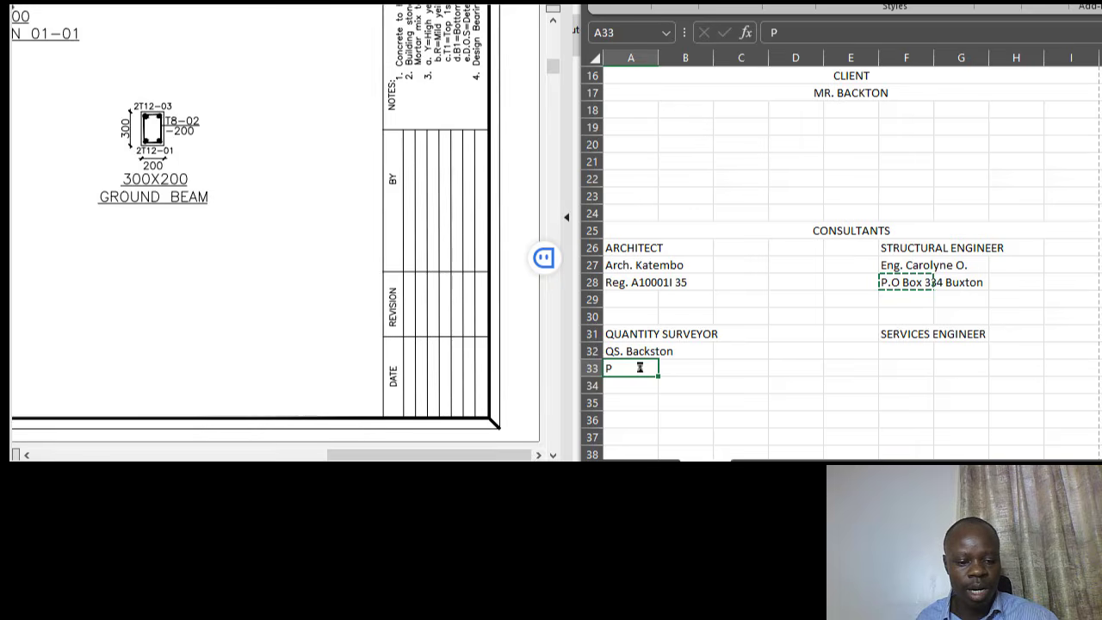
pyautogui.hotkey('ctrl', 'v')
pyautogui.click(731, 298)
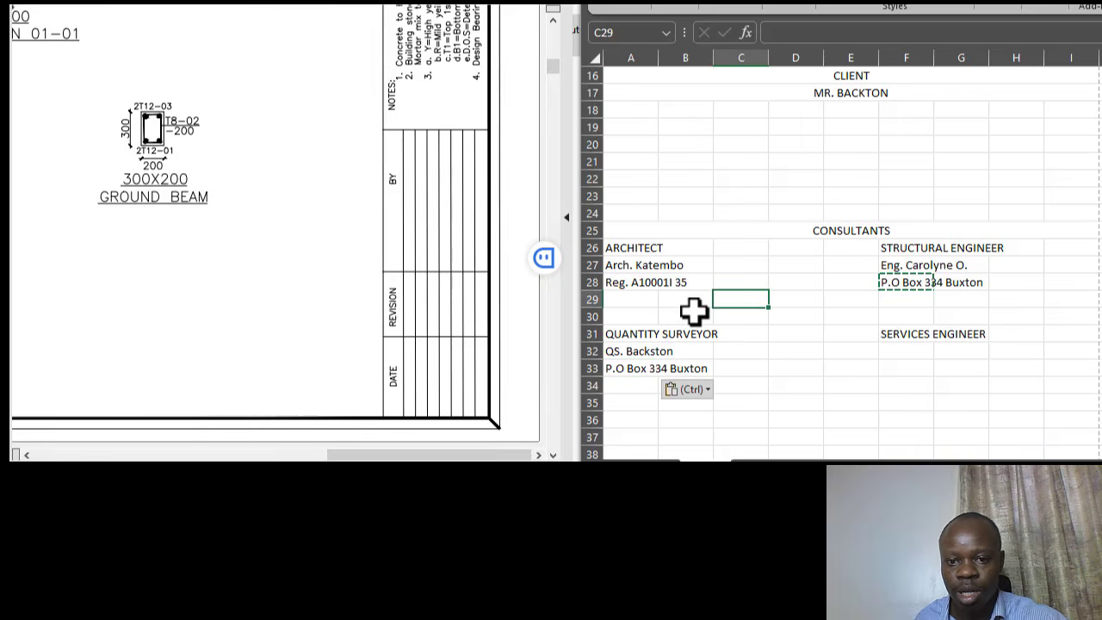
# - Enter the services engineer's name in F32 and copy F28's postal address into F33
pyautogui.click(900, 336)
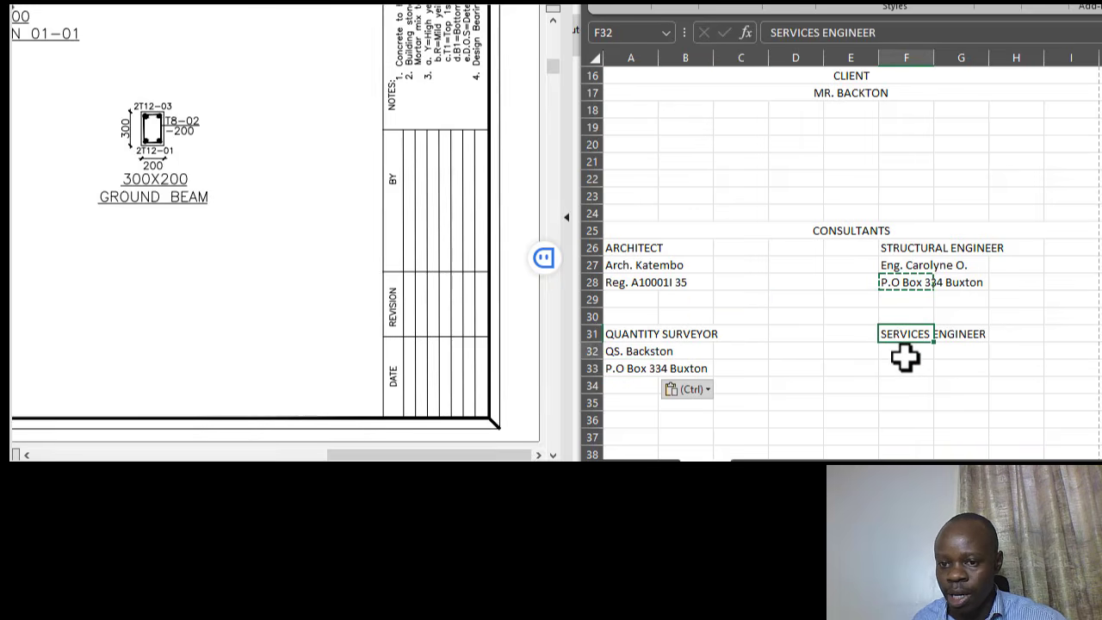
pyautogui.click(904, 357)
pyautogui.write('Eng. Stephen')
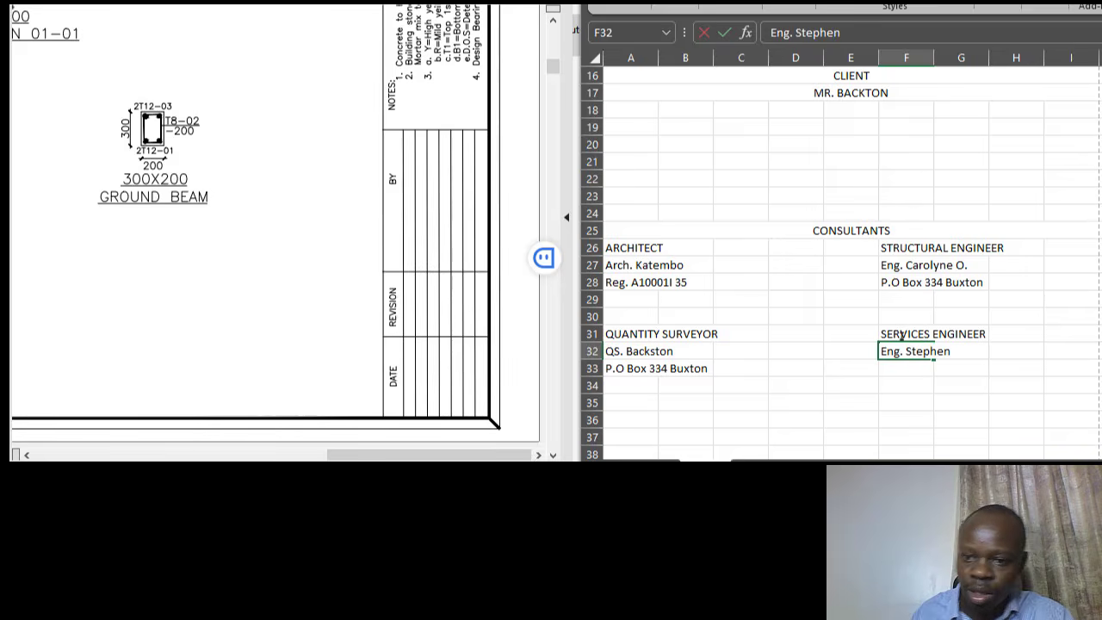
pyautogui.click(941, 286)
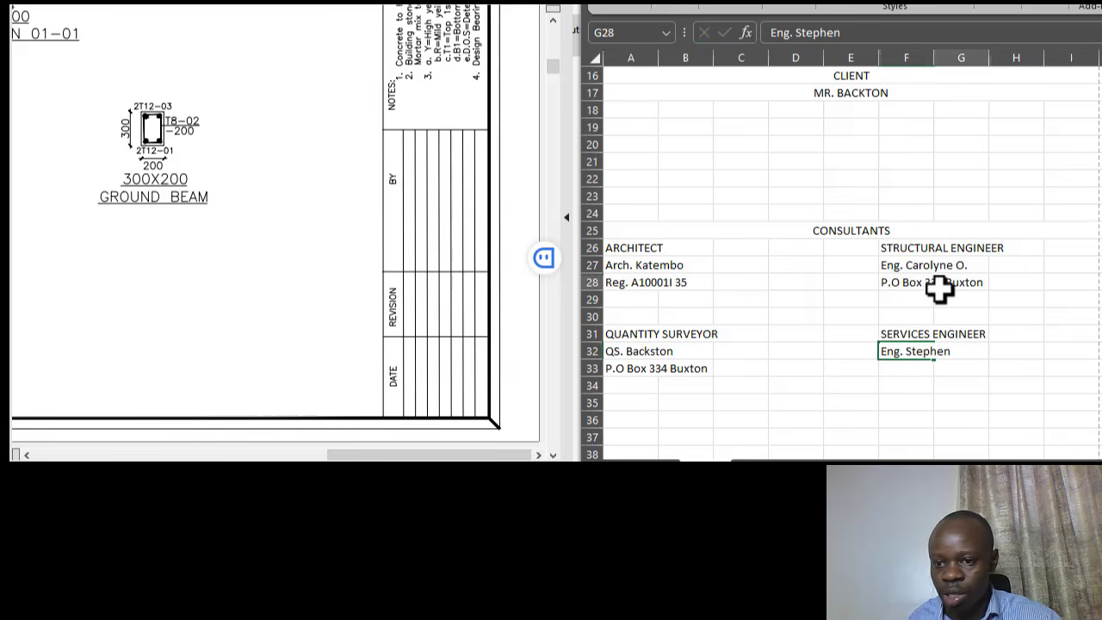
pyautogui.click(913, 352)
pyautogui.click(918, 286)
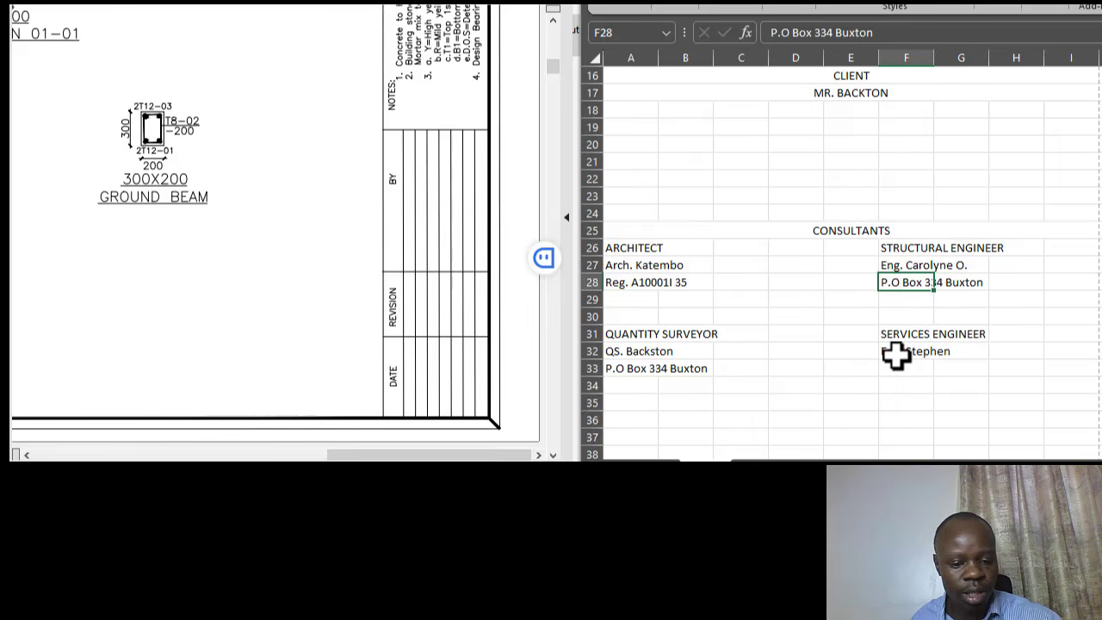
pyautogui.hotkey('ctrl', 'c')
pyautogui.click(904, 367)
pyautogui.hotkey('ctrl', 'v')
pyautogui.click(898, 319)
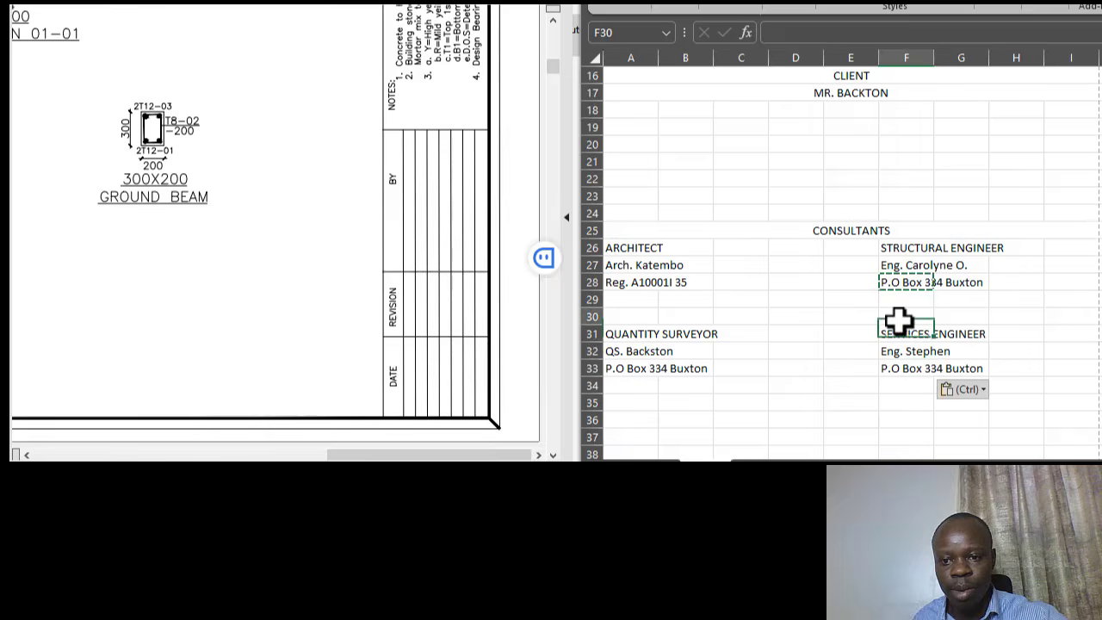
pyautogui.click(915, 368)
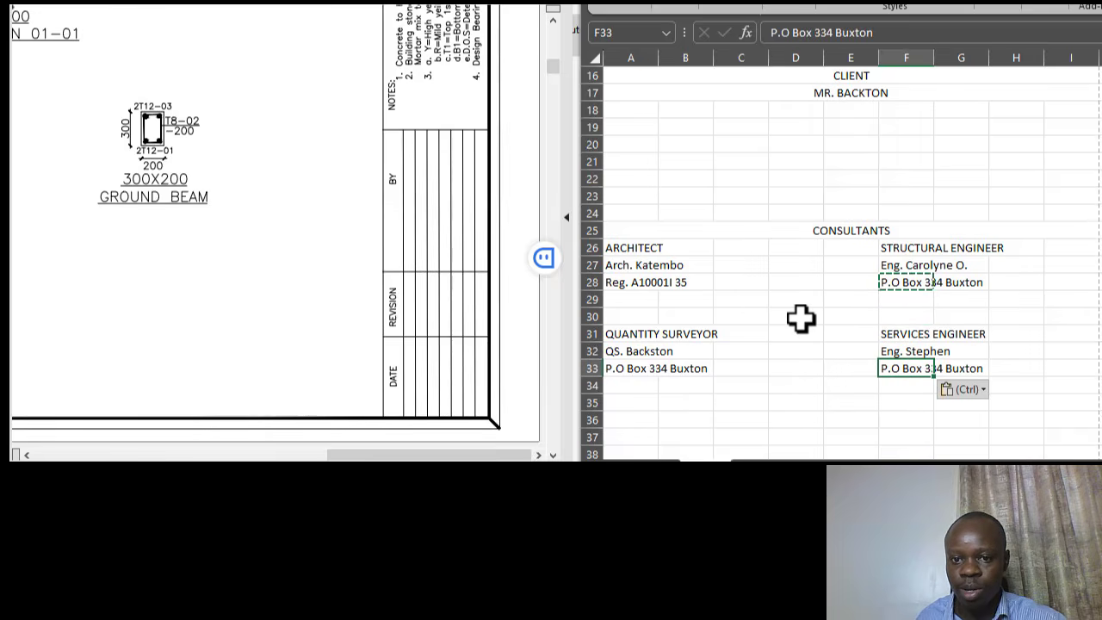
# - Merge and centre A47:I47 and select the merged cell for the date
pyautogui.scroll(-1, 806, 321)
pyautogui.scroll(-3, 847, 328)
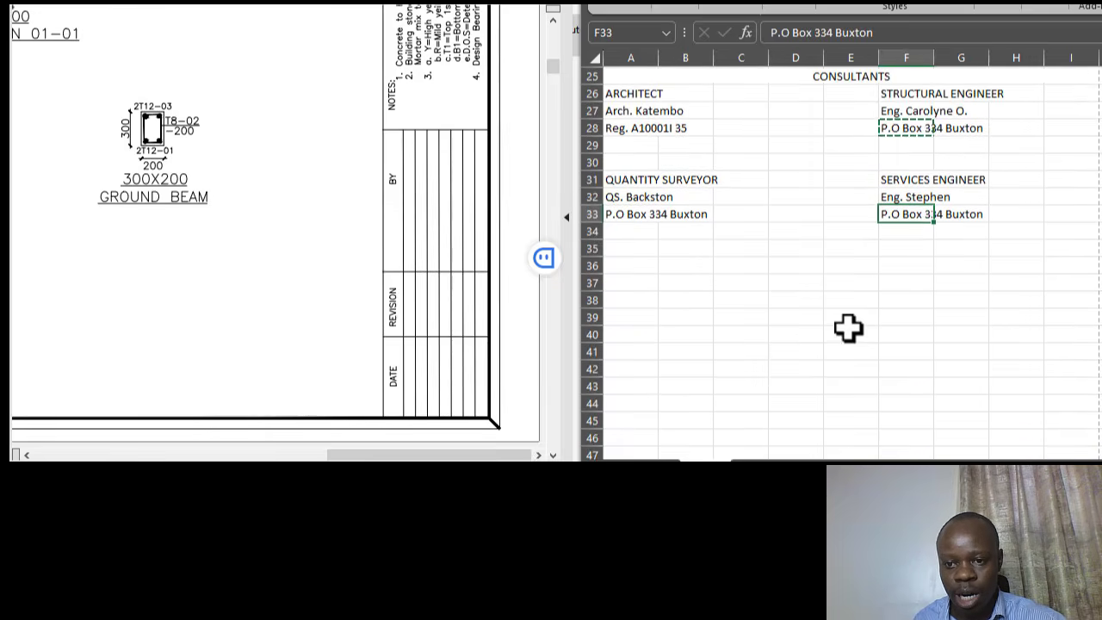
pyautogui.hotkey('ctrl', 'v')
pyautogui.scroll(-1, 892, 323)
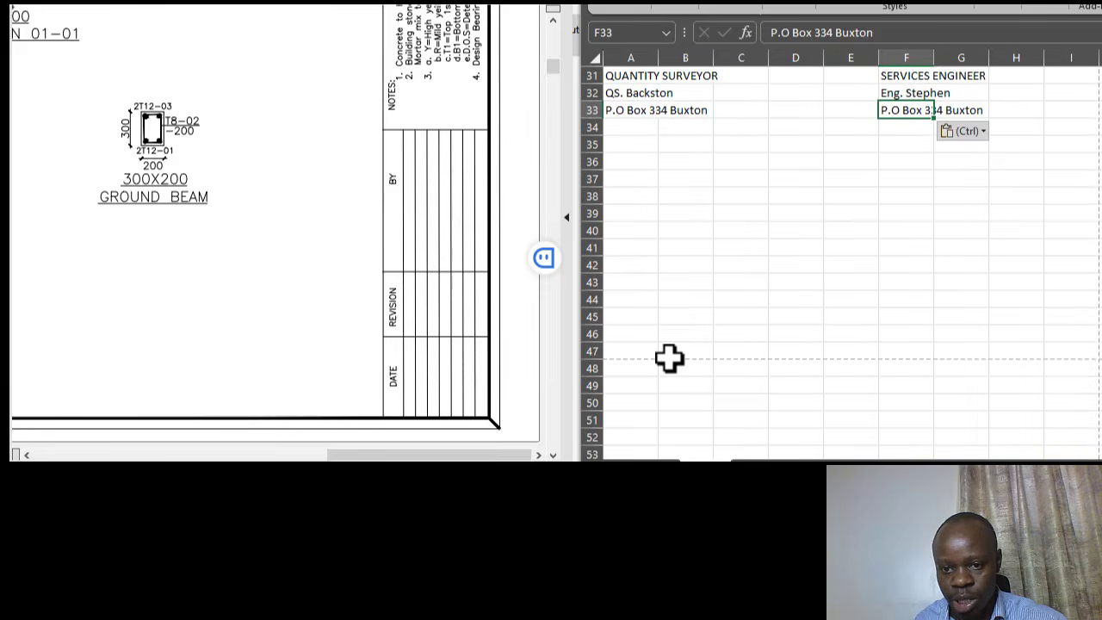
pyautogui.click(639, 352)
pyautogui.moveTo(639, 351); pyautogui.dragTo(1068, 349)
pyautogui.click(732, 8)
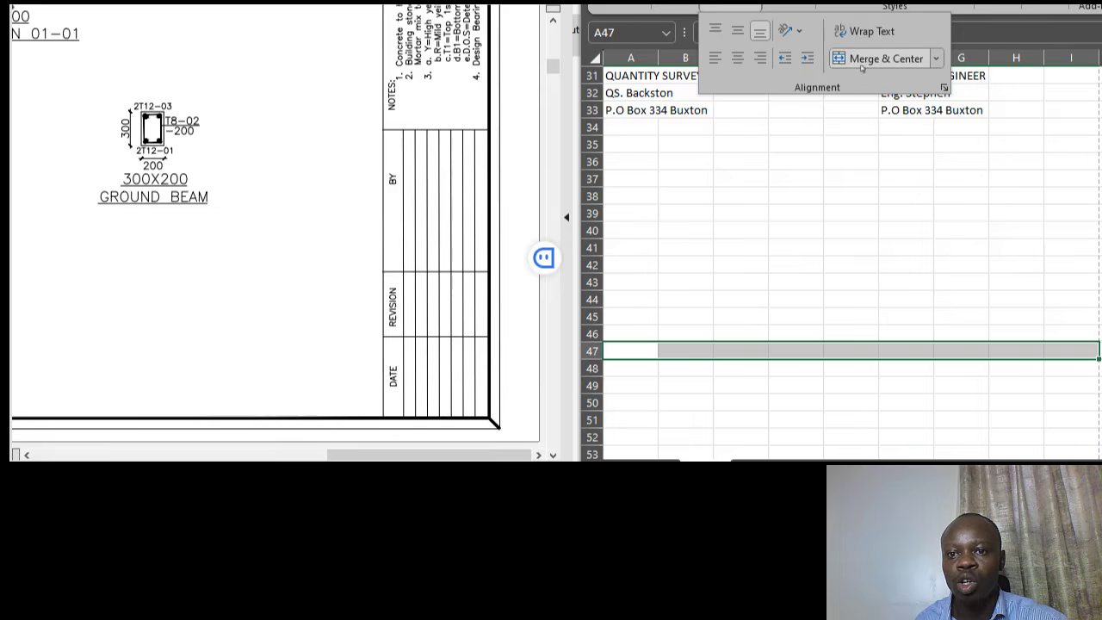
pyautogui.click(834, 61)
pyautogui.click(864, 285)
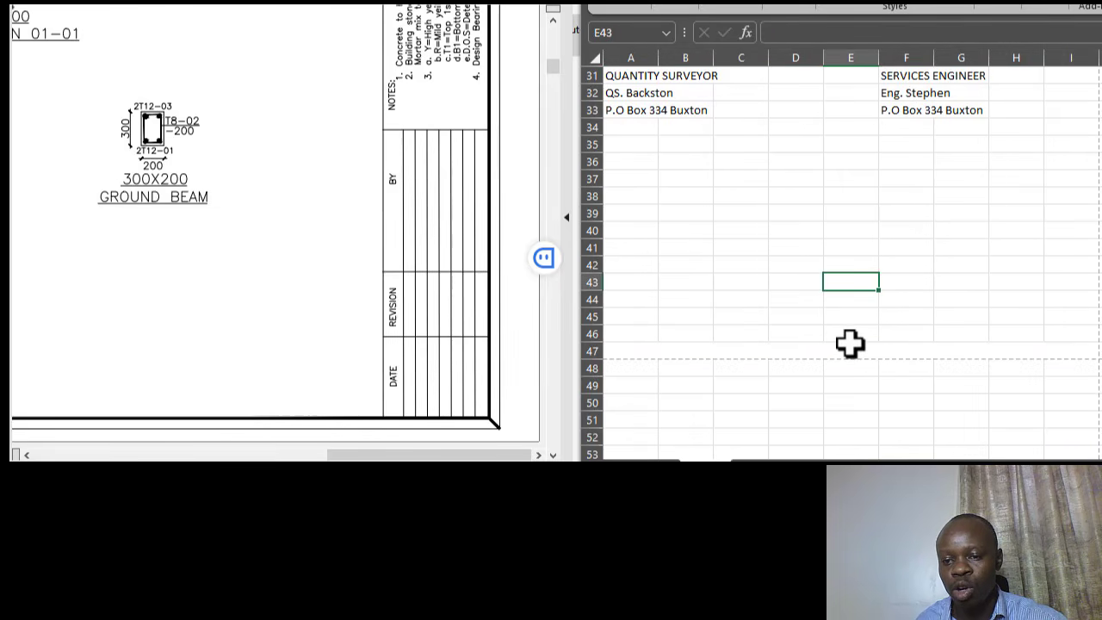
pyautogui.click(857, 346)
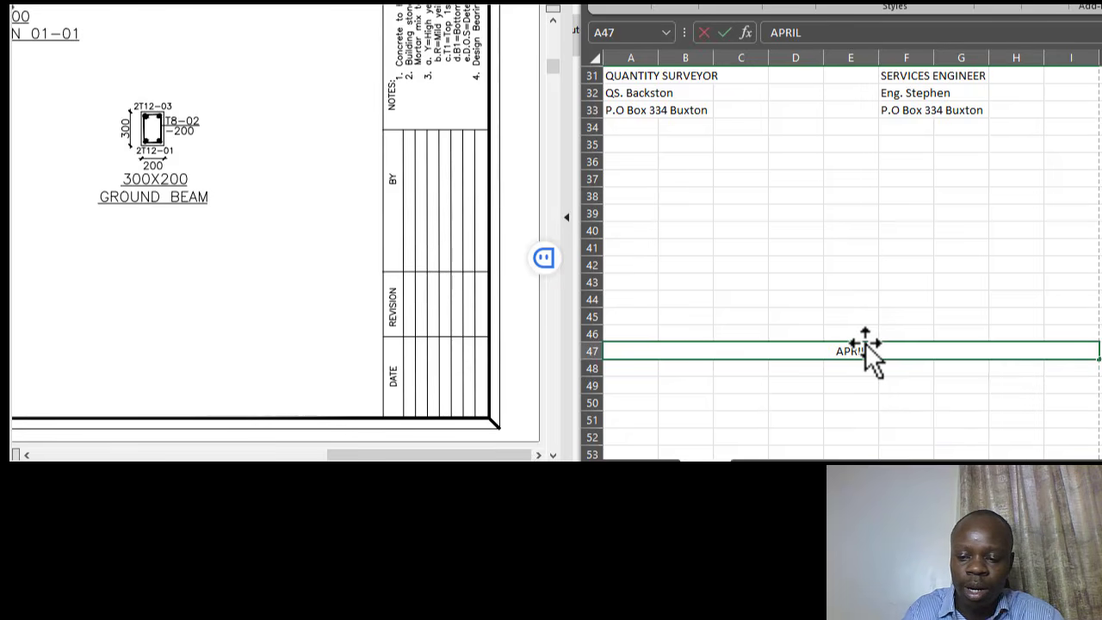
# - Finish entering the 2024 date and return to the top of the cover sheet
pyautogui.write('2024')
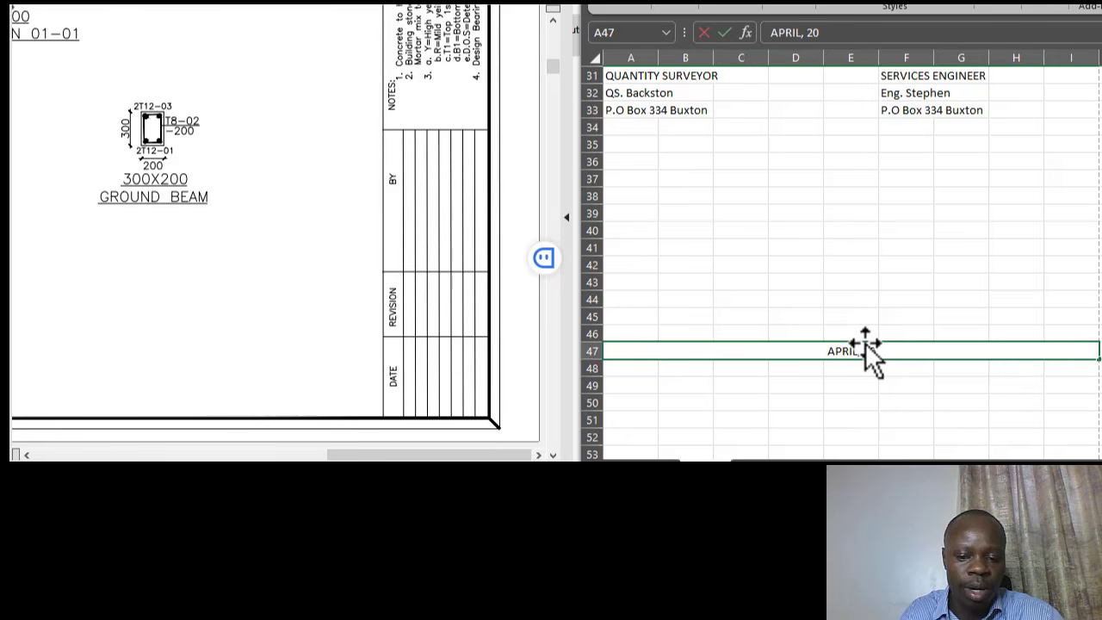
pyautogui.click(808, 228)
pyautogui.scroll(10, 819, 237)
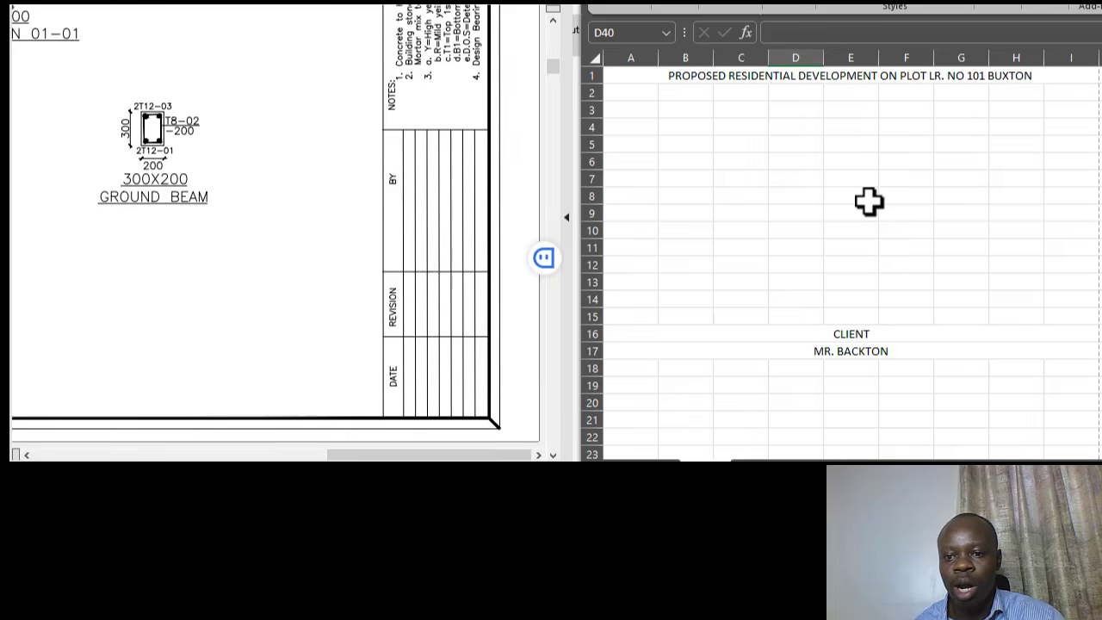
pyautogui.click(712, 76)
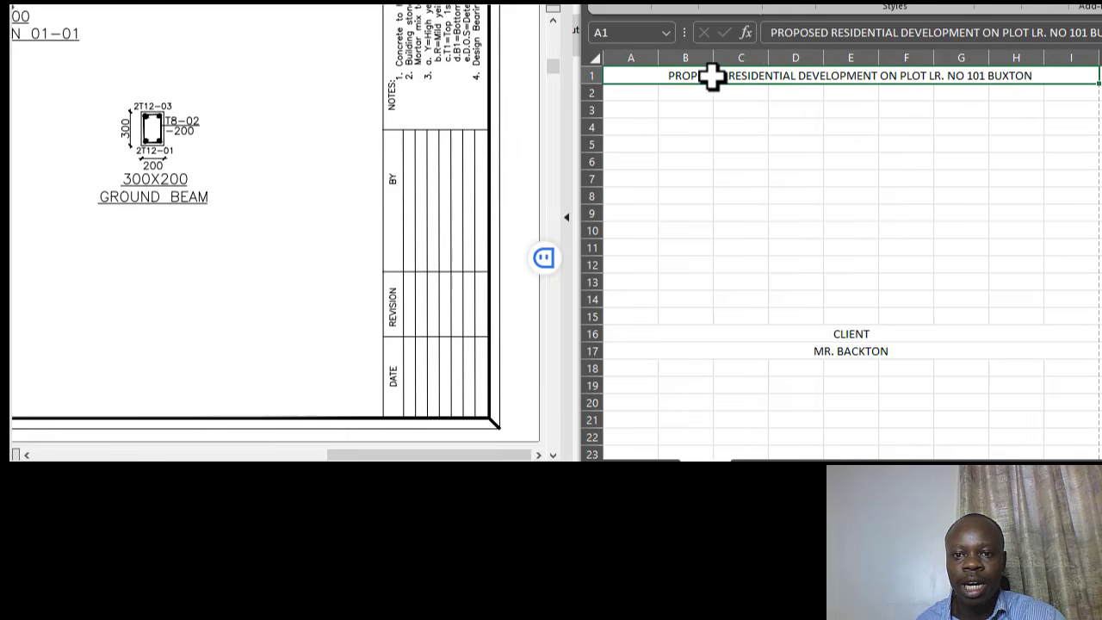
pyautogui.click(749, 143)
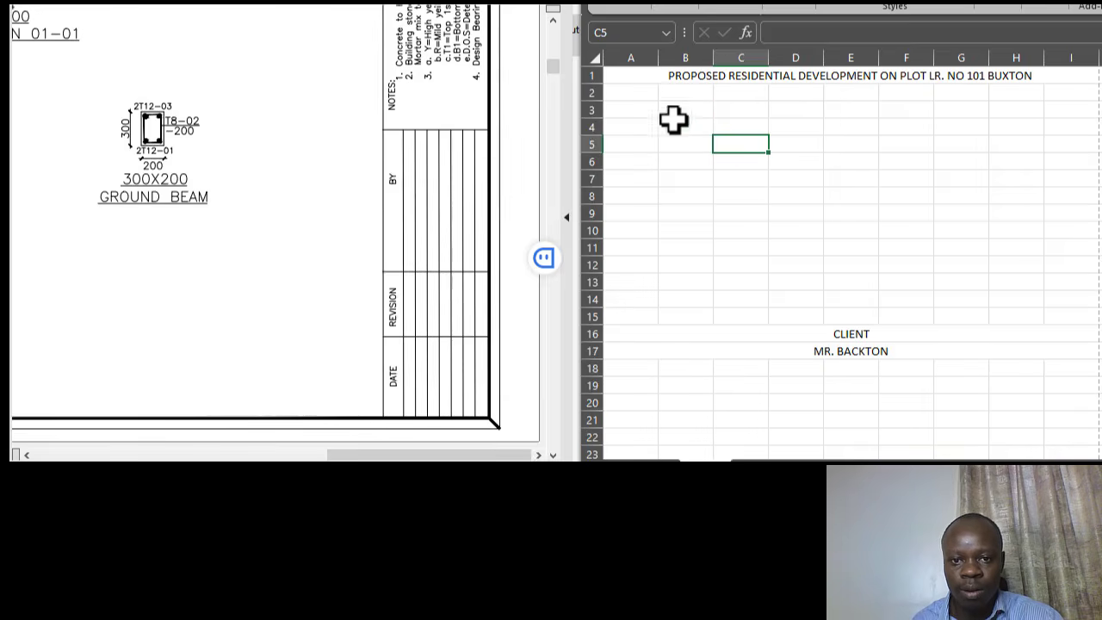
# - Set the entire worksheet's font to Californian FB
pyautogui.click(592, 55)
pyautogui.click(675, 7)
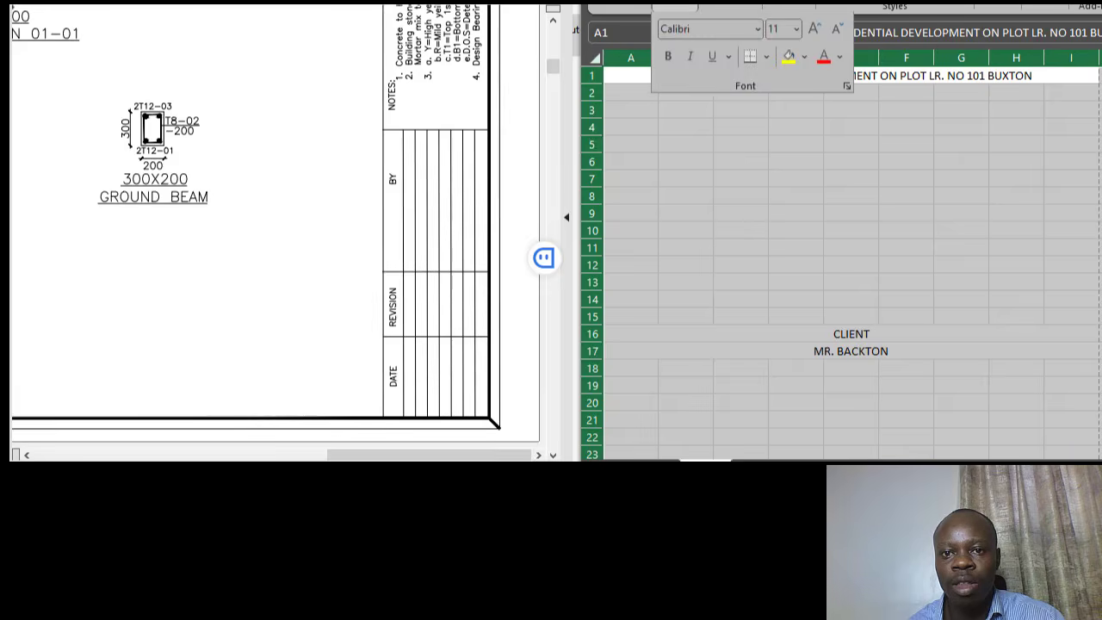
pyautogui.click(752, 32)
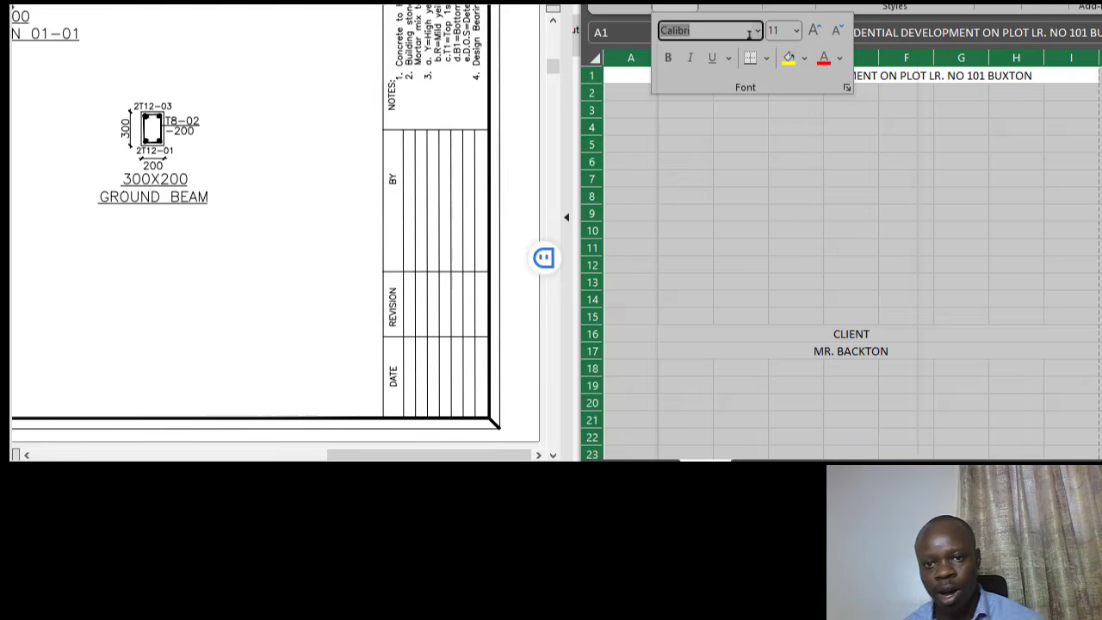
pyautogui.click(757, 31)
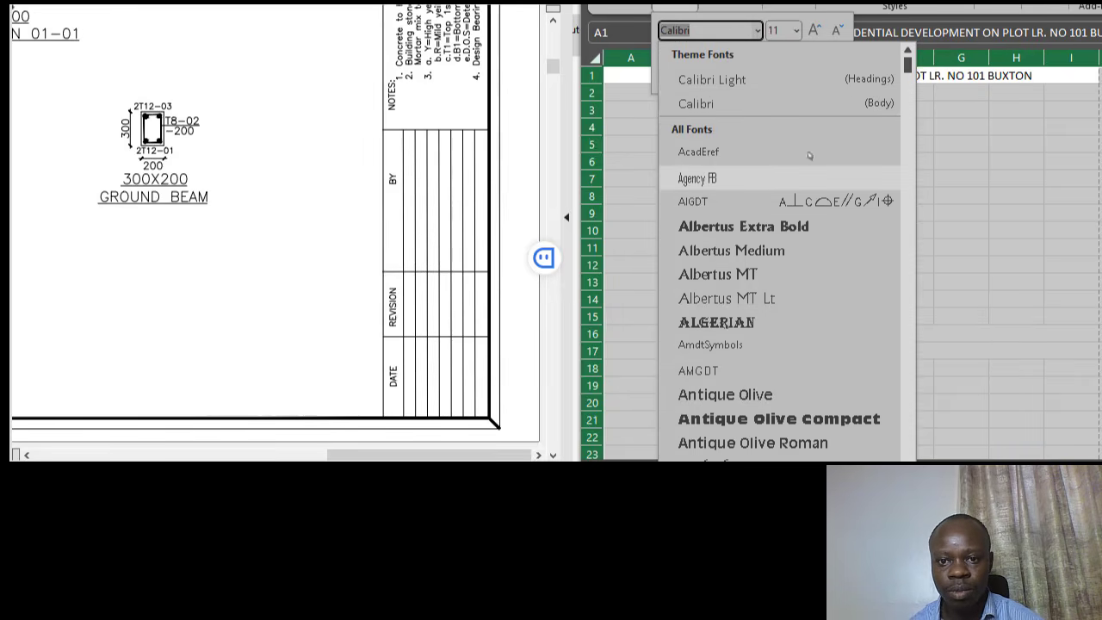
pyautogui.scroll(-15, 804, 271)
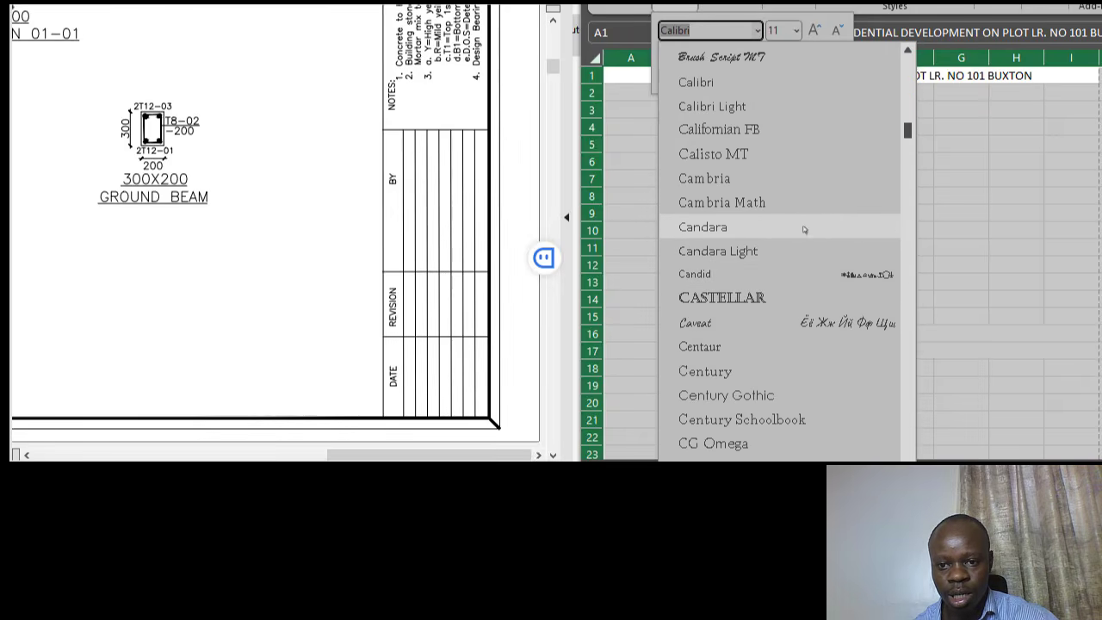
pyautogui.click(755, 131)
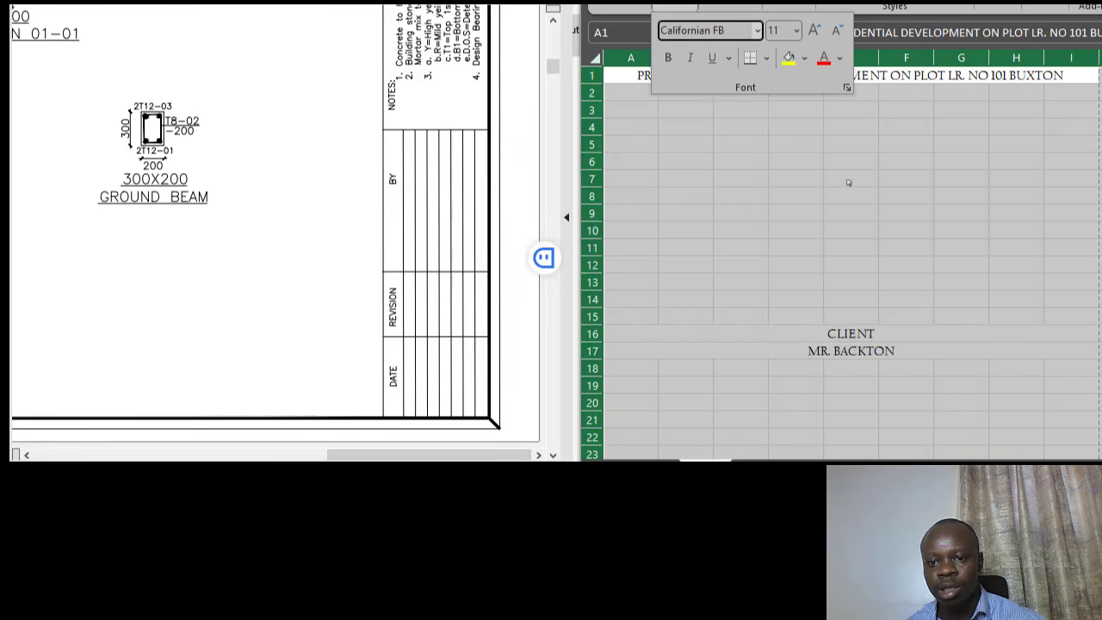
# - Switch the whole sheet's font to Century Gothic, keeping size 11
pyautogui.click(758, 31)
pyautogui.scroll(4, 745, 192)
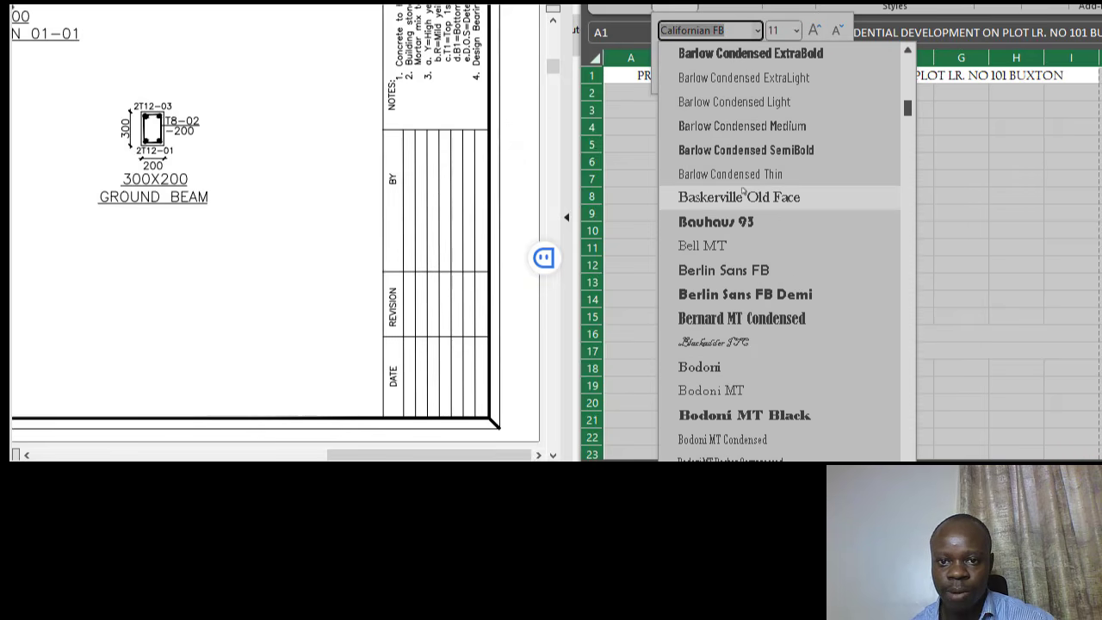
pyautogui.scroll(-9, 772, 208)
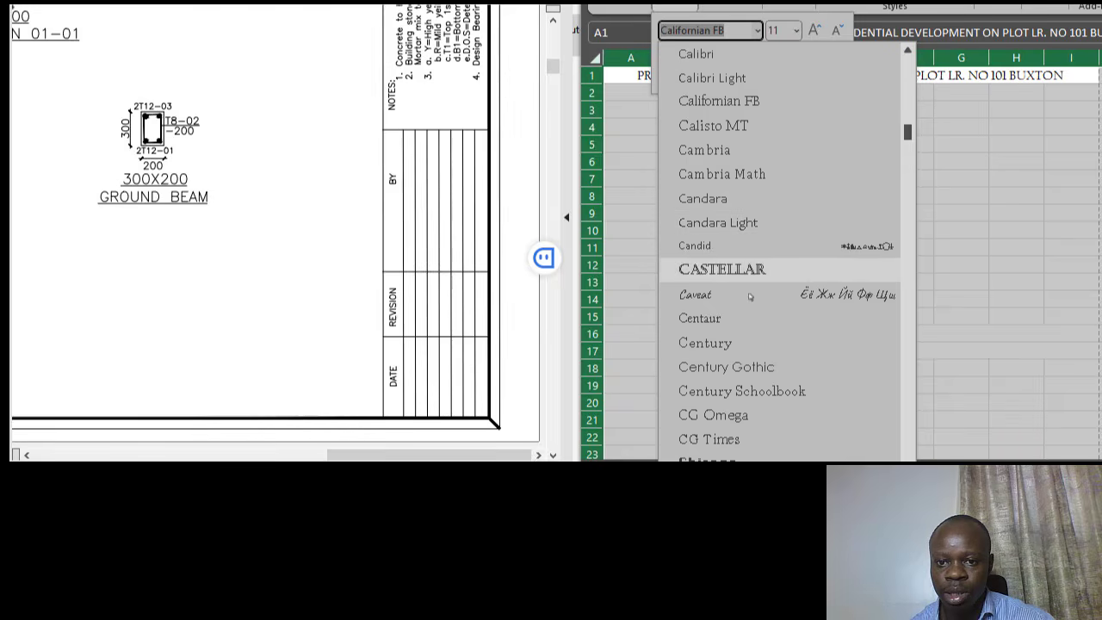
pyautogui.scroll(-1, 771, 198)
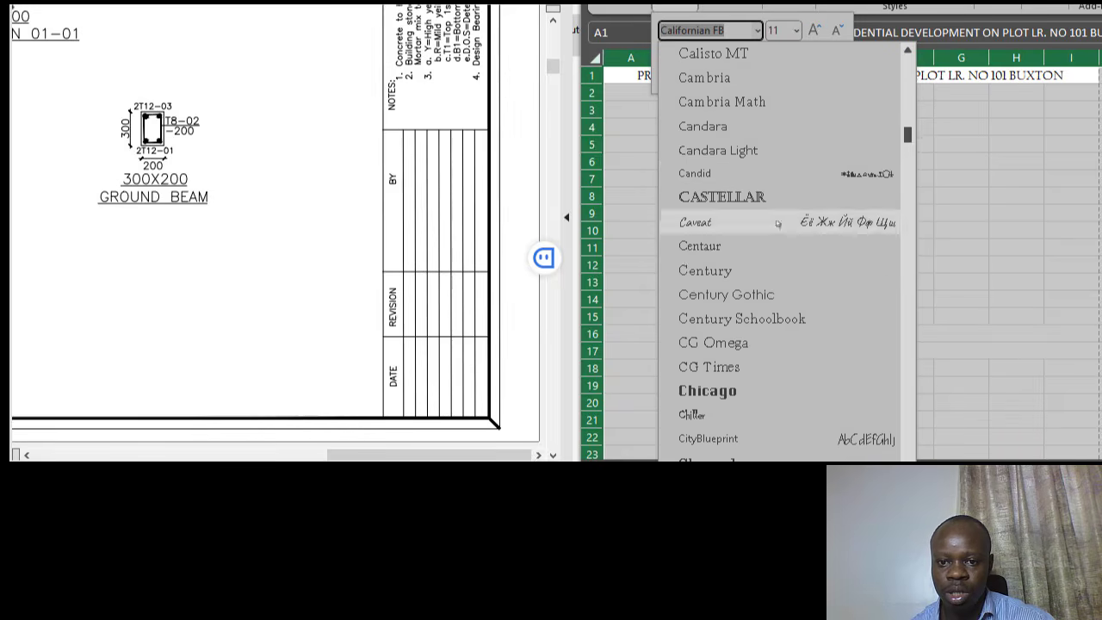
pyautogui.click(758, 293)
pyautogui.click(798, 32)
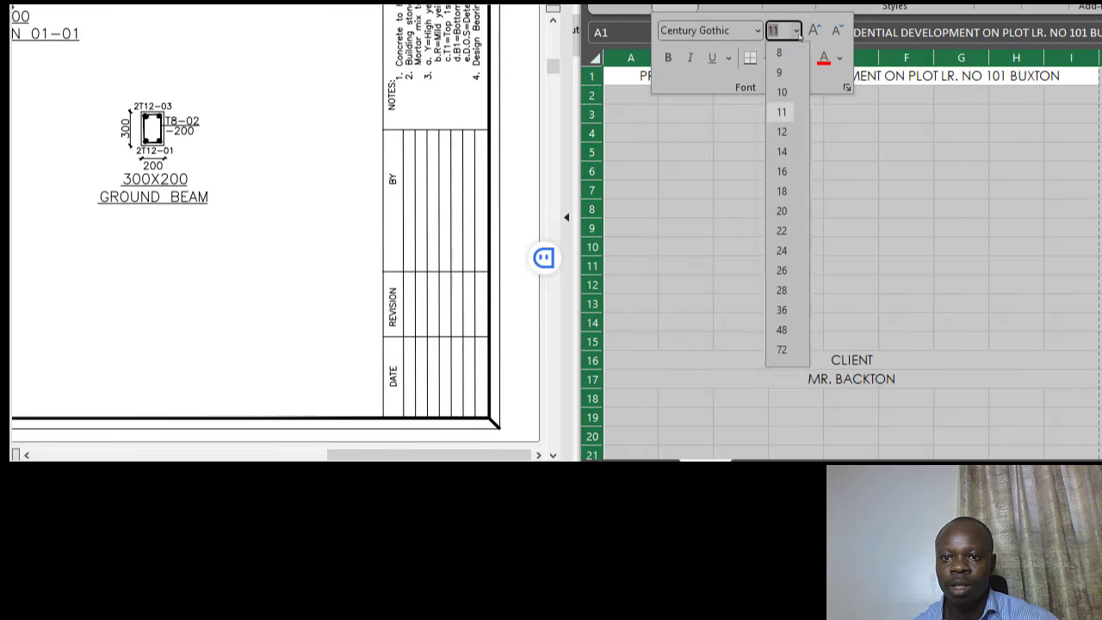
pyautogui.click(896, 195)
# - Insert the missing letter S into the client's surname in cell A17
pyautogui.click(862, 319)
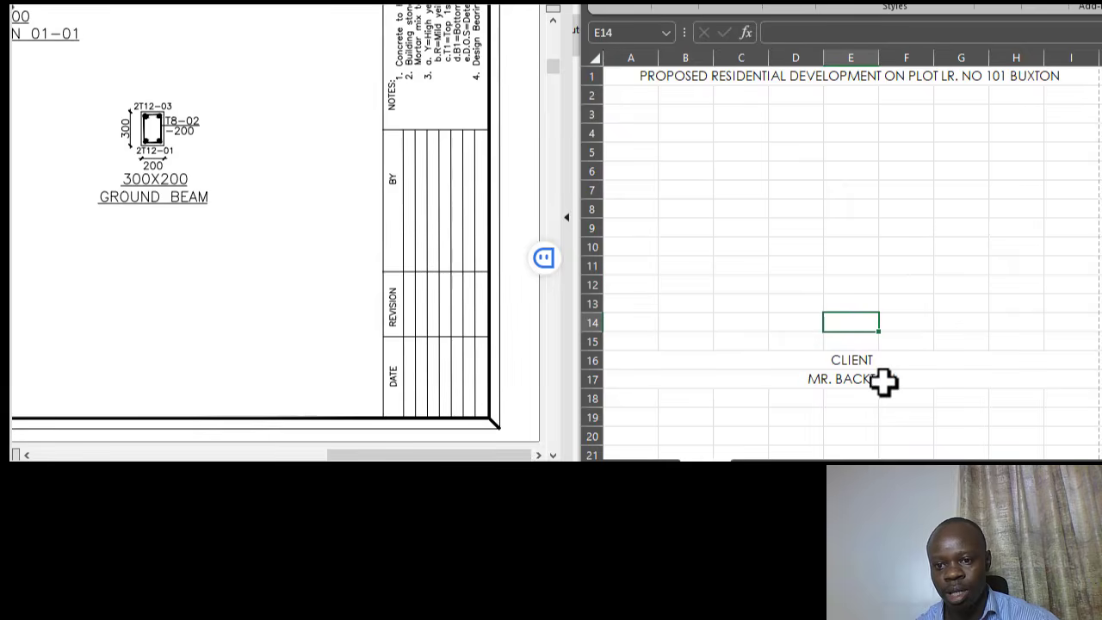
pyautogui.click(883, 381)
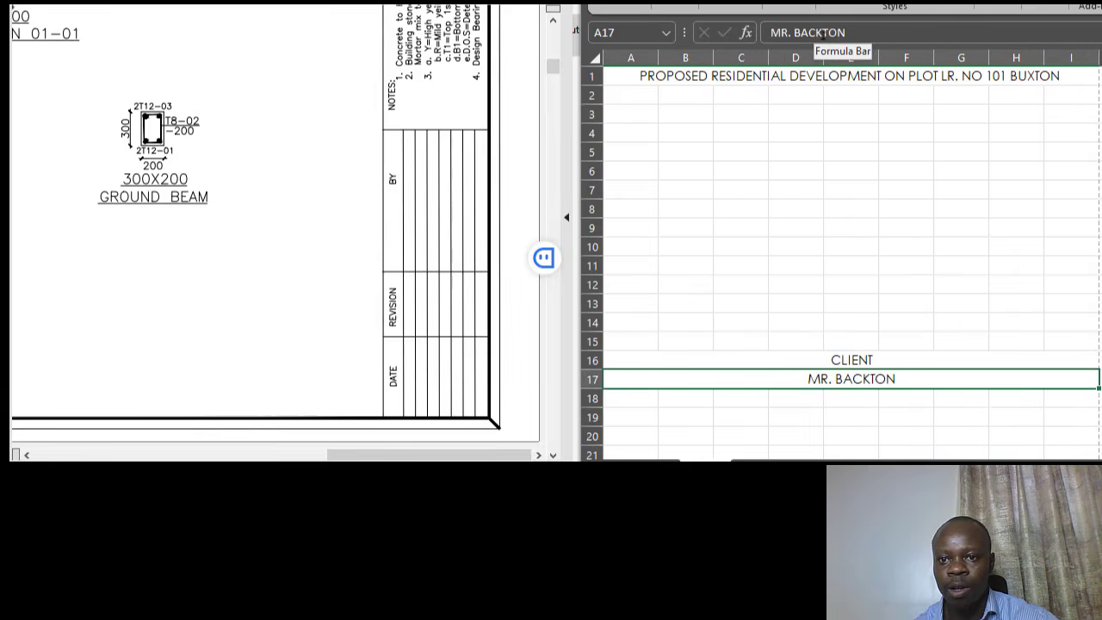
pyautogui.write('S')
pyautogui.click(900, 227)
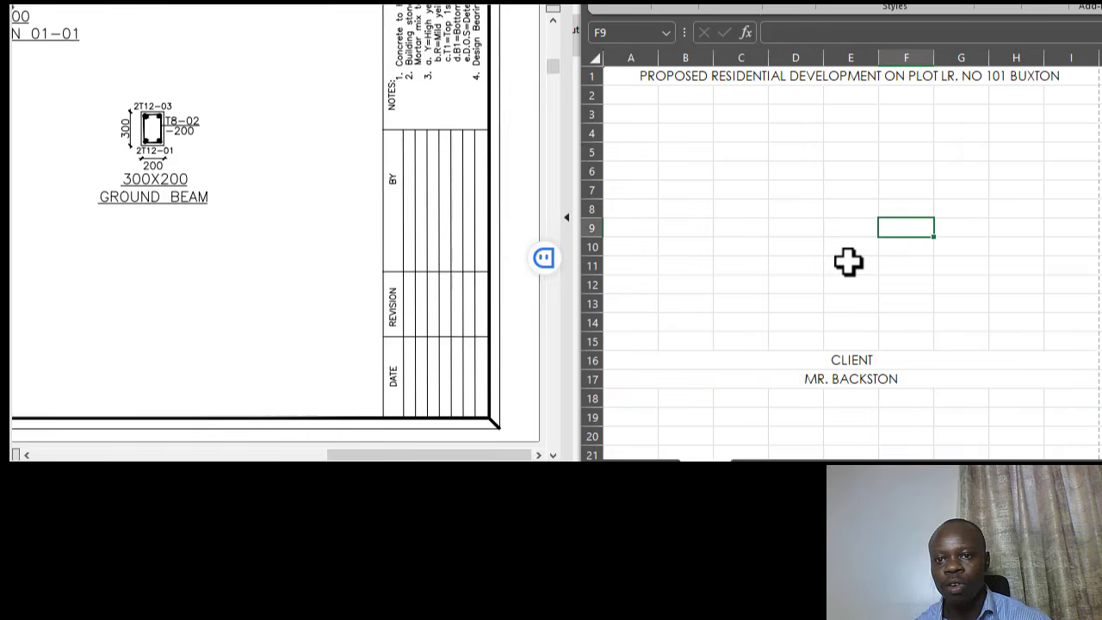
pyautogui.click(717, 76)
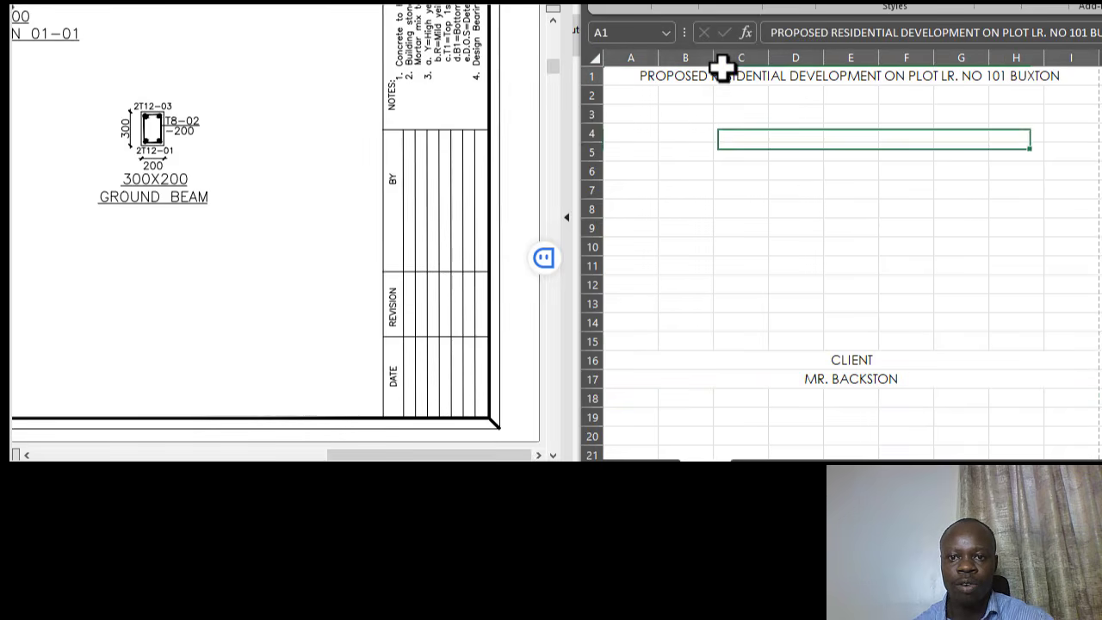
pyautogui.click(766, 172)
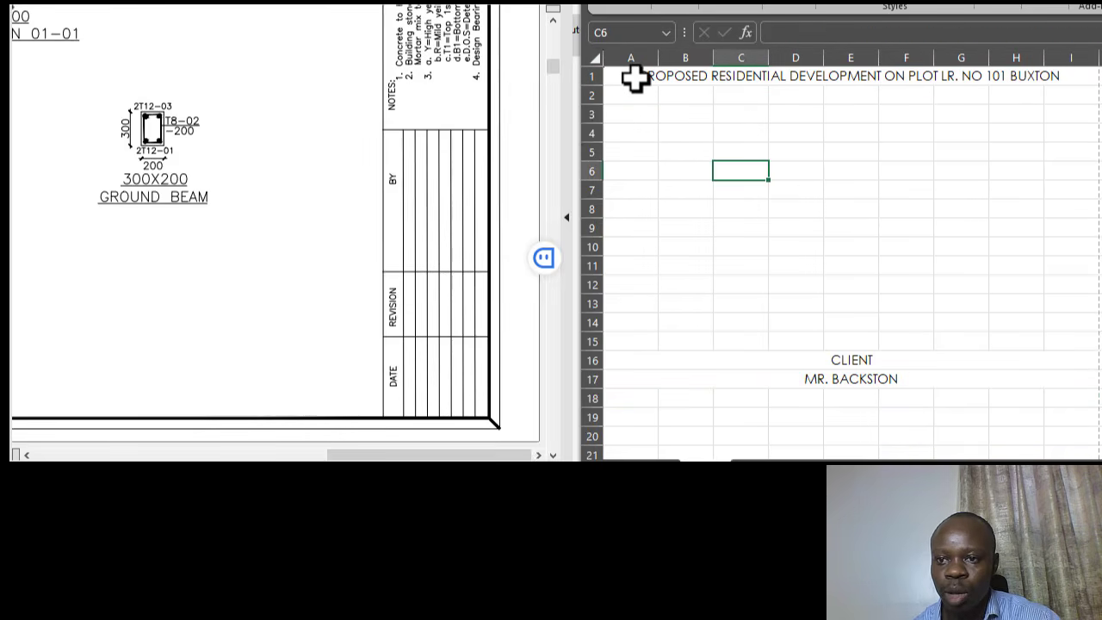
pyautogui.click(852, 210)
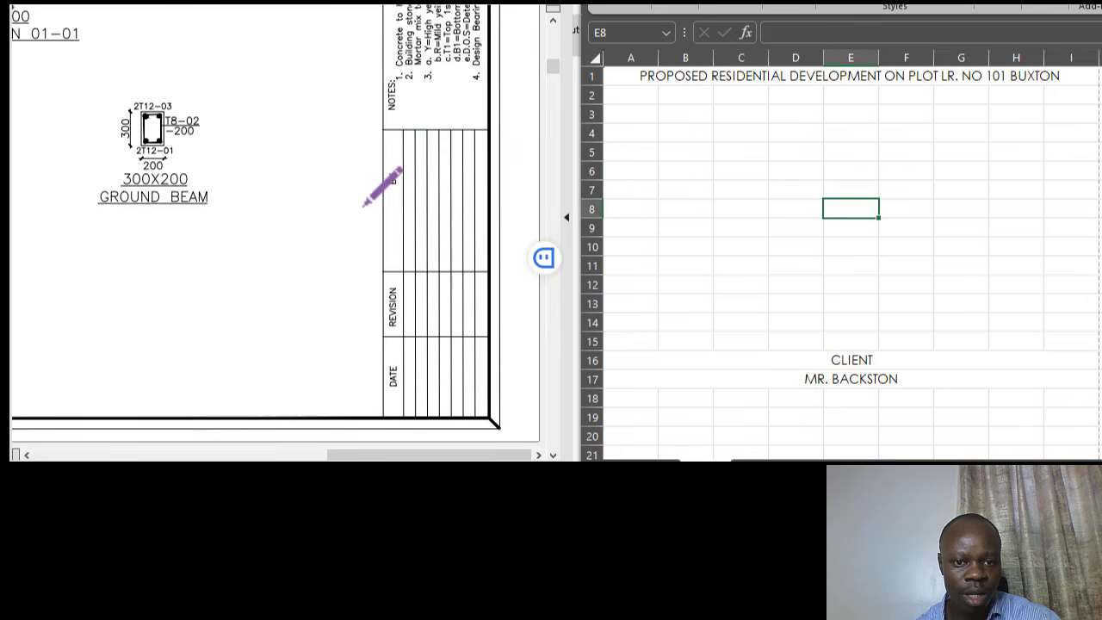
# - Browse the PDF drawings and bring the top of the building section into view
pyautogui.click(155, 3)
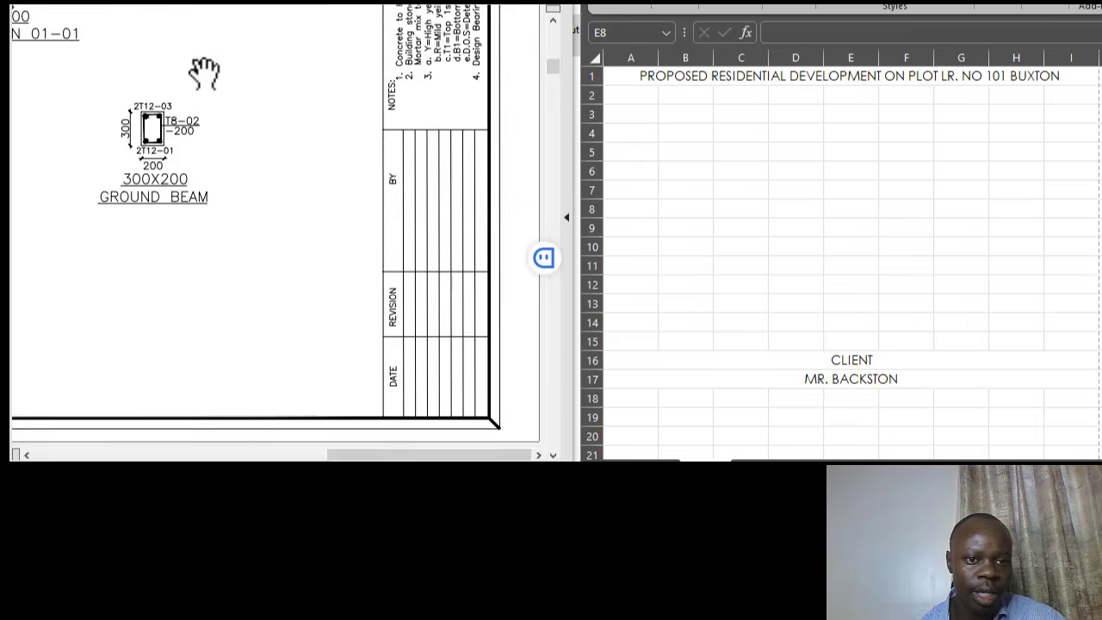
pyautogui.scroll(1, 406, 26)
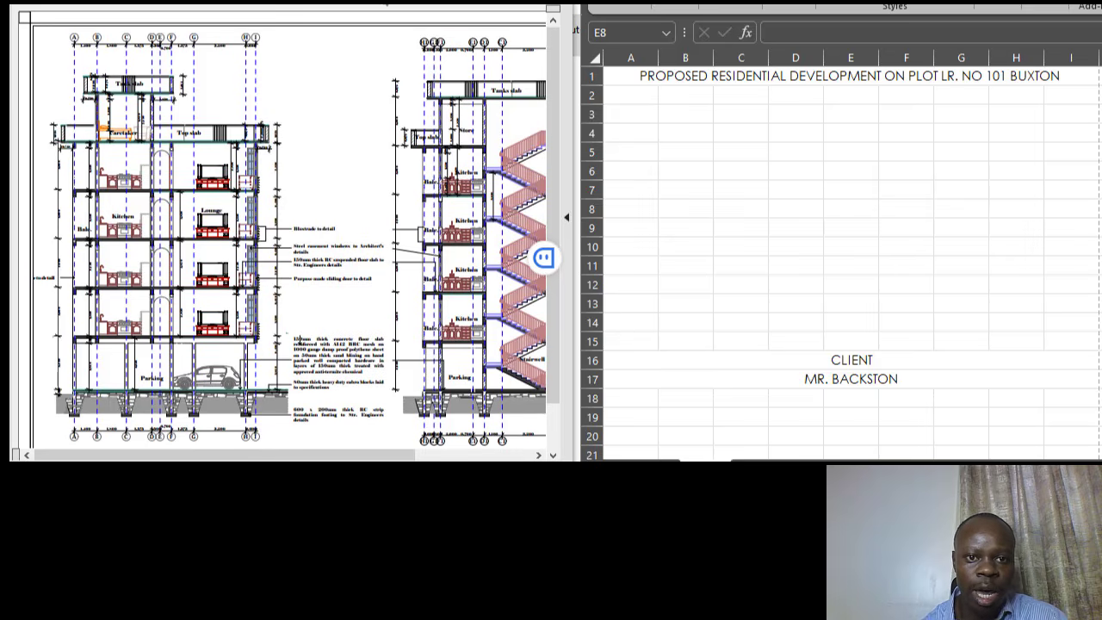
pyautogui.click(392, 5)
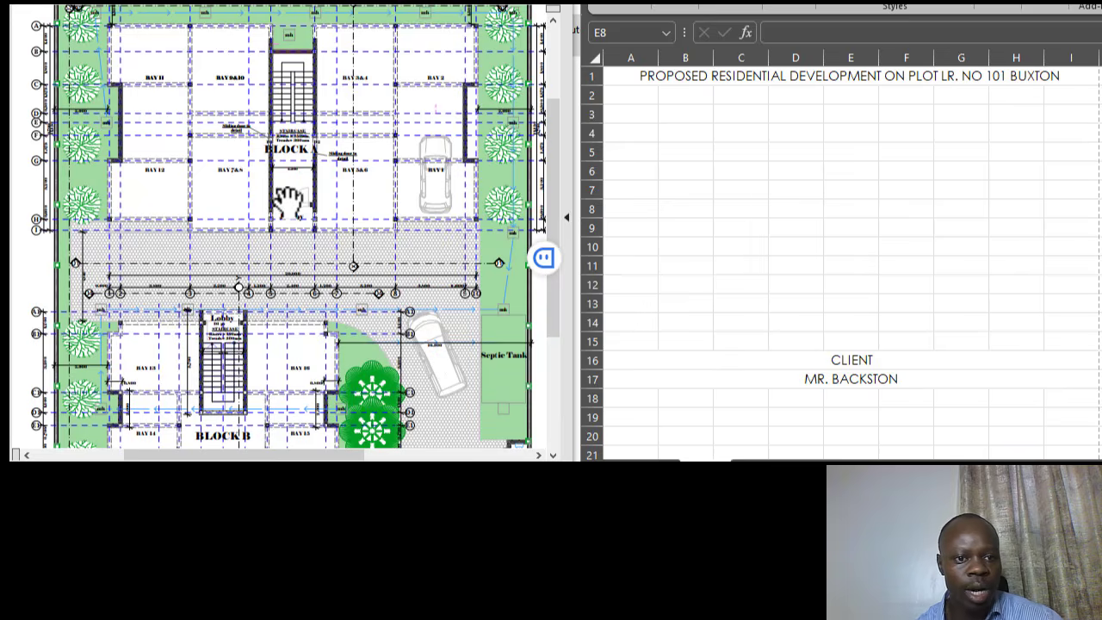
pyautogui.scroll(-3, 288, 200)
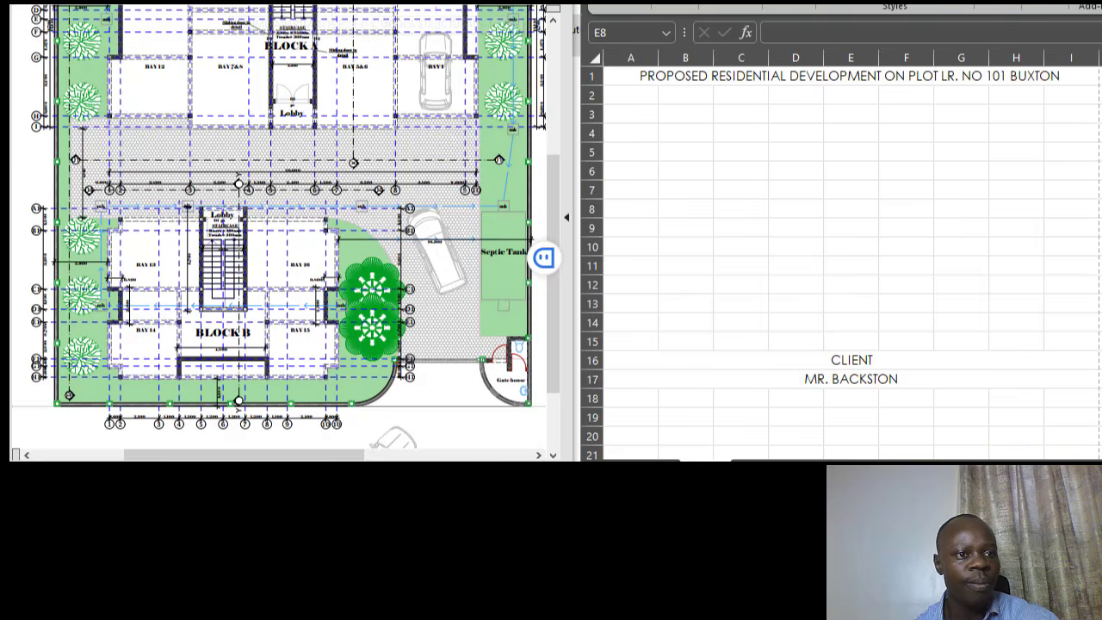
pyautogui.click(176, 5)
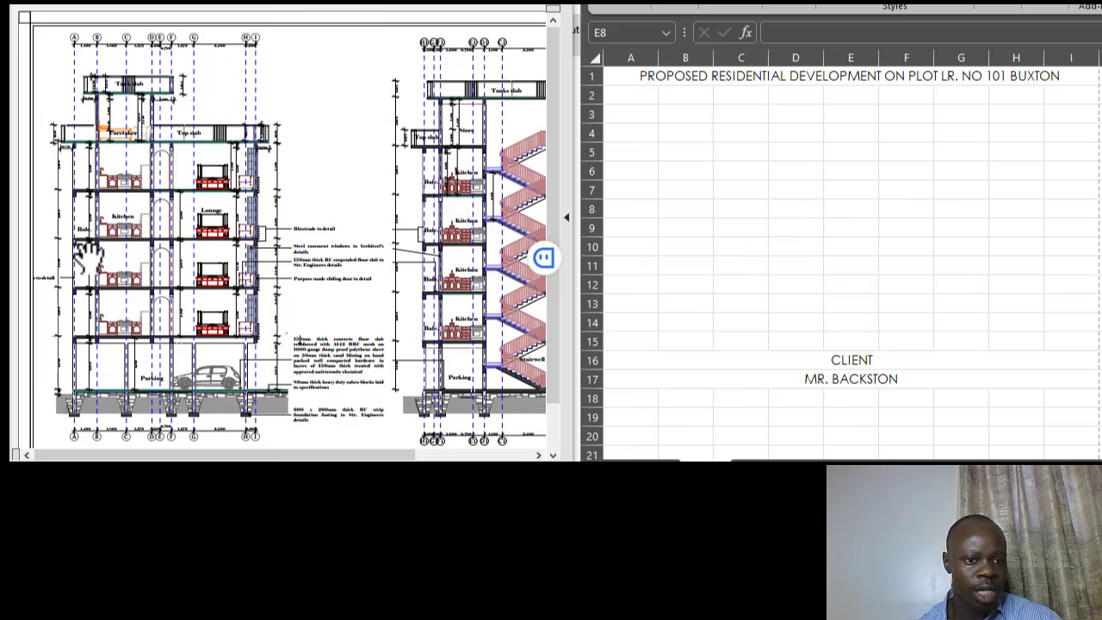
pyautogui.scroll(2, 53, 244)
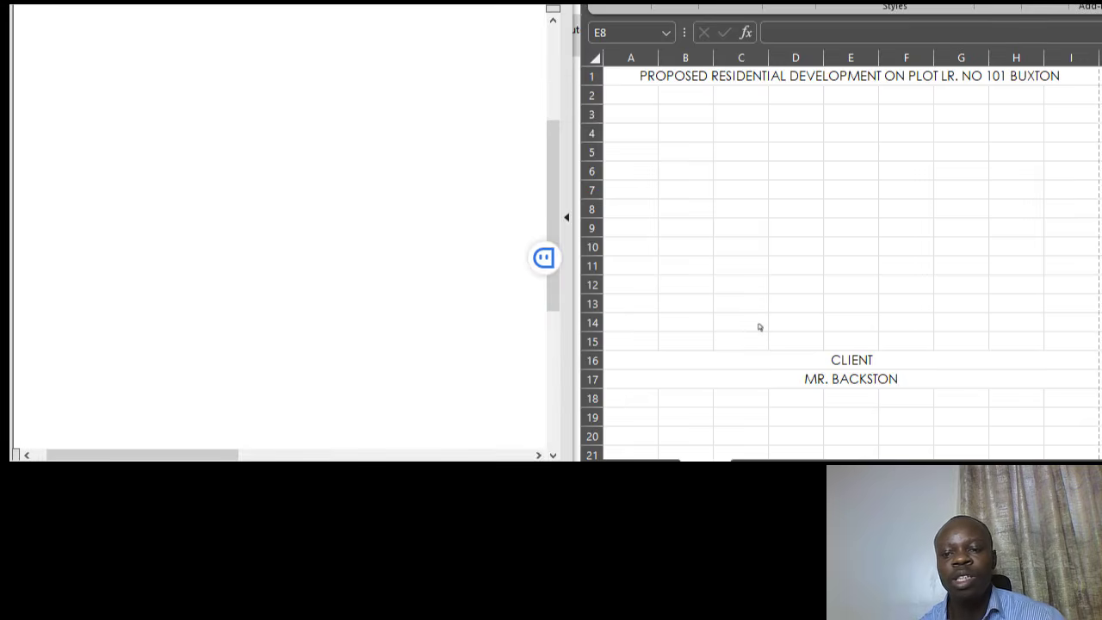
pyautogui.scroll(5, 295, 301)
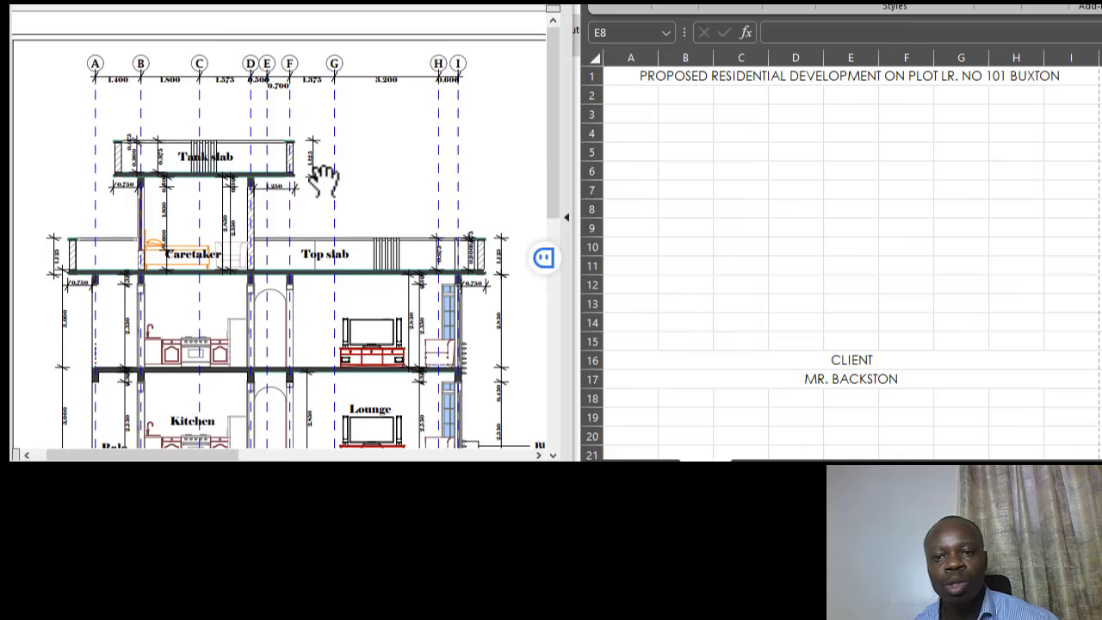
pyautogui.scroll(-3, 799, 251)
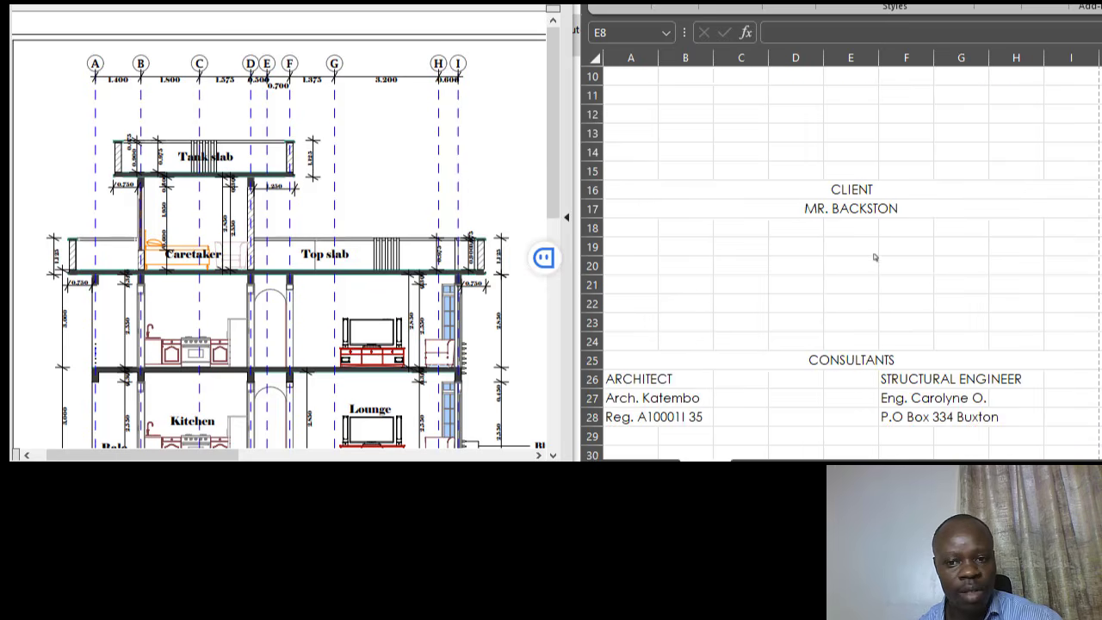
# - Merge and centre the row 14 cells A14:I14
pyautogui.scroll(2, 875, 256)
pyautogui.click(867, 283)
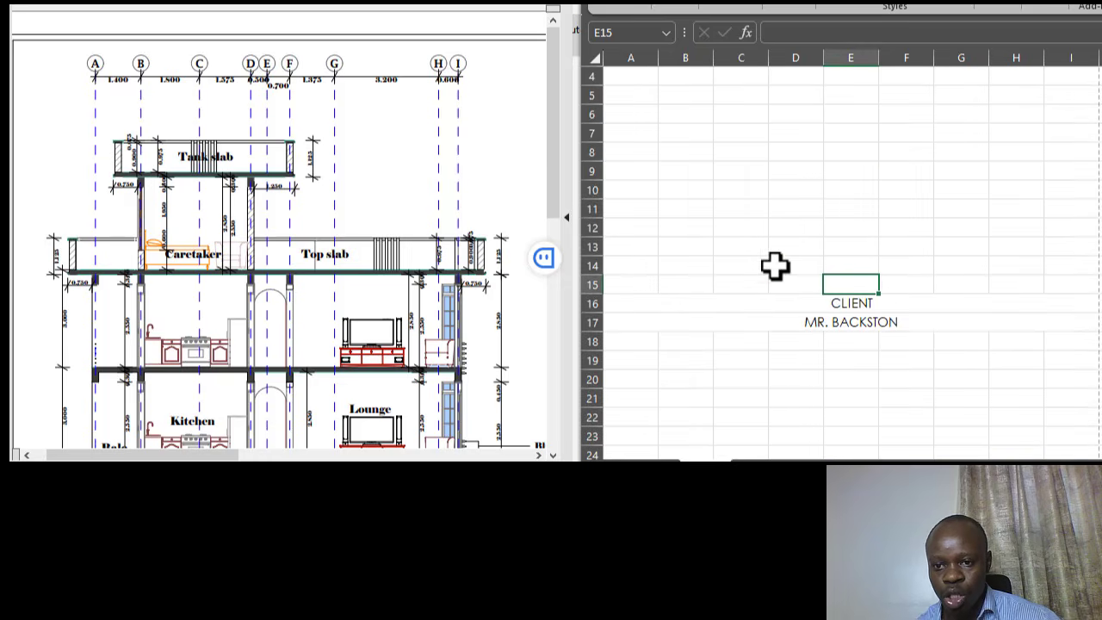
pyautogui.moveTo(643, 266); pyautogui.dragTo(1034, 261)
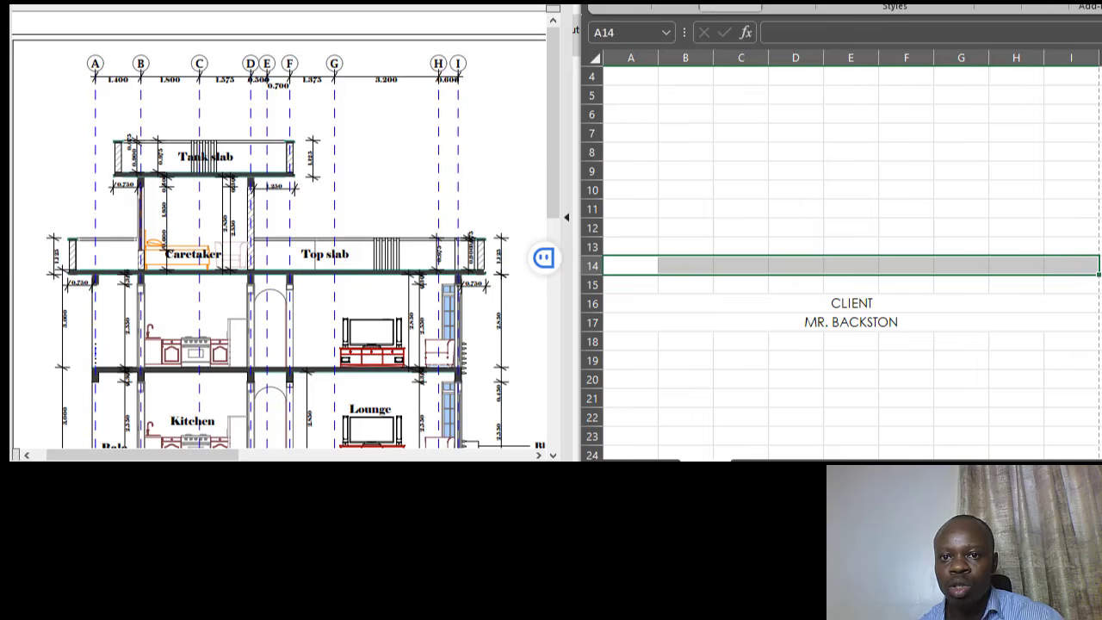
pyautogui.click(730, 5)
pyautogui.click(870, 58)
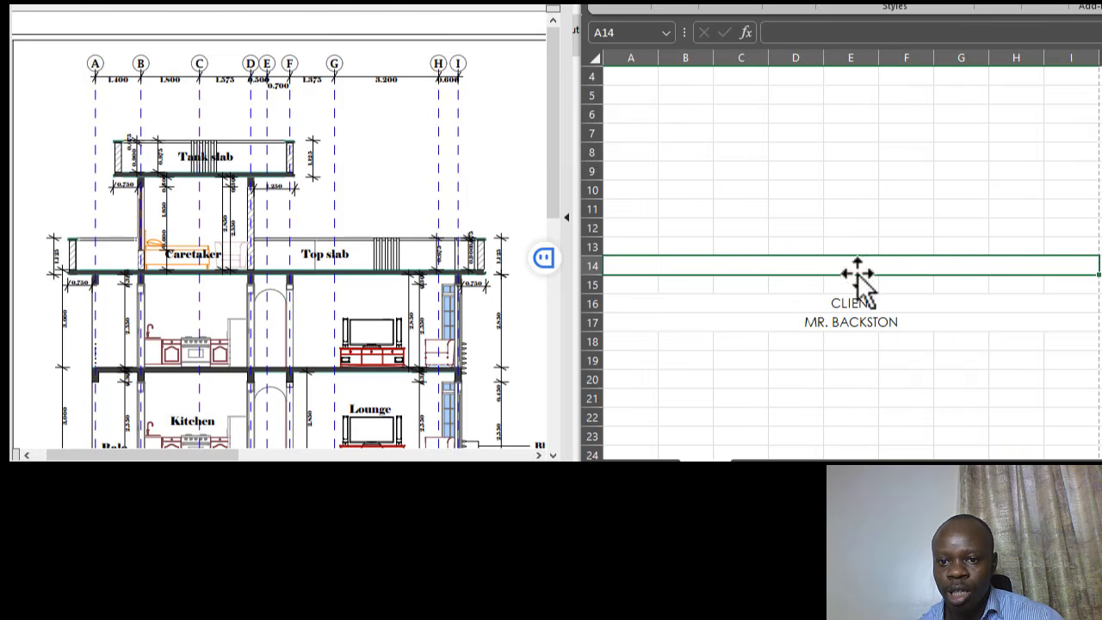
# - Enter the heading BILLS OF QUANTITIES in the merged row 14 cell
pyautogui.click(851, 191)
pyautogui.click(840, 269)
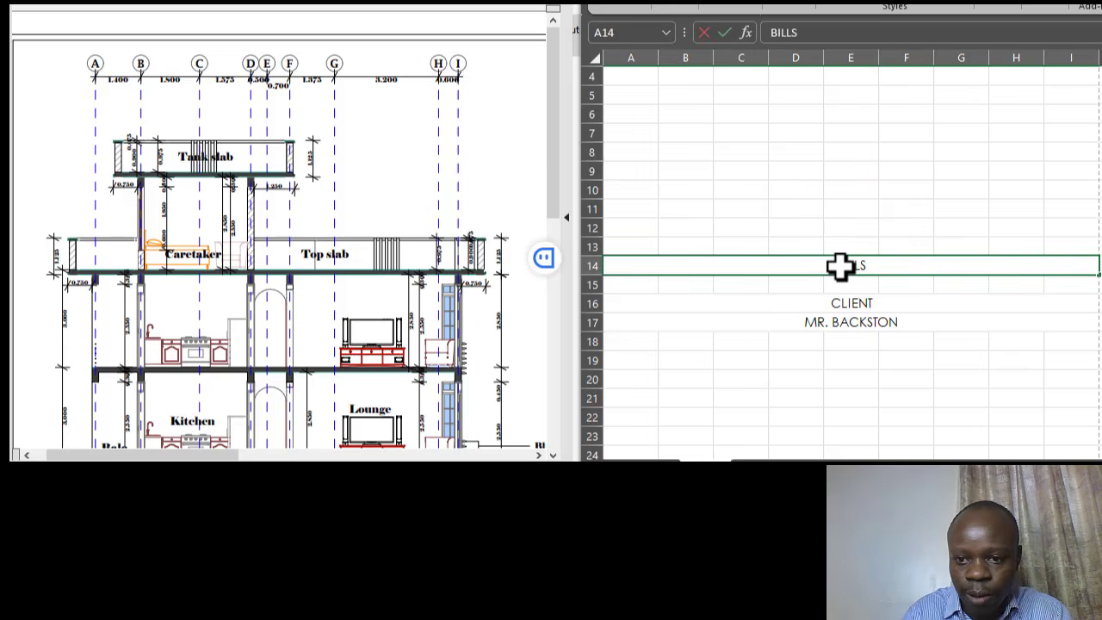
pyautogui.write('BILLS OF QUANTITIES')
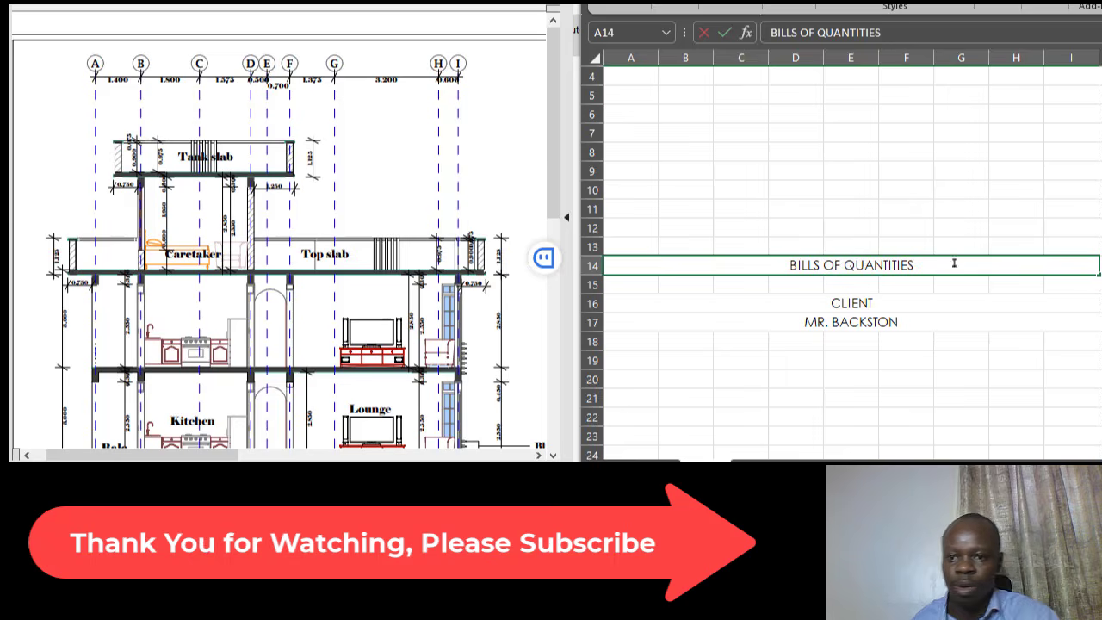
pyautogui.click(969, 210)
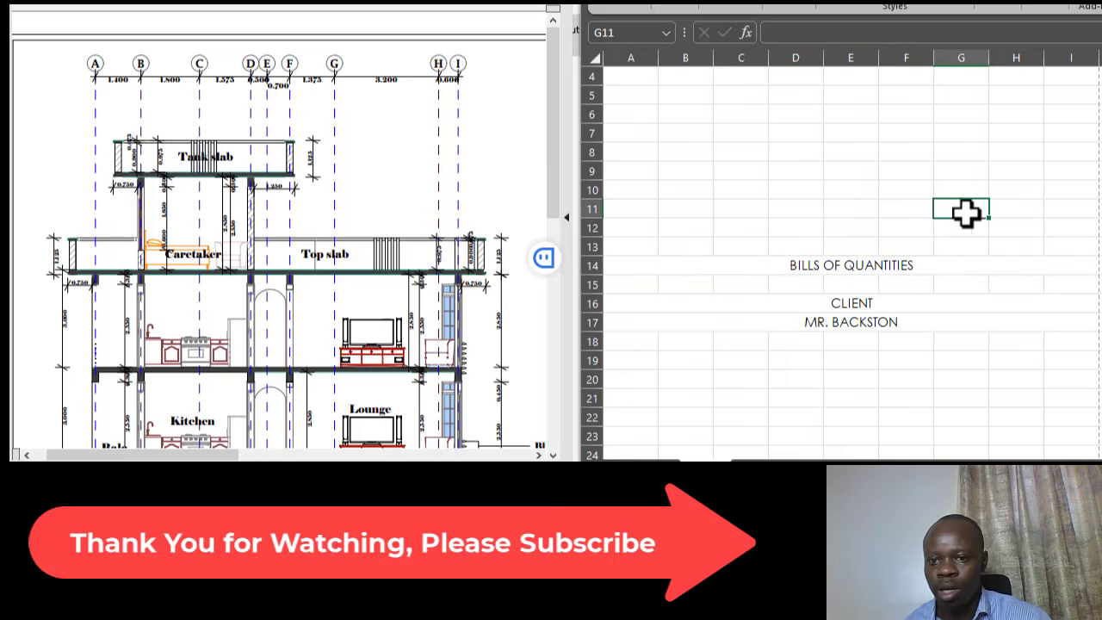
pyautogui.click(923, 259)
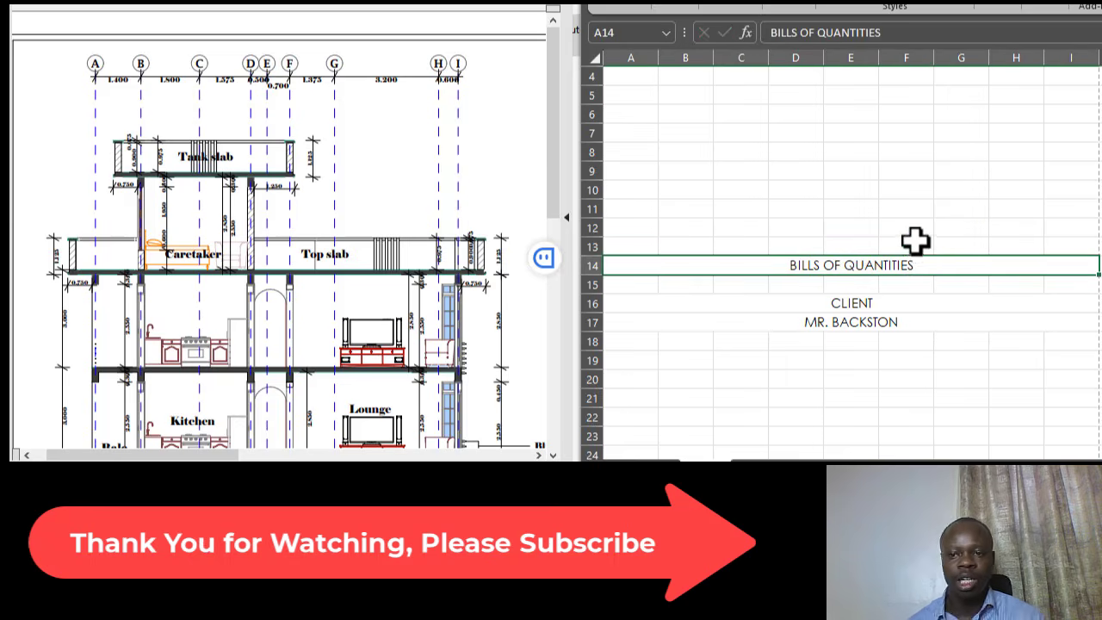
pyautogui.scroll(1, 915, 238)
# - Select cell E5 and switch the PDF viewer to the Elevation 01 drawing
pyautogui.click(770, 77)
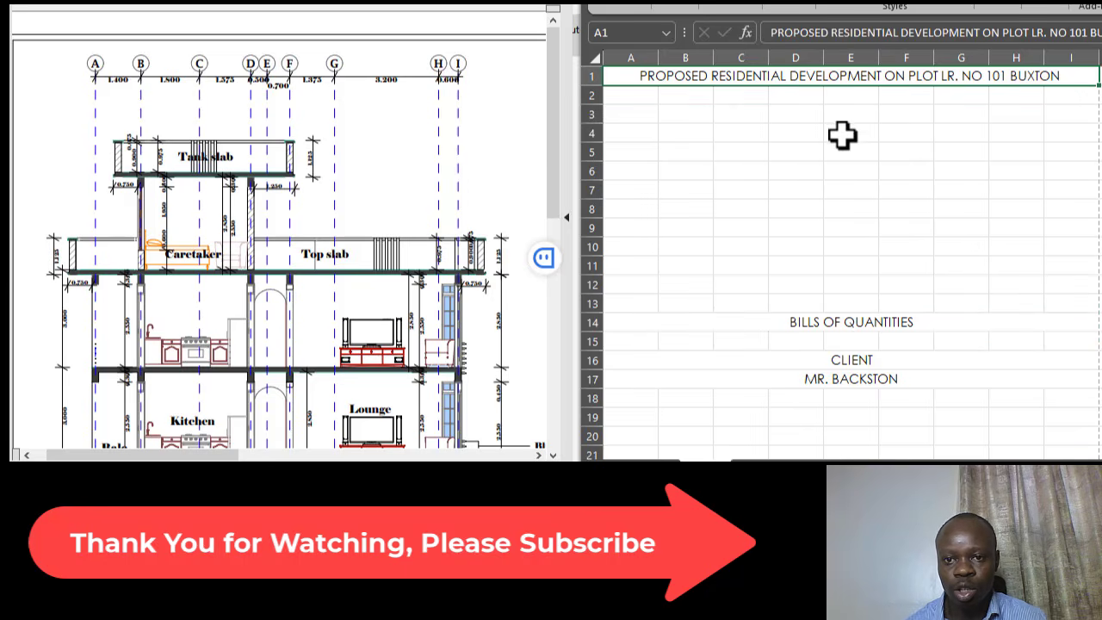
pyautogui.click(862, 174)
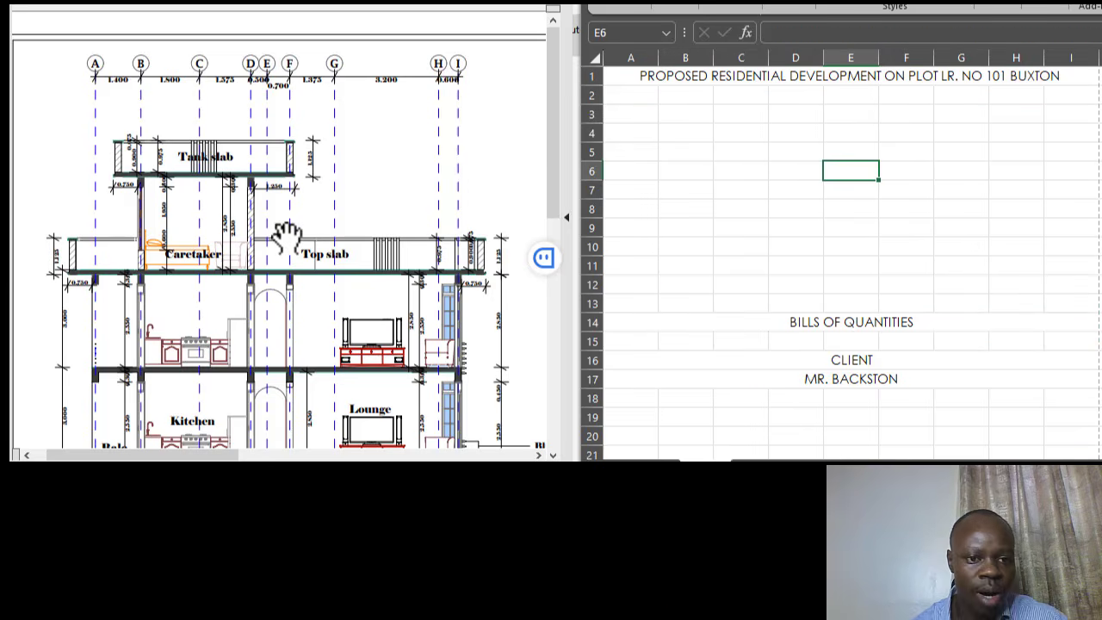
pyautogui.scroll(-3, 378, 226)
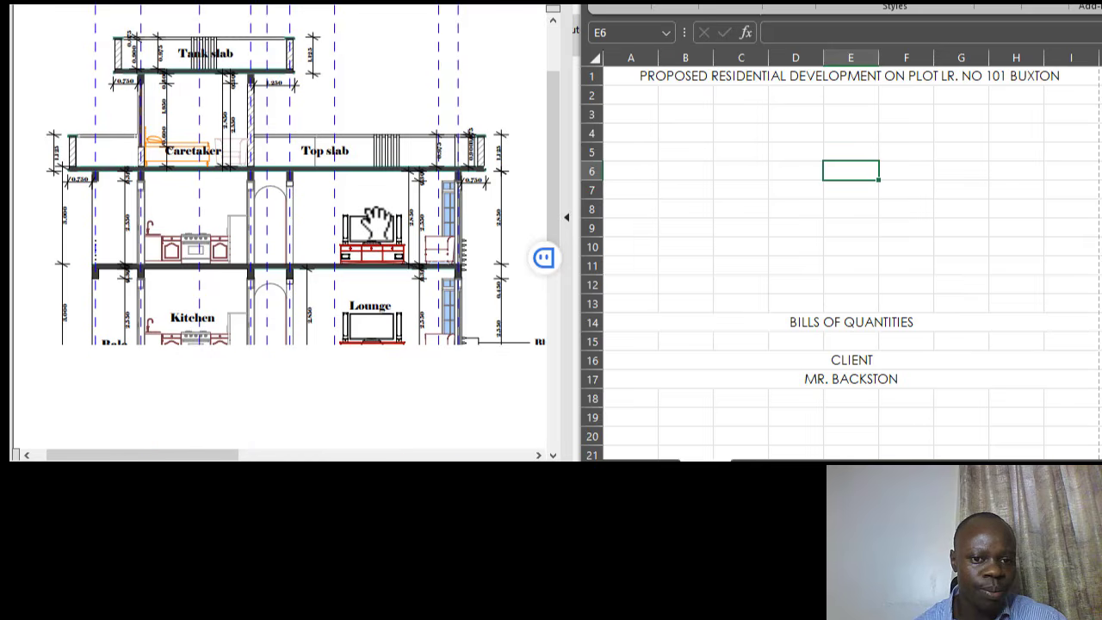
pyautogui.scroll(3, 314, 257)
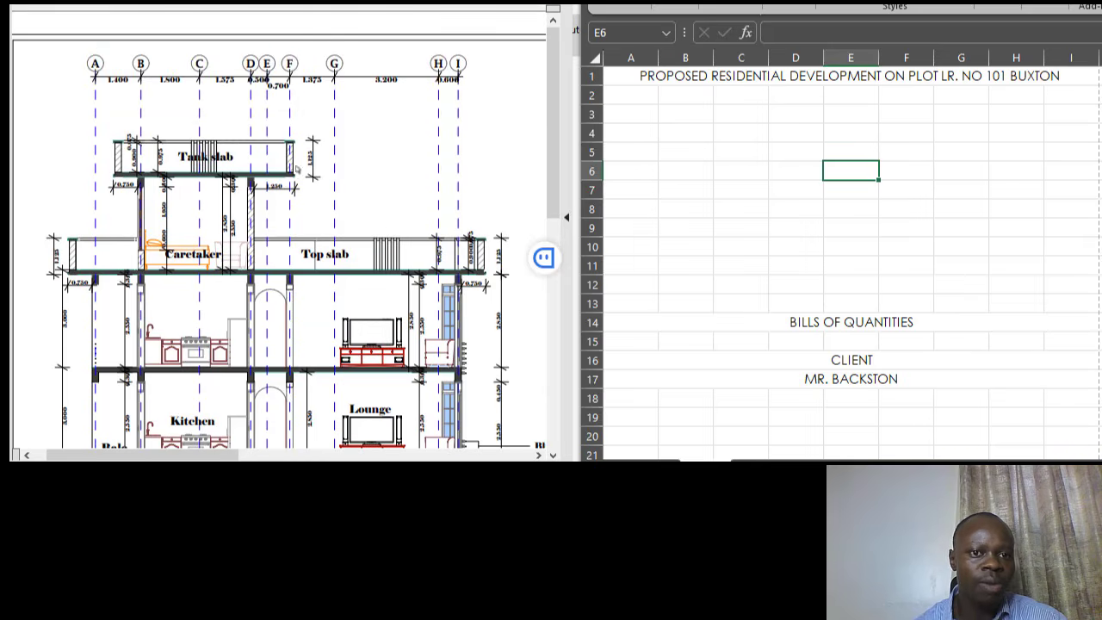
pyautogui.click(831, 153)
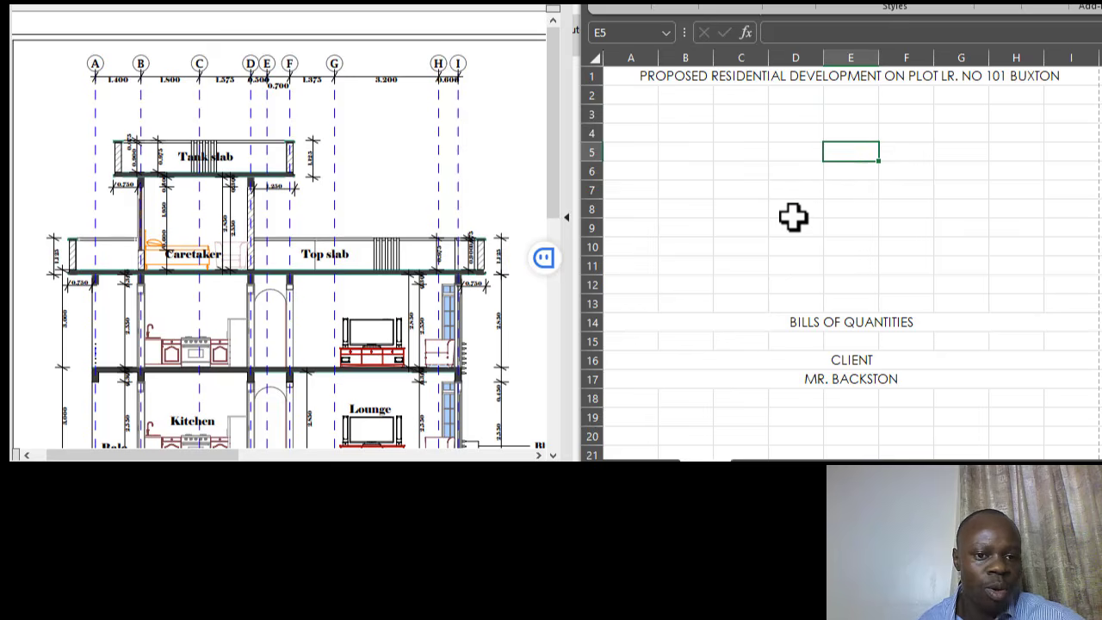
pyautogui.click(362, 3)
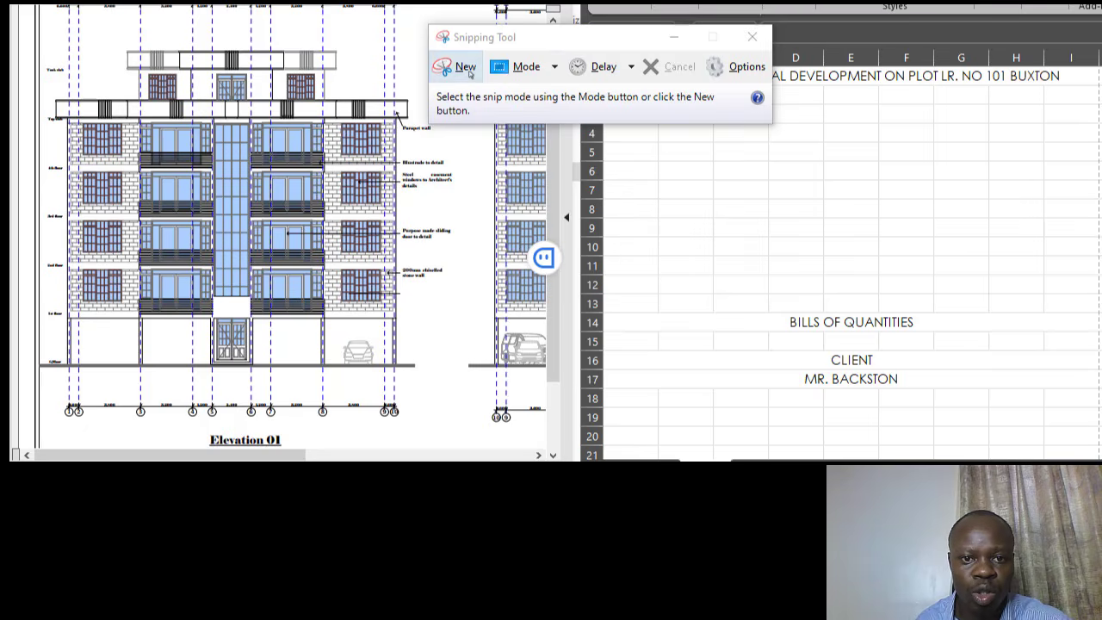
# - Snip the Elevation 01 drawing and paste it into the sheet at cell A2
pyautogui.click(466, 68)
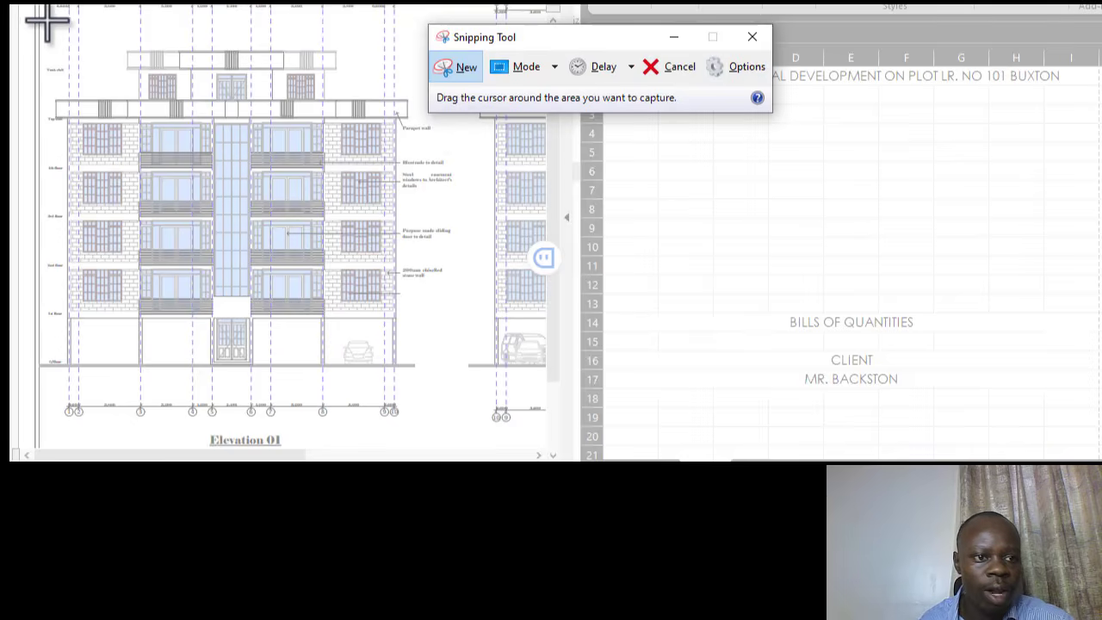
pyautogui.moveTo(40, 25)
pyautogui.mouseDown()
pyautogui.moveTo(323, 349)
pyautogui.moveTo(443, 408)
pyautogui.moveTo(453, 421)
pyautogui.moveTo(435, 431)
pyautogui.mouseUp()
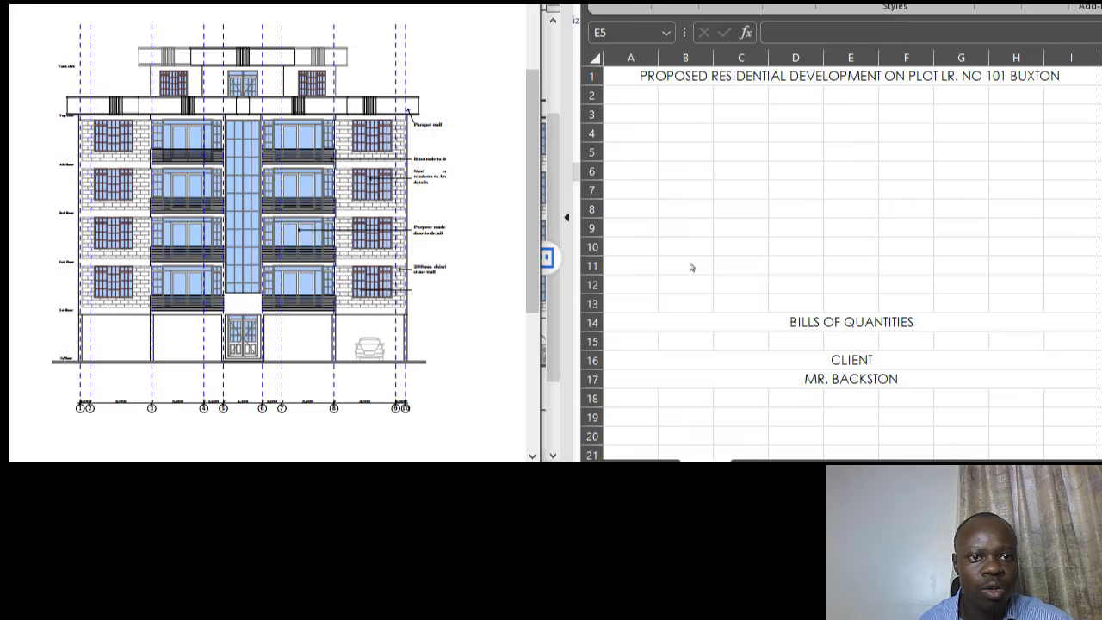
pyautogui.click(629, 97)
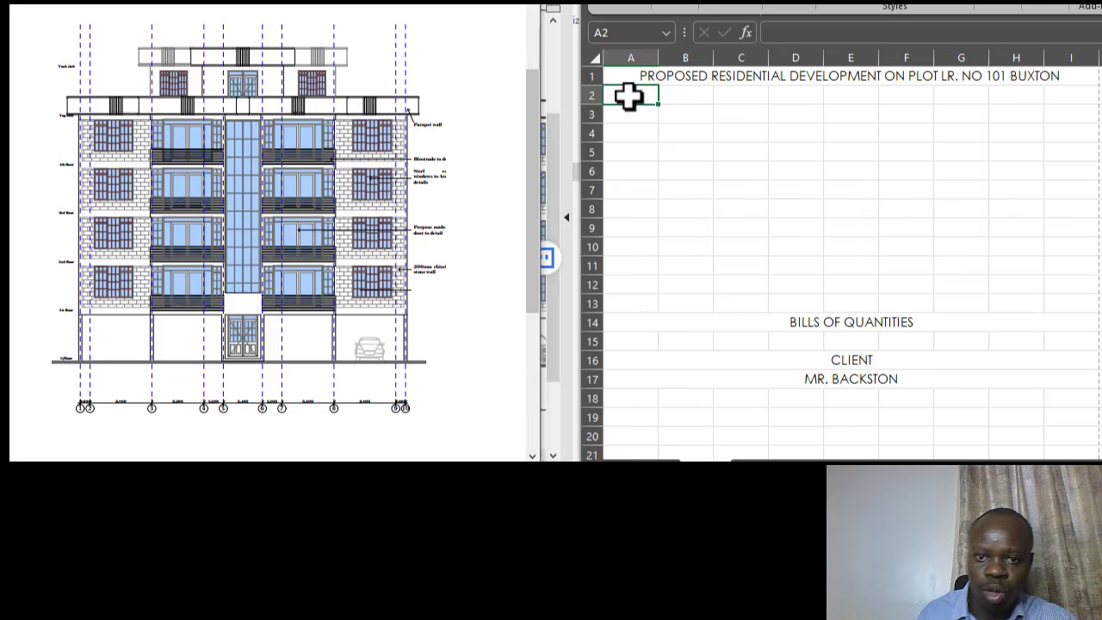
pyautogui.hotkey('ctrl', 'v')
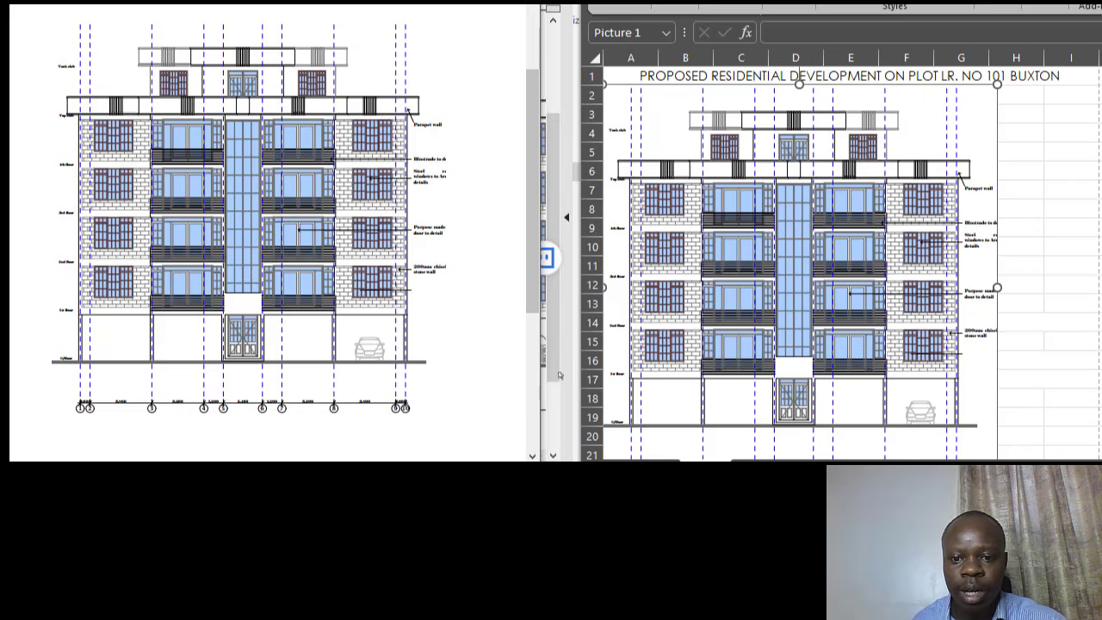
pyautogui.click(654, 478)
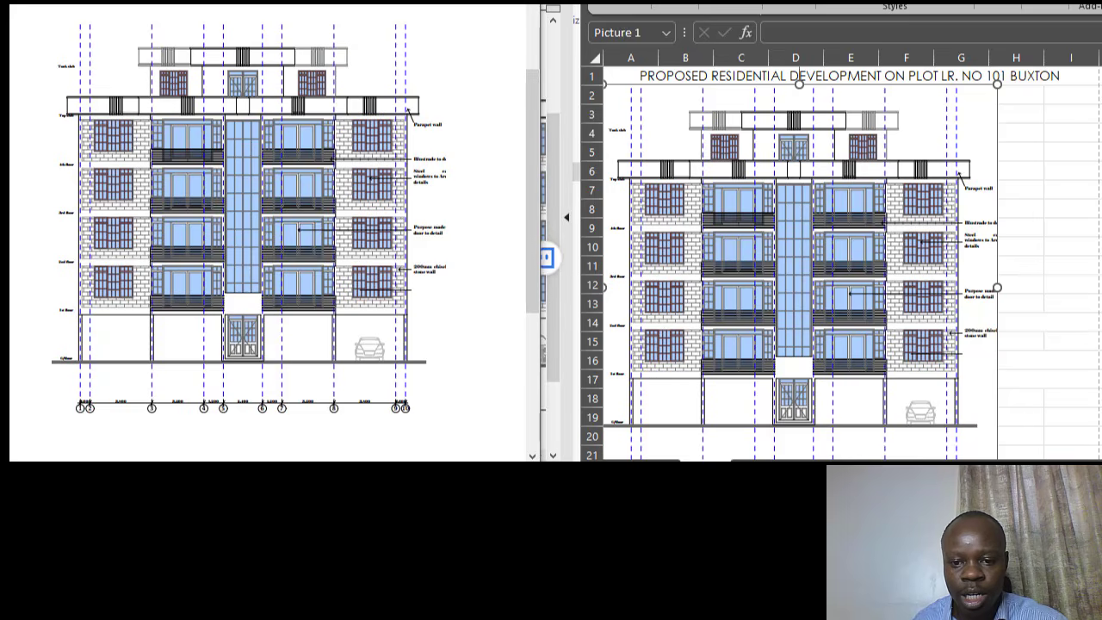
pyautogui.moveTo(672, 449)
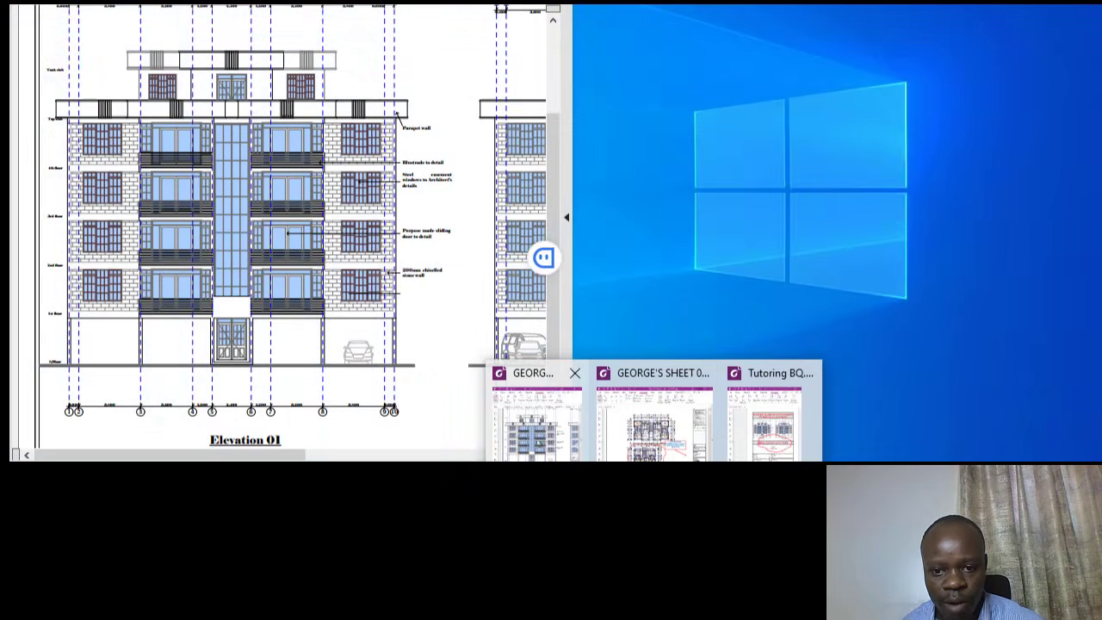
# - Look through the site plan and ground beam drawings in the PDF viewer
pyautogui.click(538, 441)
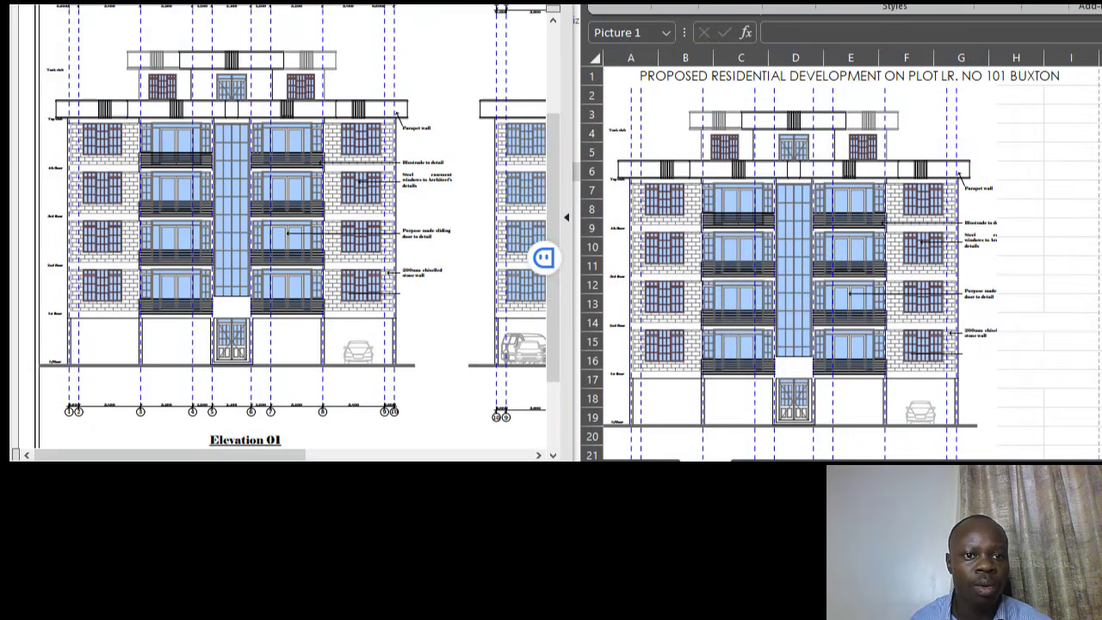
pyautogui.click(274, 2)
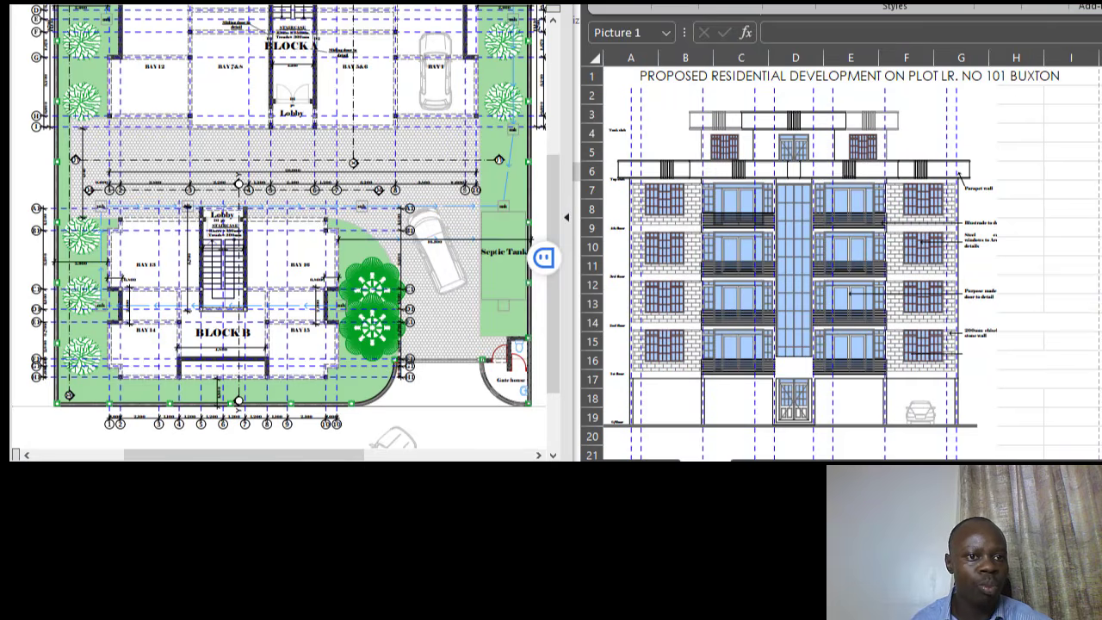
pyautogui.click(405, 2)
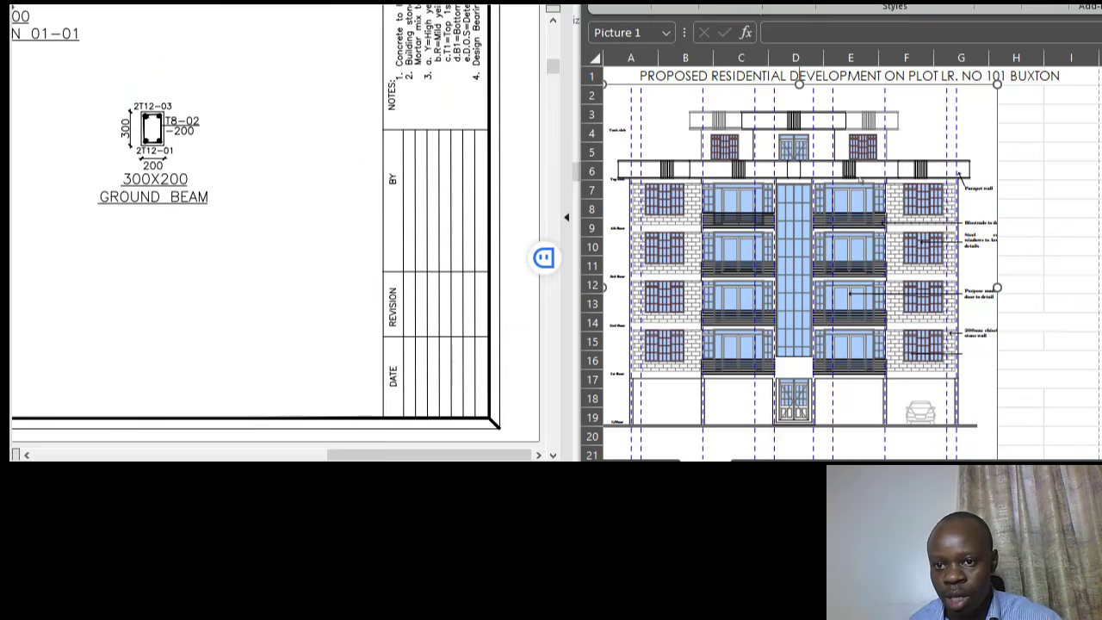
pyautogui.scroll(-1, 862, 181)
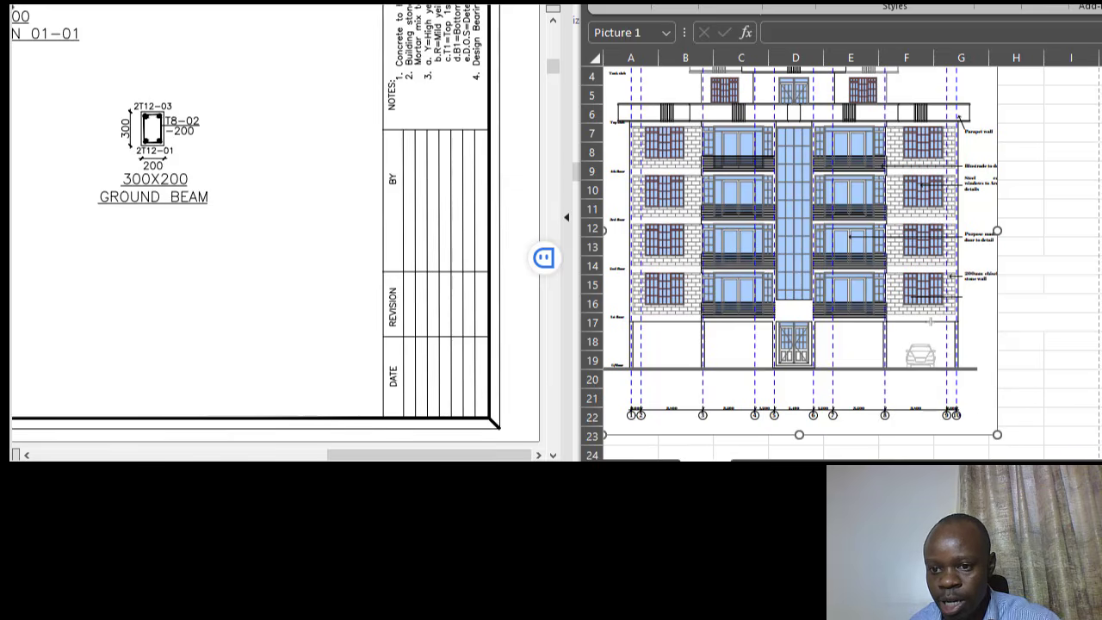
# - Resize and widen the elevation picture so the project title stays uncovered
pyautogui.moveTo(998, 435); pyautogui.dragTo(825, 221)
pyautogui.scroll(1, 854, 222)
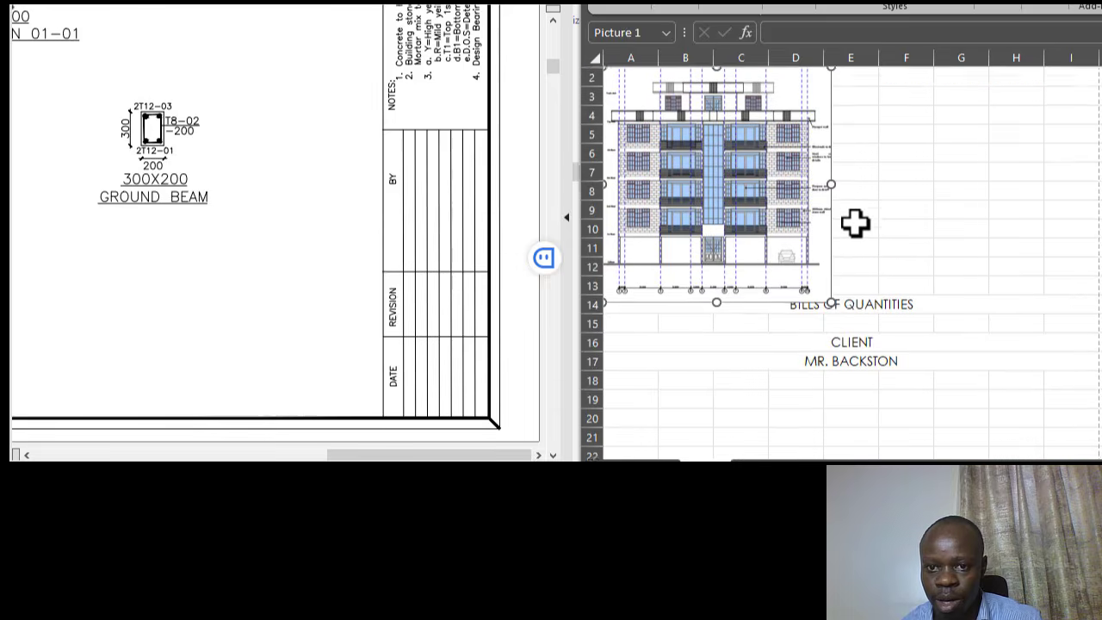
pyautogui.moveTo(768, 175); pyautogui.dragTo(866, 166)
pyautogui.moveTo(935, 193); pyautogui.dragTo(1051, 192)
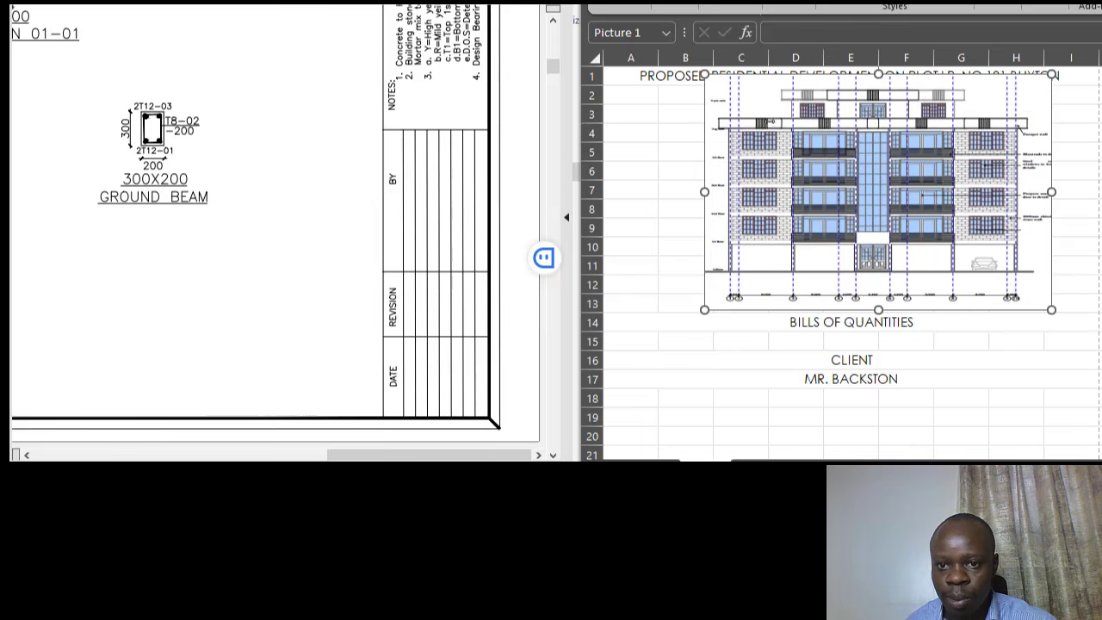
pyautogui.moveTo(878, 74); pyautogui.dragTo(879, 91)
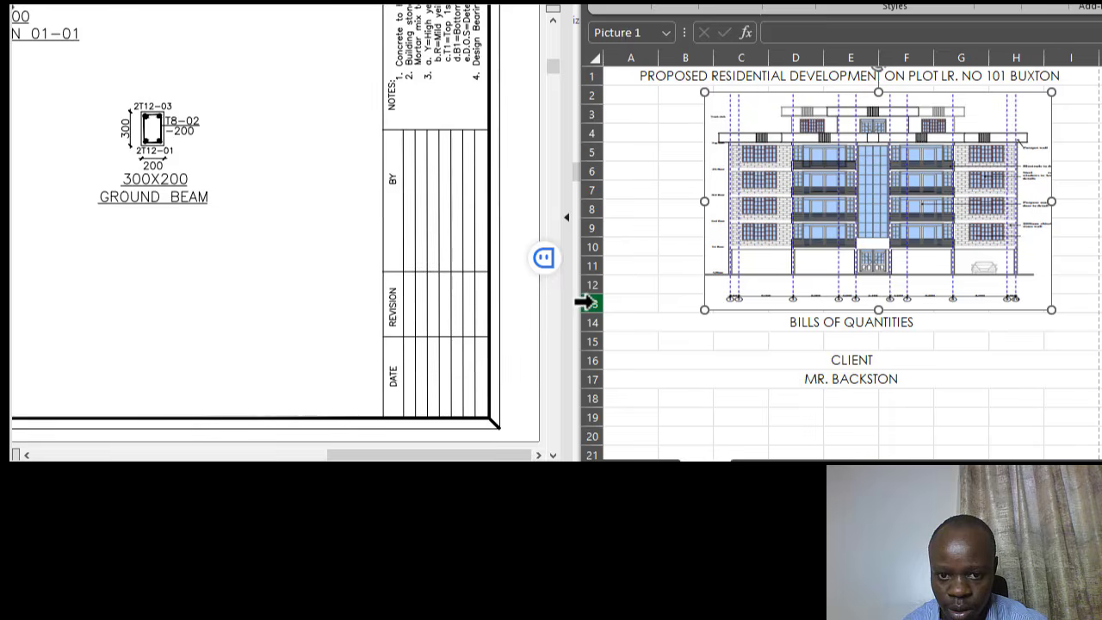
pyautogui.moveTo(585, 303); pyautogui.dragTo(595, 378)
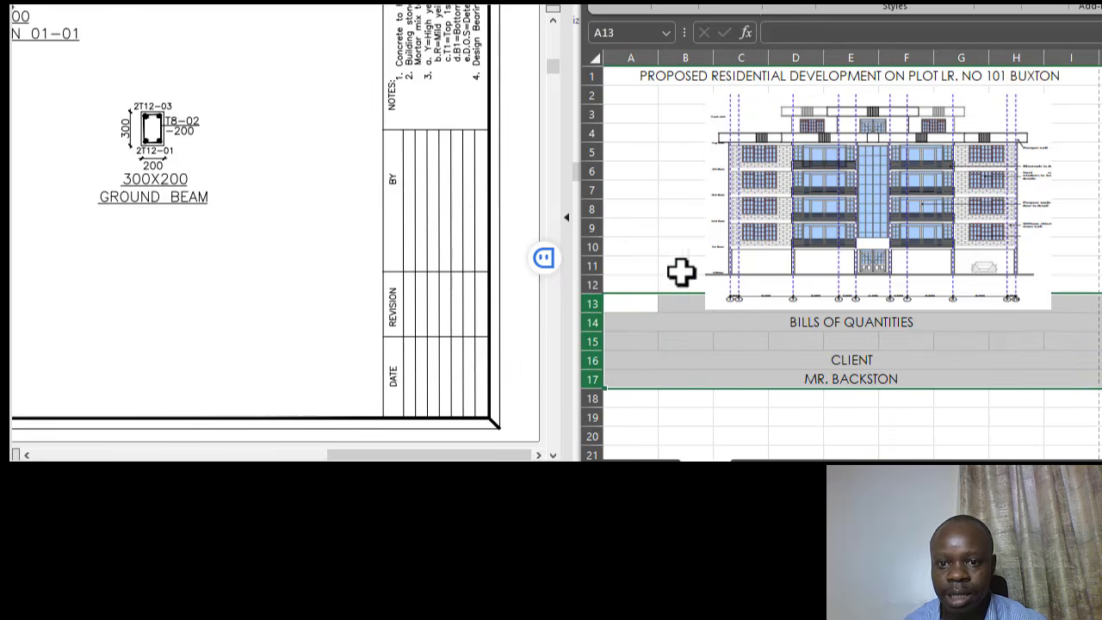
# - Insert five blank rows at 13–17 and enlarge the elevation picture across columns A–H to row 16
pyautogui.rightClick(706, 299)
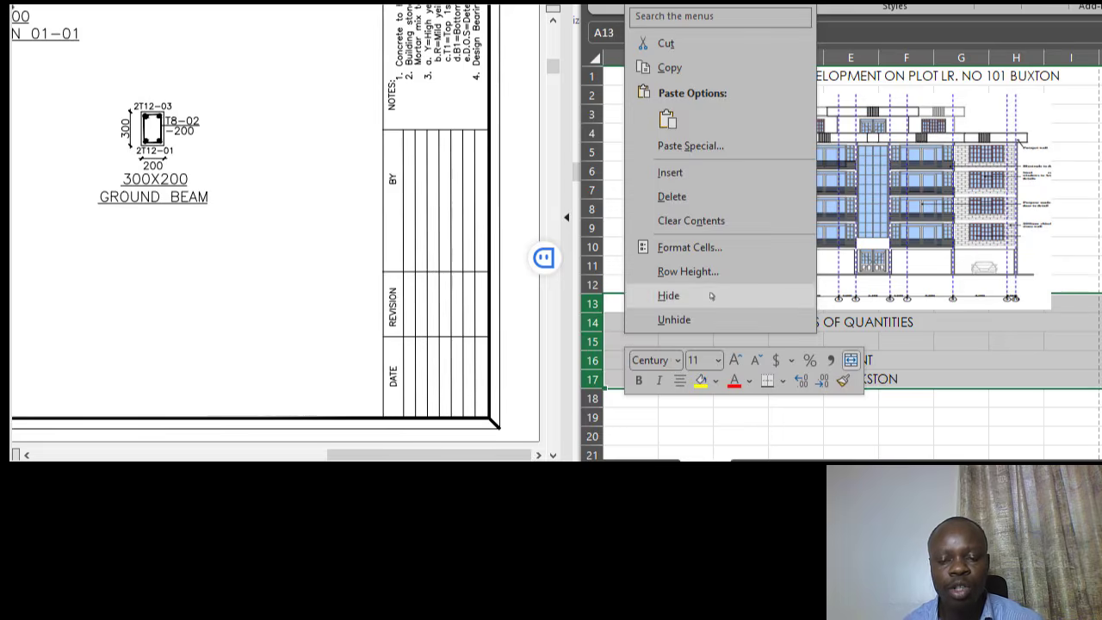
pyautogui.click(709, 176)
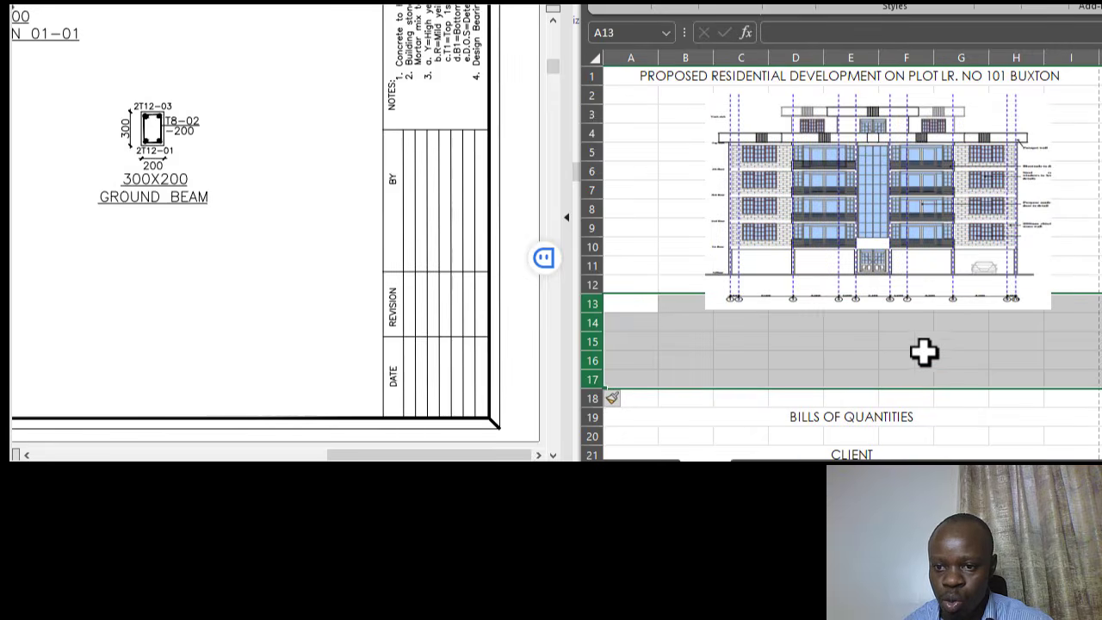
pyautogui.click(924, 352)
pyautogui.click(888, 220)
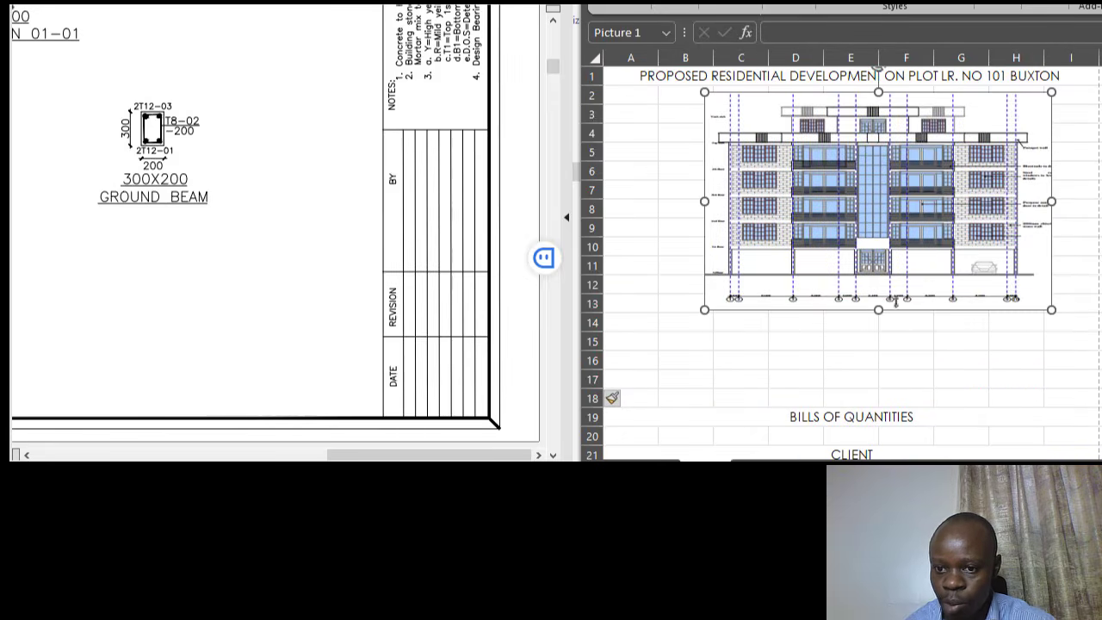
pyautogui.moveTo(839, 245); pyautogui.dragTo(790, 250)
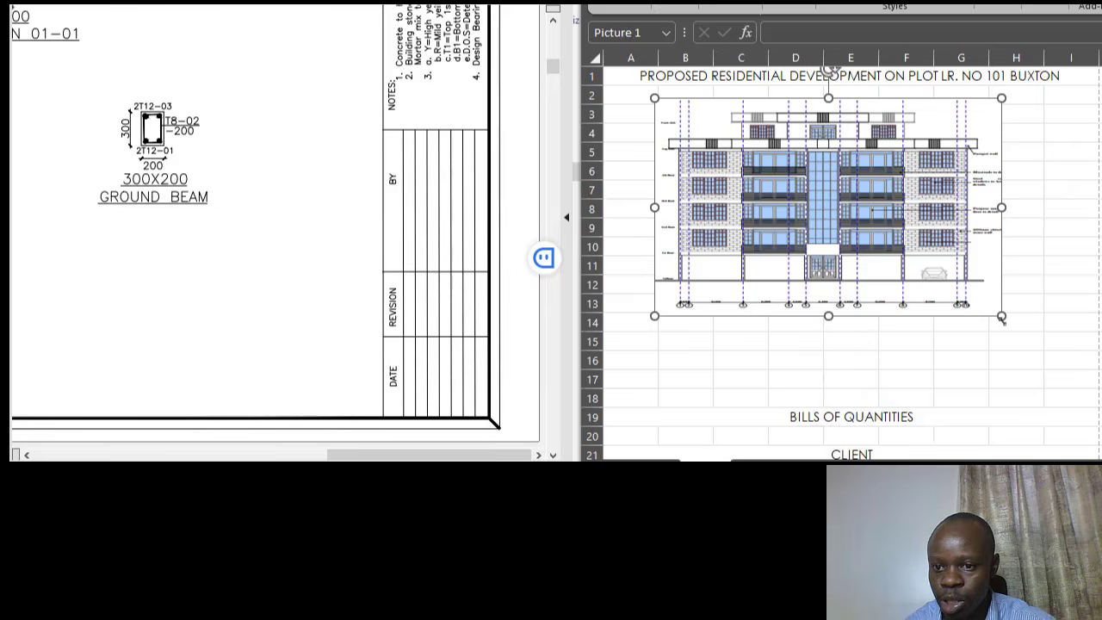
pyautogui.moveTo(1004, 315); pyautogui.dragTo(1032, 360)
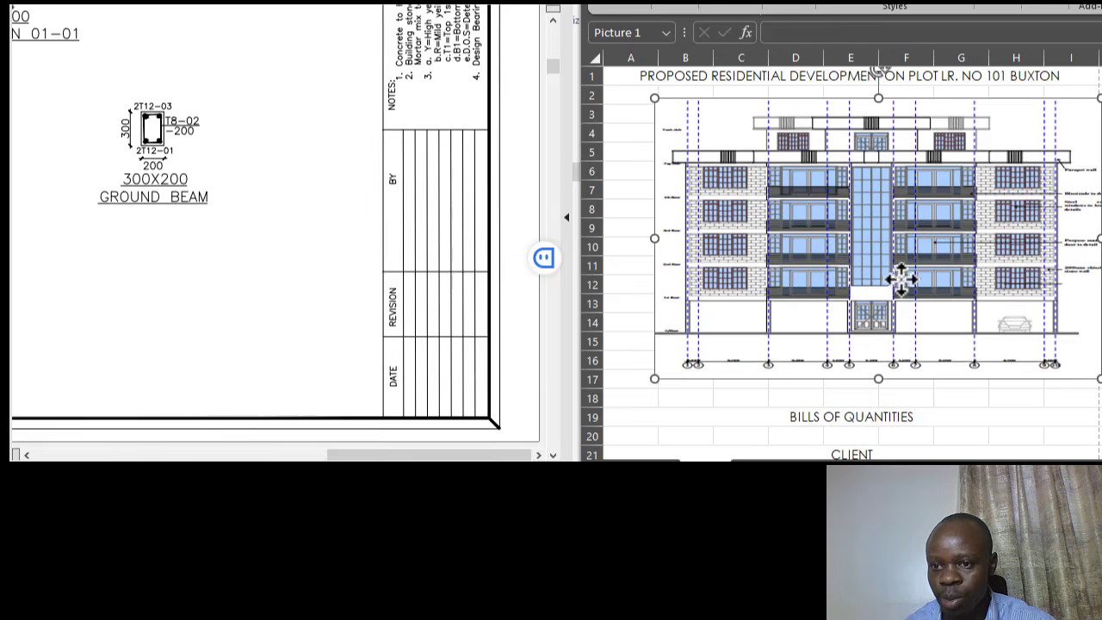
pyautogui.moveTo(900, 278); pyautogui.dragTo(872, 277)
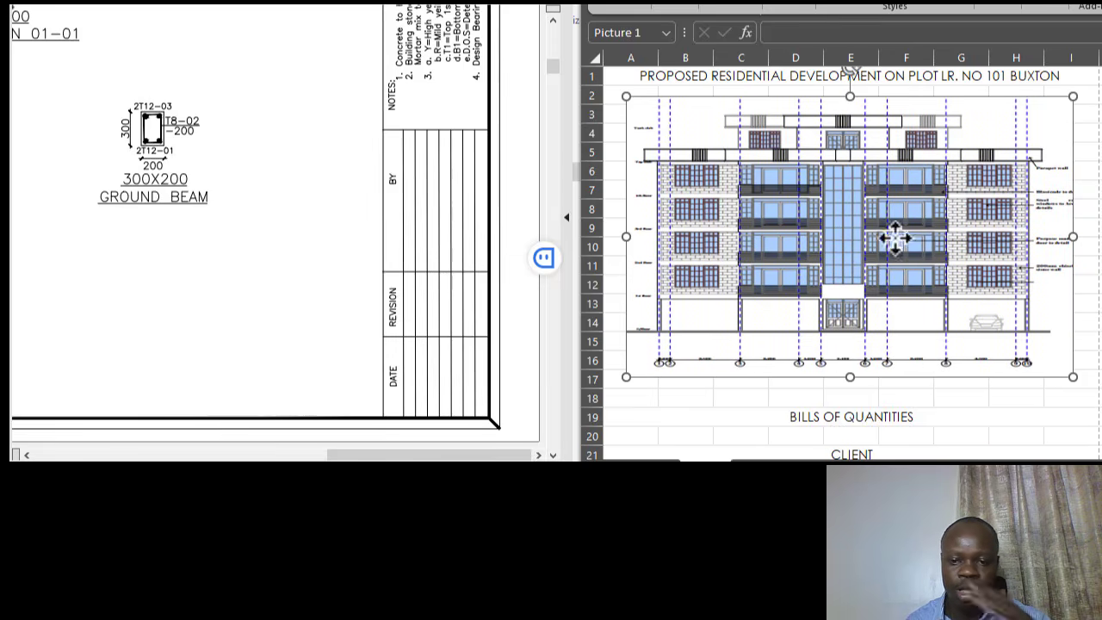
pyautogui.moveTo(626, 244); pyautogui.dragTo(609, 233)
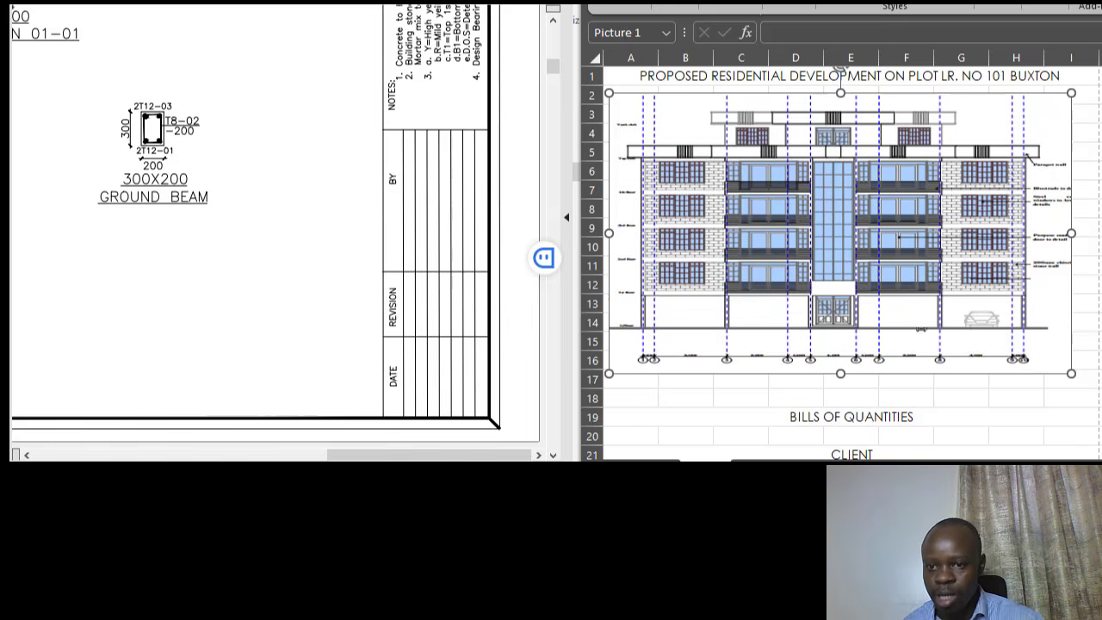
# - Make row 1 31.50 points tall with the project title middle-aligned
pyautogui.click(629, 80)
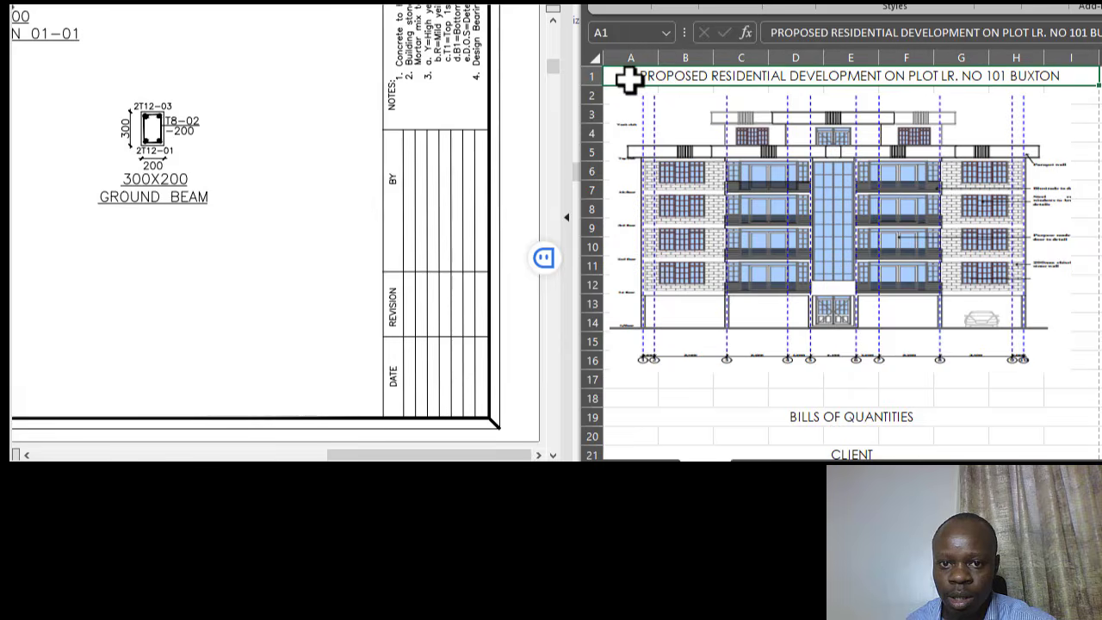
pyautogui.moveTo(595, 86); pyautogui.dragTo(595, 104)
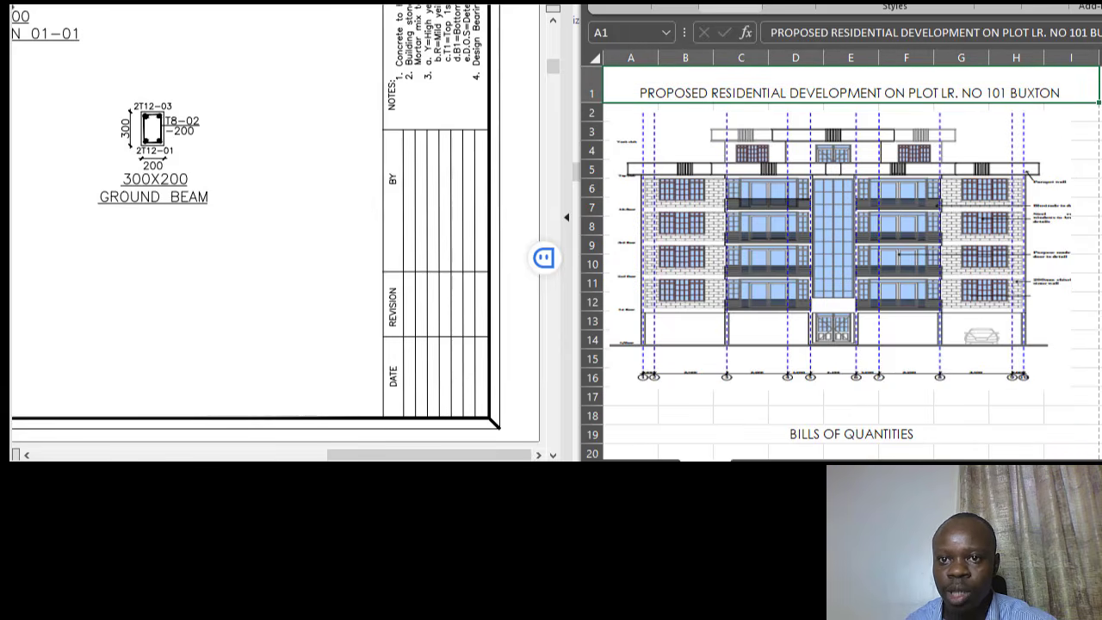
pyautogui.click(724, 7)
pyautogui.click(738, 34)
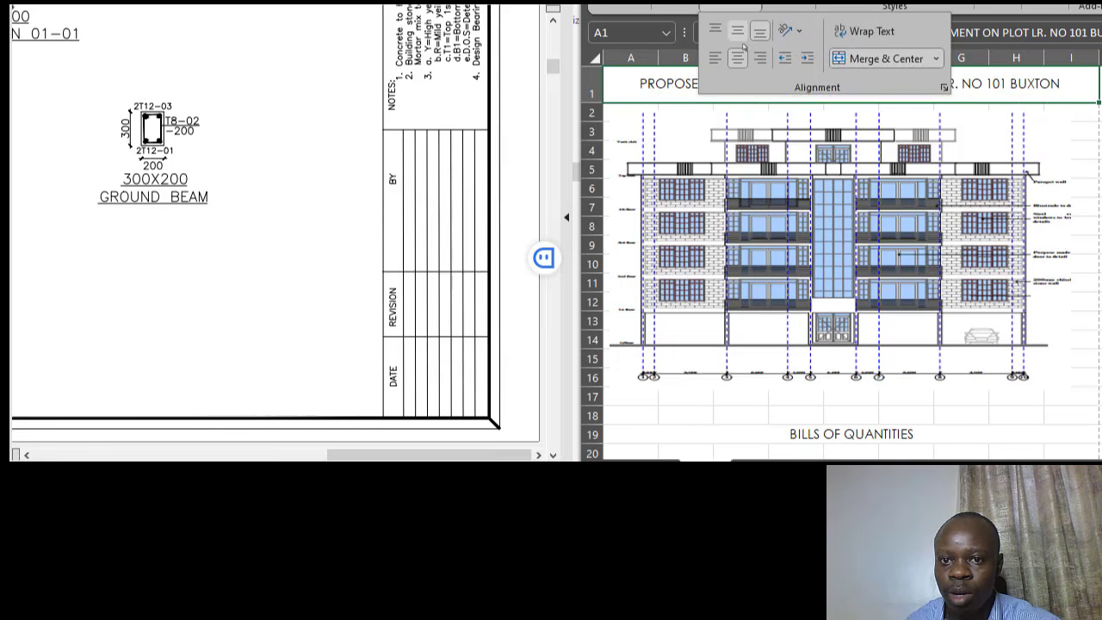
# - Nudge the elevation picture slightly to the right and deselect it
pyautogui.click(1038, 298)
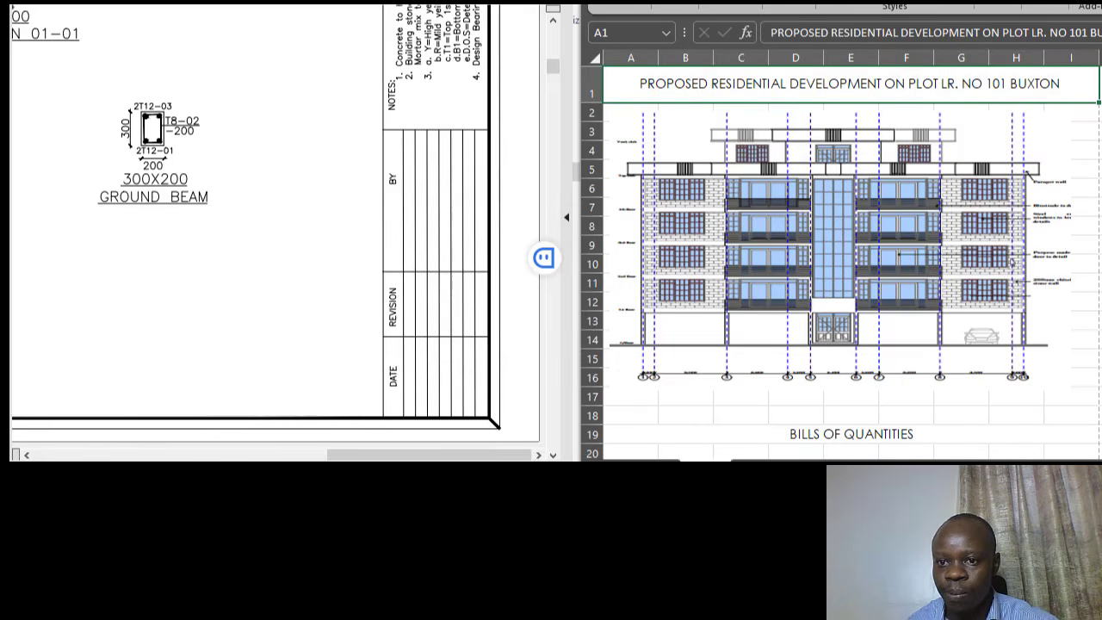
pyautogui.click(875, 219)
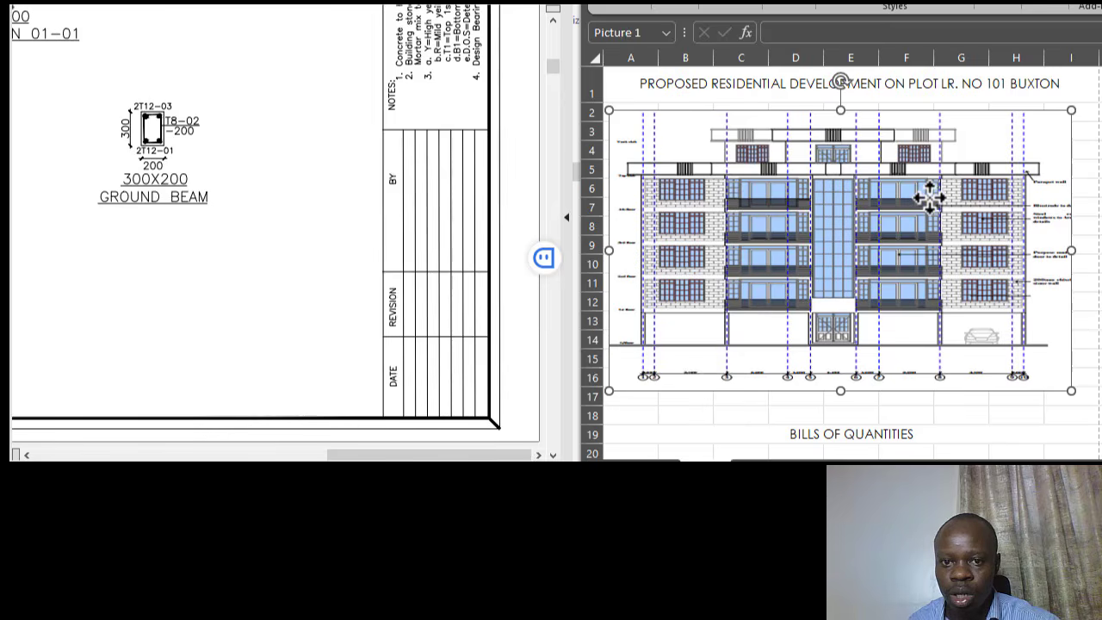
pyautogui.moveTo(930, 198); pyautogui.dragTo(934, 198)
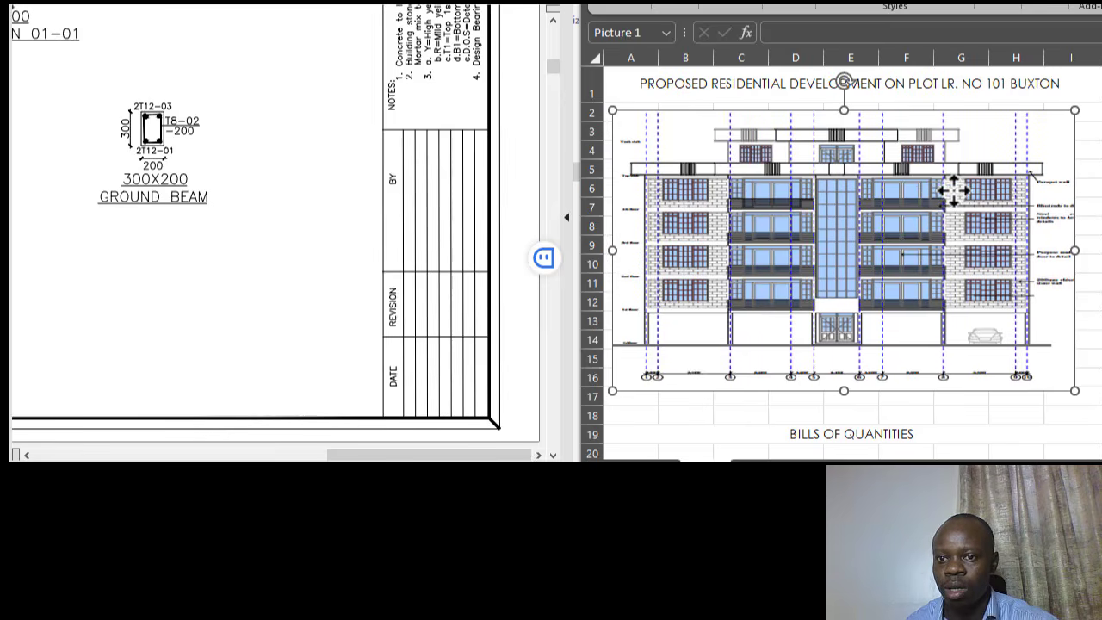
pyautogui.scroll(-1, 861, 284)
pyautogui.click(844, 341)
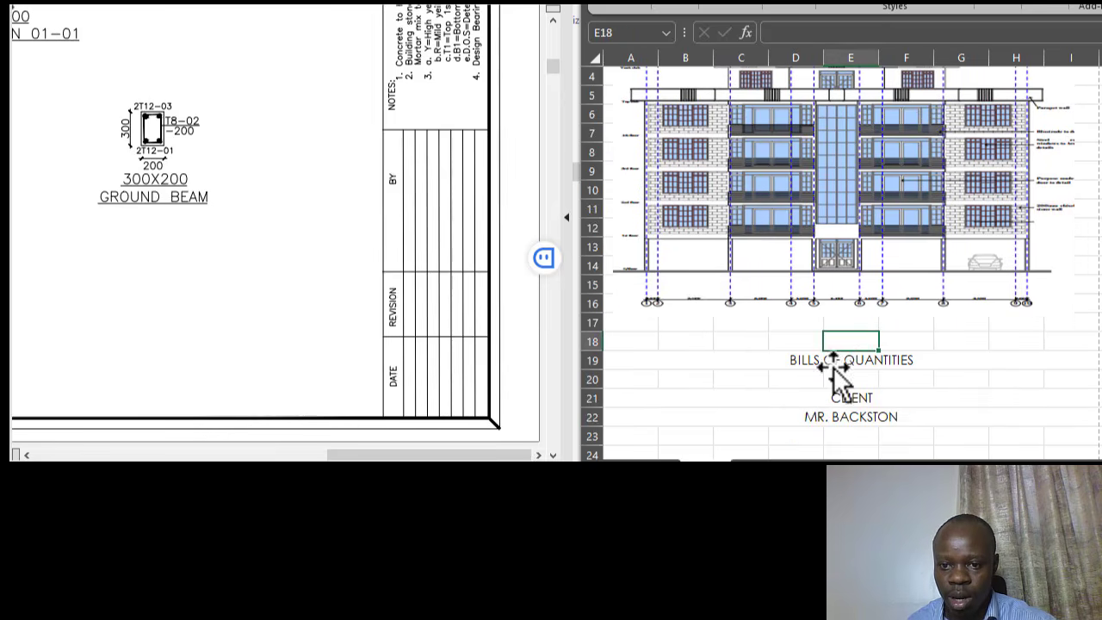
# - Delete empty row 18 so BILLS OF QUANTITIES moves up to row 18
pyautogui.click(873, 259)
pyautogui.click(896, 359)
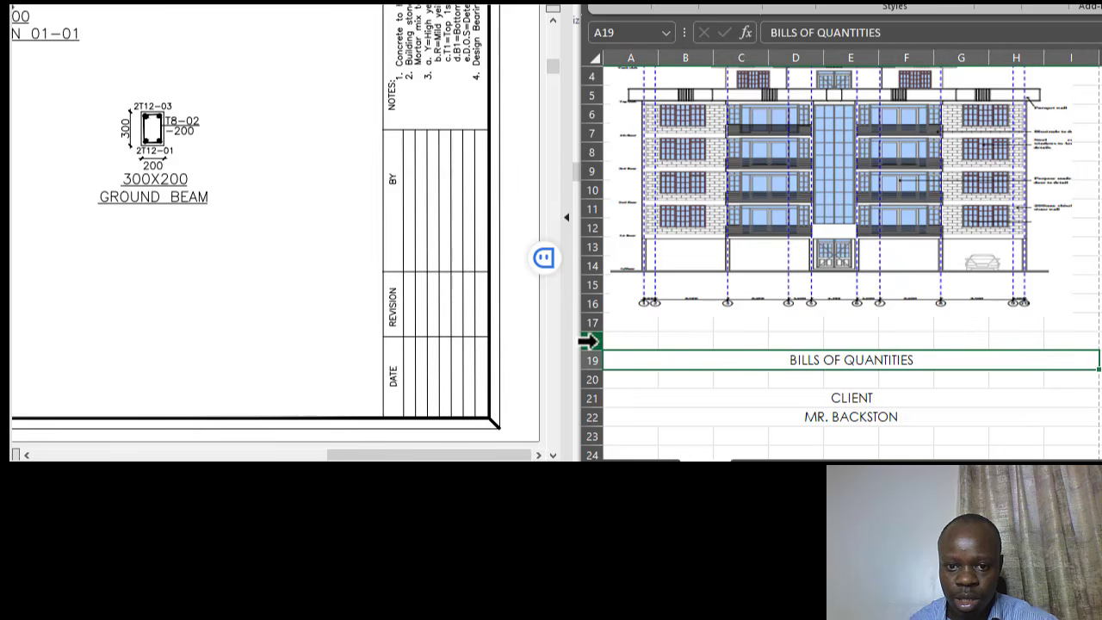
pyautogui.click(650, 324)
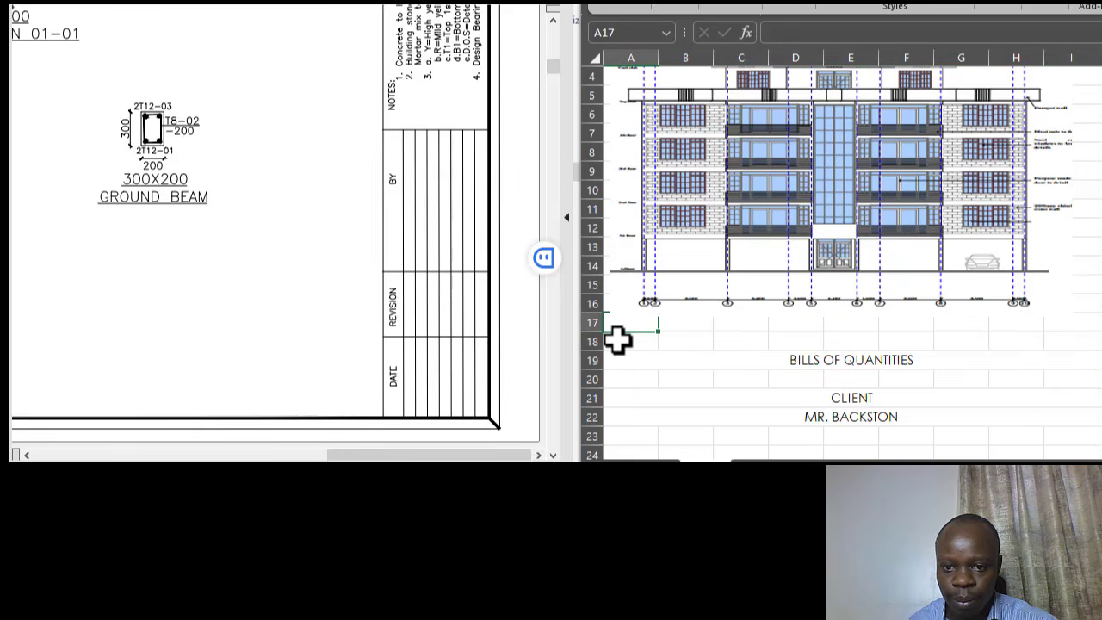
pyautogui.click(782, 329)
pyautogui.click(731, 342)
pyautogui.click(592, 344)
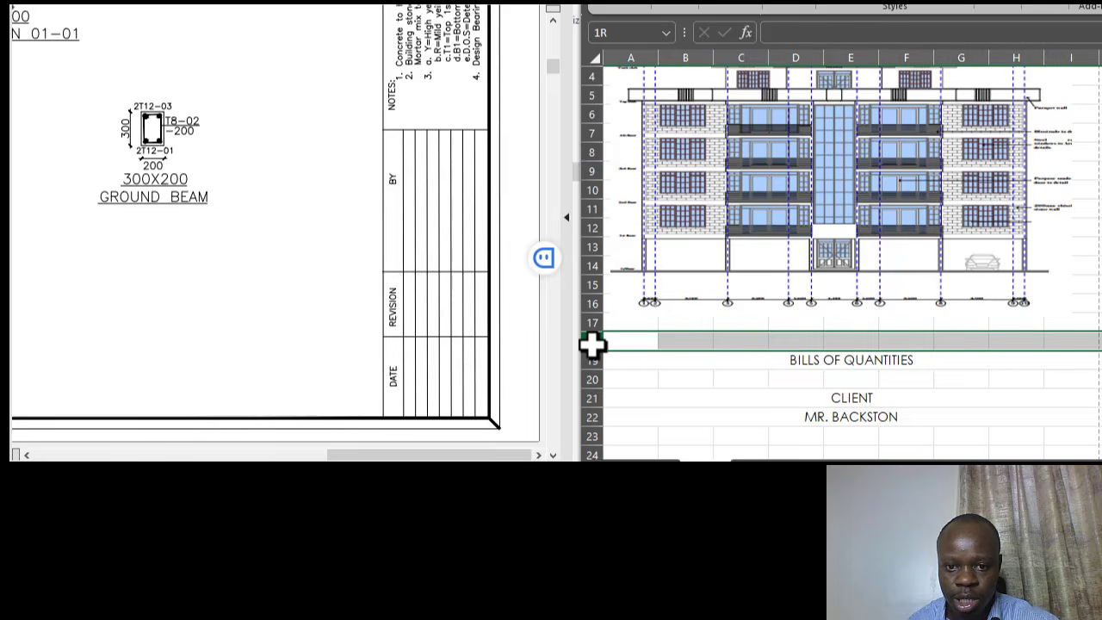
pyautogui.rightClick(592, 343)
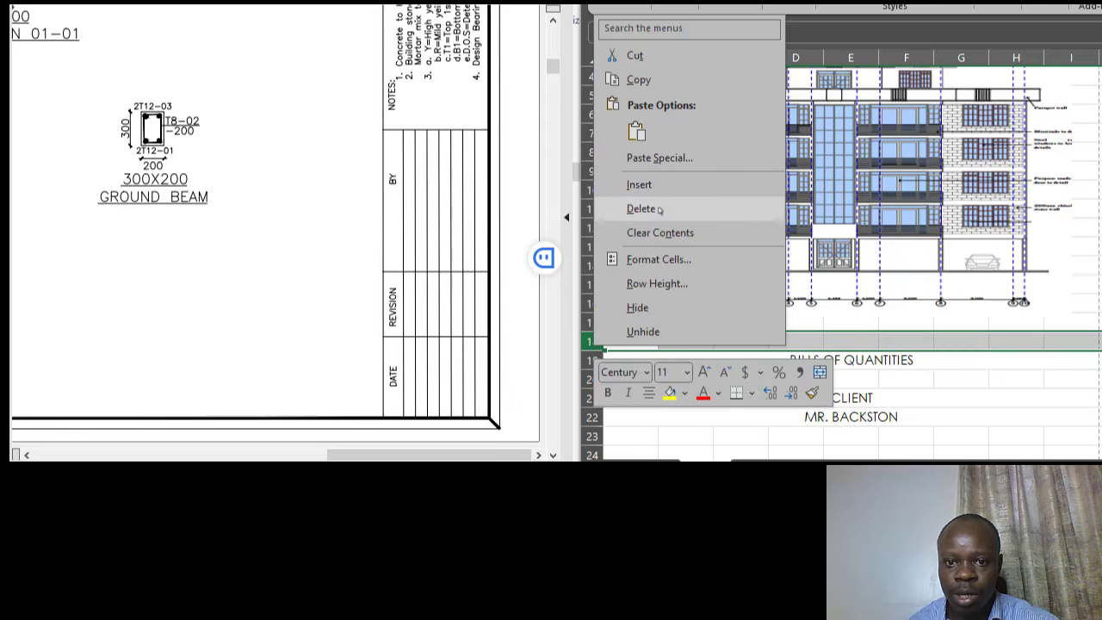
pyautogui.press('Escape')
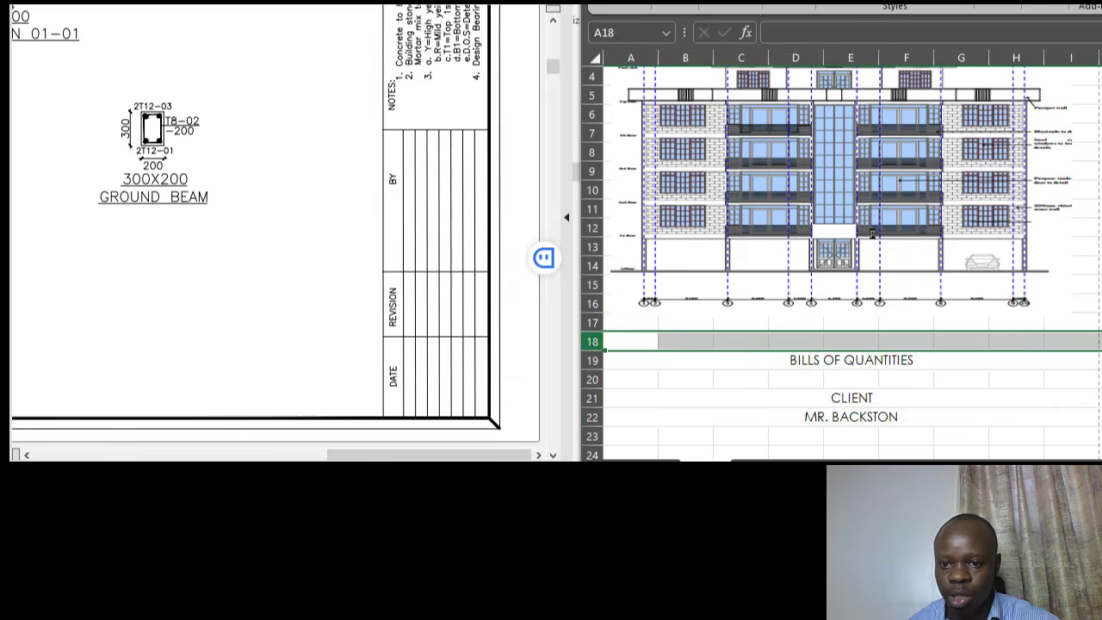
pyautogui.hotkey('ctrl', '-')
pyautogui.scroll(-1, 872, 233)
# - Insert a blank row above CLIENT, pushing it down to row 21
pyautogui.click(891, 302)
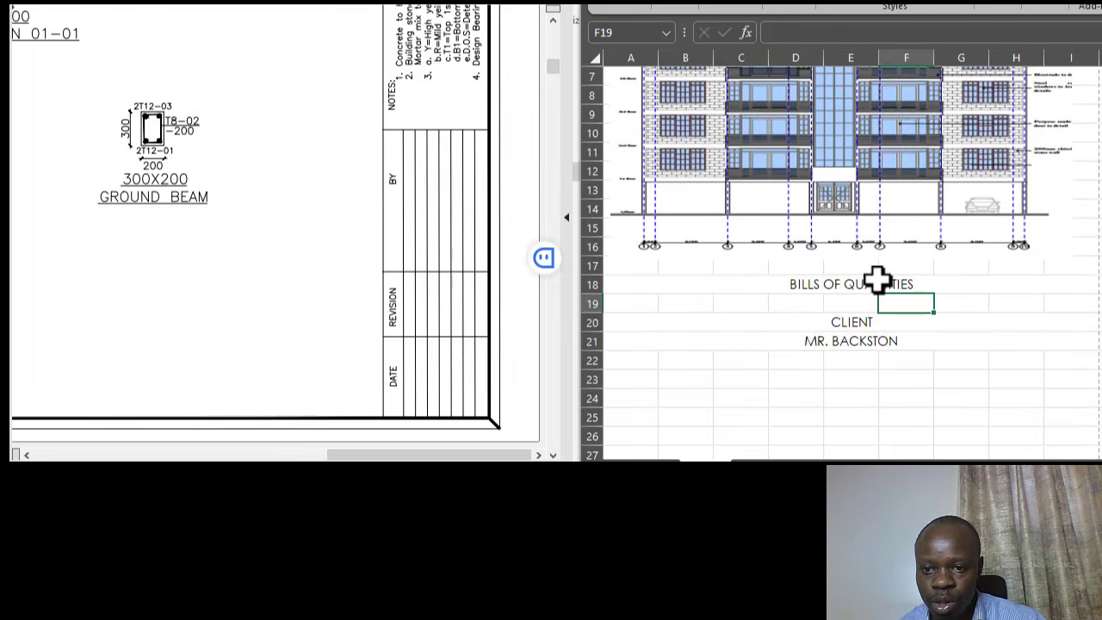
pyautogui.click(877, 280)
pyautogui.scroll(-1, 886, 278)
pyautogui.click(845, 263)
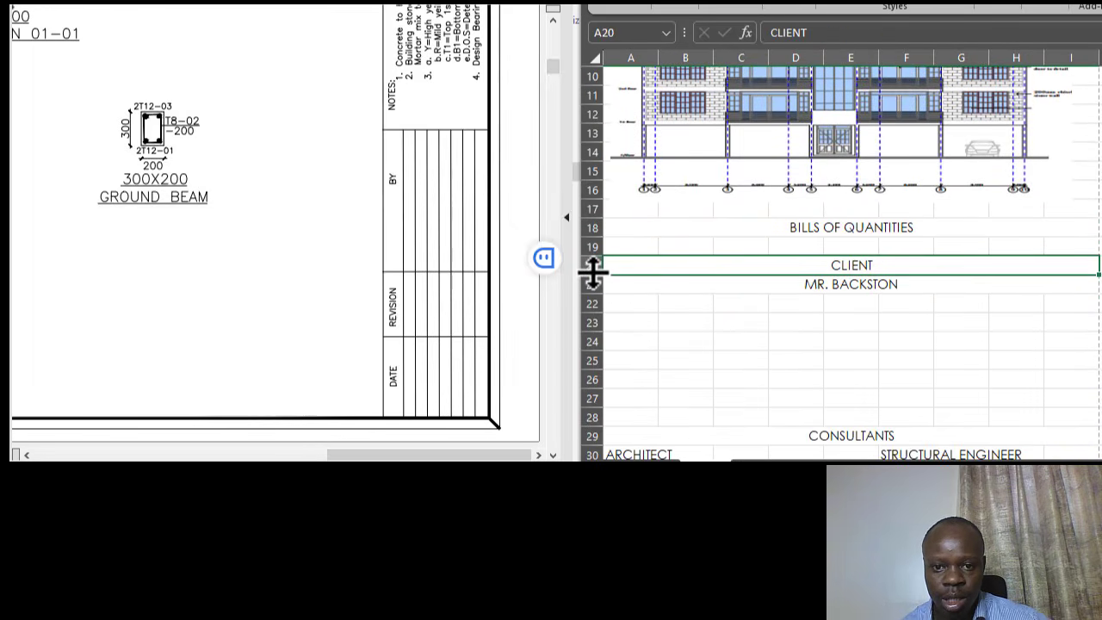
pyautogui.click(594, 262)
pyautogui.rightClick(586, 263)
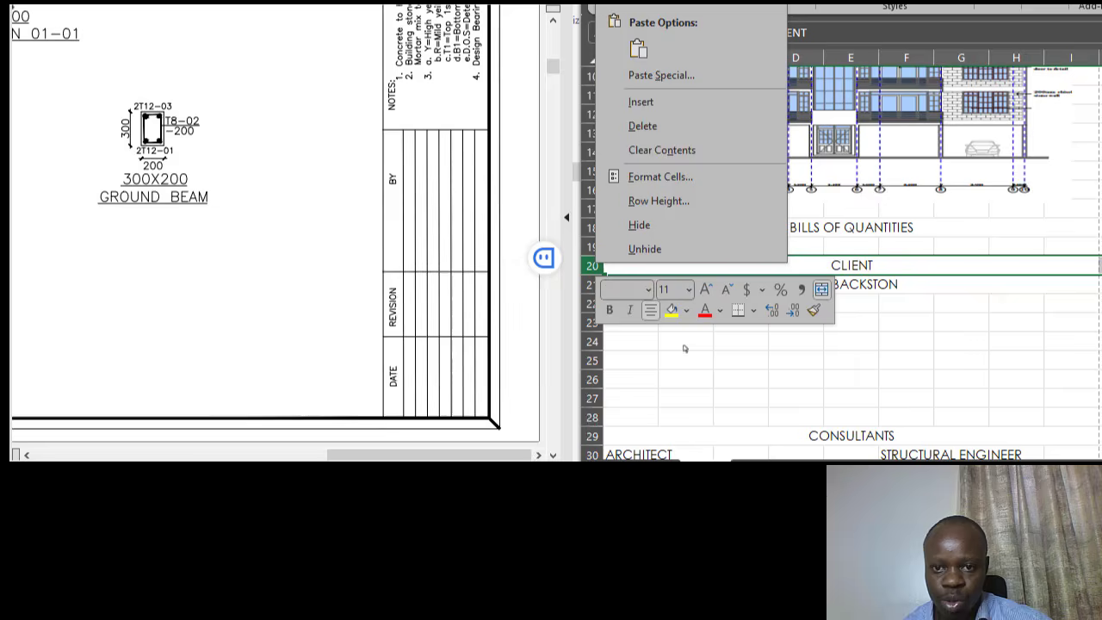
pyautogui.click(638, 101)
pyautogui.click(910, 338)
pyautogui.click(882, 267)
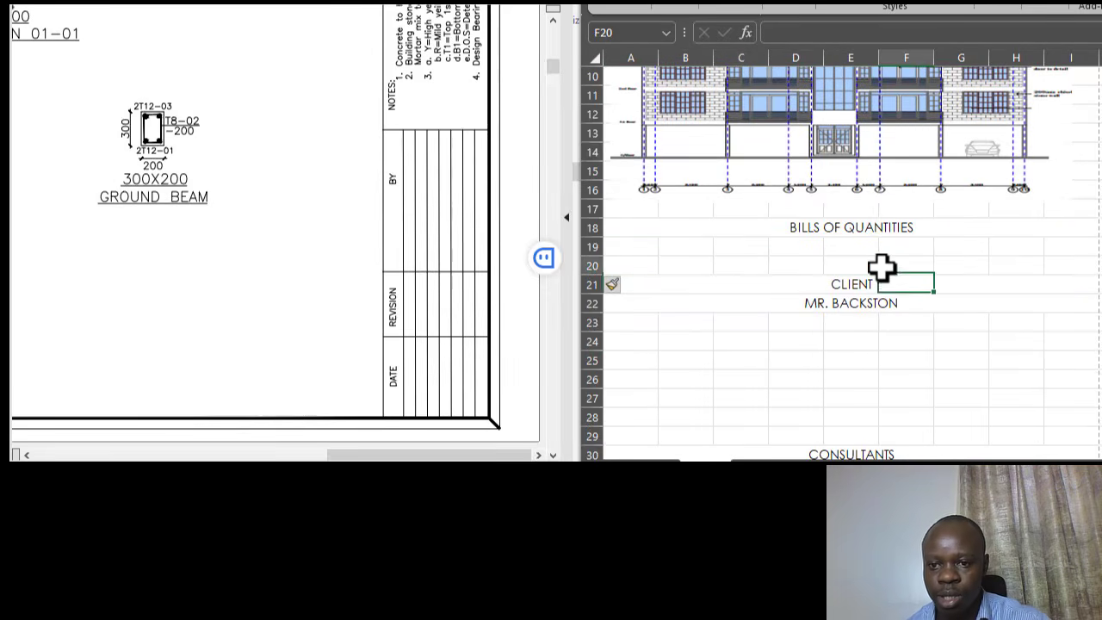
pyautogui.click(850, 290)
pyautogui.click(853, 308)
pyautogui.scroll(-6, 900, 304)
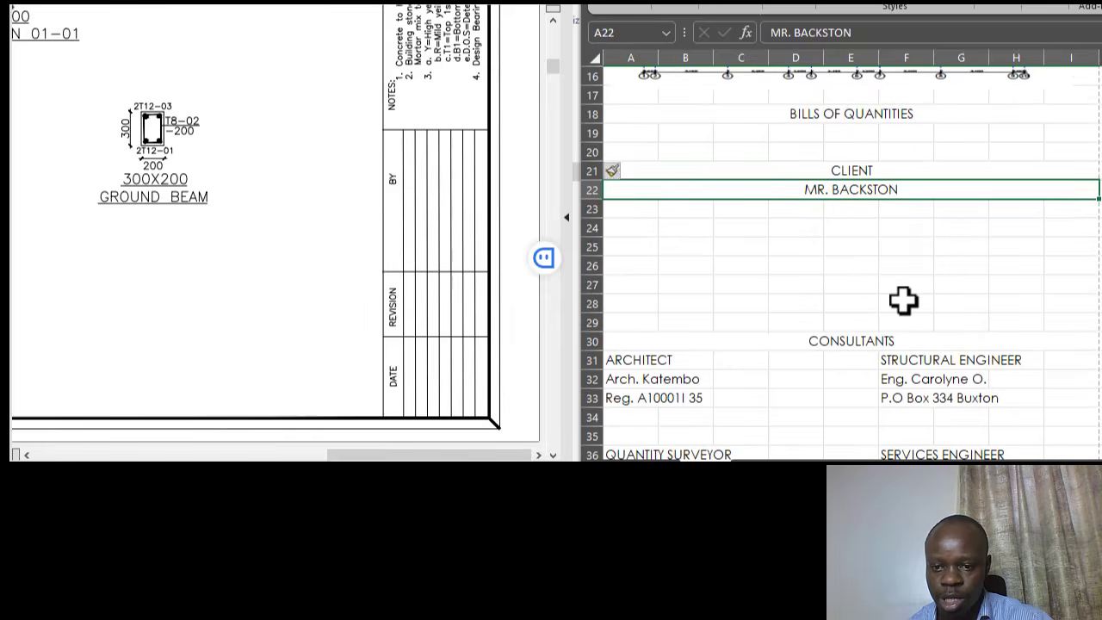
pyautogui.scroll(-1, 910, 300)
pyautogui.scroll(1, 913, 297)
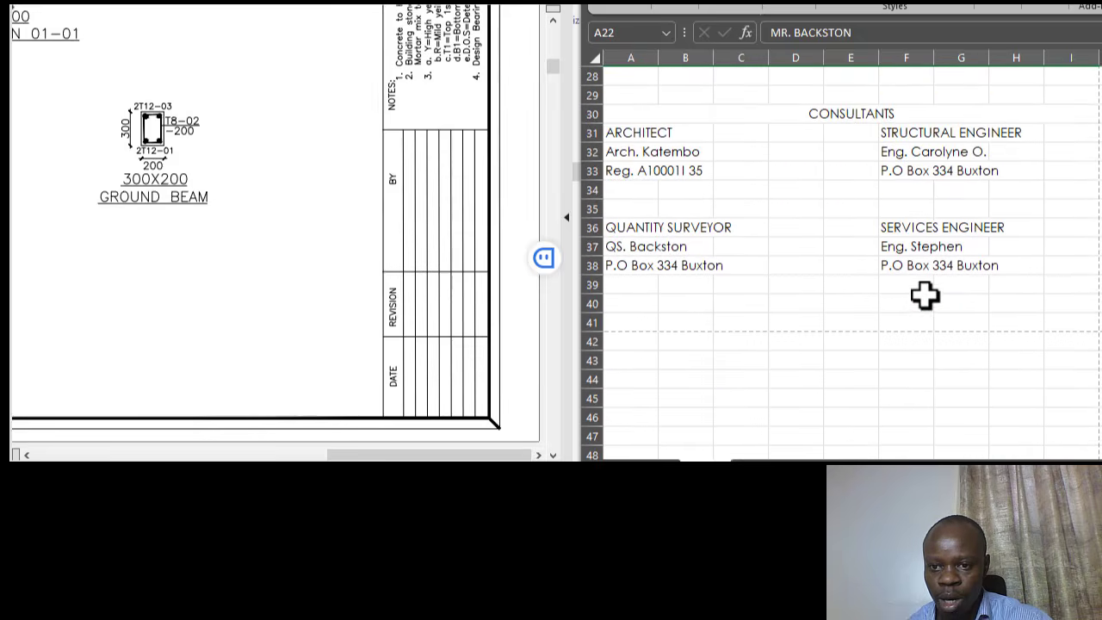
pyautogui.scroll(-3, 913, 284)
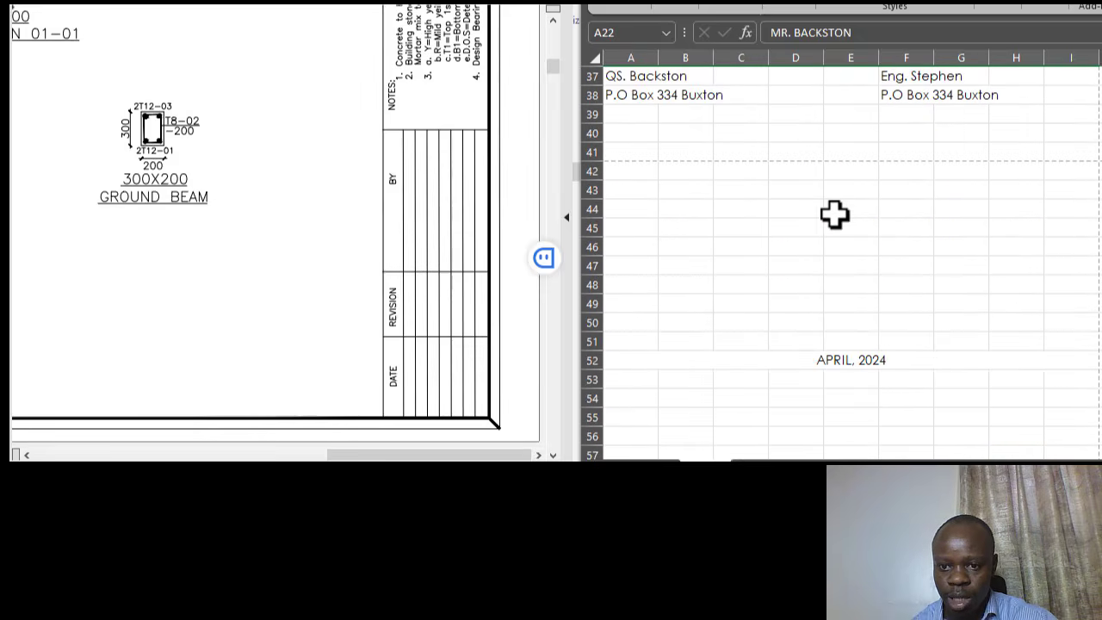
# - Delete empty rows 40–50 so the APRIL, 2024 date moves up to row 41
pyautogui.moveTo(584, 131); pyautogui.dragTo(605, 327)
pyautogui.rightClick(724, 211)
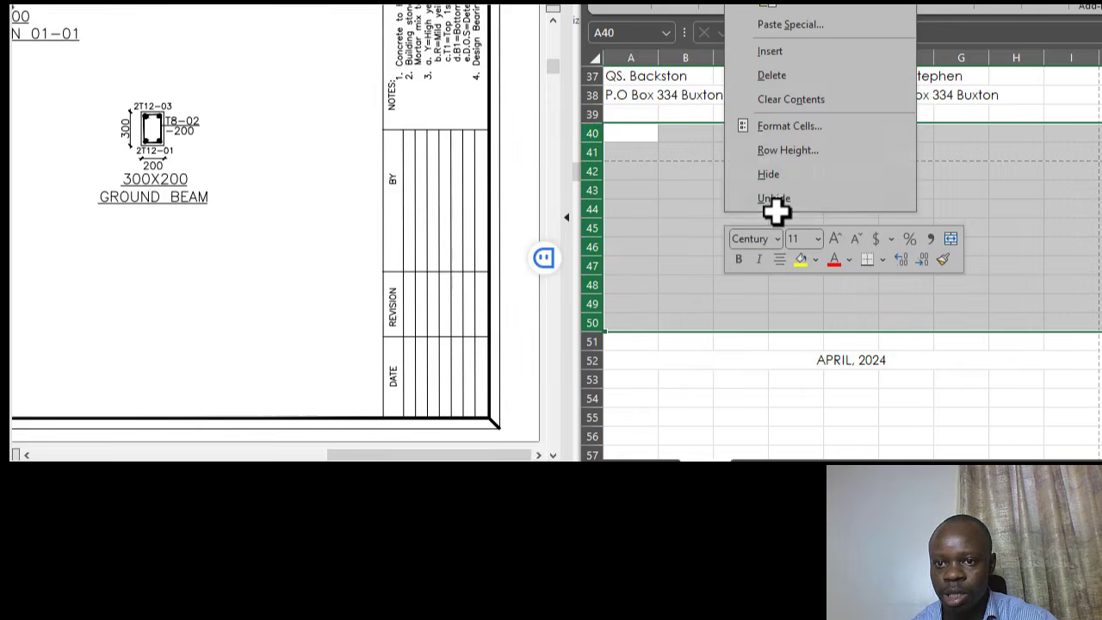
pyautogui.press('Escape')
pyautogui.hotkey('ctrl', '-')
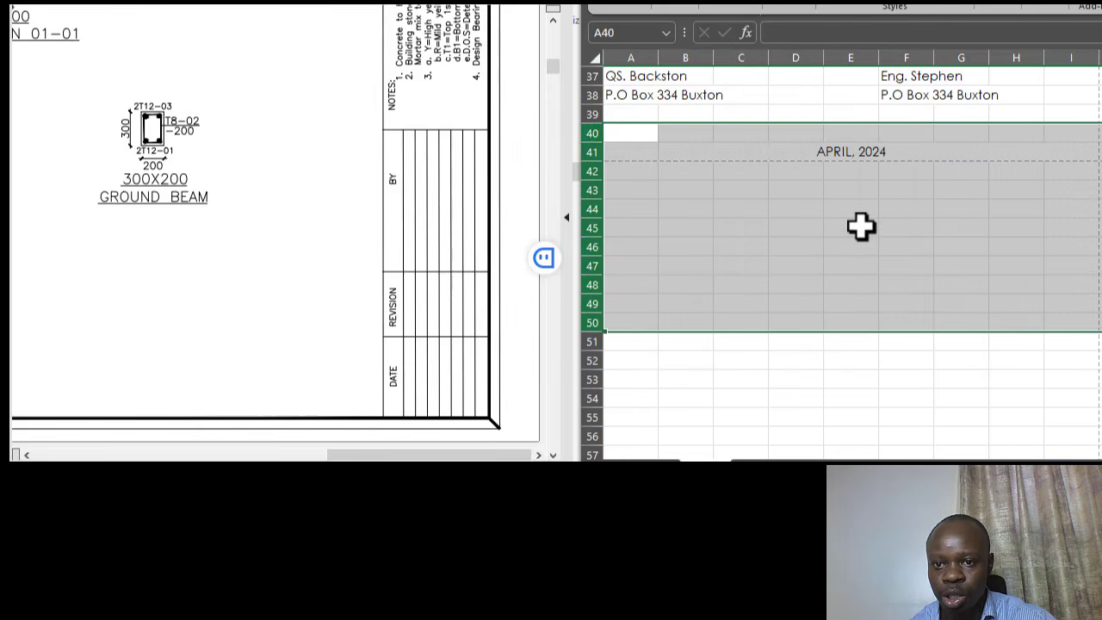
pyautogui.click(851, 245)
# - Scroll from the CONSULTANTS section back up toward row 1 and the project title
pyautogui.scroll(1, 1001, 282)
pyautogui.scroll(3, 1004, 289)
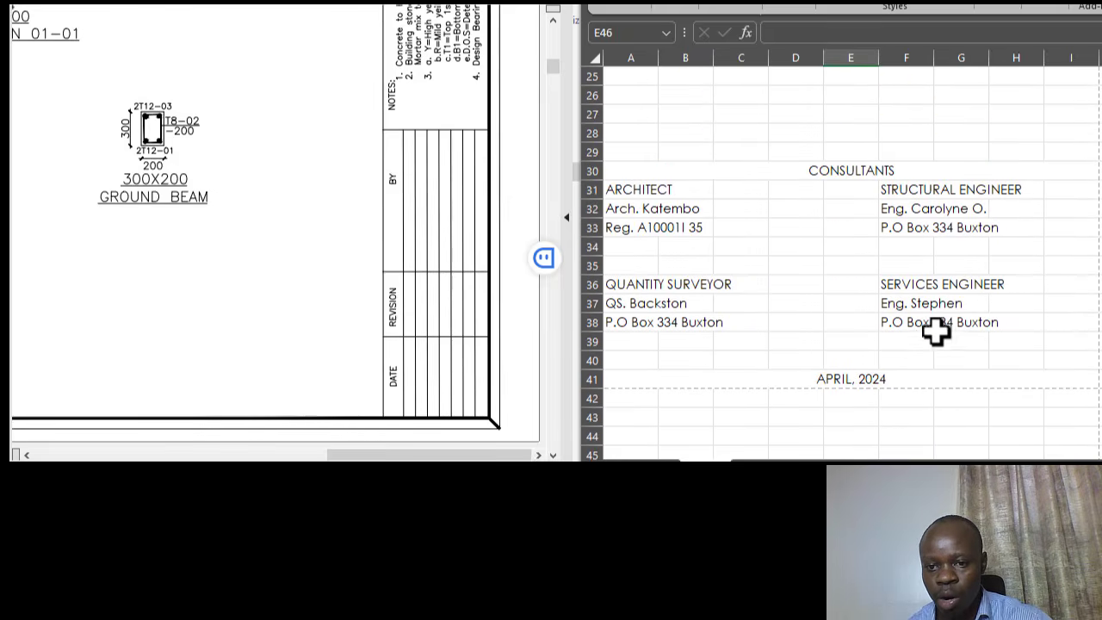
pyautogui.scroll(2, 900, 306)
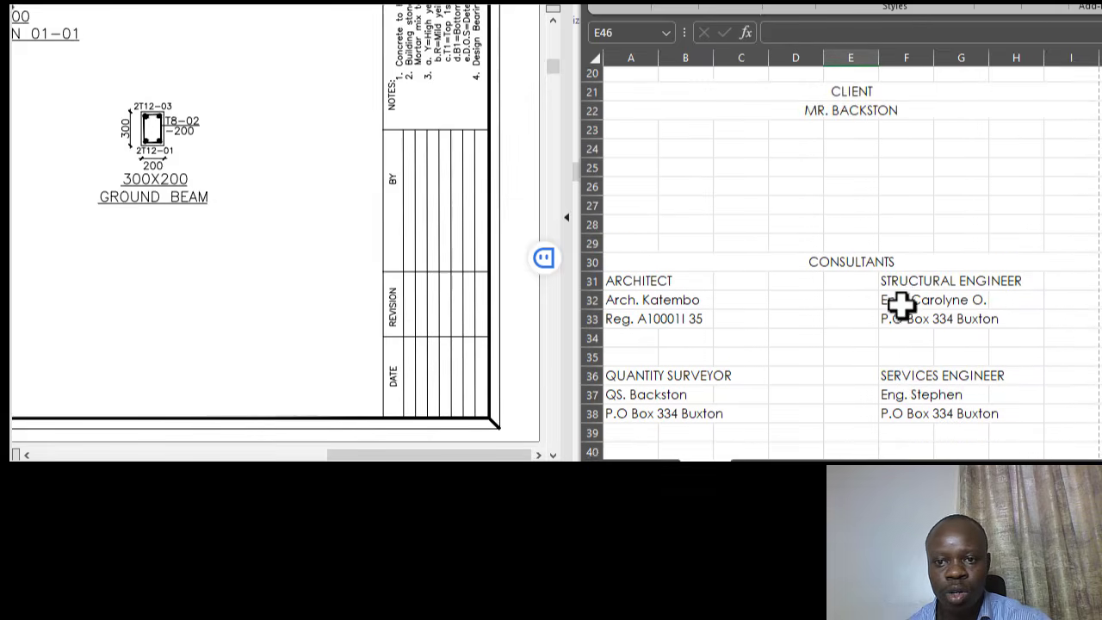
pyautogui.scroll(-2, 965, 248)
pyautogui.scroll(1, 965, 246)
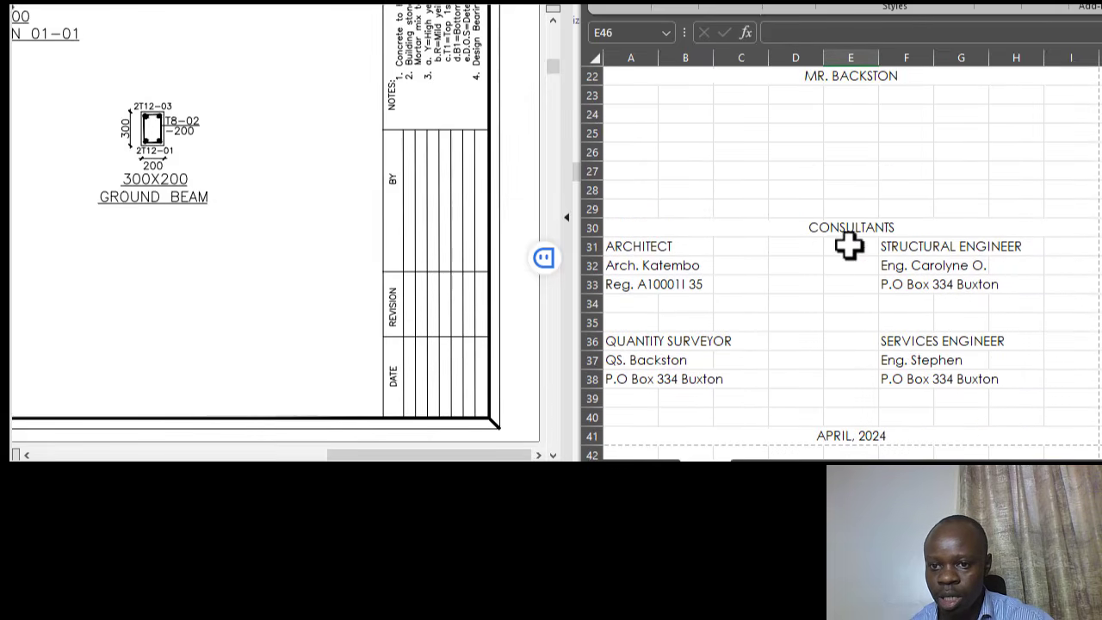
pyautogui.click(814, 228)
pyautogui.scroll(7, 970, 256)
# - Fill merged title cell A1 with Blue, Accent 5, Lighter 80%
pyautogui.click(861, 256)
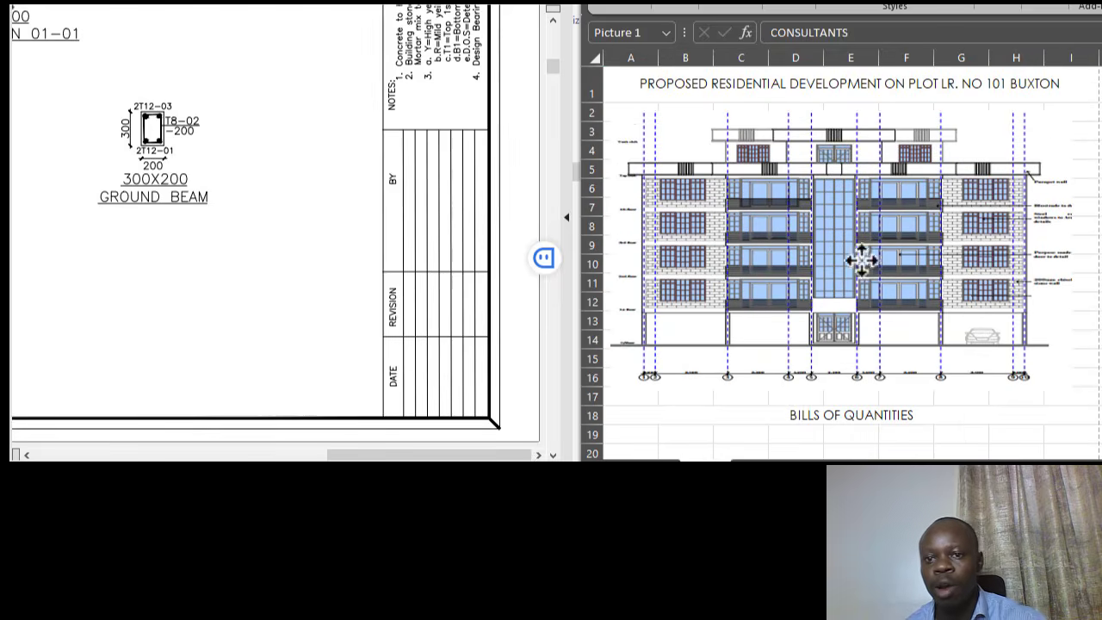
pyautogui.click(724, 85)
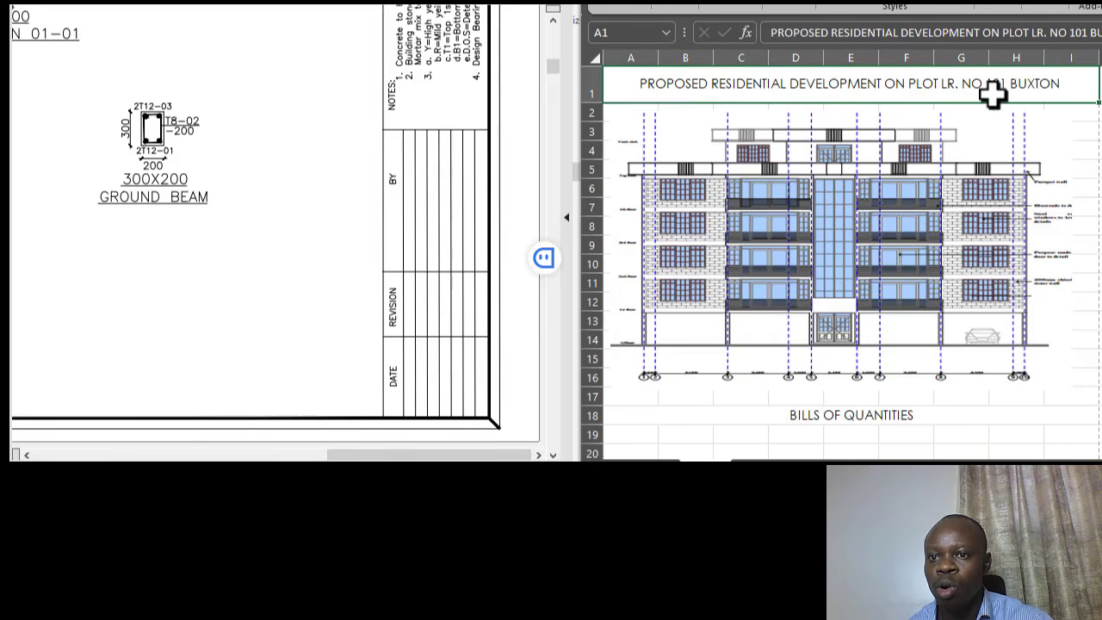
pyautogui.click(999, 7)
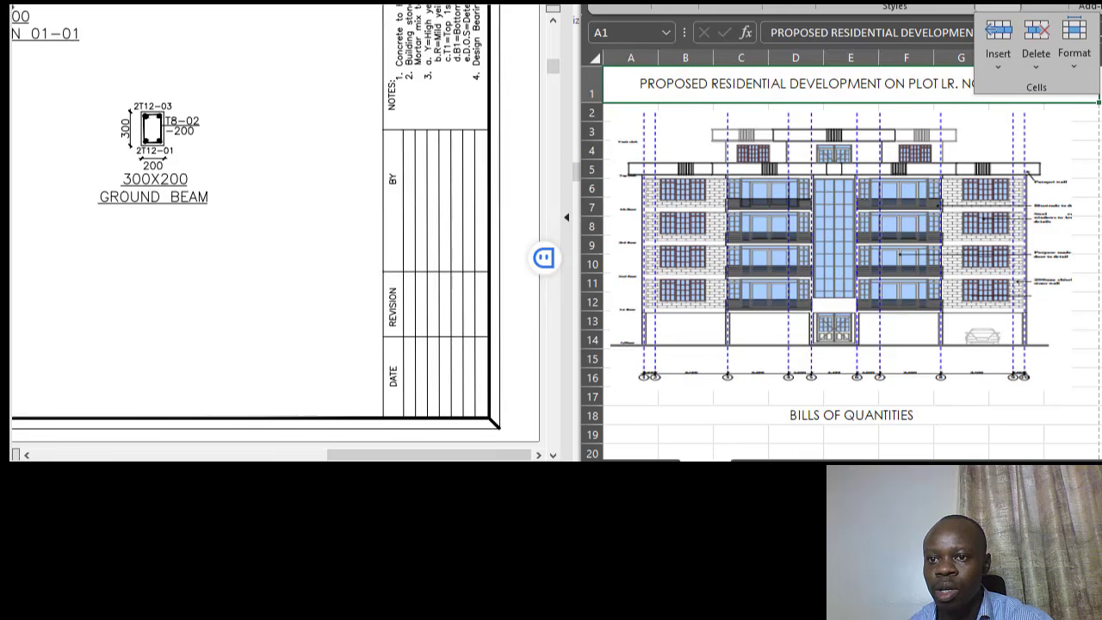
pyautogui.click(824, 182)
pyautogui.click(891, 253)
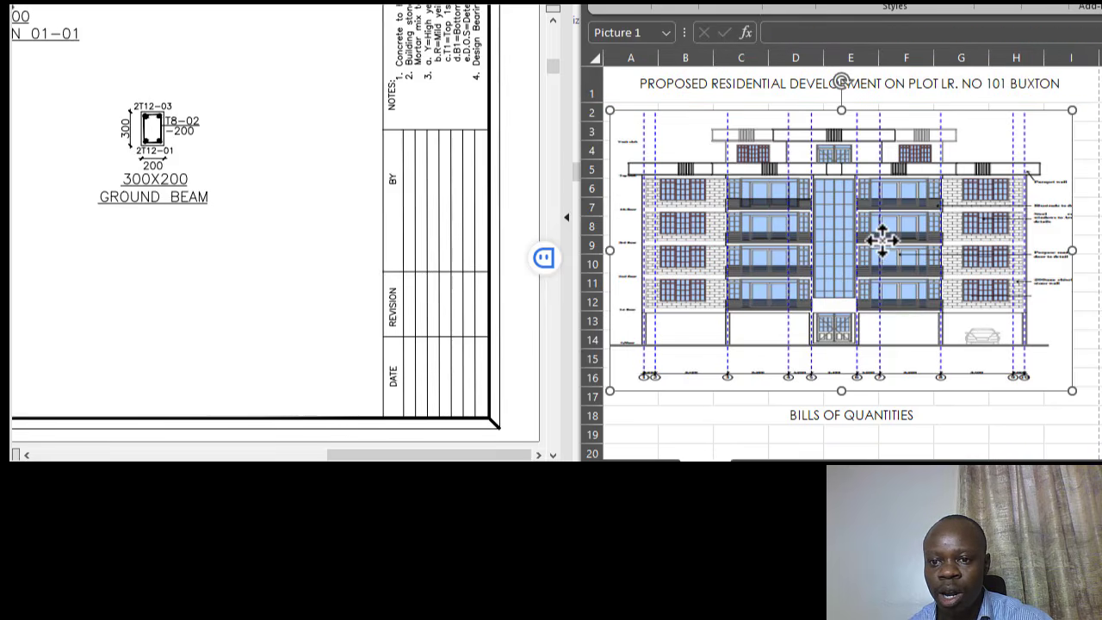
pyautogui.click(756, 81)
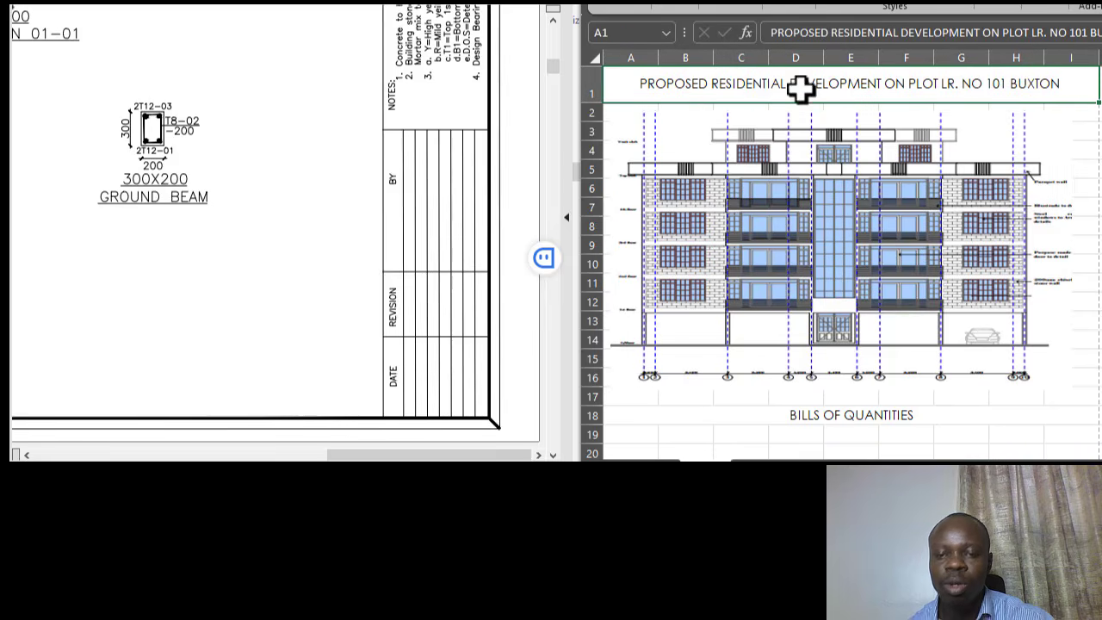
pyautogui.click(676, 6)
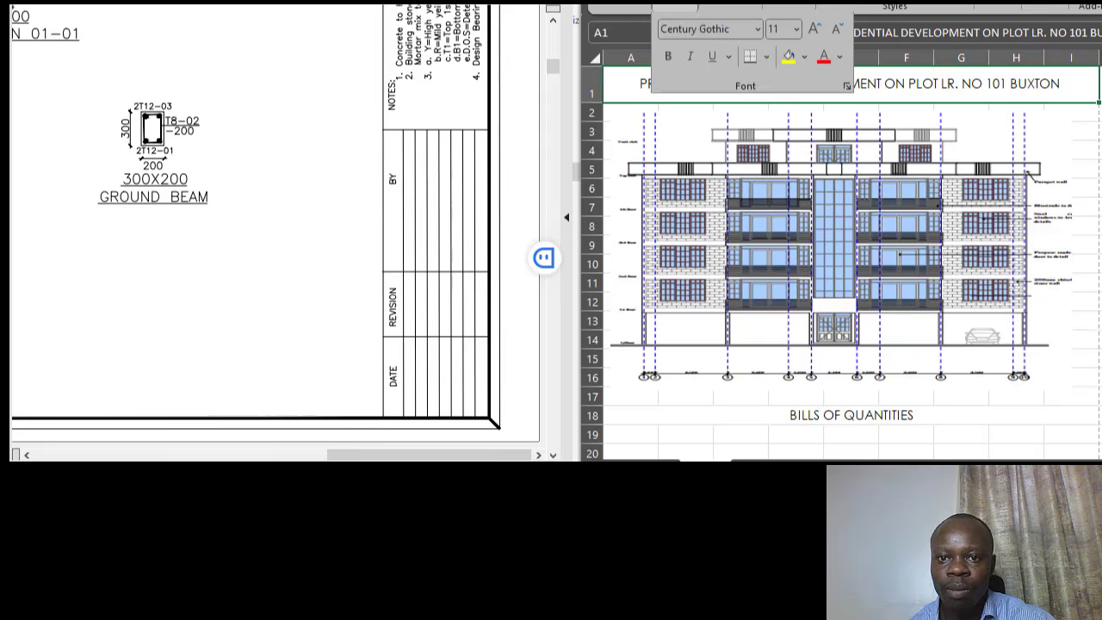
pyautogui.click(806, 58)
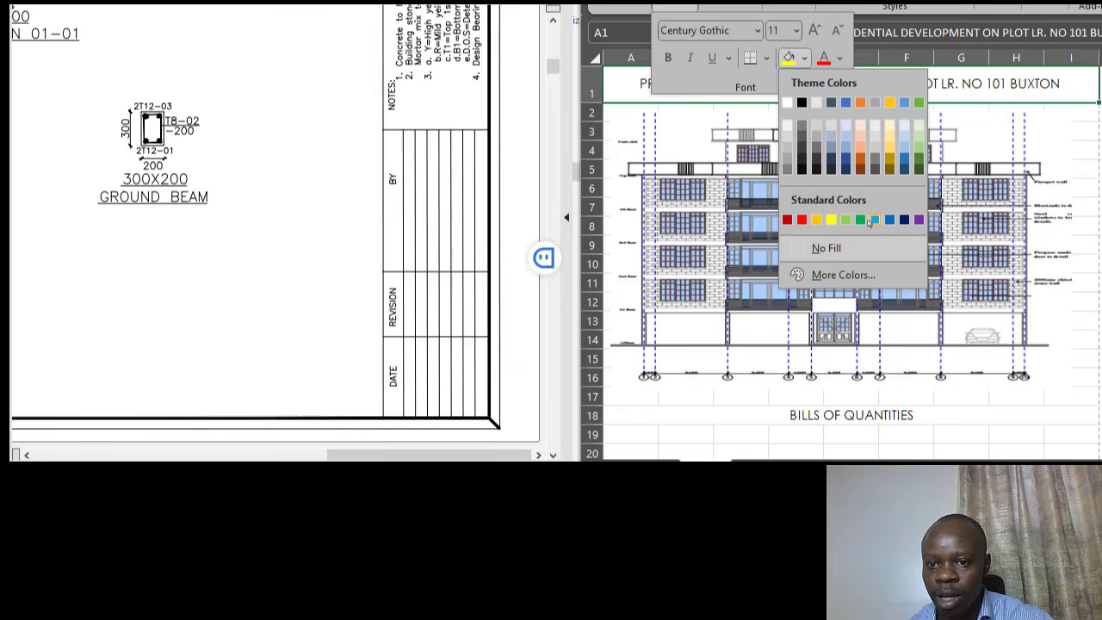
pyautogui.click(904, 127)
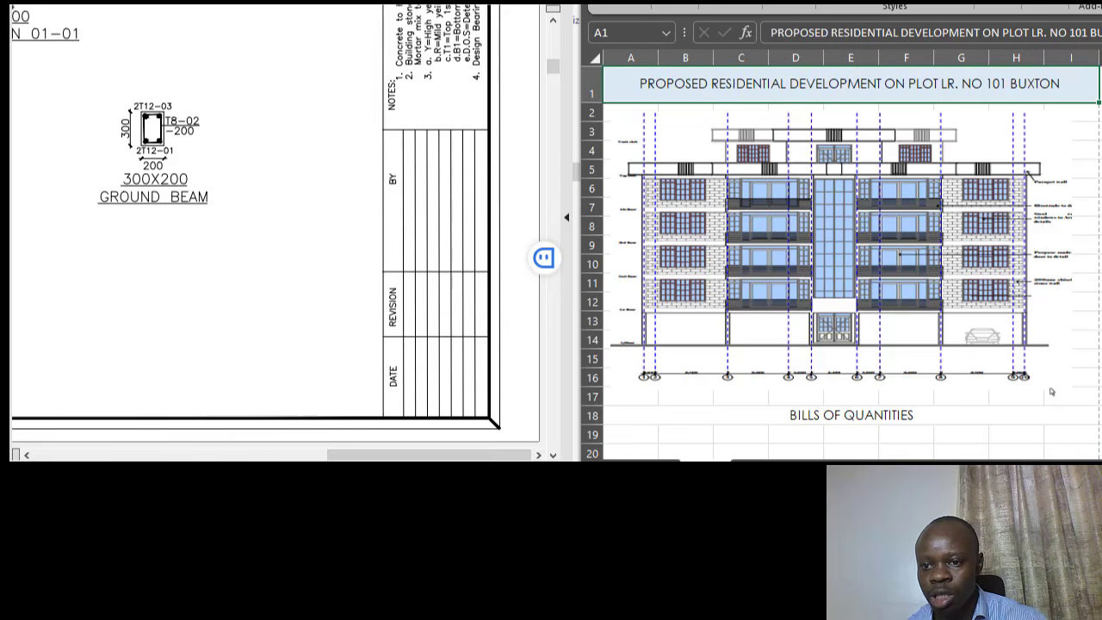
# - Give the BILLS OF QUANTITIES heading in A18 the same light blue fill as the title
pyautogui.scroll(-2, 836, 284)
pyautogui.click(855, 343)
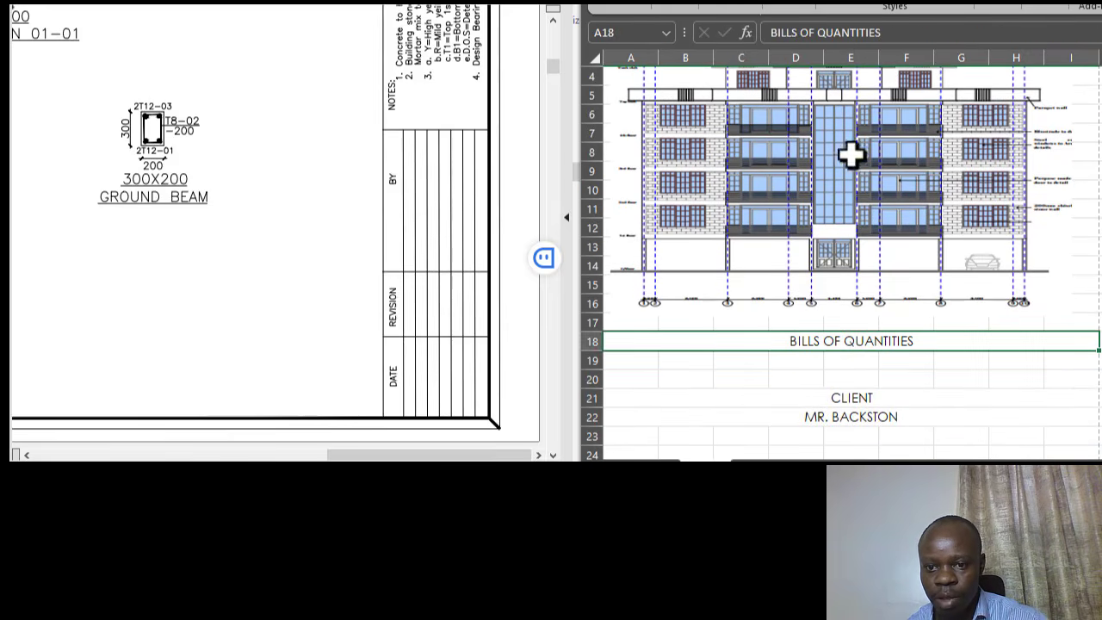
pyautogui.click(675, 6)
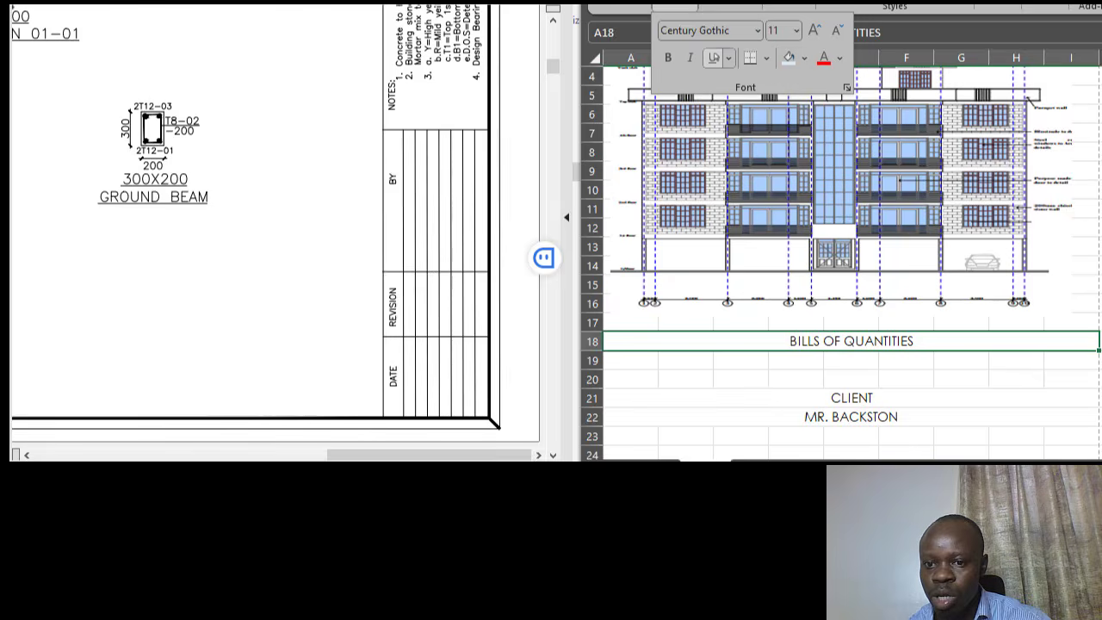
pyautogui.click(790, 60)
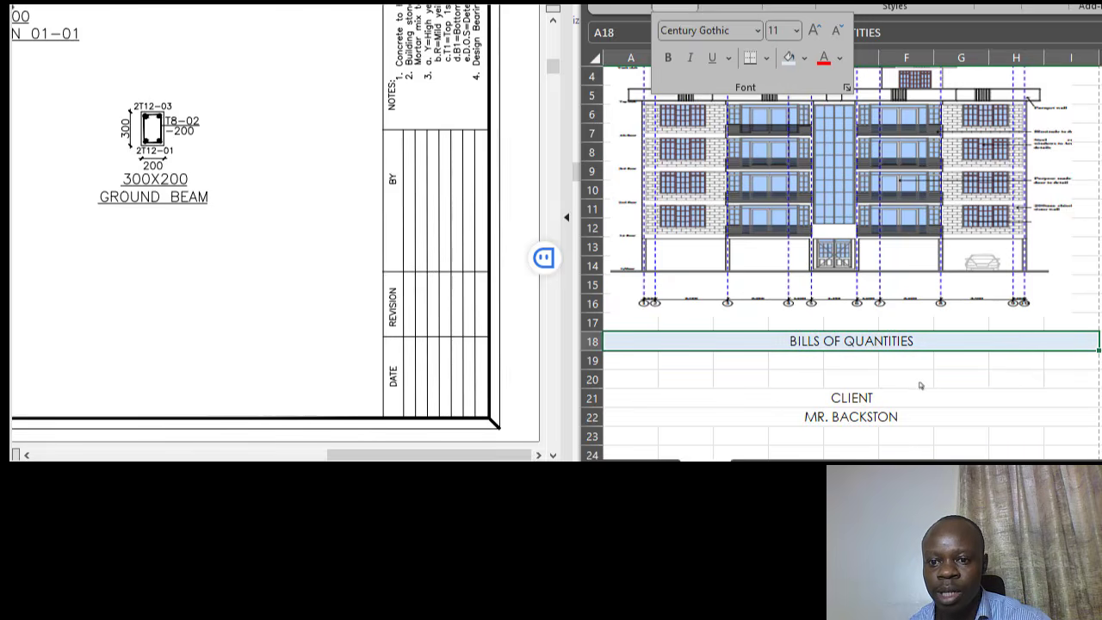
pyautogui.click(917, 386)
pyautogui.click(890, 384)
pyautogui.click(788, 346)
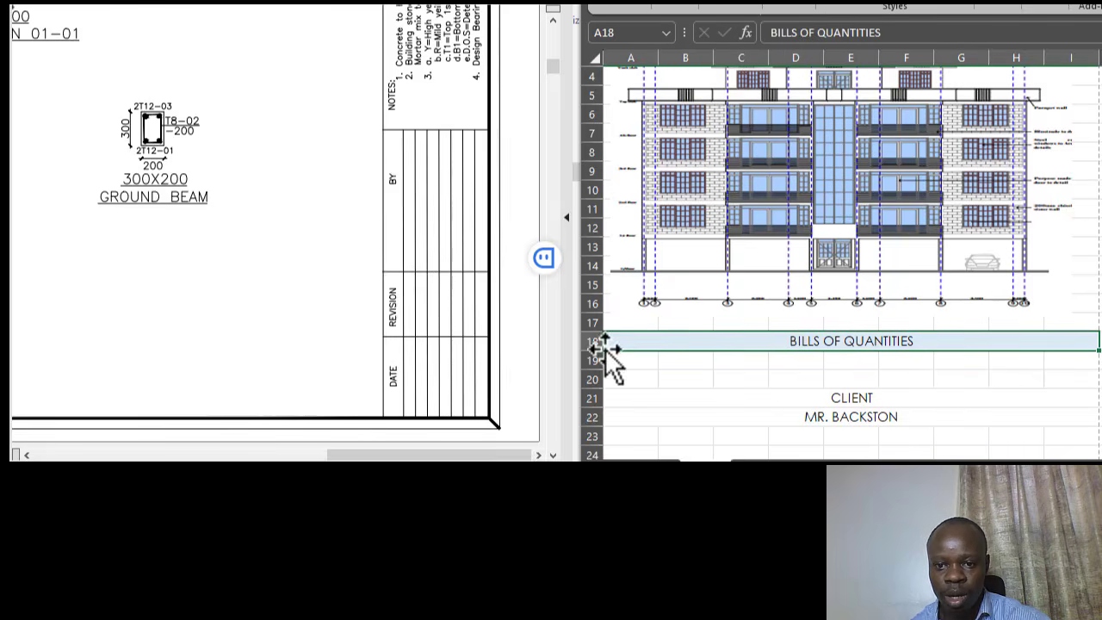
# - Make row 18 taller, to a height of 24.75
pyautogui.moveTo(594, 352); pyautogui.dragTo(600, 361)
pyautogui.click(704, 403)
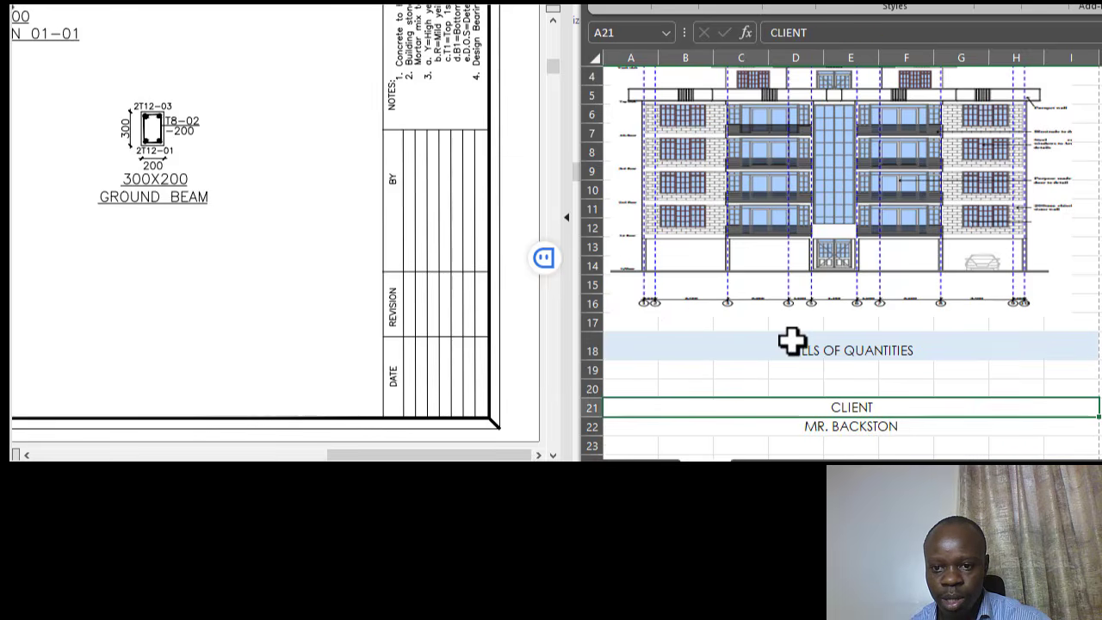
pyautogui.click(792, 345)
pyautogui.scroll(1, 778, 172)
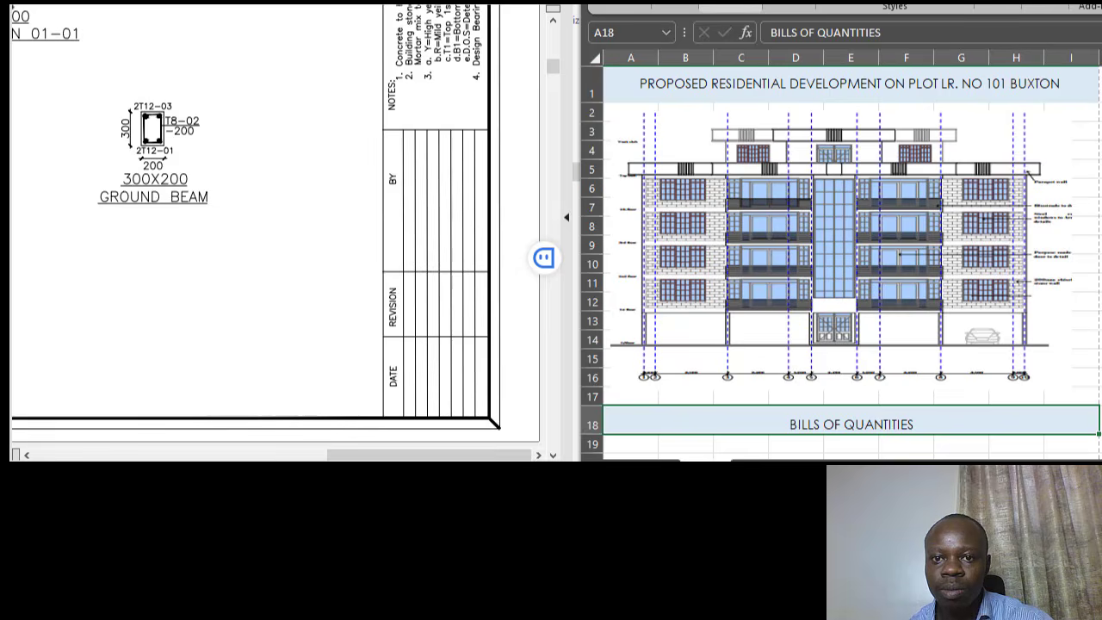
# - Look through the Borders dropdown for the heading without applying a border
pyautogui.click(675, 6)
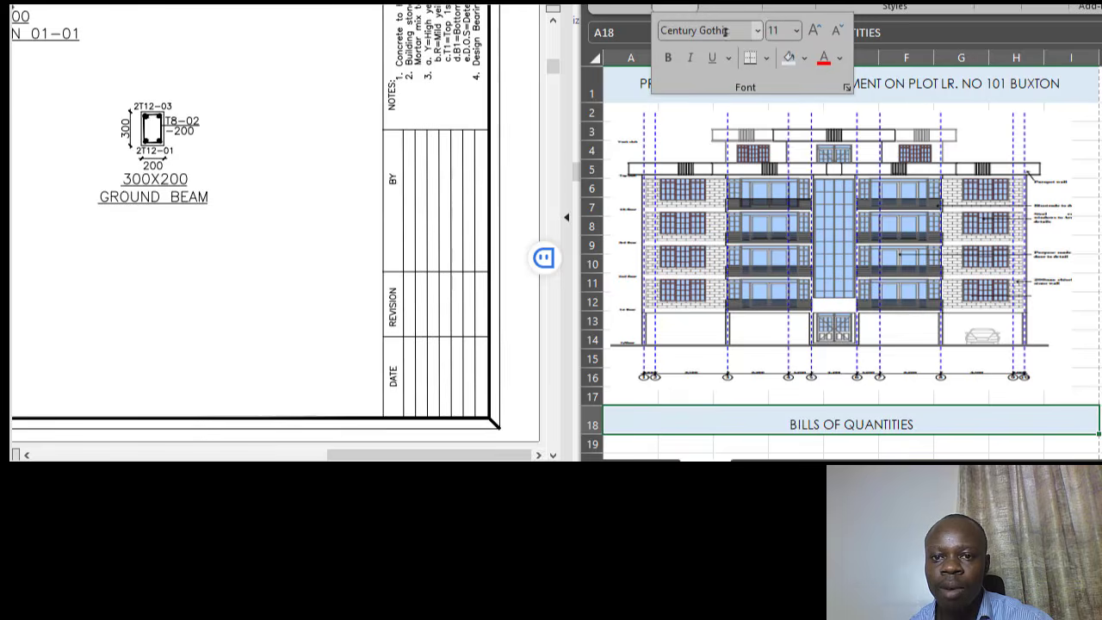
pyautogui.click(768, 59)
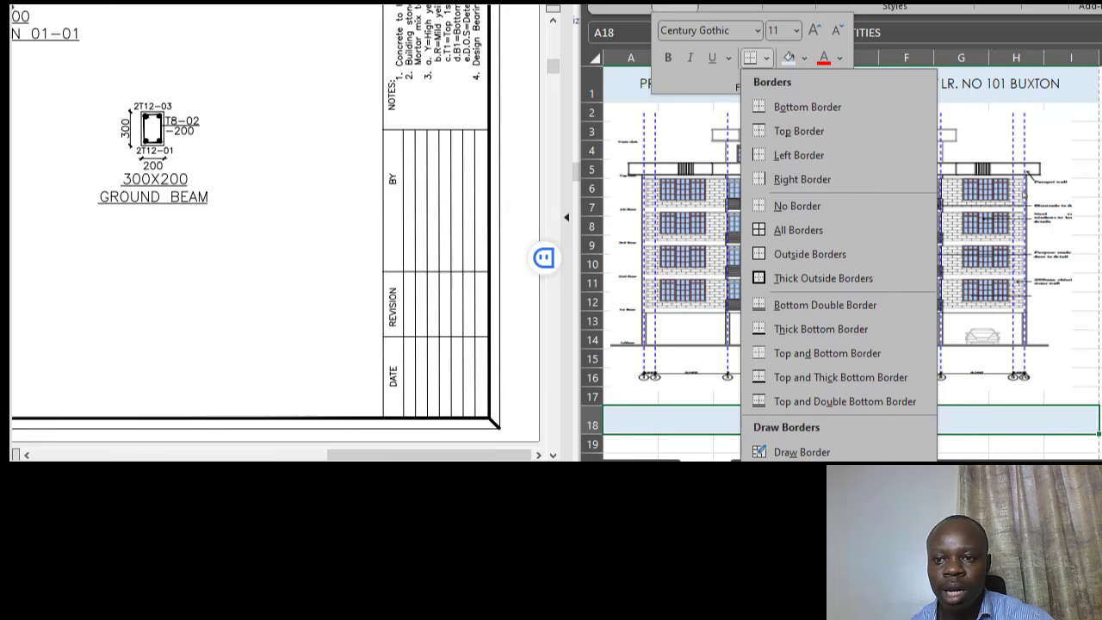
pyautogui.click(1016, 184)
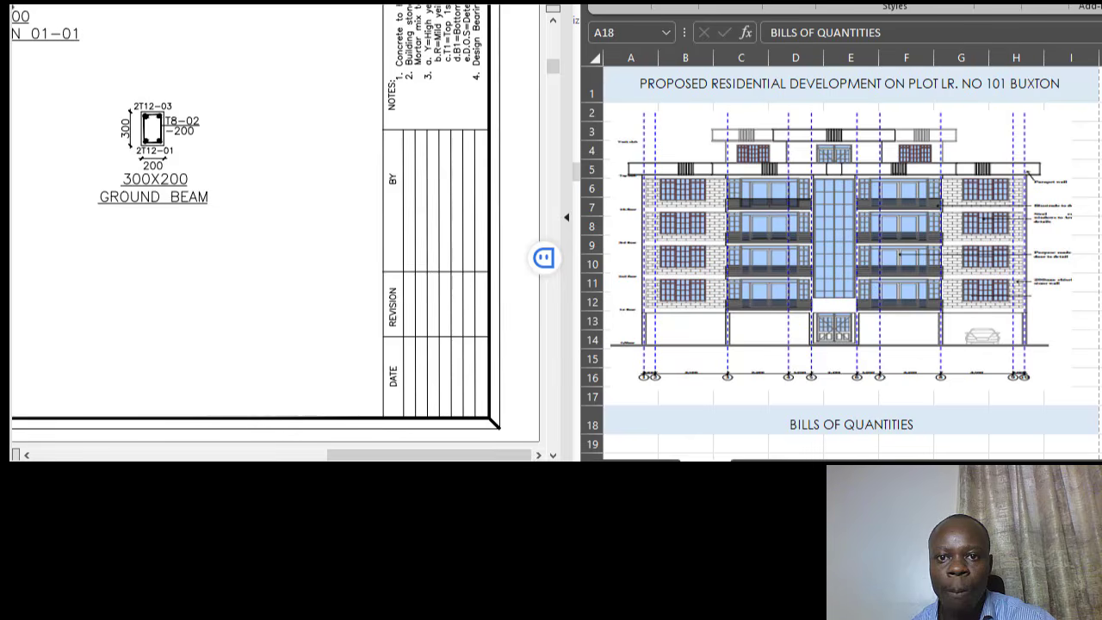
pyautogui.click(851, 422)
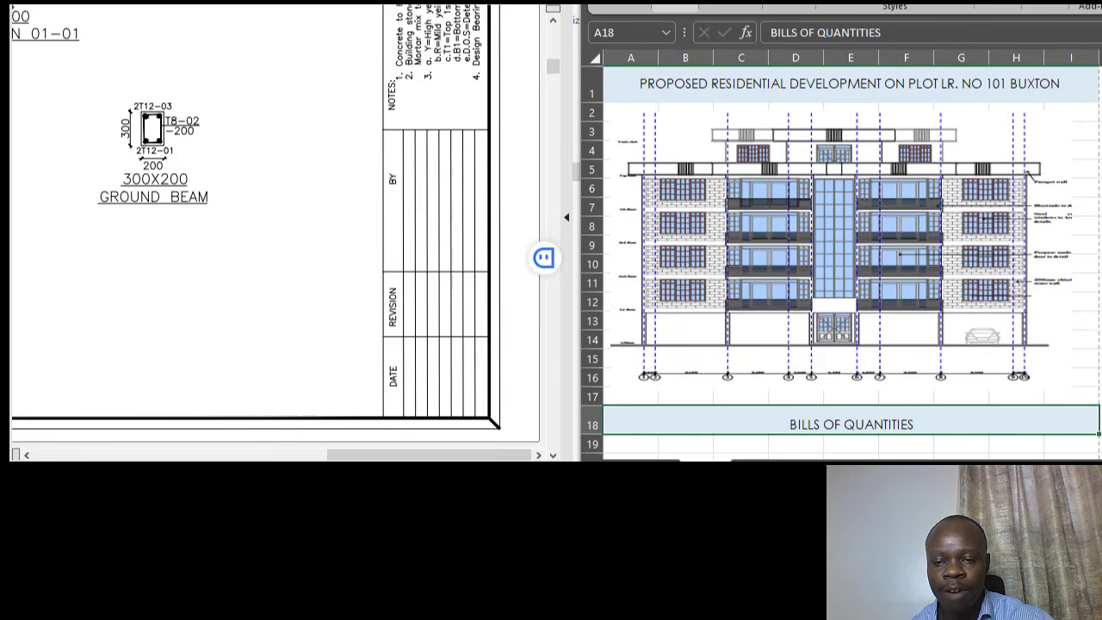
pyautogui.click(675, 6)
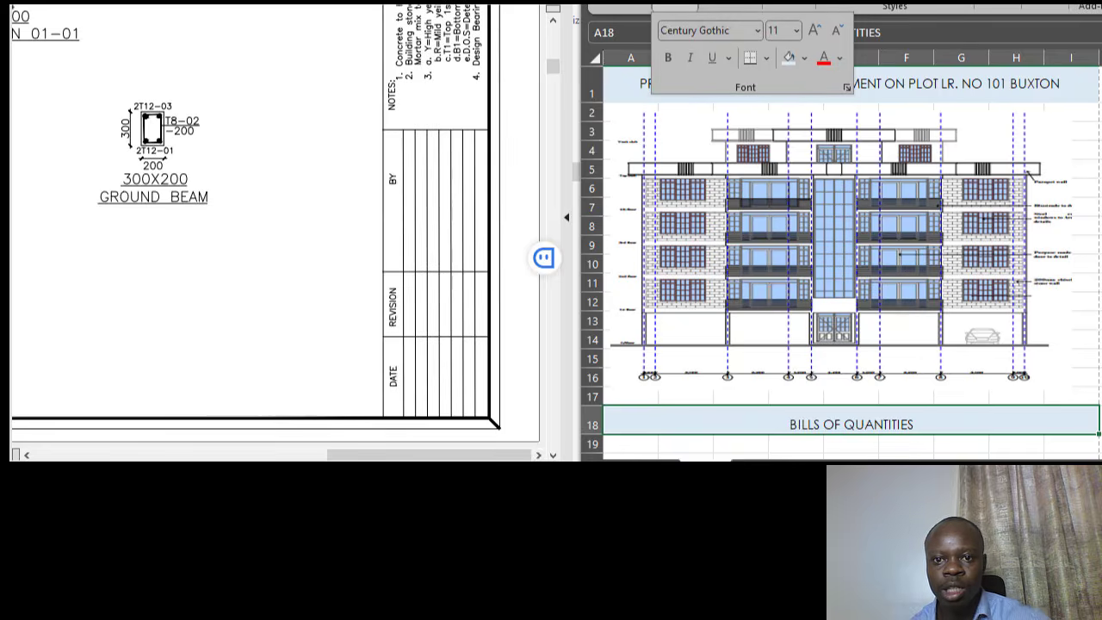
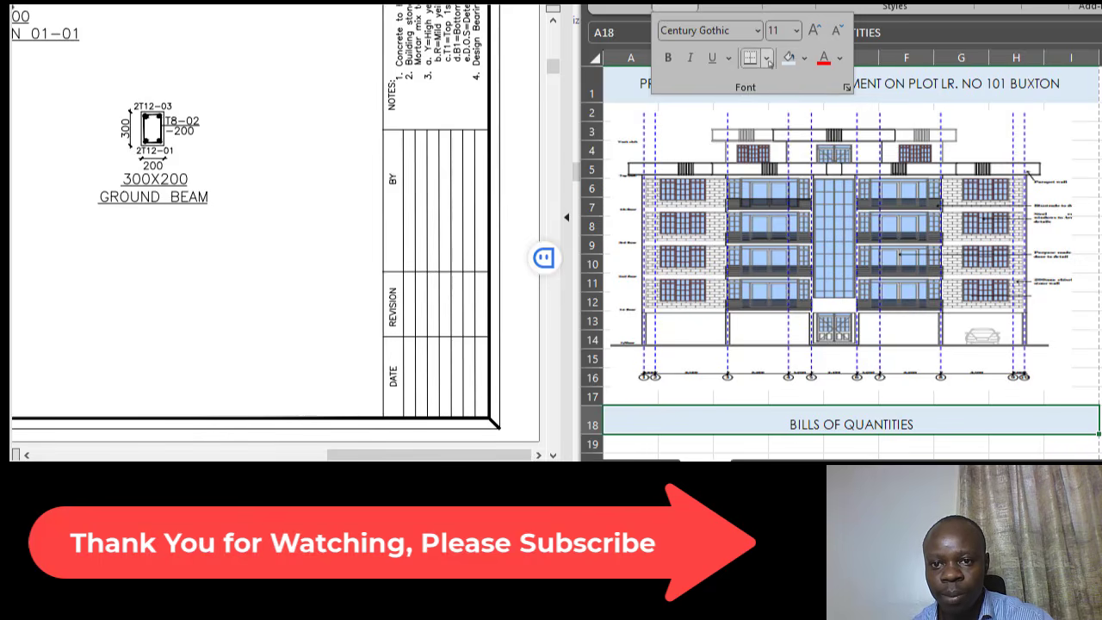
# - Put a thick outside border around the BILLS OF QUANTITIES banner in row 18
pyautogui.click(767, 58)
pyautogui.click(834, 280)
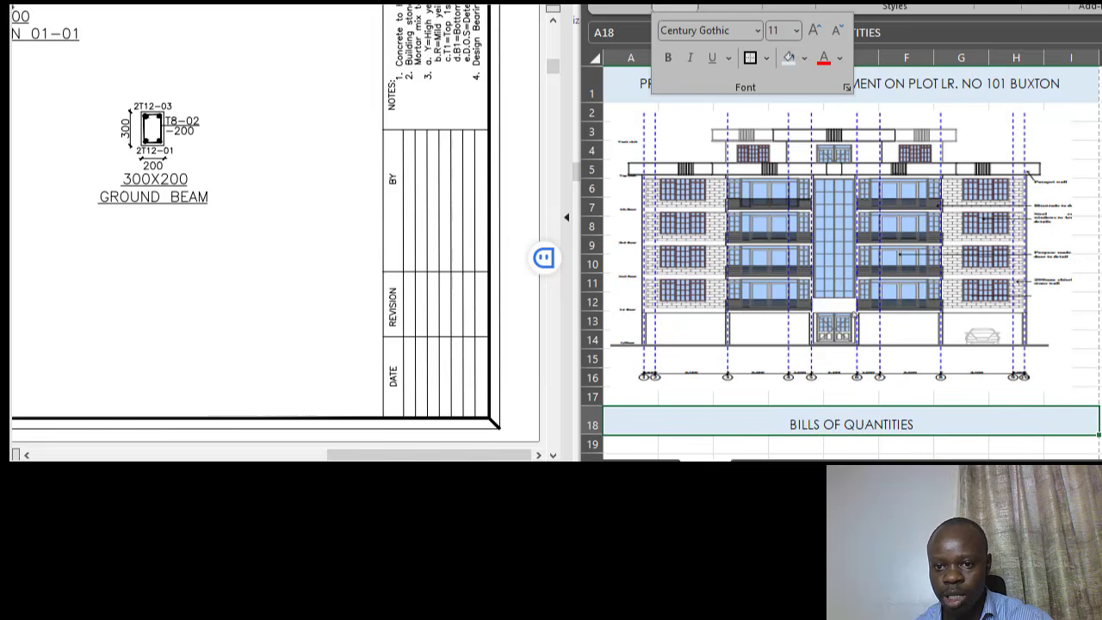
pyautogui.scroll(-1, 926, 413)
pyautogui.click(923, 406)
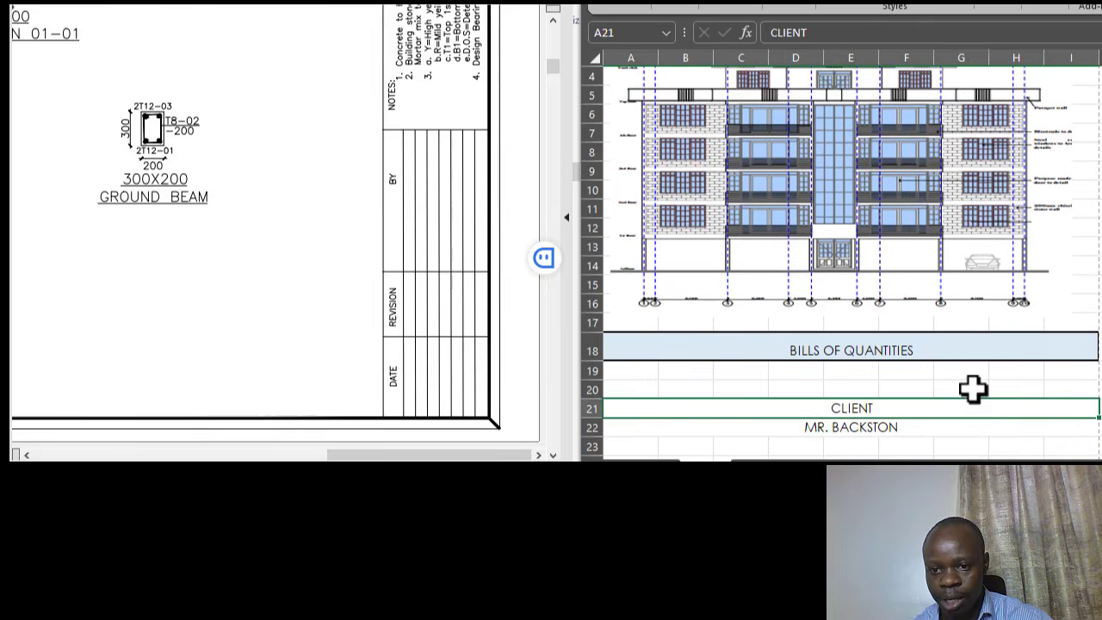
pyautogui.scroll(1, 974, 386)
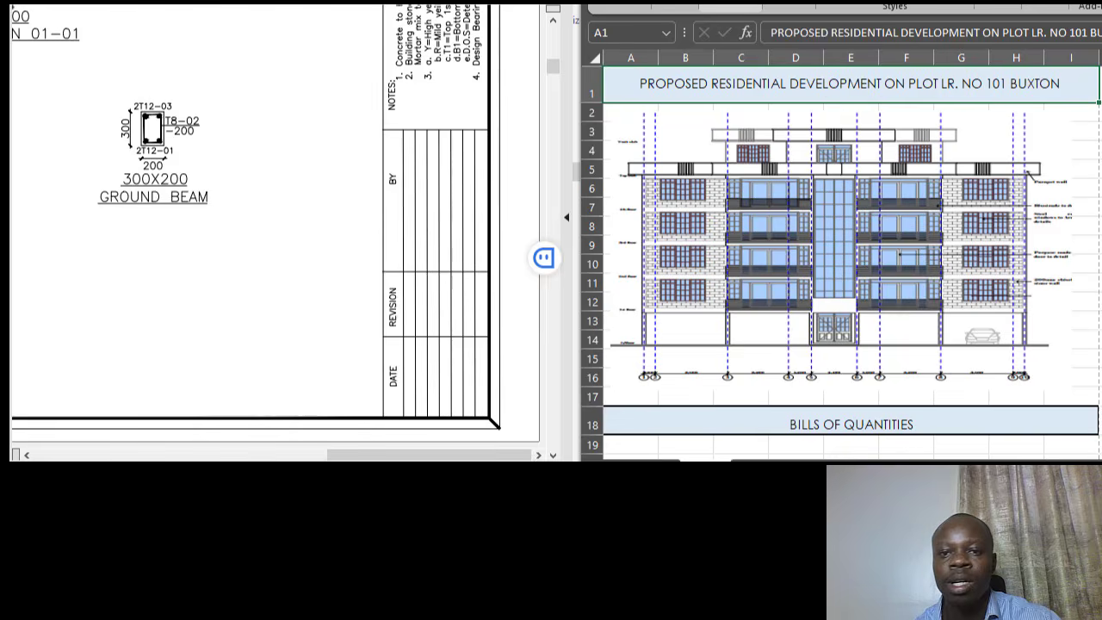
# - Make the building elevation picture slightly wider on its right side
pyautogui.click(684, 8)
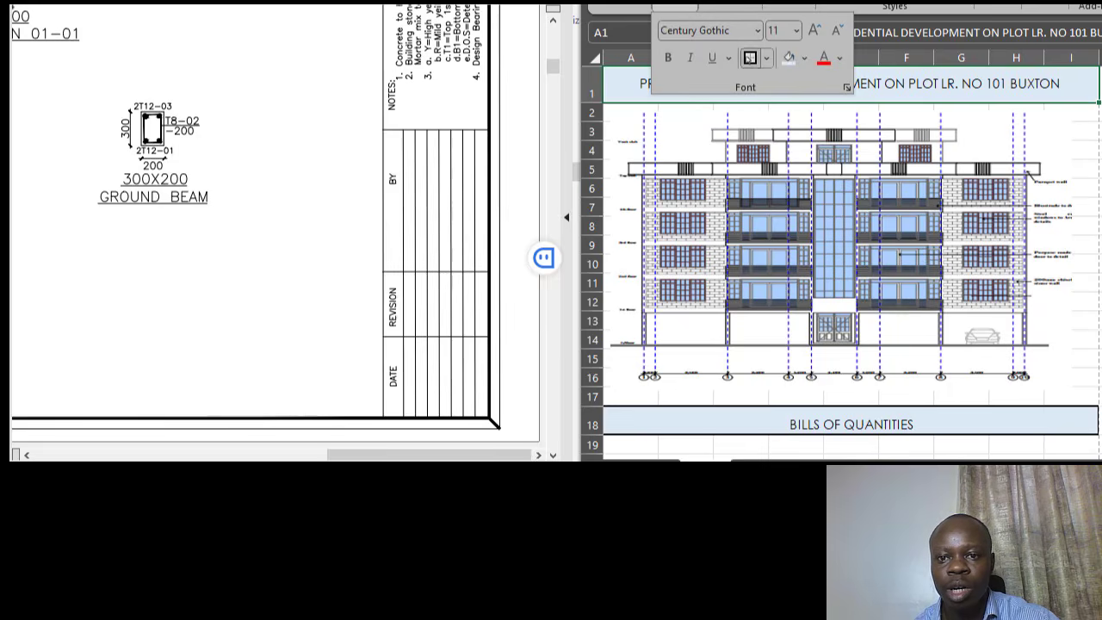
pyautogui.scroll(-2, 925, 319)
pyautogui.click(881, 355)
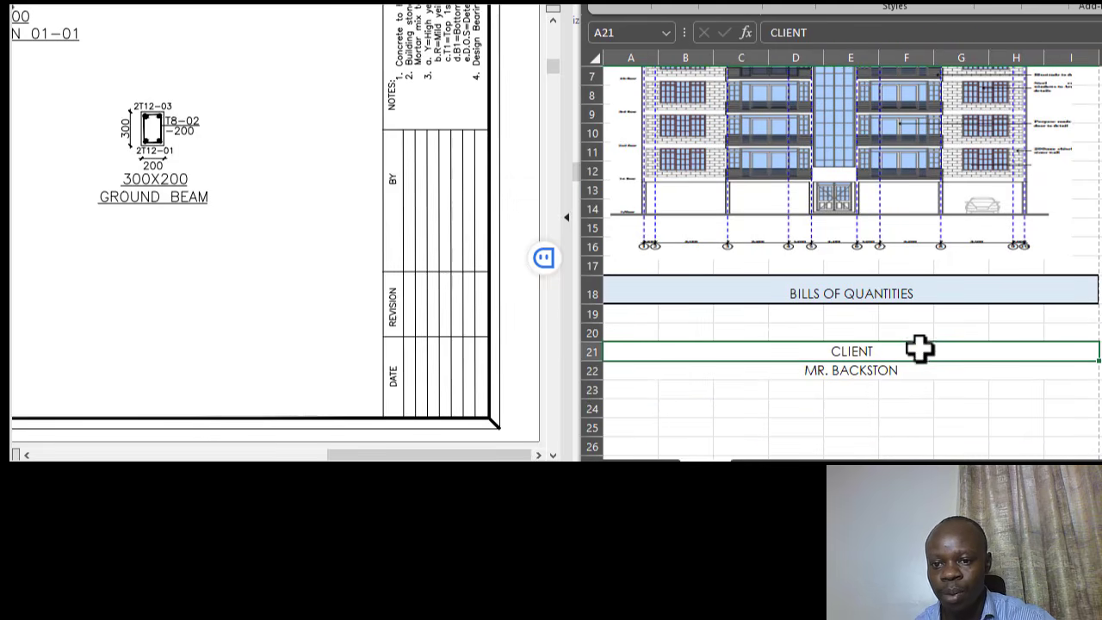
pyautogui.scroll(2, 948, 341)
pyautogui.click(951, 249)
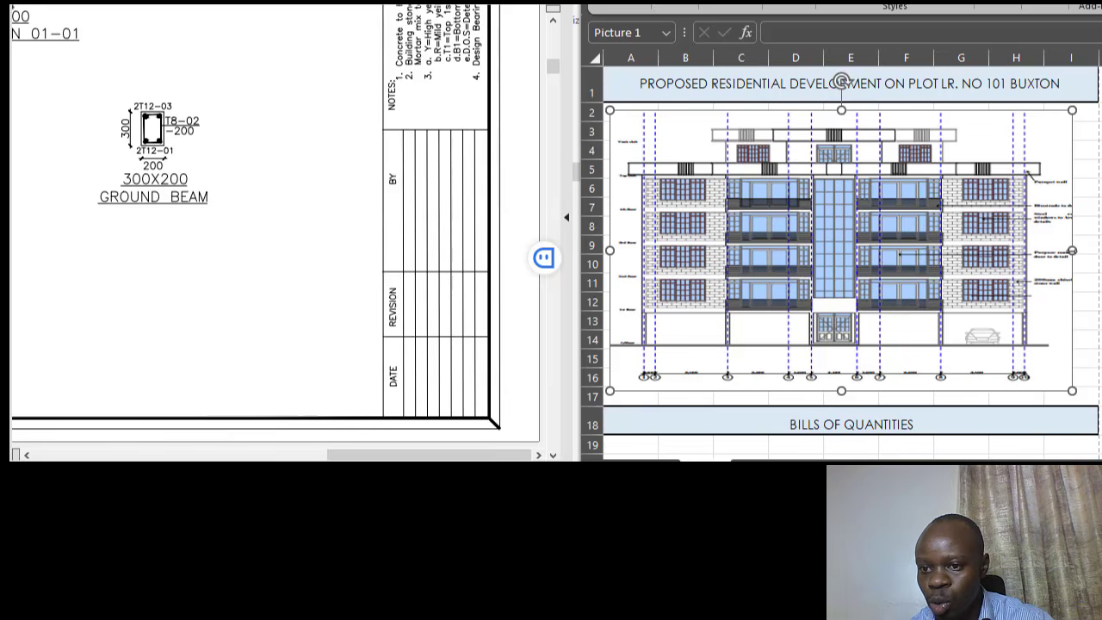
pyautogui.moveTo(1072, 250); pyautogui.dragTo(1084, 251)
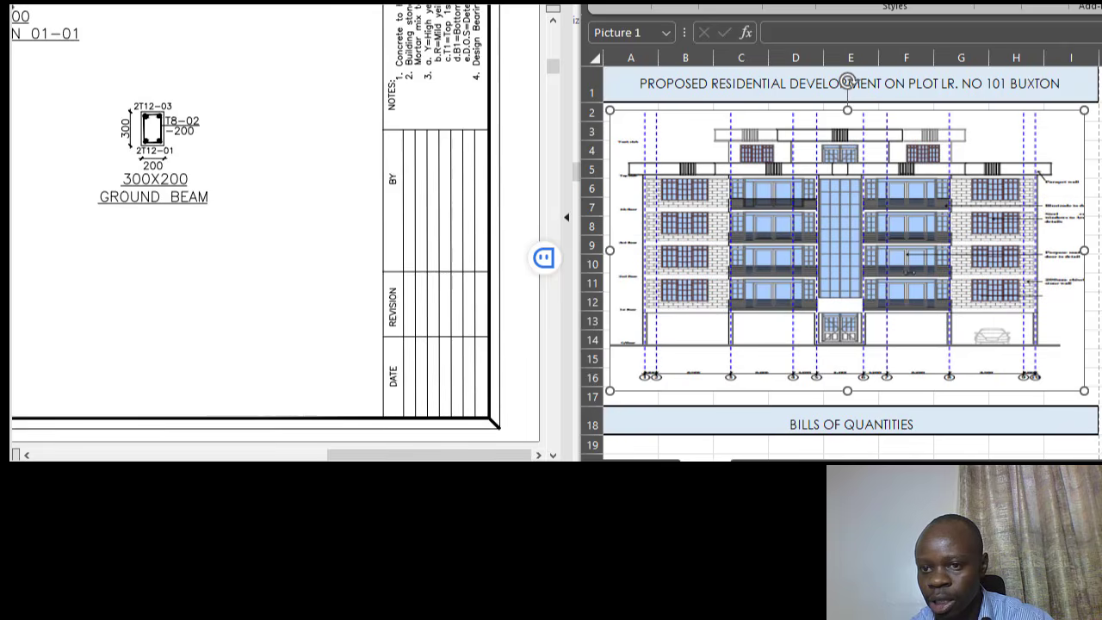
# - Move down to the consultants block and select the CONSULTANTS heading
pyautogui.scroll(-3, 935, 393)
pyautogui.click(936, 399)
pyautogui.click(891, 349)
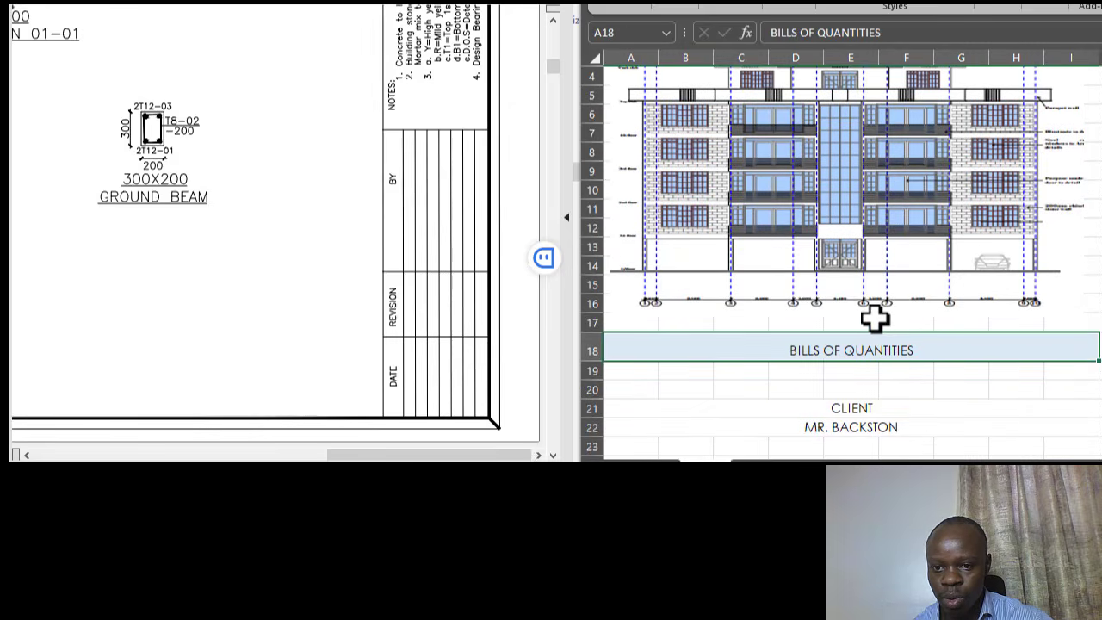
pyautogui.scroll(-1, 874, 327)
pyautogui.click(861, 329)
pyautogui.scroll(-3, 866, 295)
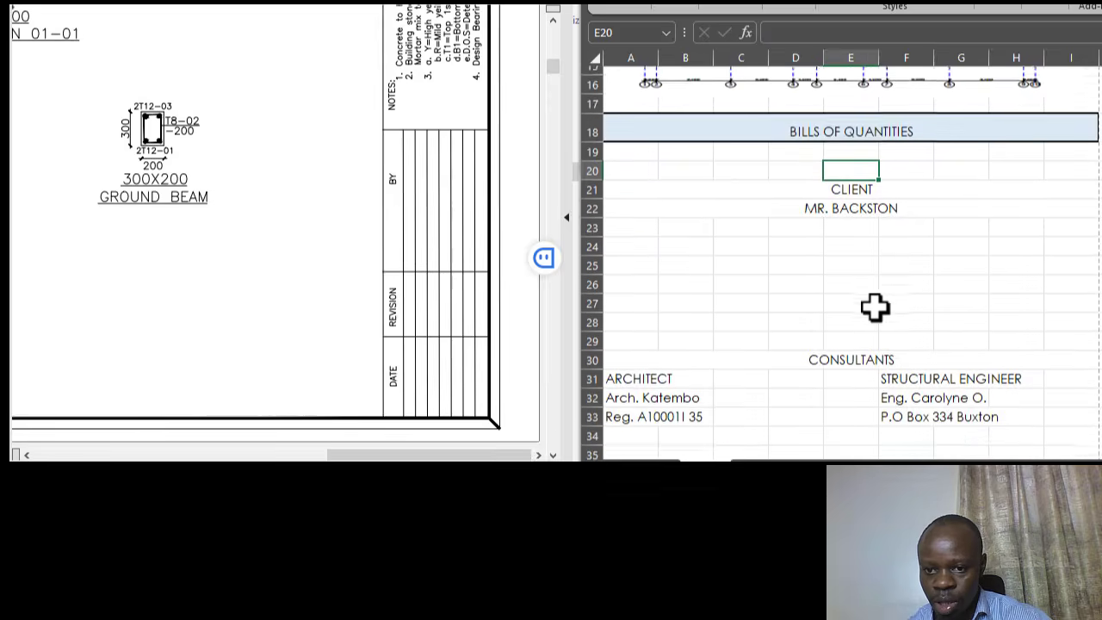
pyautogui.scroll(-1, 861, 293)
pyautogui.click(849, 282)
pyautogui.scroll(-1, 861, 215)
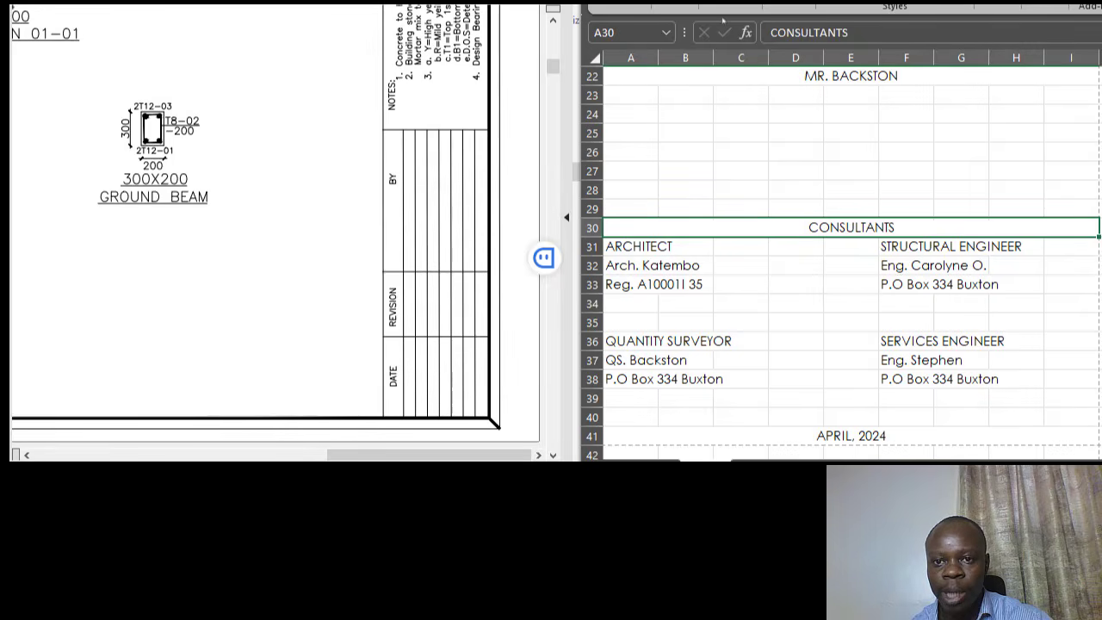
pyautogui.click(676, 8)
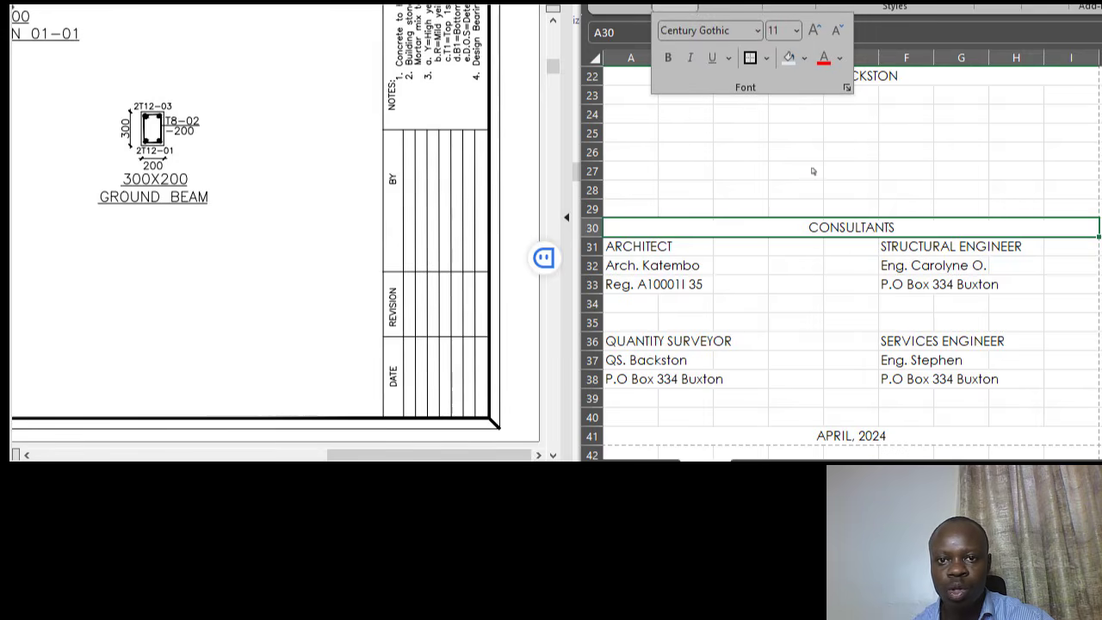
# - Add a vertical dividing border along D31:D38 in the consultants block
pyautogui.click(944, 199)
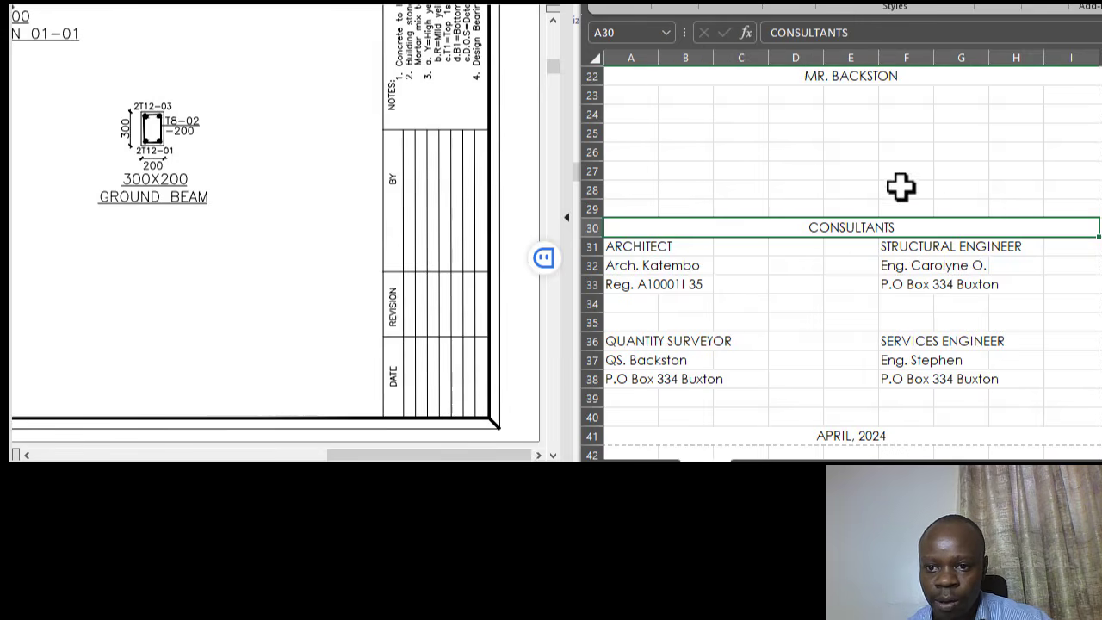
pyautogui.click(852, 171)
pyautogui.moveTo(663, 246); pyautogui.dragTo(725, 249)
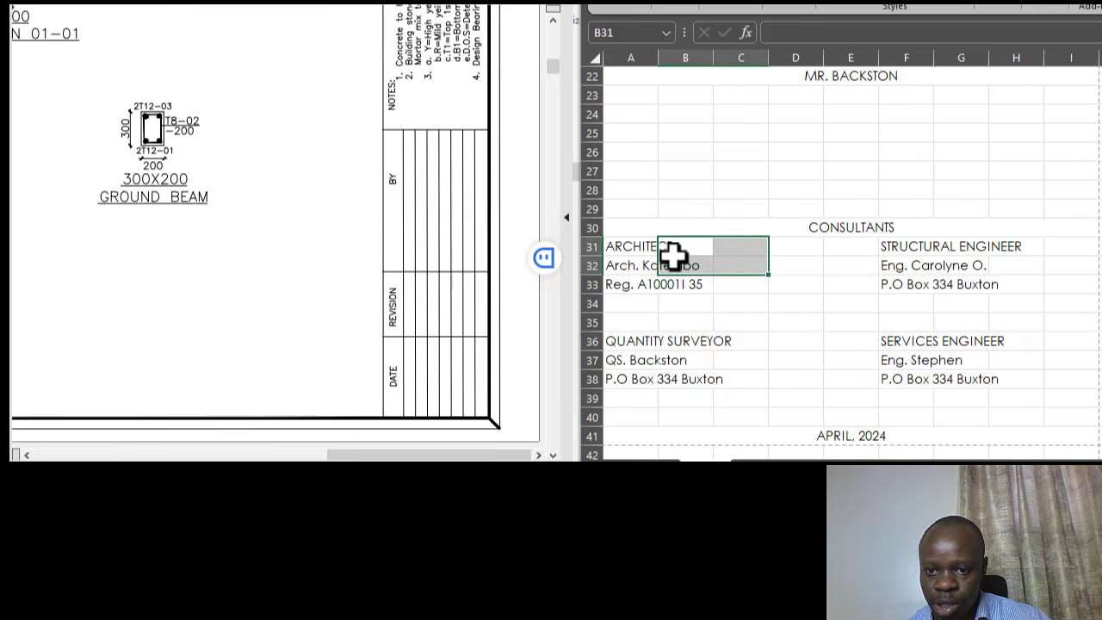
pyautogui.click(627, 245)
pyautogui.click(800, 247)
pyautogui.moveTo(801, 248); pyautogui.dragTo(802, 378)
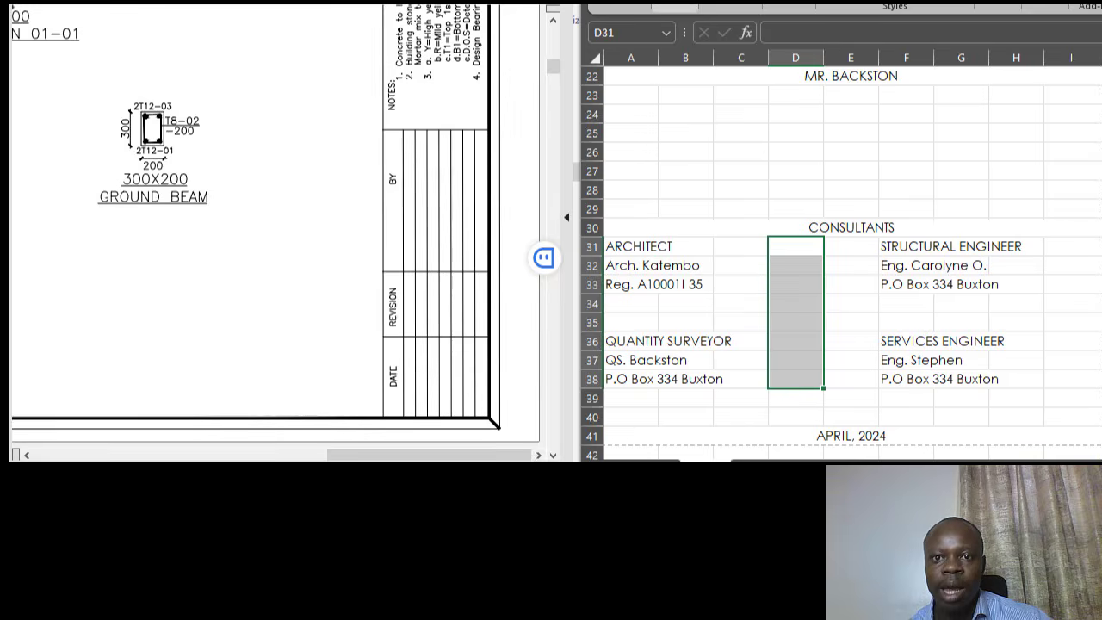
pyautogui.click(674, 5)
pyautogui.click(766, 61)
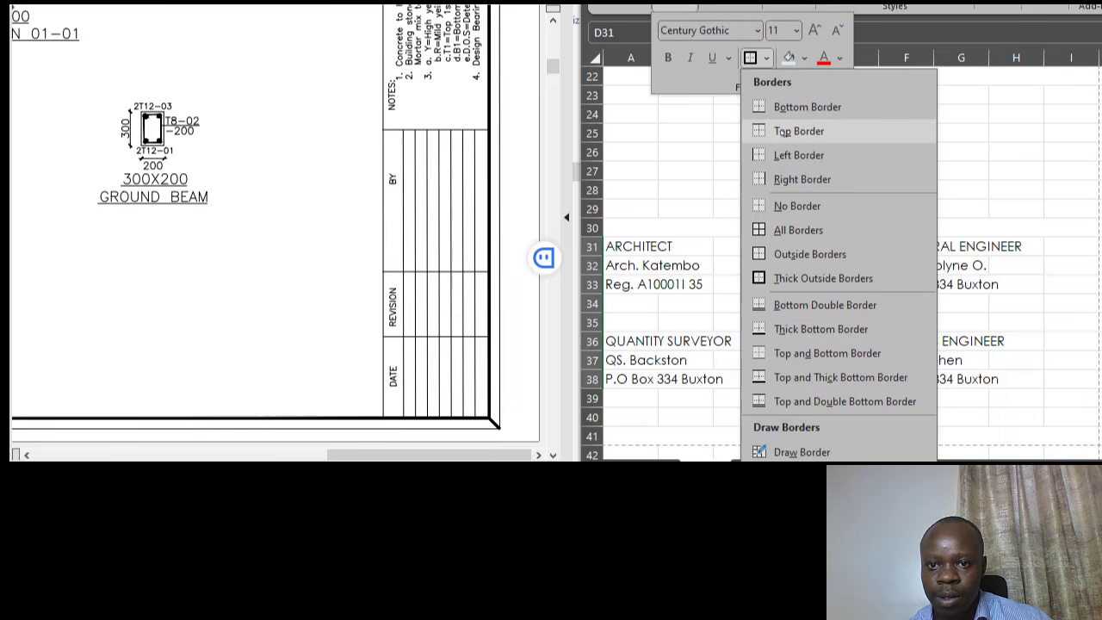
pyautogui.click(816, 181)
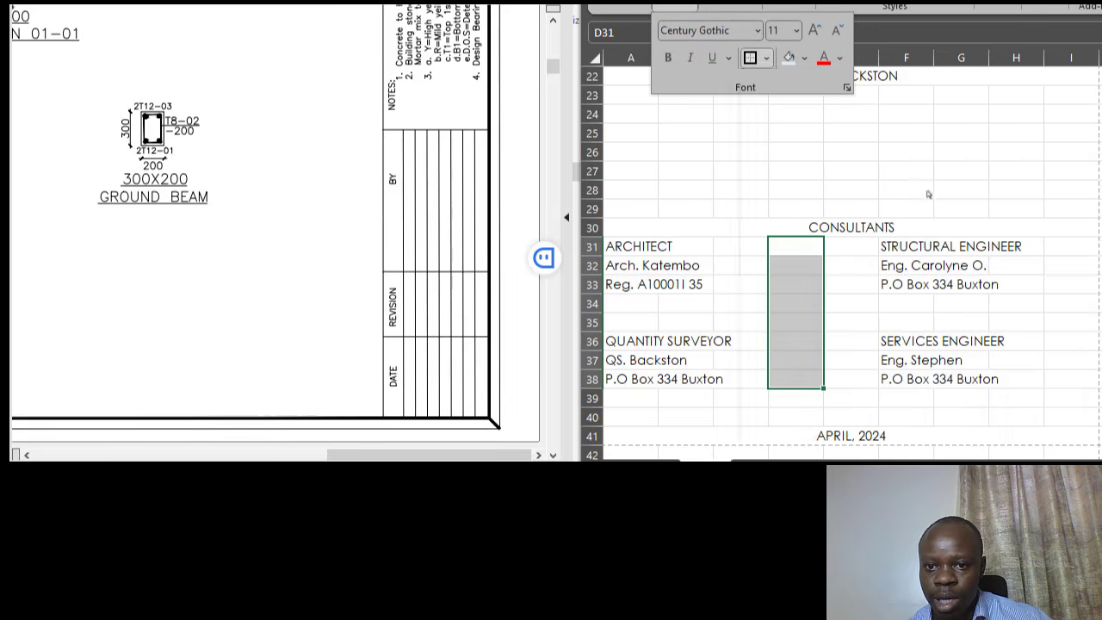
pyautogui.click(966, 154)
# - Add a horizontal dividing line under row 35 across the consultants block
pyautogui.click(783, 227)
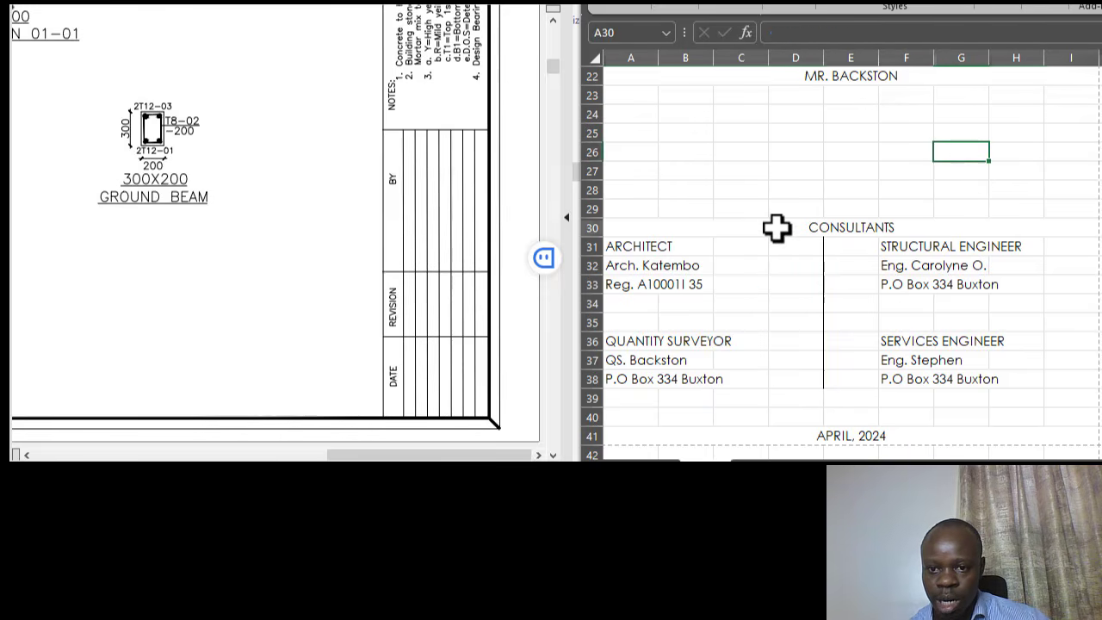
pyautogui.moveTo(786, 234); pyautogui.dragTo(1051, 319)
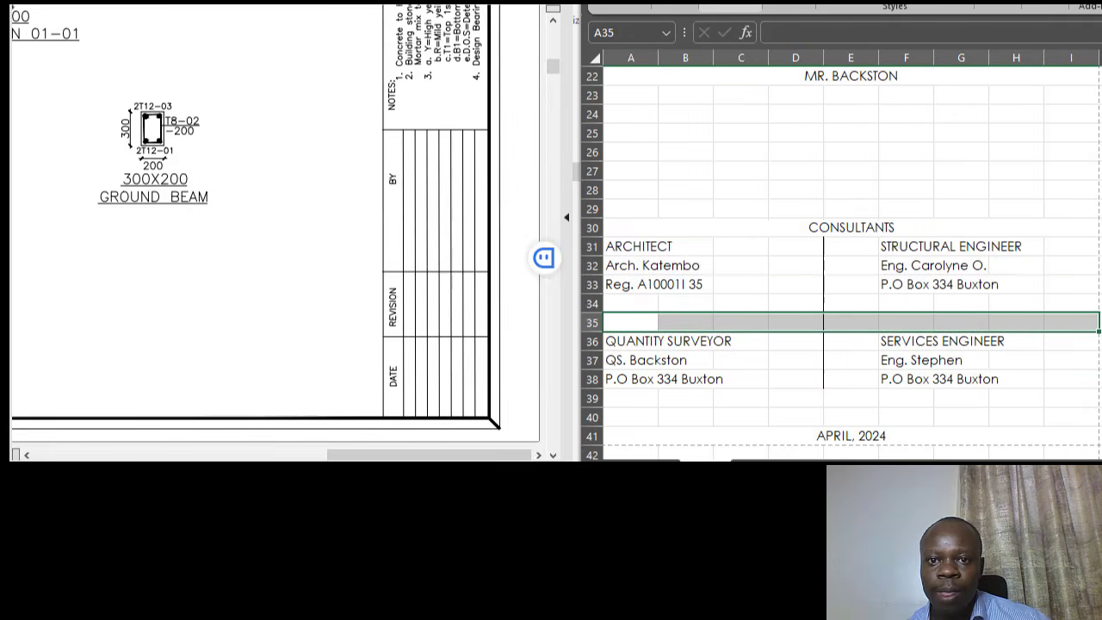
pyautogui.click(675, 8)
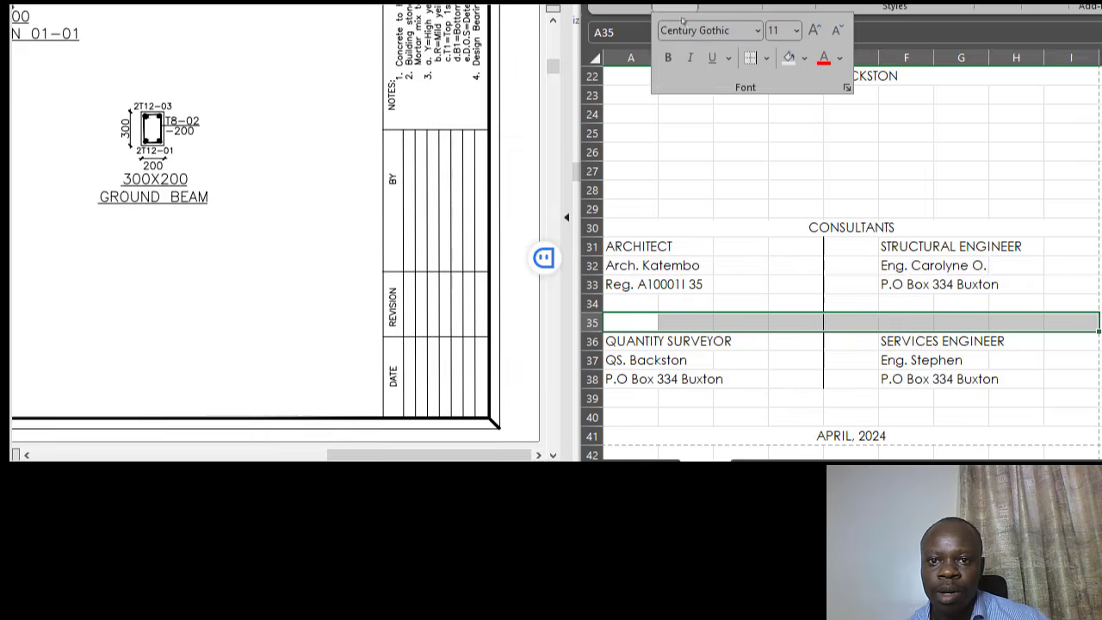
pyautogui.click(766, 60)
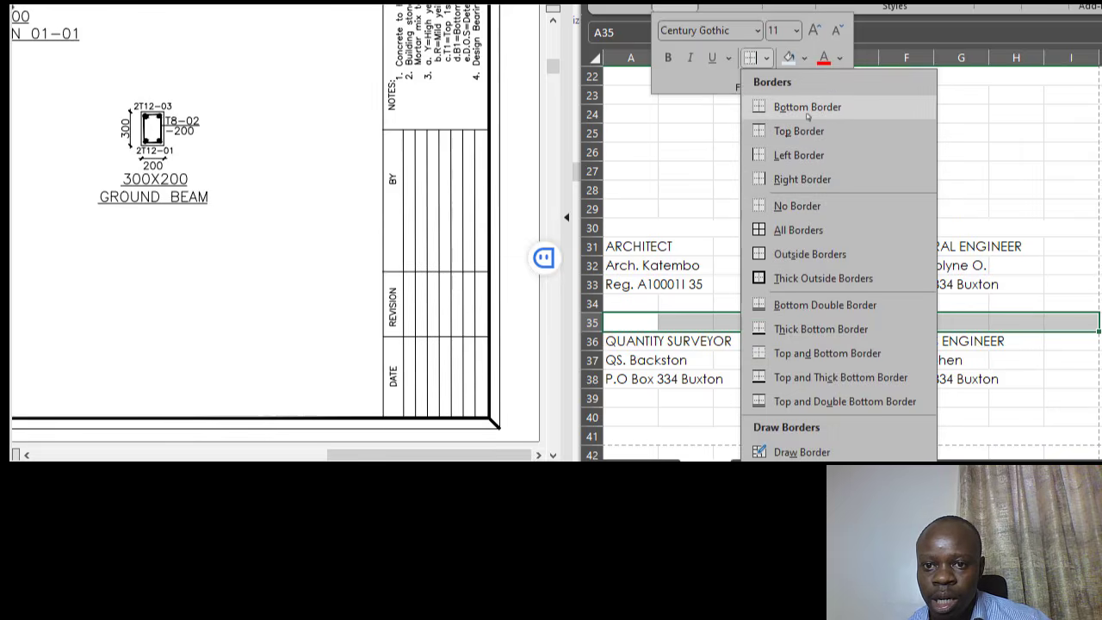
pyautogui.click(807, 106)
pyautogui.click(951, 151)
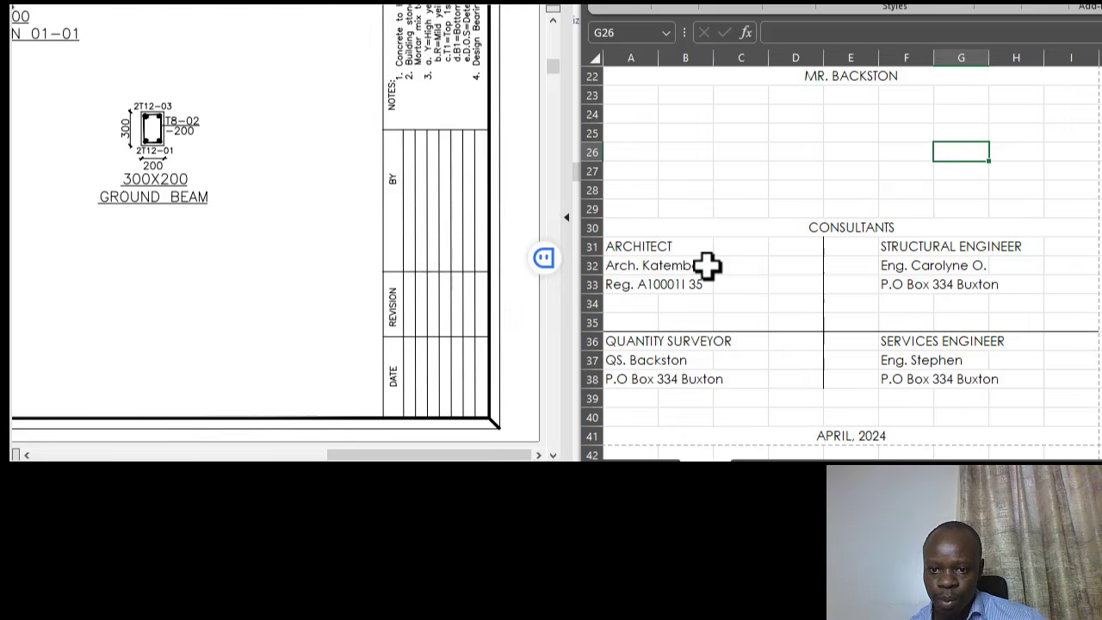
# - Undo and redo the row 35 line, then select E31:E38 for a border
pyautogui.moveTo(634, 249); pyautogui.dragTo(1006, 328)
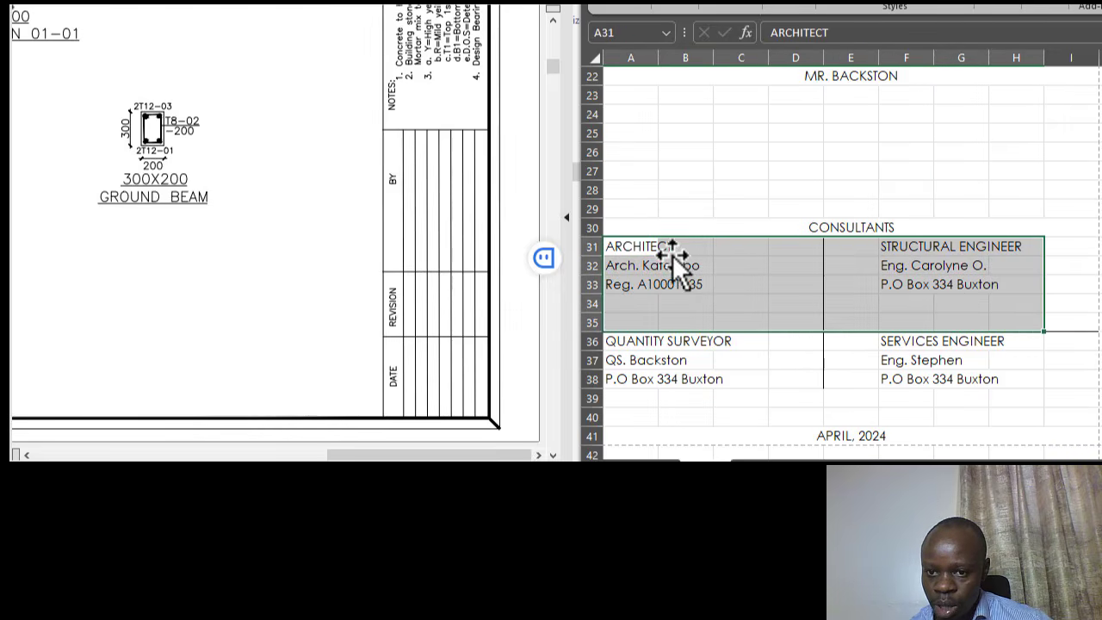
pyautogui.click(637, 247)
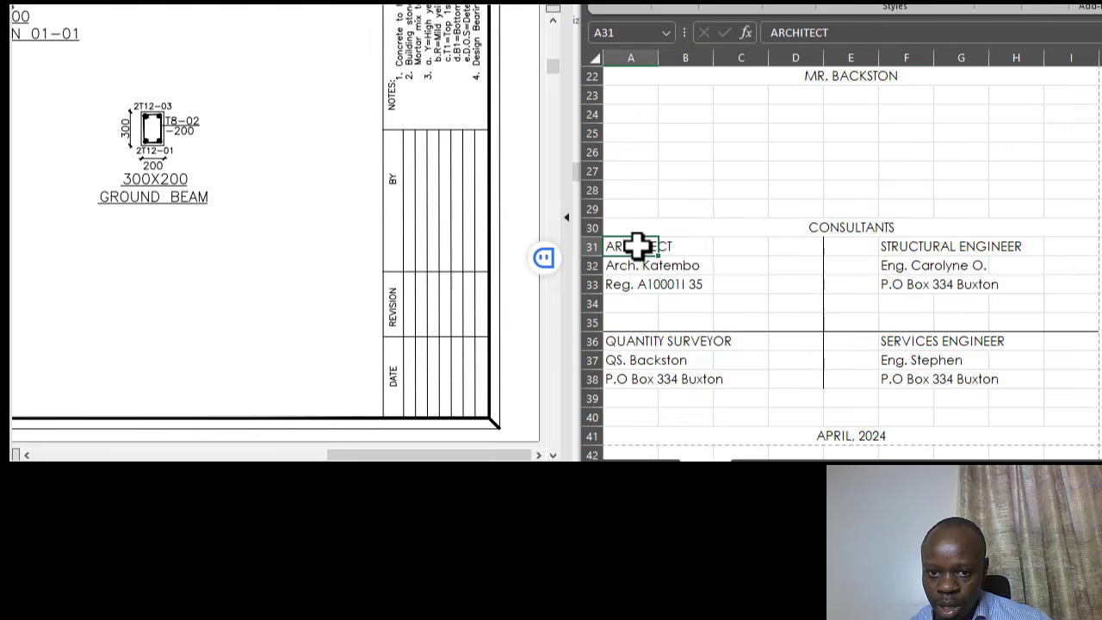
pyautogui.keyDown('ctrl'); pyautogui.click(901, 249); pyautogui.keyUp('ctrl')
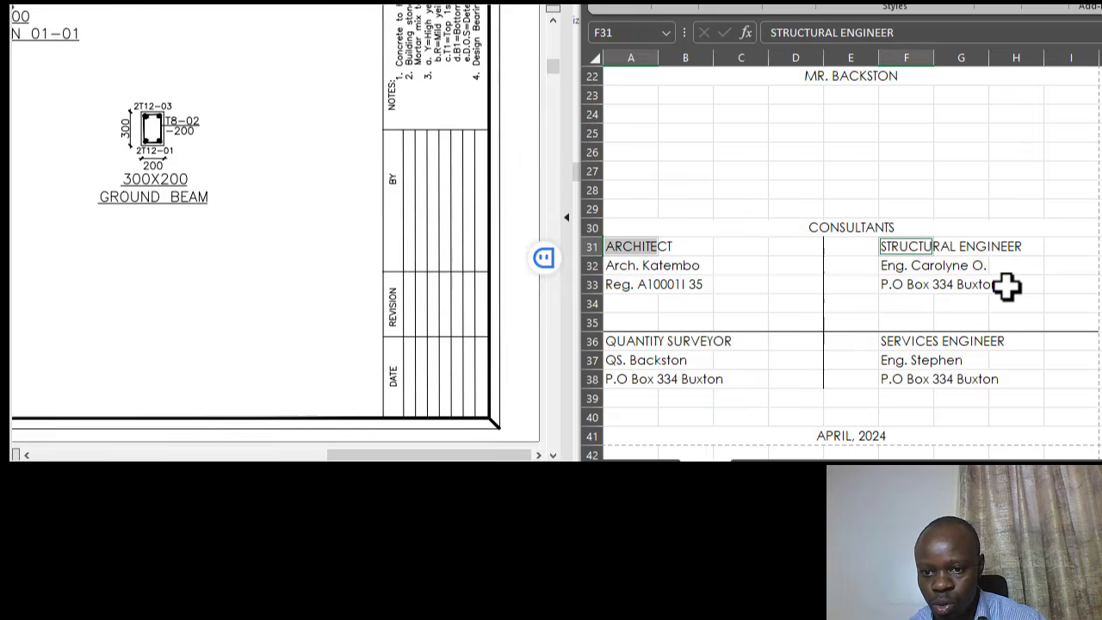
pyautogui.click(928, 317)
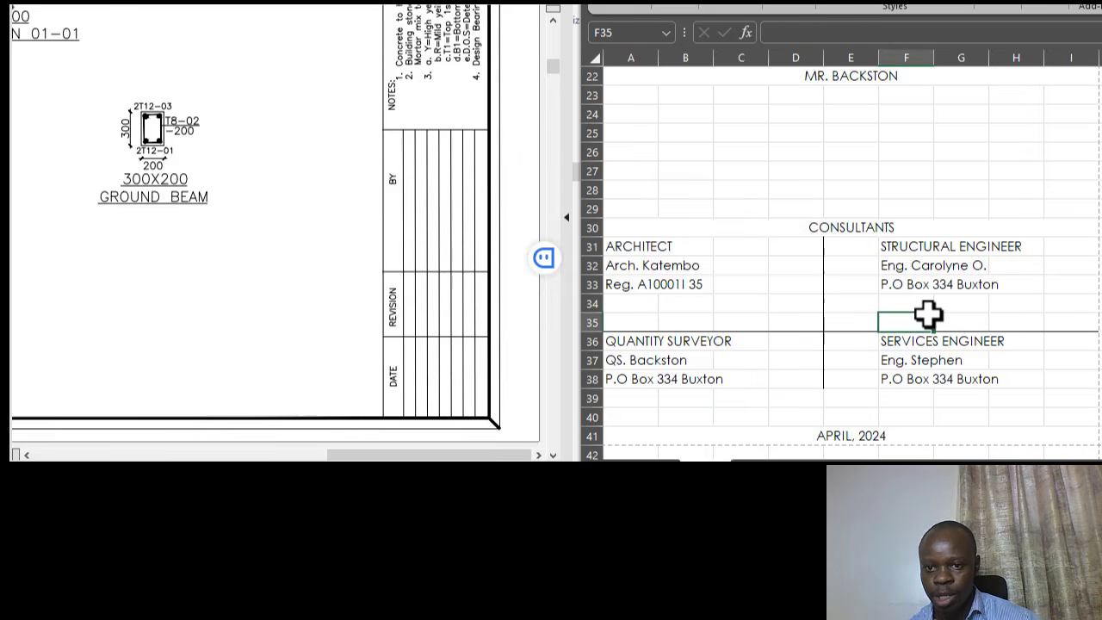
pyautogui.hotkey('ctrl', 'z')
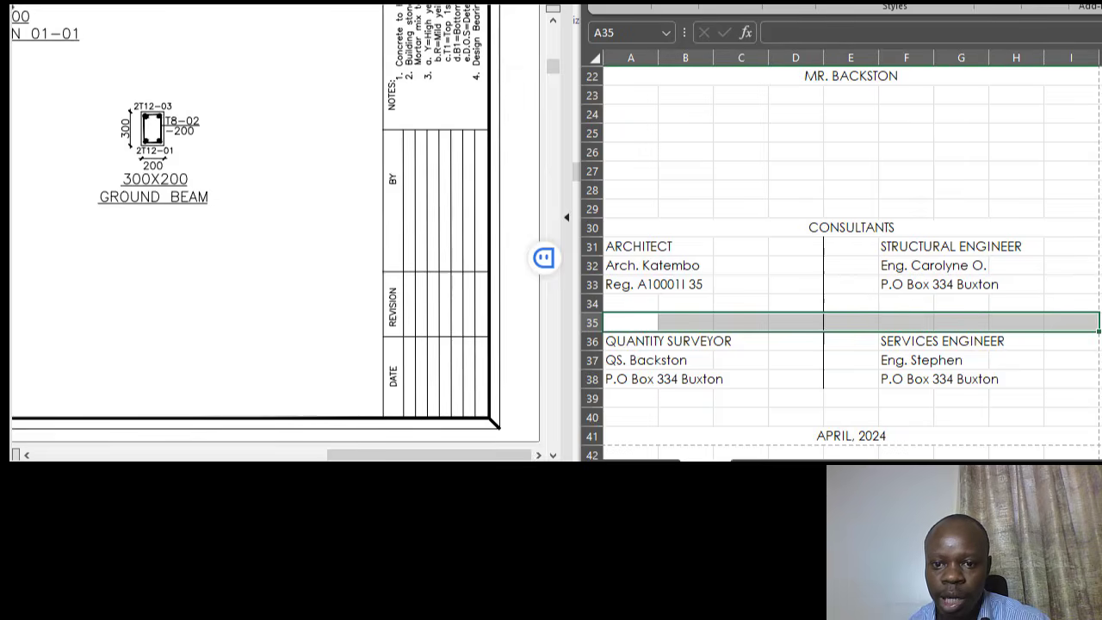
pyautogui.click(812, 229)
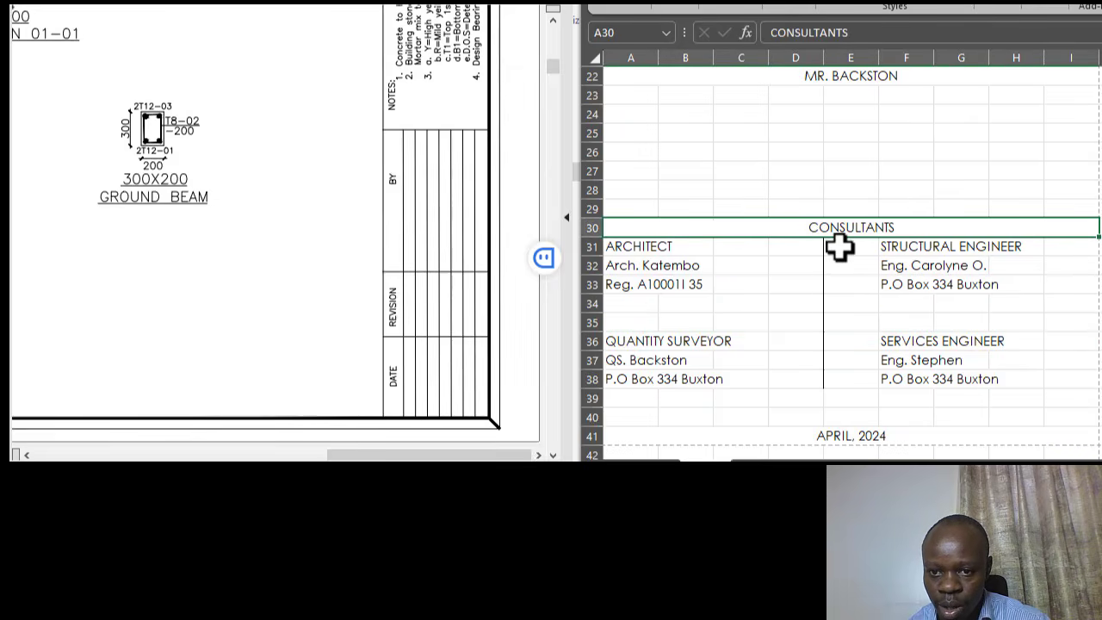
pyautogui.hotkey('ctrl', 'y')
pyautogui.click(939, 247)
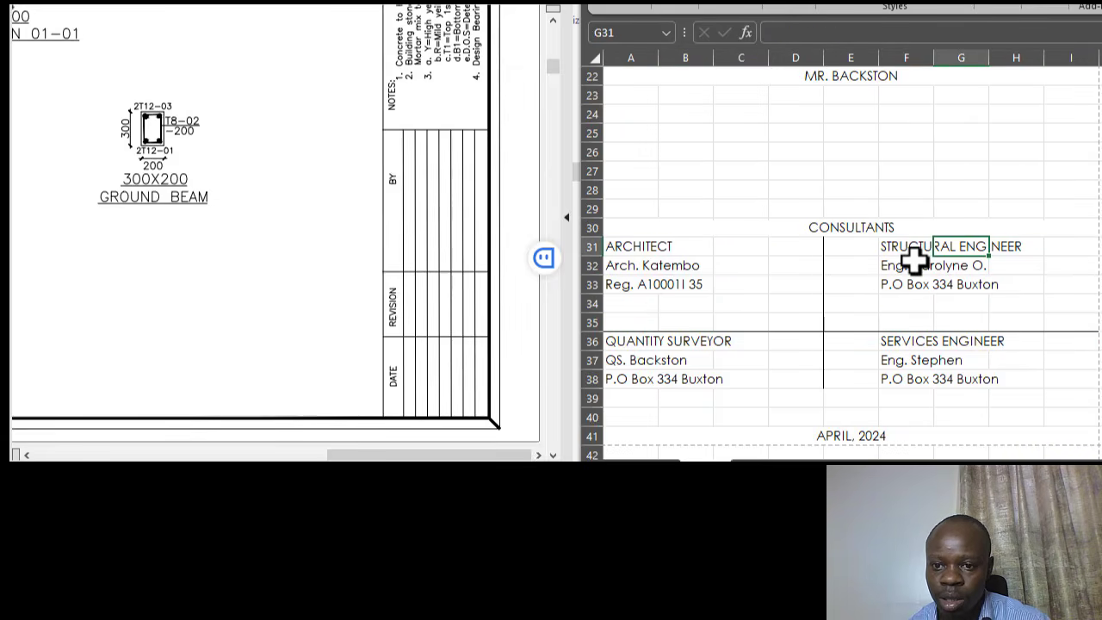
pyautogui.moveTo(848, 247); pyautogui.dragTo(850, 382)
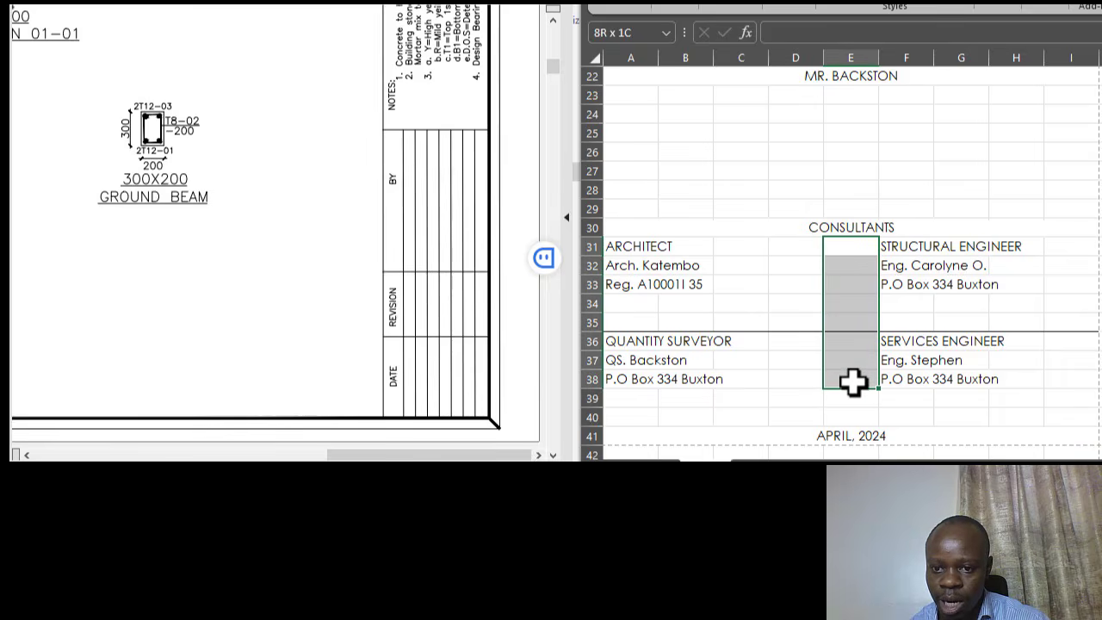
# - Give E31:E38 a right border through the Format Cells Border settings
pyautogui.rightClick(850, 341)
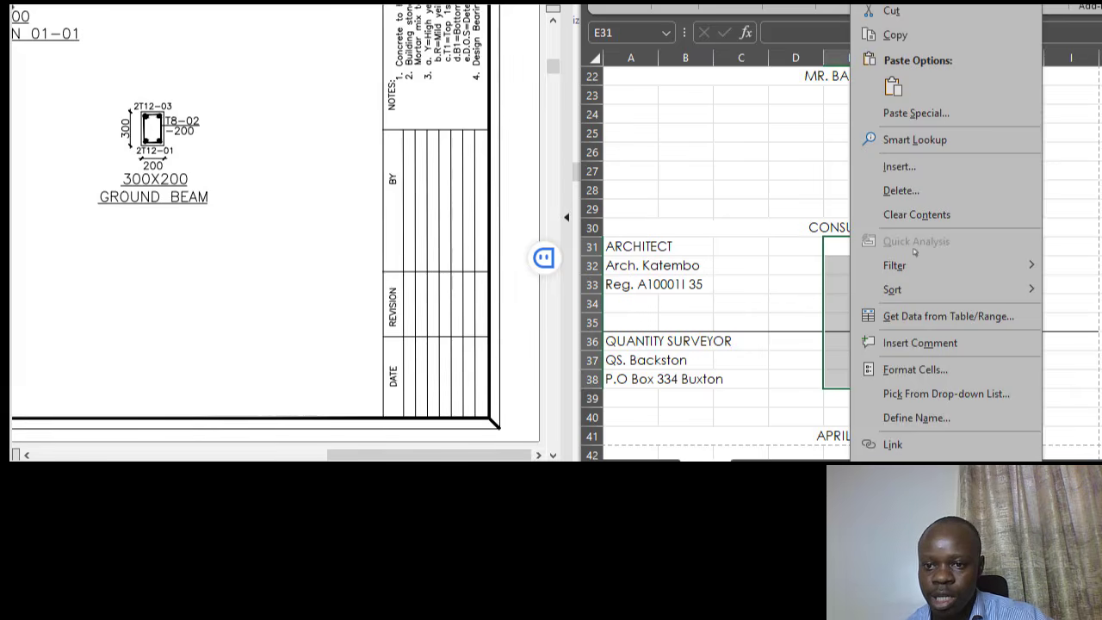
pyautogui.click(928, 368)
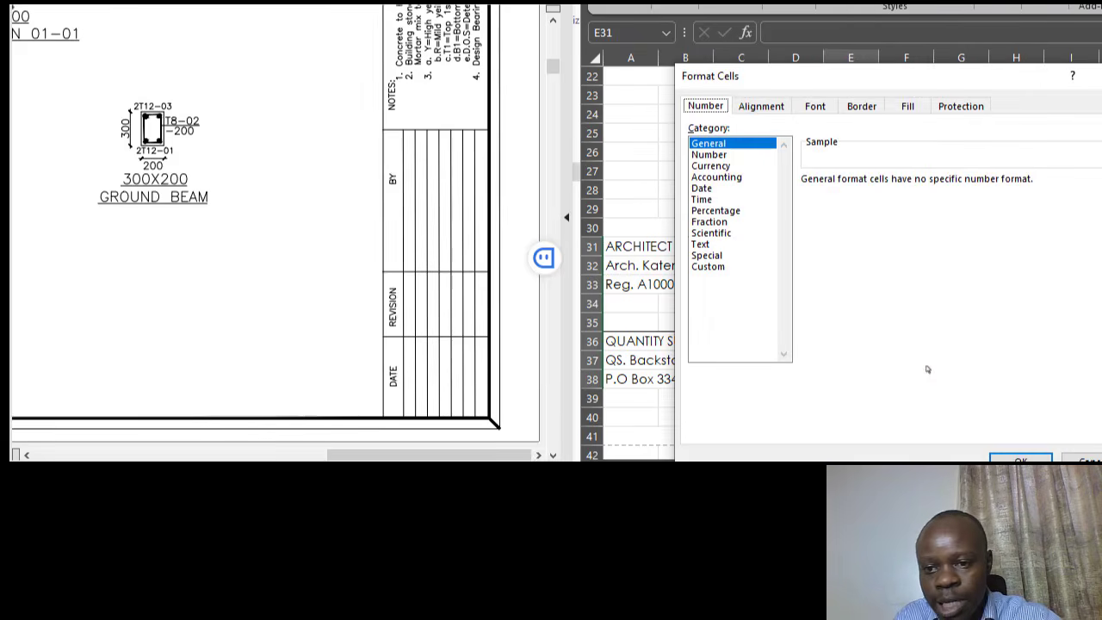
pyautogui.click(862, 107)
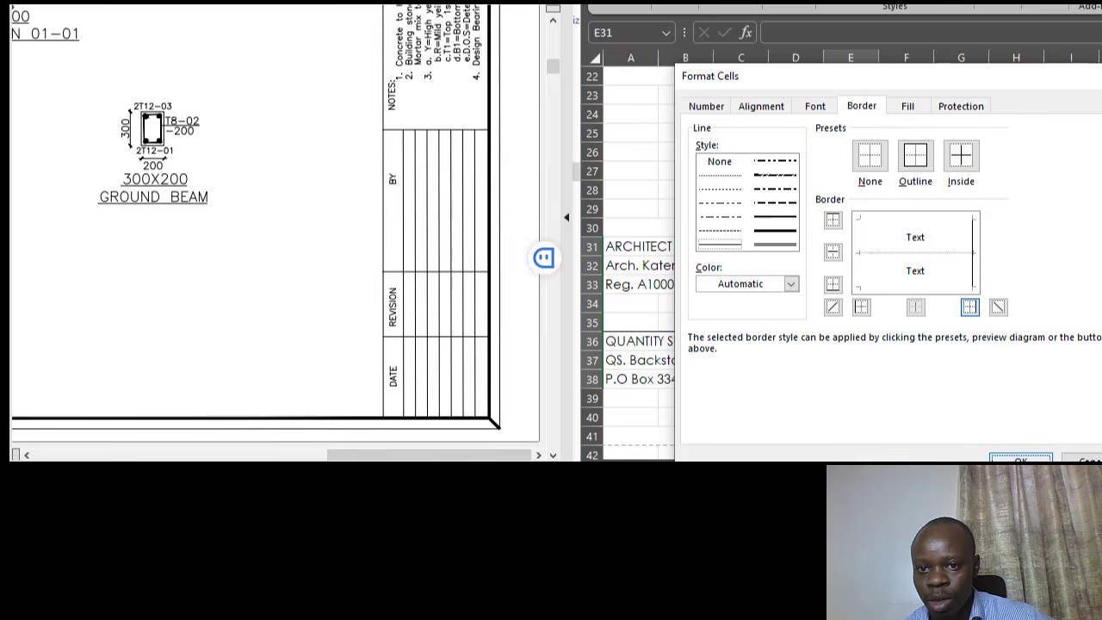
pyautogui.click(1021, 460)
pyautogui.click(874, 190)
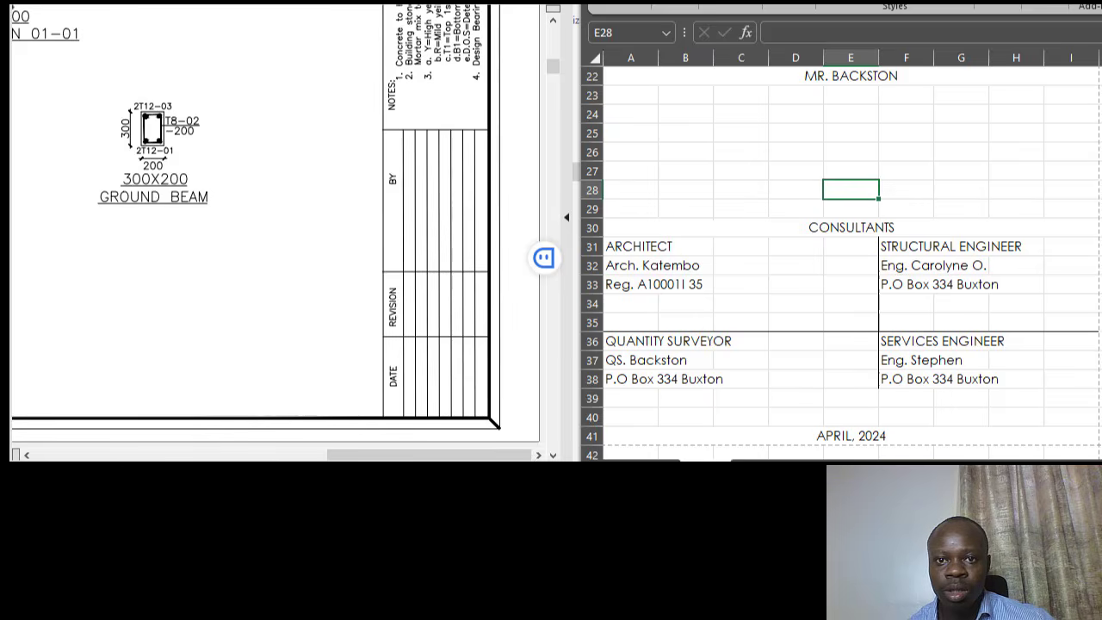
# - Undo the border and move the right-hand consultant entries from F31:G38 to E31:F38
pyautogui.hotkey('ctrl', 'z')
pyautogui.click(999, 150)
pyautogui.click(914, 248)
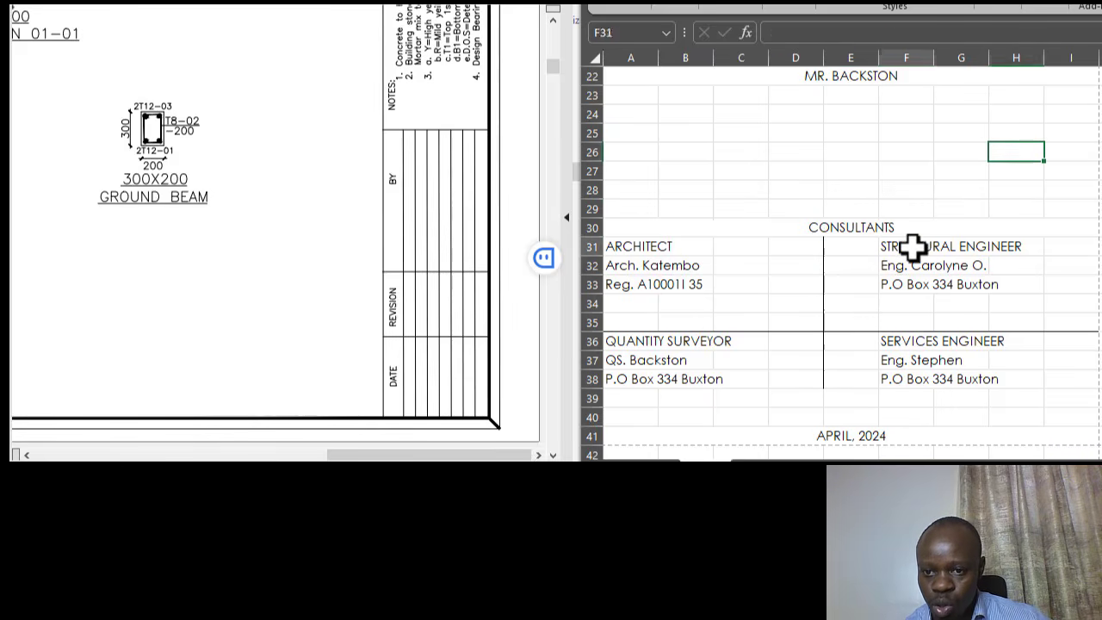
pyautogui.moveTo(914, 248); pyautogui.dragTo(937, 376)
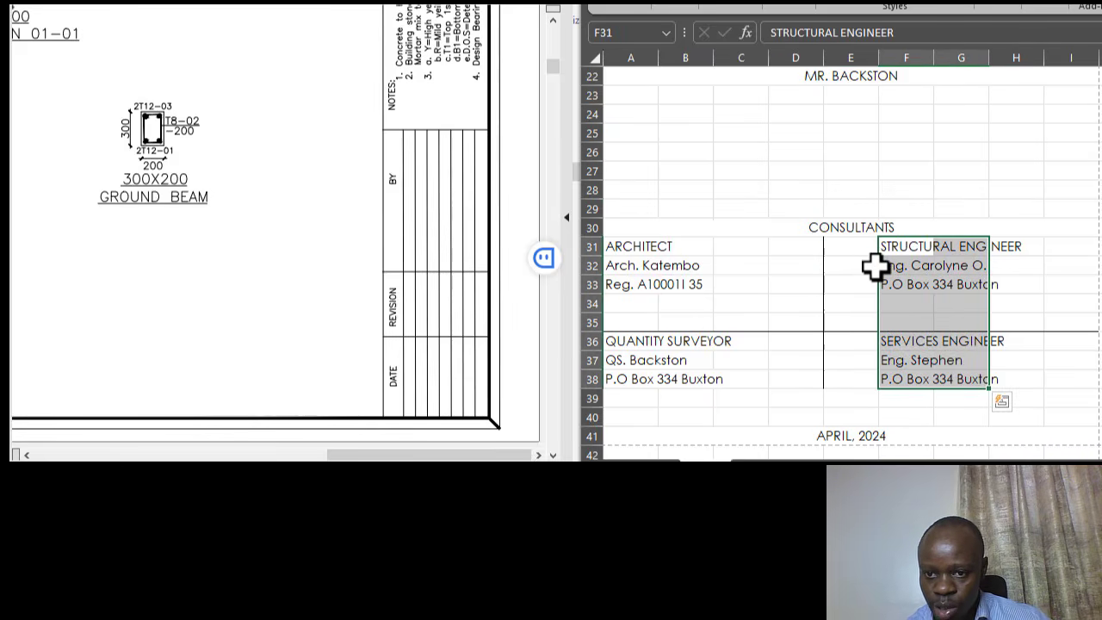
pyautogui.moveTo(877, 271)
pyautogui.mouseDown()
pyautogui.moveTo(853, 272)
pyautogui.moveTo(869, 255)
pyautogui.mouseUp()
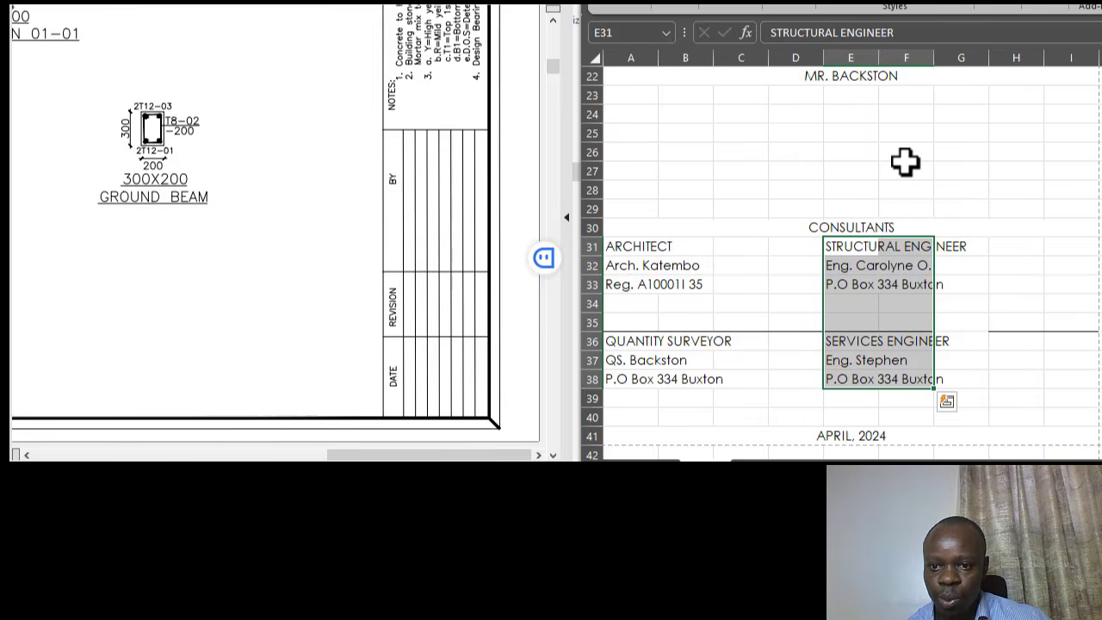
pyautogui.click(906, 171)
pyautogui.click(982, 248)
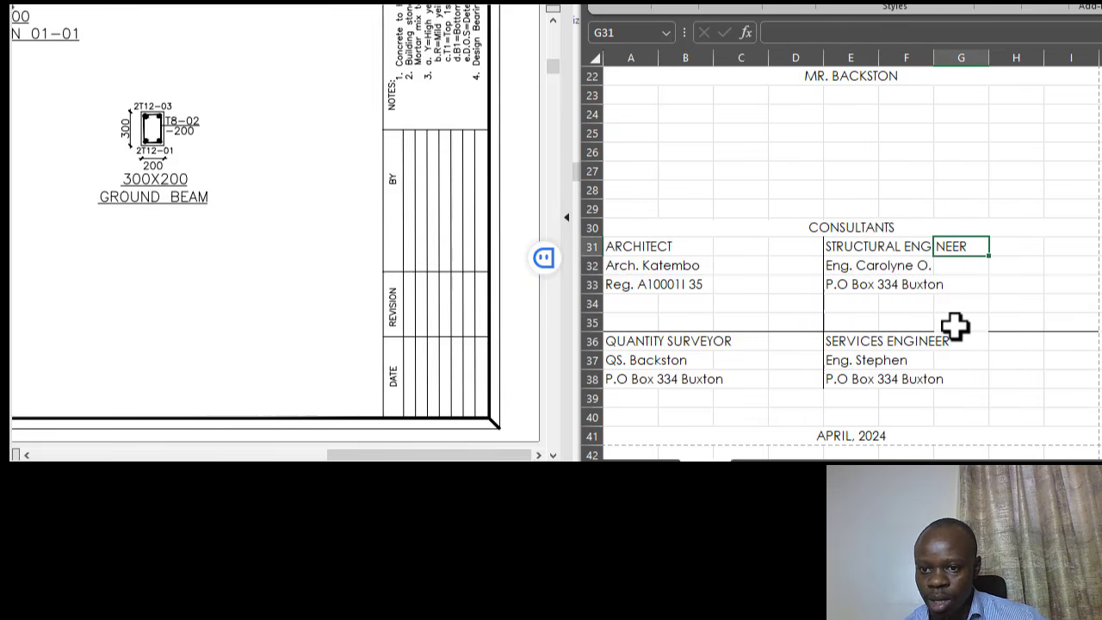
pyautogui.click(940, 319)
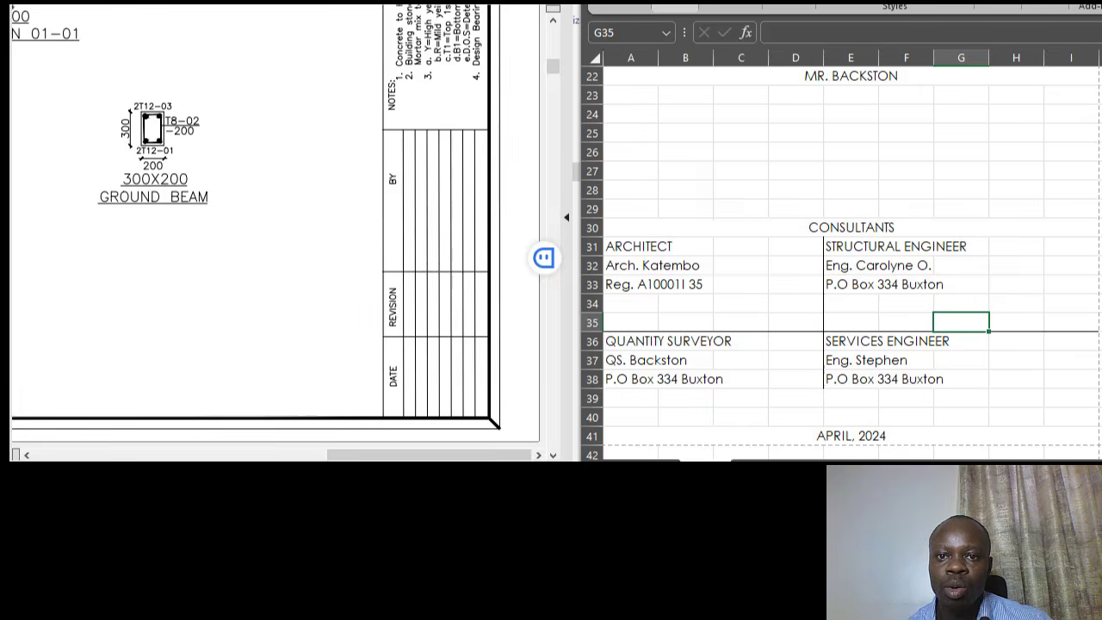
# - Bold CONSULTANTS, ARCHITECT, STRUCTURAL ENGINEER, QUANTITY SURVEYOR and SERVICES ENGINEER
pyautogui.click(701, 7)
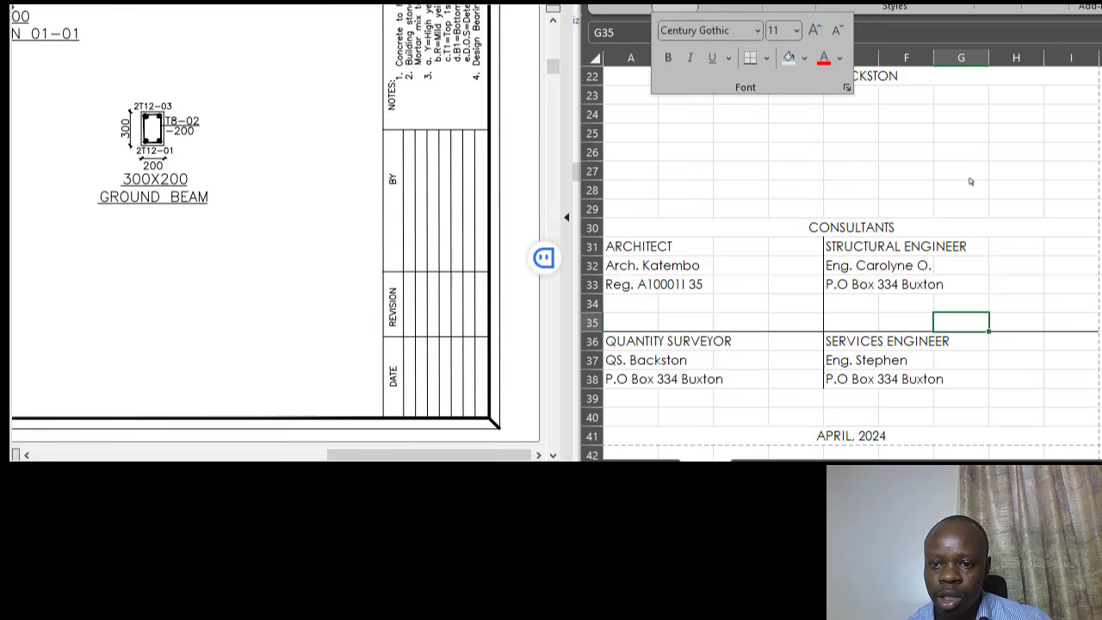
pyautogui.click(1024, 246)
pyautogui.click(625, 250)
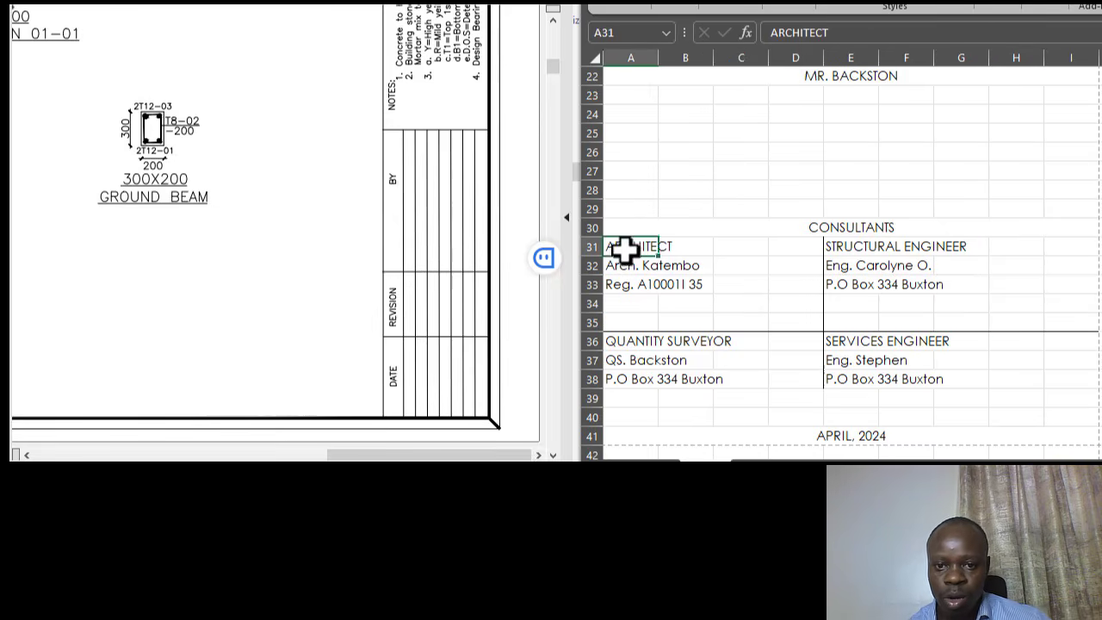
pyautogui.keyDown('ctrl'); pyautogui.click(840, 247); pyautogui.keyUp('ctrl')
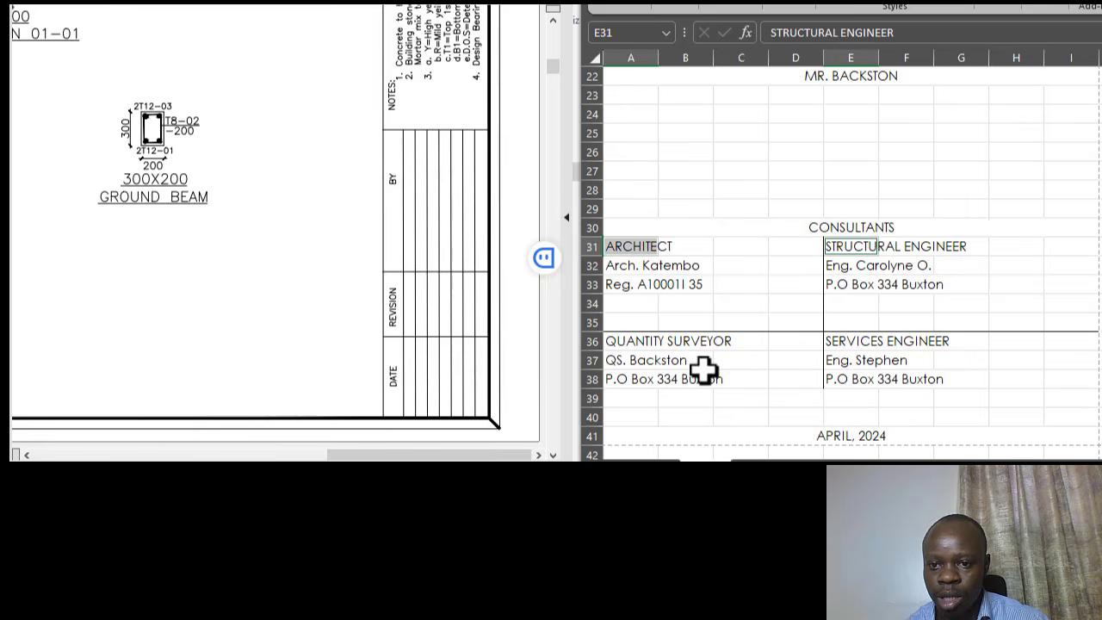
pyautogui.keyDown('ctrl'); pyautogui.click(635, 348); pyautogui.keyUp('ctrl')
pyautogui.keyDown('ctrl'); pyautogui.click(851, 342); pyautogui.keyUp('ctrl')
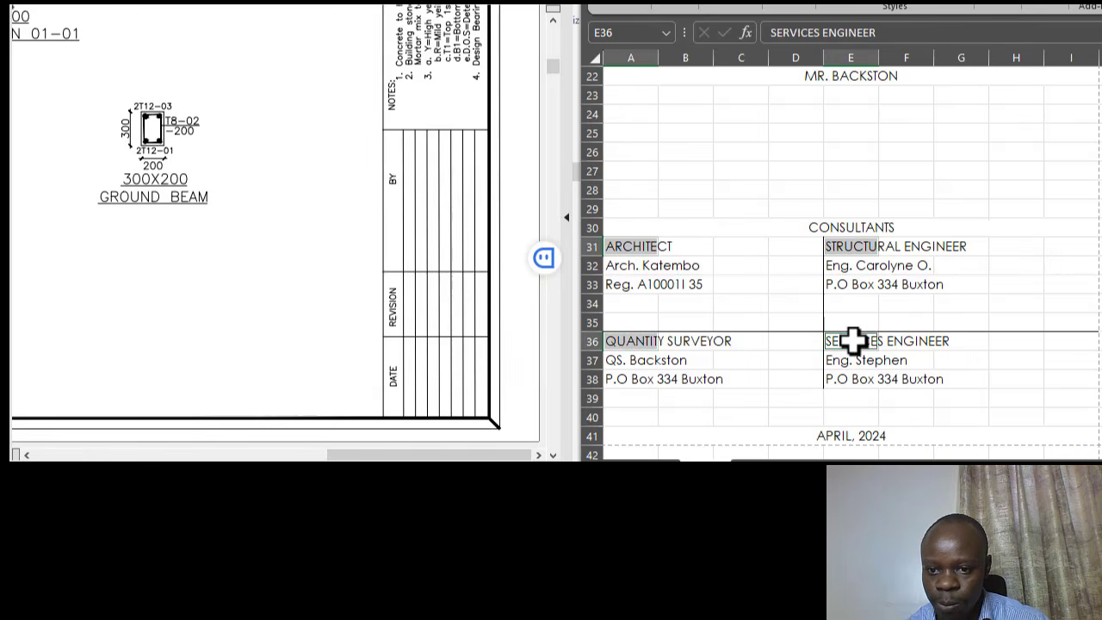
pyautogui.keyDown('ctrl'); pyautogui.click(842, 226); pyautogui.keyUp('ctrl')
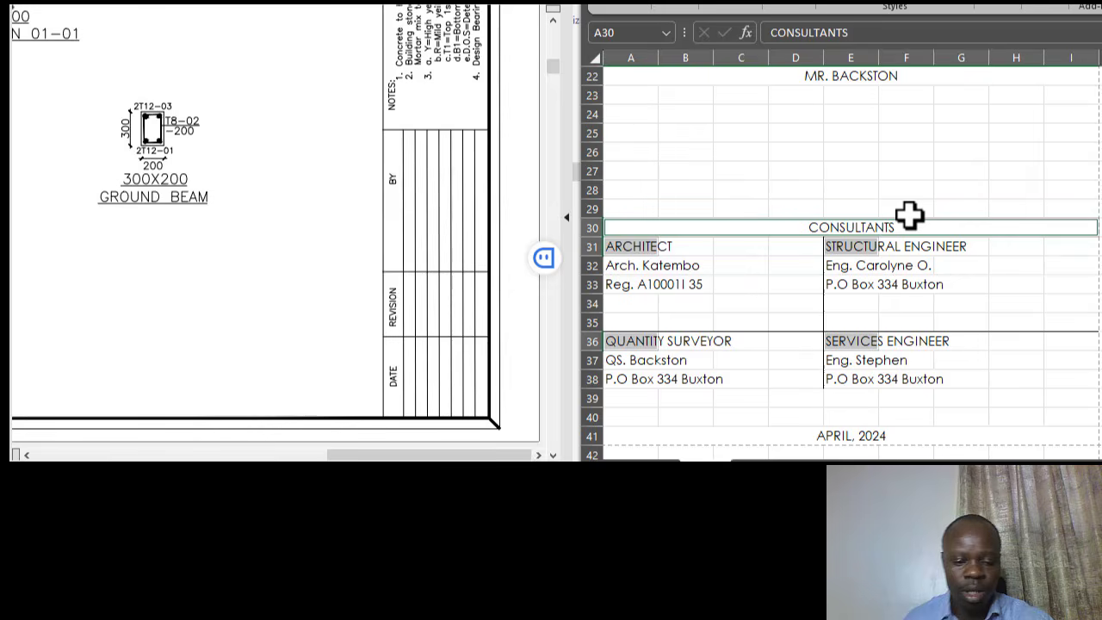
pyautogui.hotkey('ctrl', 'b')
pyautogui.click(917, 170)
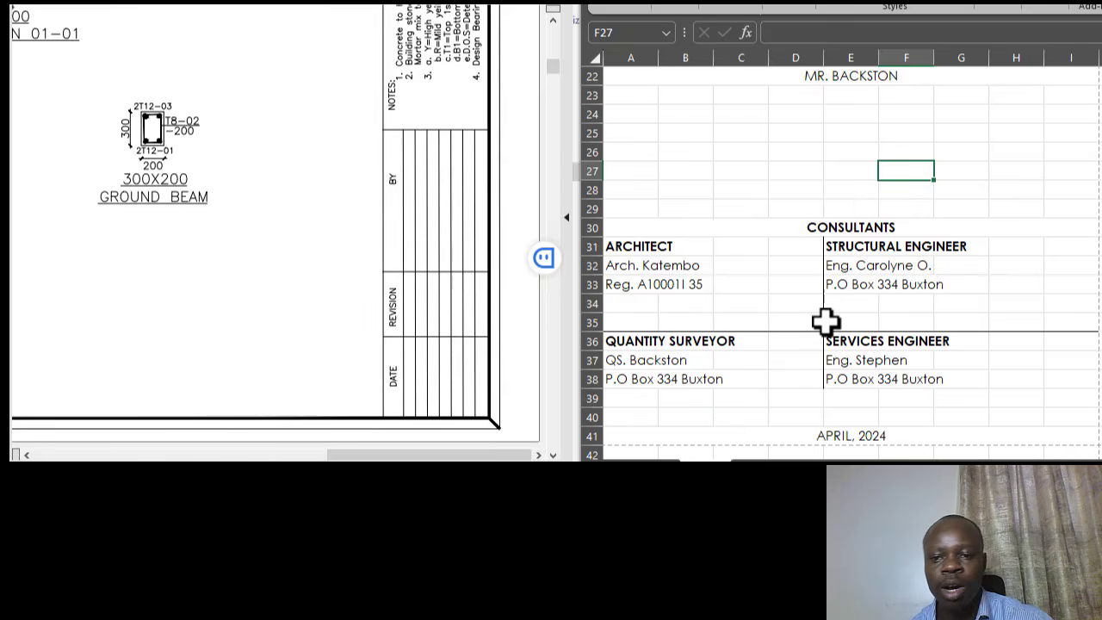
pyautogui.scroll(3, 939, 315)
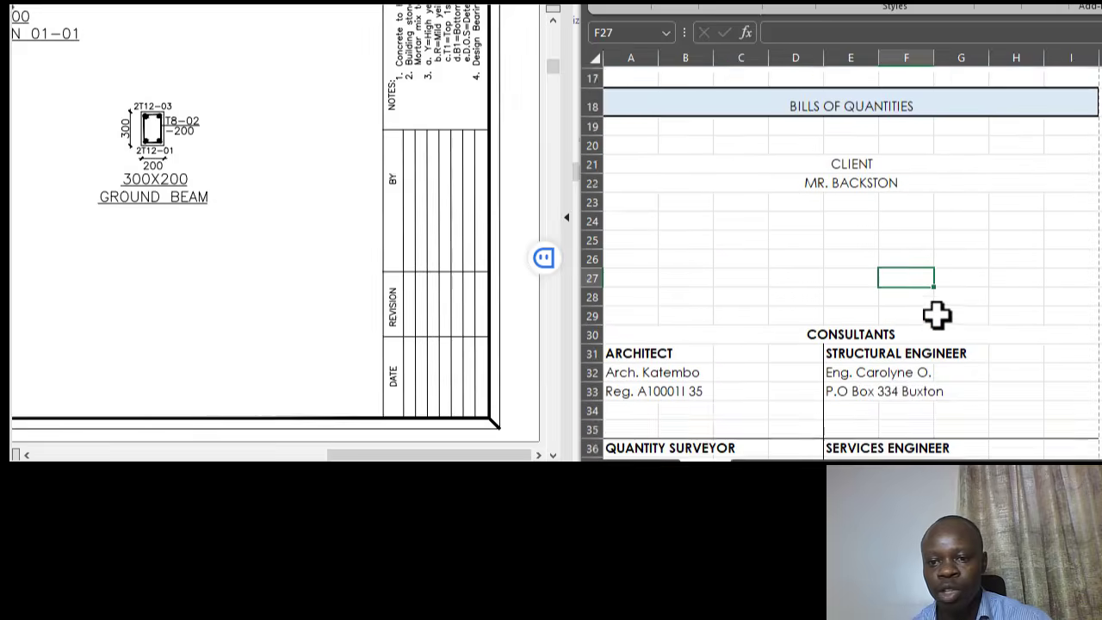
pyautogui.scroll(-2, 916, 297)
pyautogui.click(856, 112)
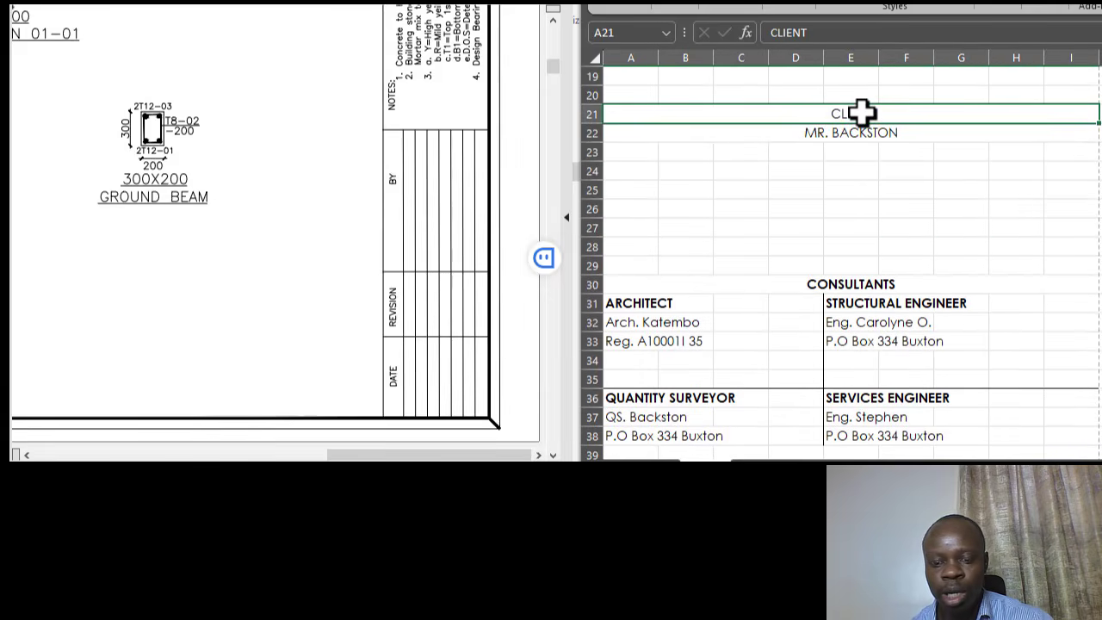
# - Delete the blank row 35 from the consultants block
pyautogui.click(763, 131)
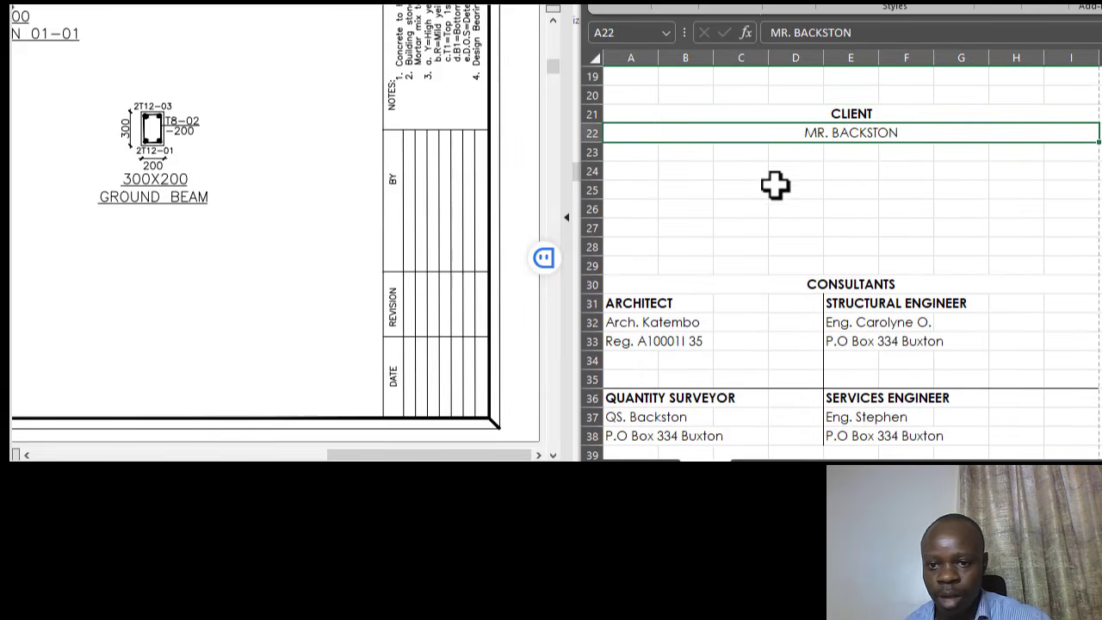
pyautogui.click(775, 186)
pyautogui.scroll(-1, 935, 247)
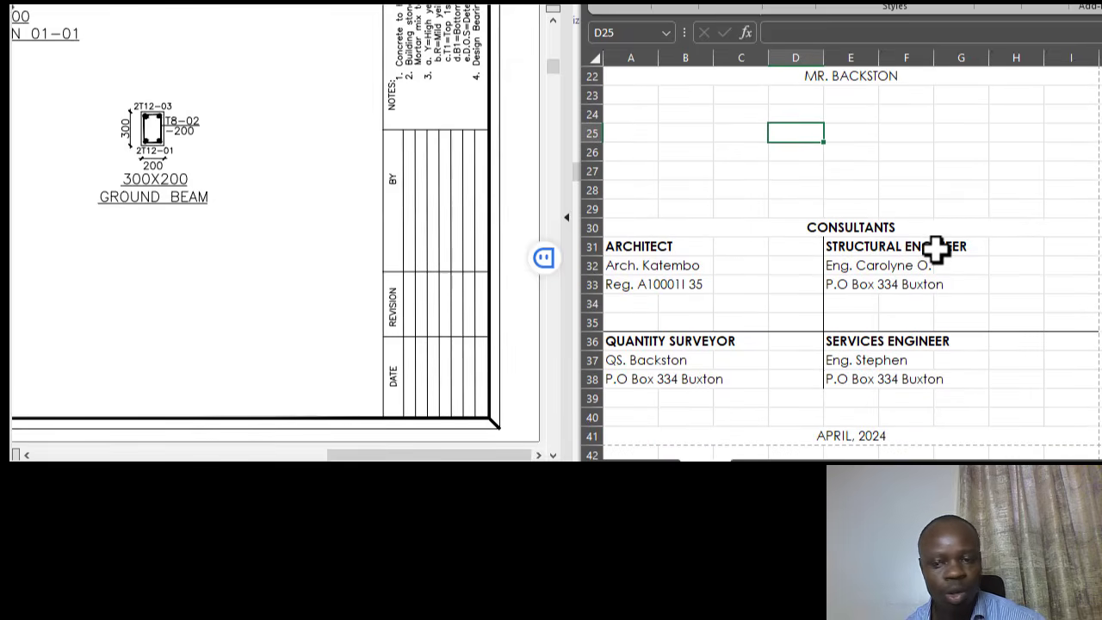
pyautogui.scroll(-1, 831, 224)
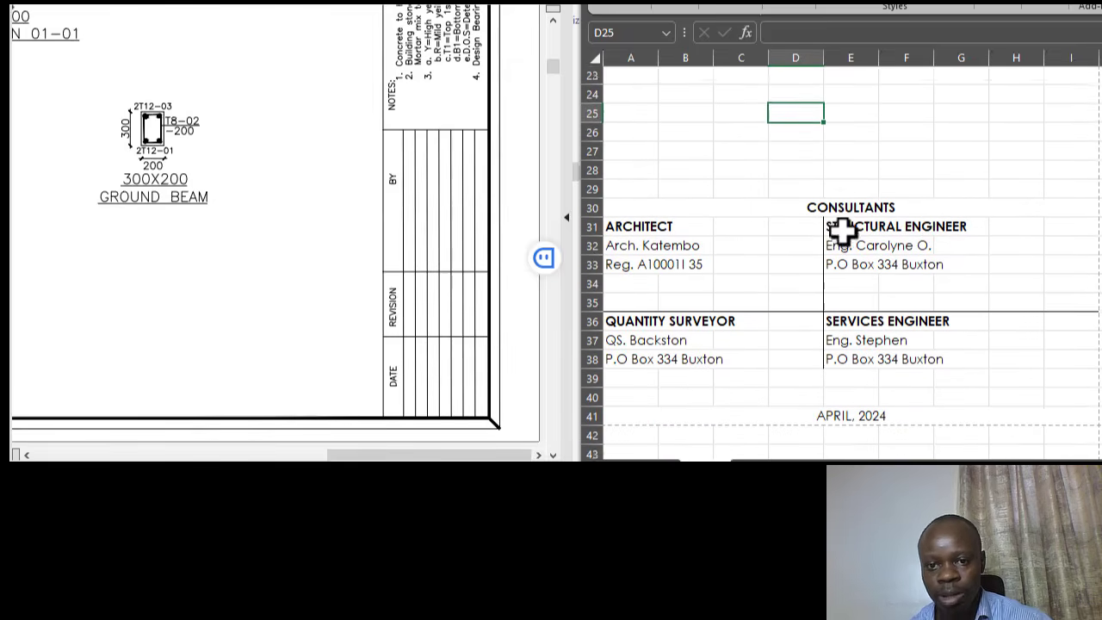
pyautogui.moveTo(645, 190); pyautogui.dragTo(1045, 327)
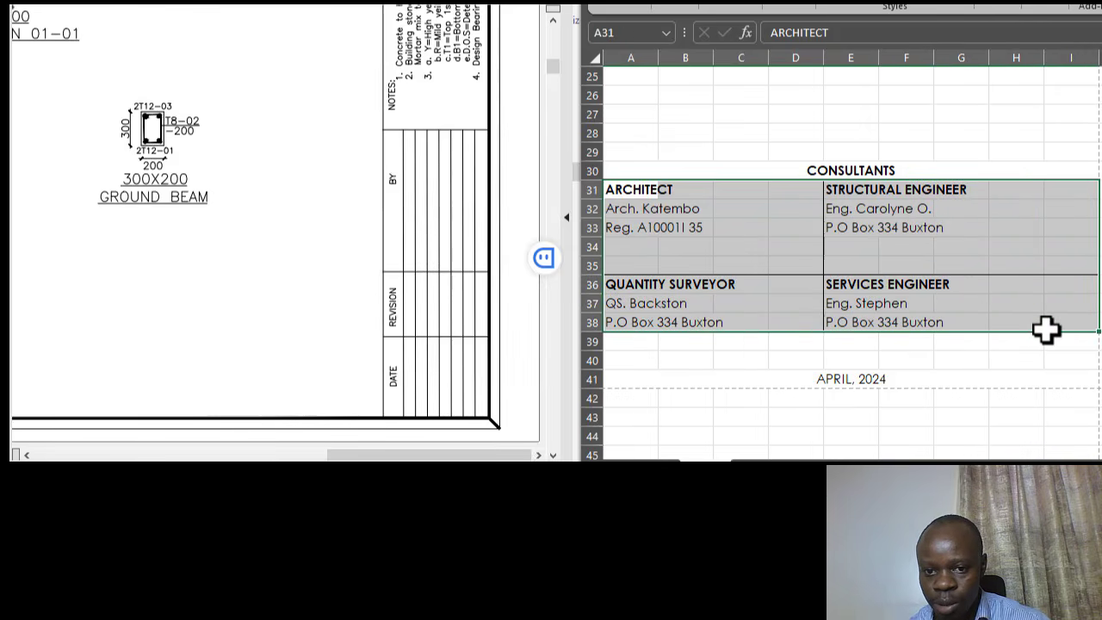
pyautogui.click(906, 132)
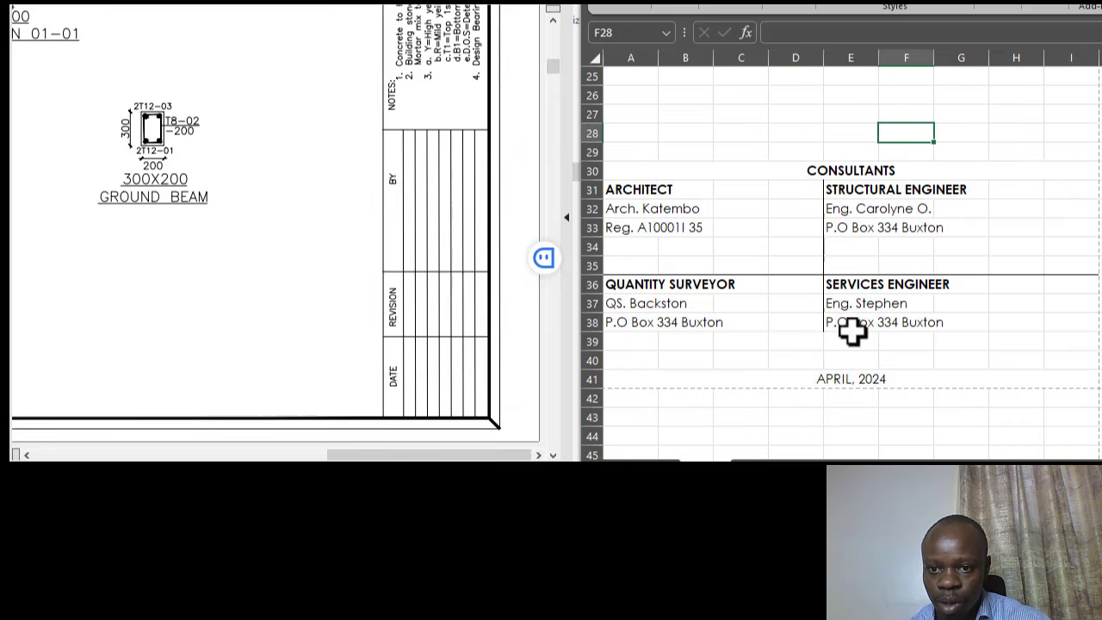
pyautogui.moveTo(575, 266); pyautogui.dragTo(575, 265)
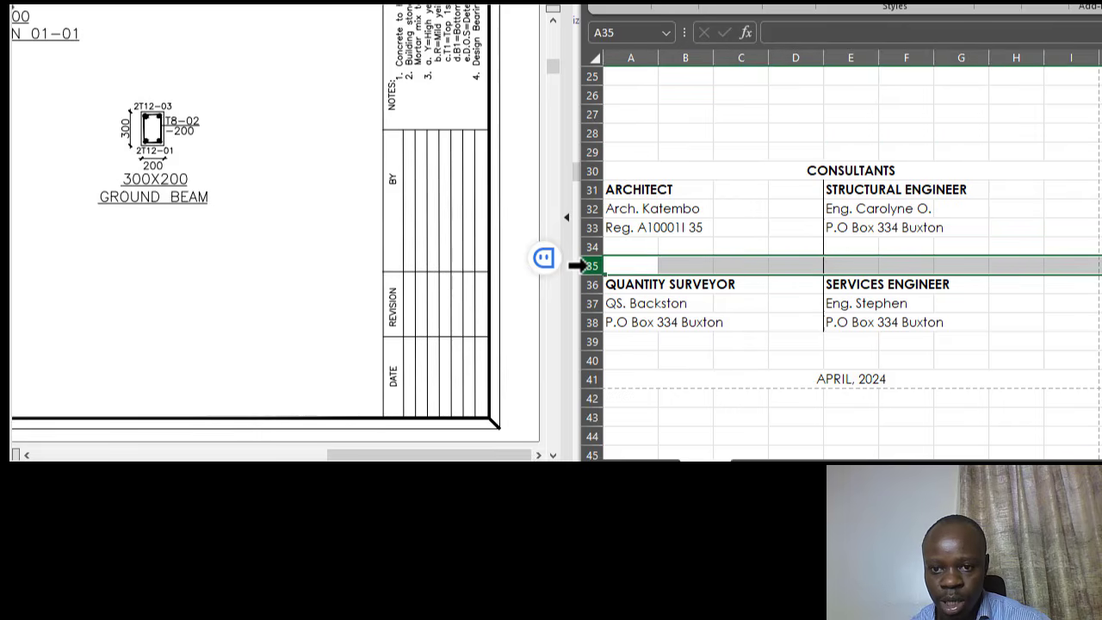
pyautogui.rightClick(578, 265)
pyautogui.click(637, 128)
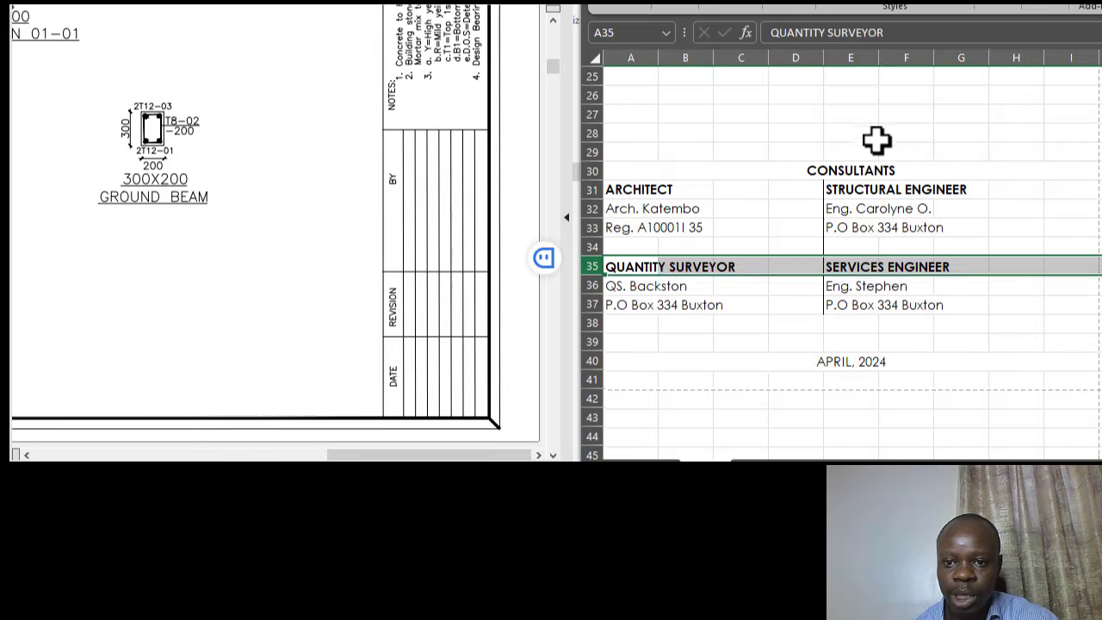
pyautogui.click(872, 134)
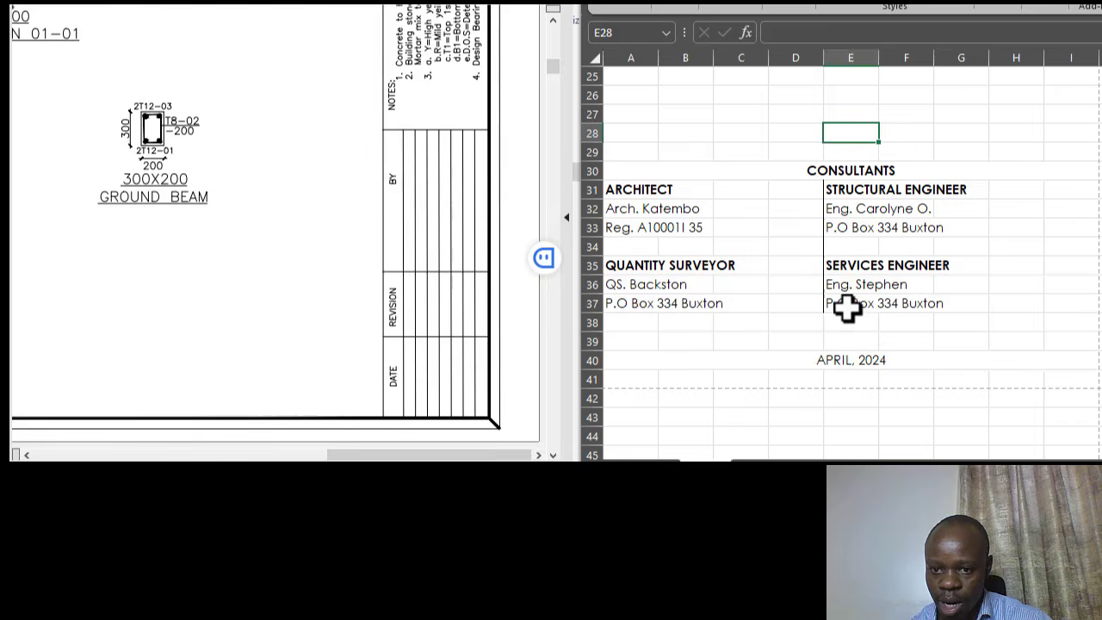
# - Add a right border to D31:D38 so the divider spans the block's full height
pyautogui.click(809, 324)
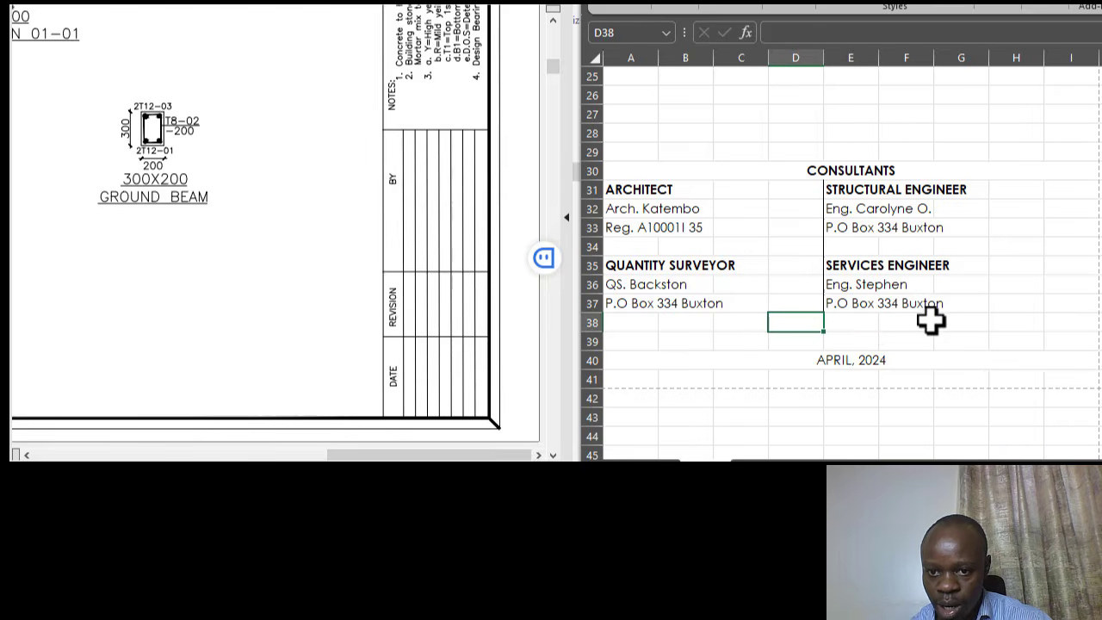
pyautogui.click(674, 6)
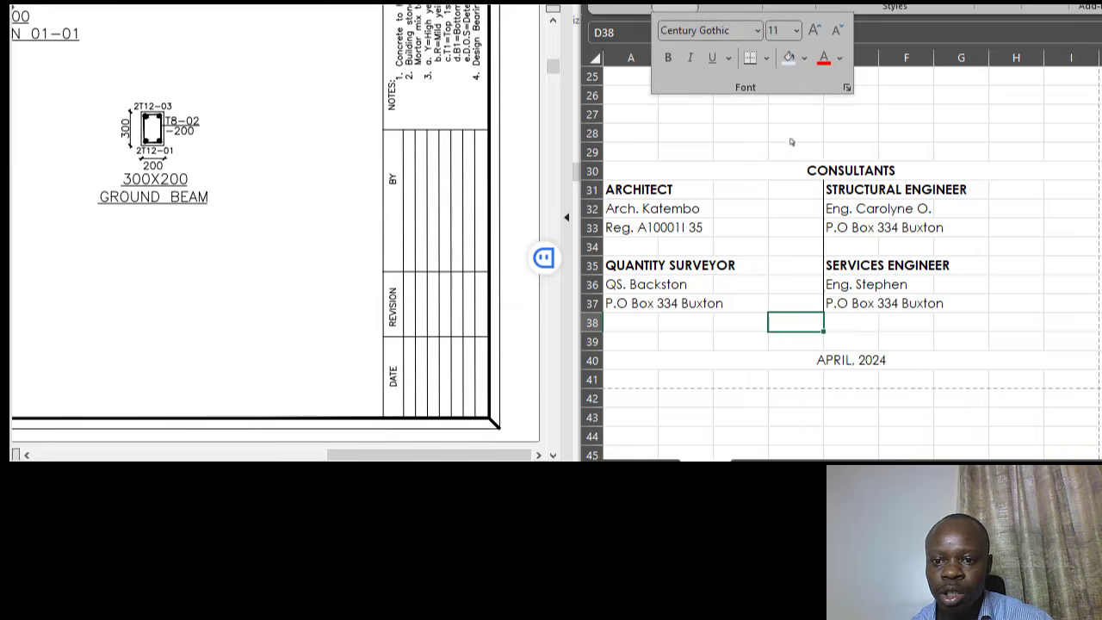
pyautogui.click(765, 60)
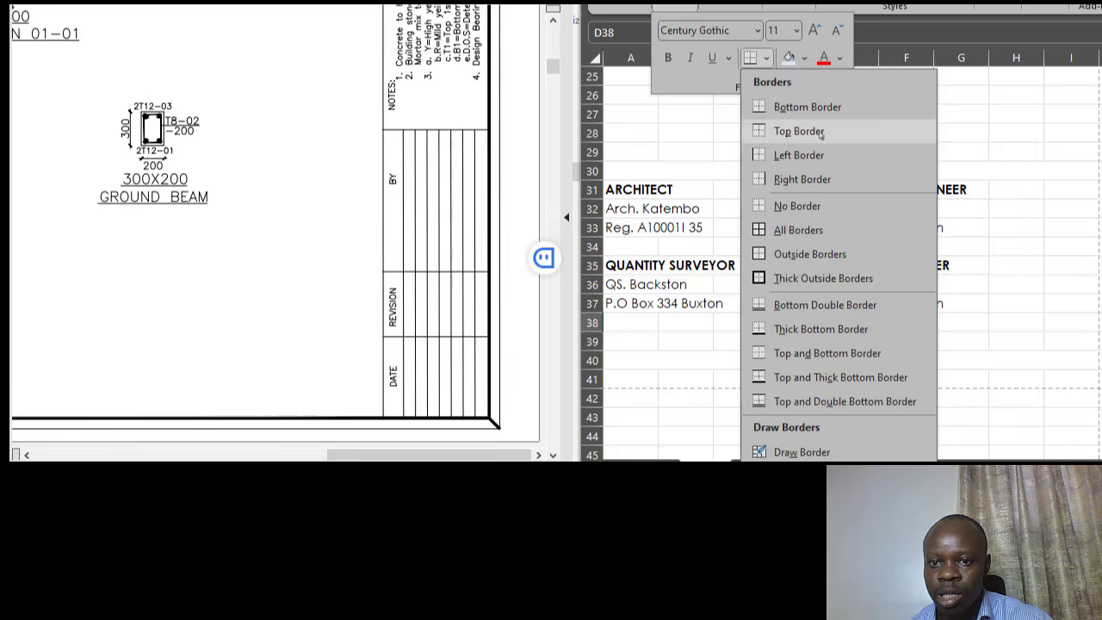
pyautogui.click(814, 178)
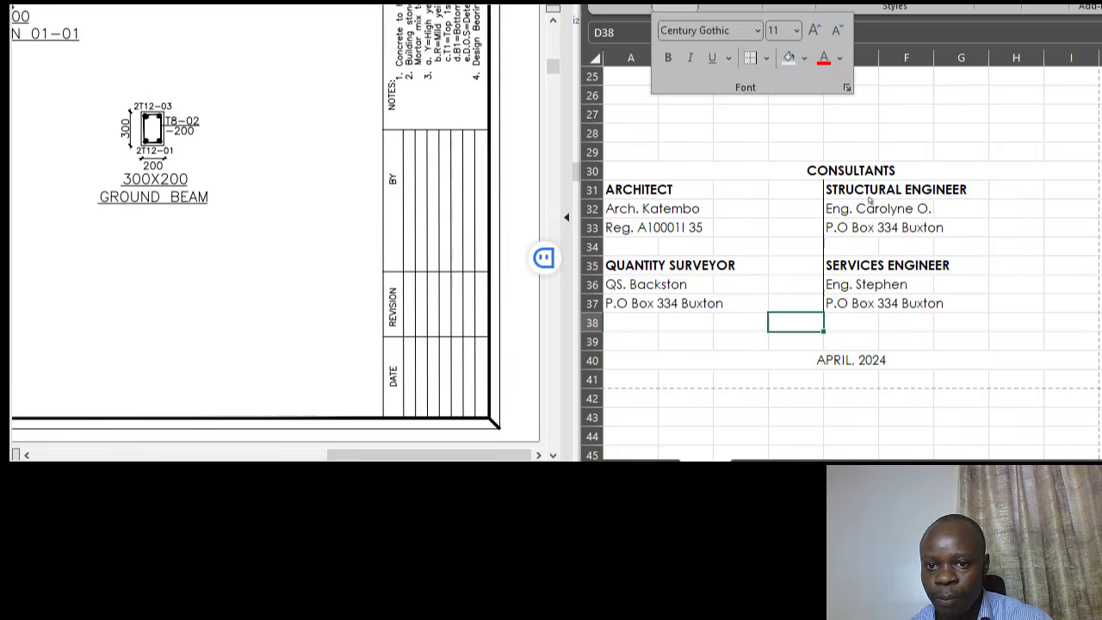
pyautogui.click(892, 321)
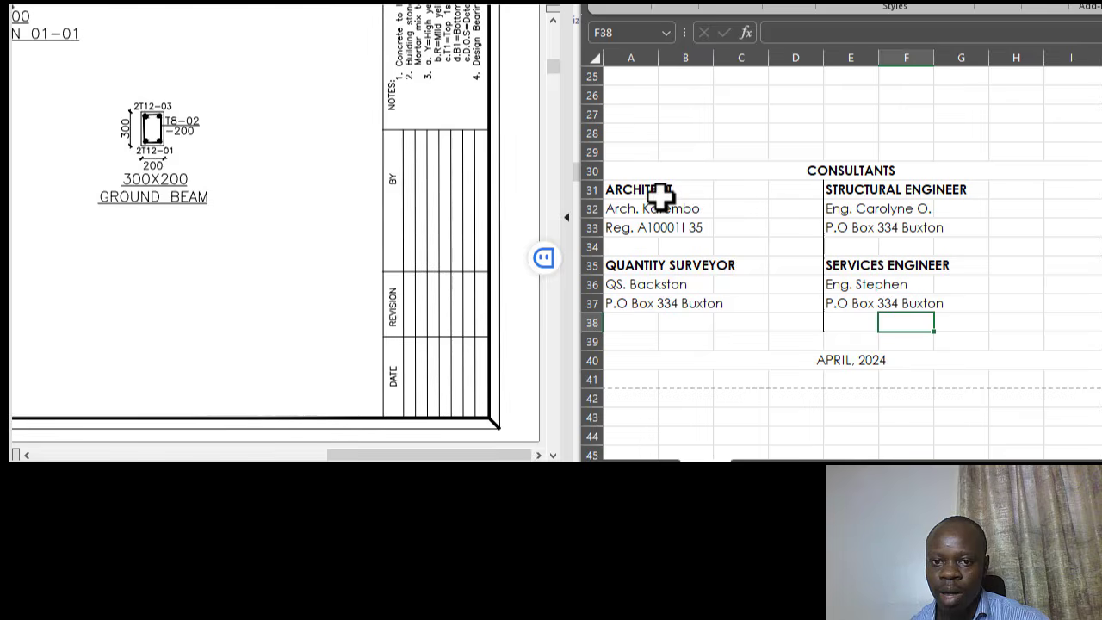
pyautogui.moveTo(642, 194); pyautogui.dragTo(1068, 330)
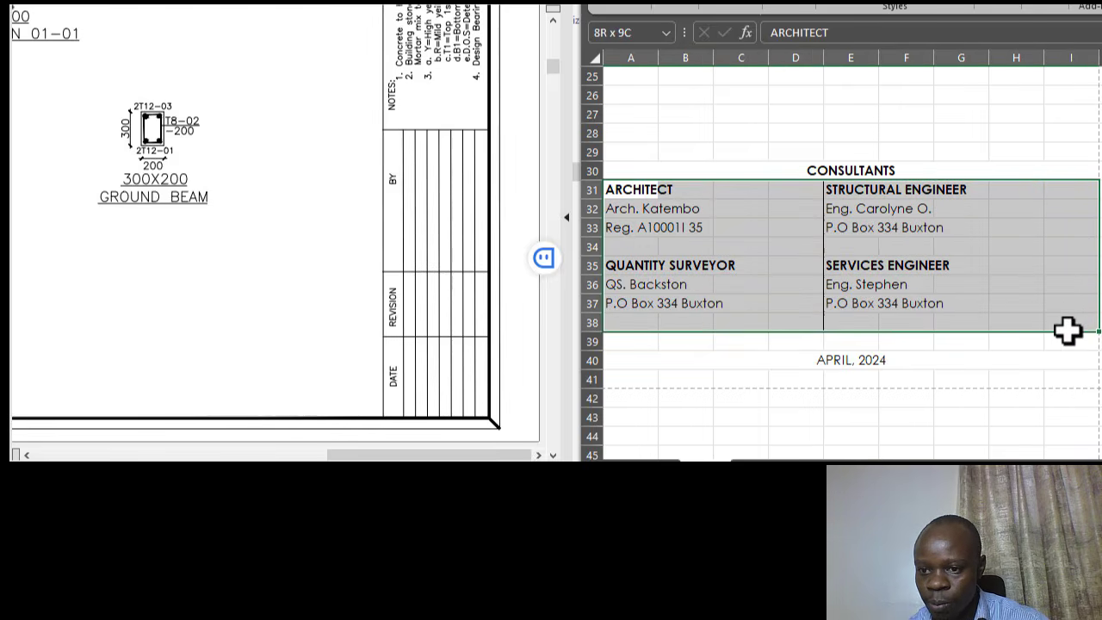
# - Outline the consultants block A31:I38 with an outside border
pyautogui.rightClick(779, 231)
pyautogui.press('Escape')
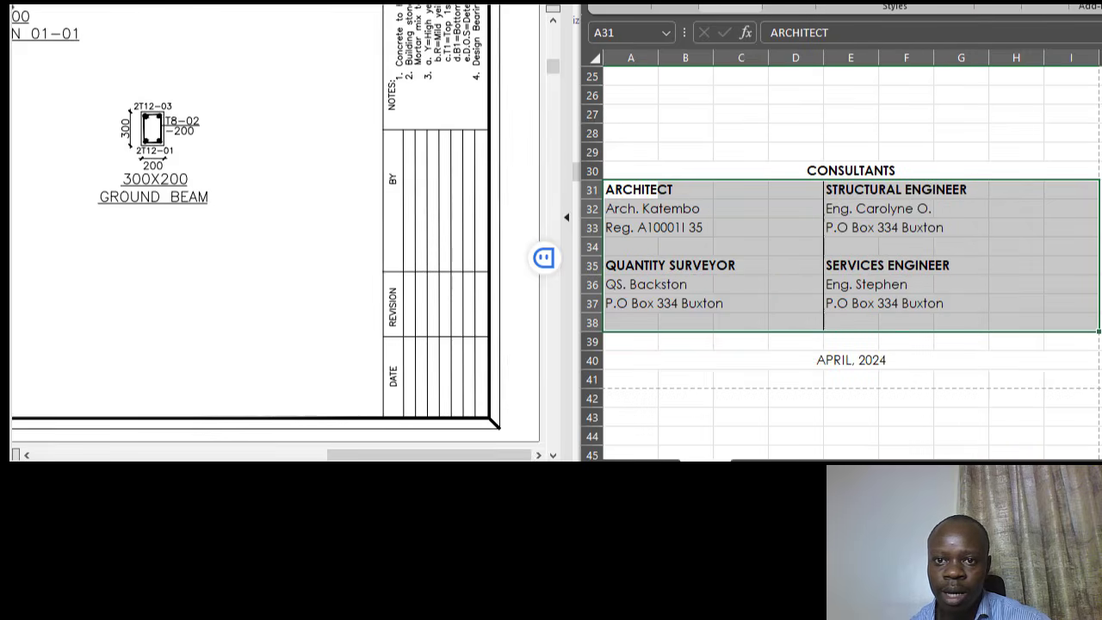
pyautogui.click(731, 6)
pyautogui.click(675, 6)
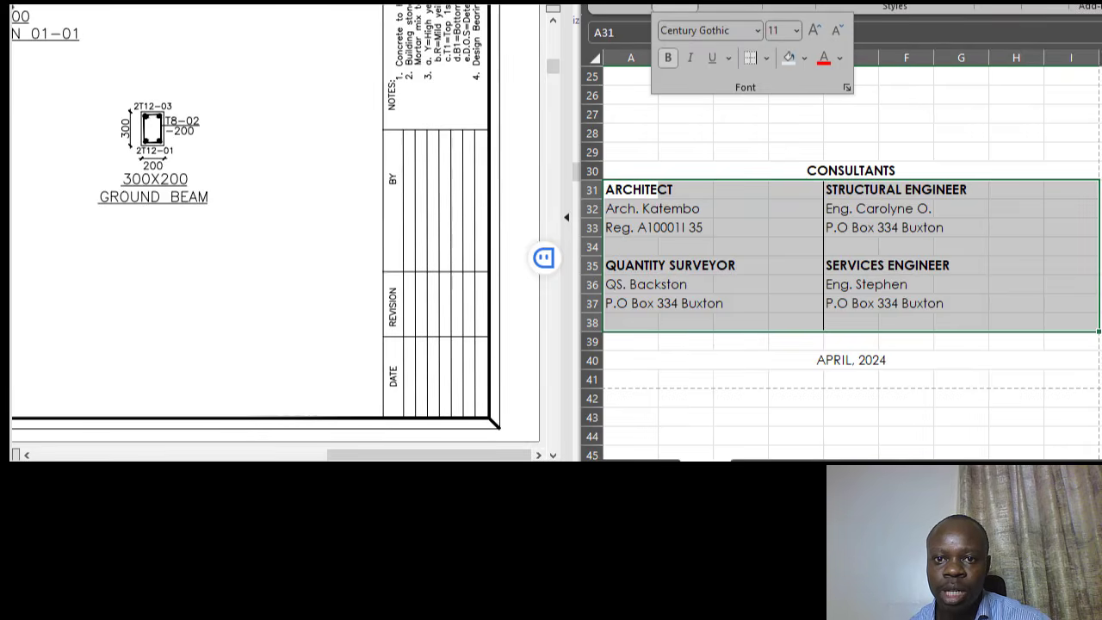
pyautogui.click(769, 61)
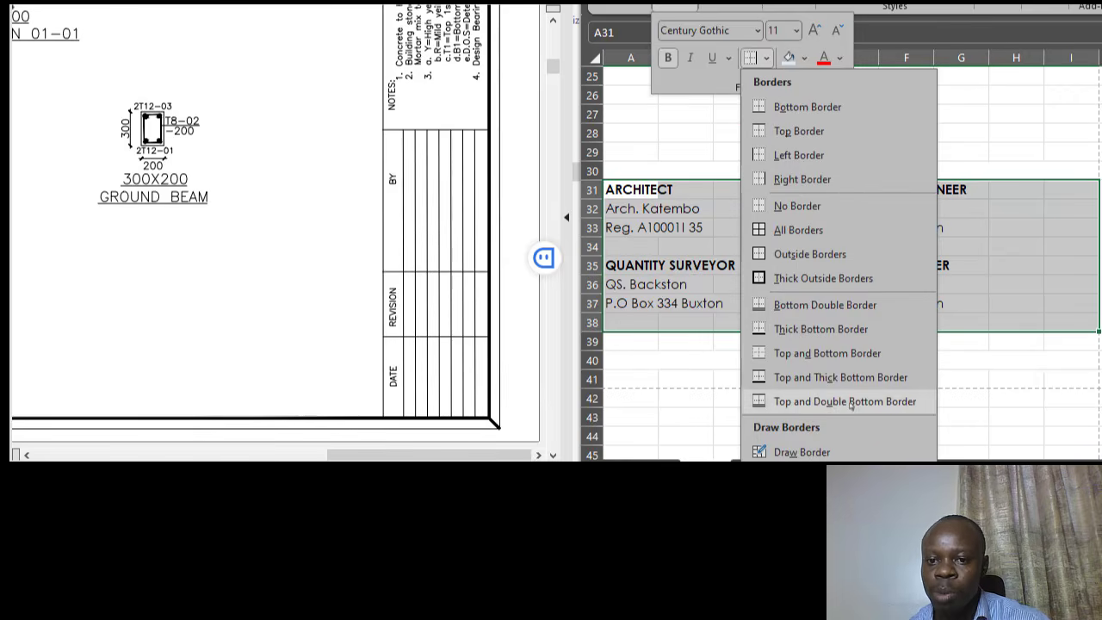
pyautogui.click(798, 255)
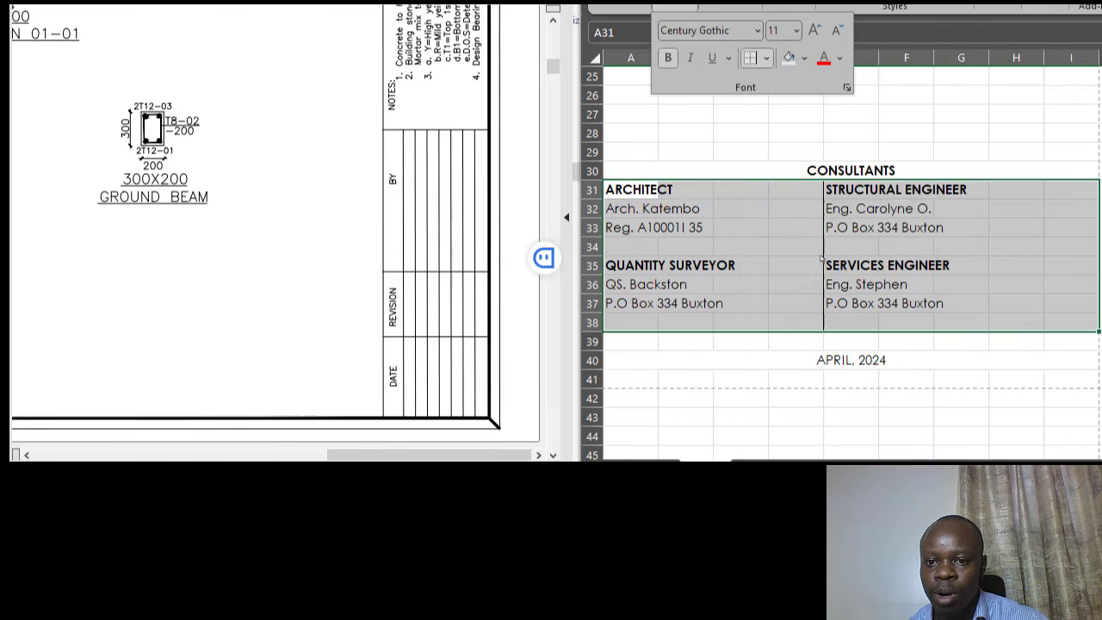
pyautogui.moveTo(966, 132); pyautogui.dragTo(962, 115)
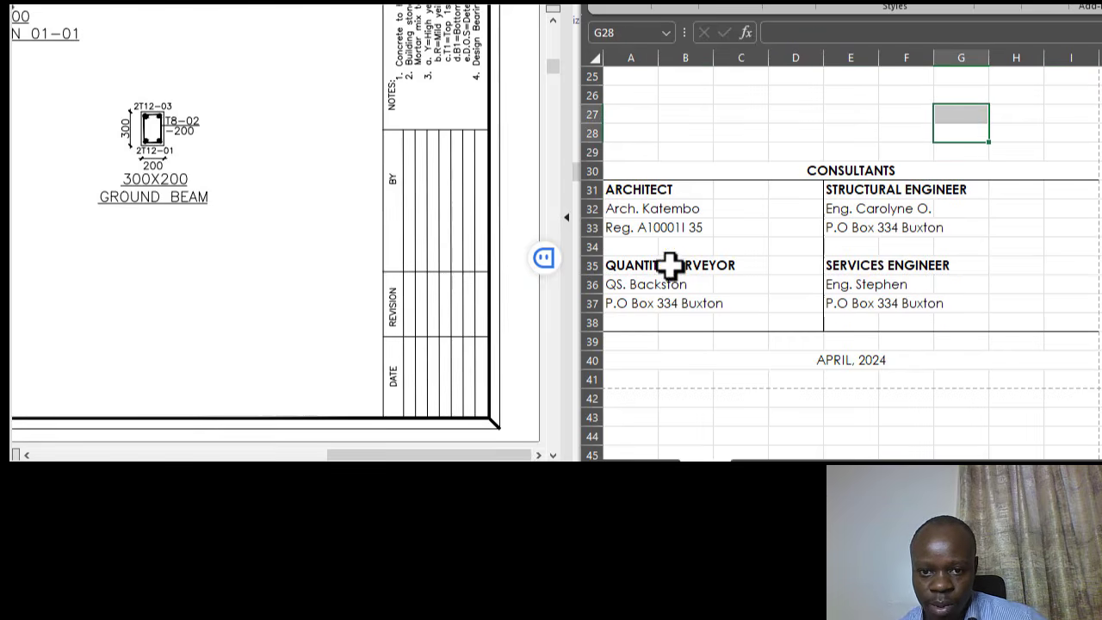
# - Add a bottom border under row 34 across the consultants block
pyautogui.moveTo(630, 248); pyautogui.dragTo(1076, 246)
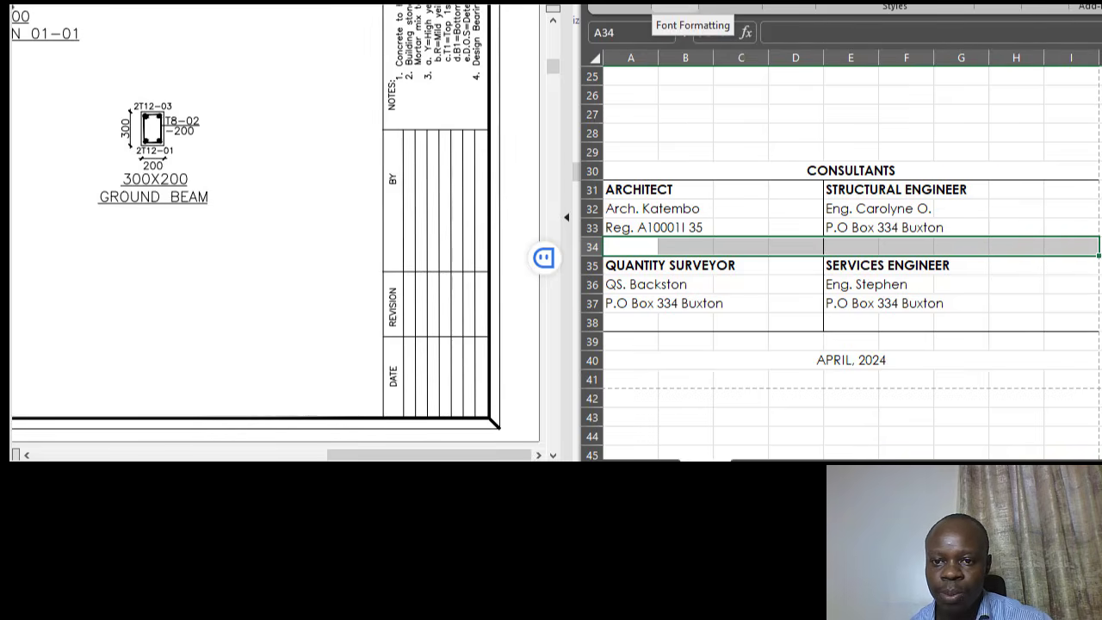
pyautogui.click(683, 6)
pyautogui.click(766, 58)
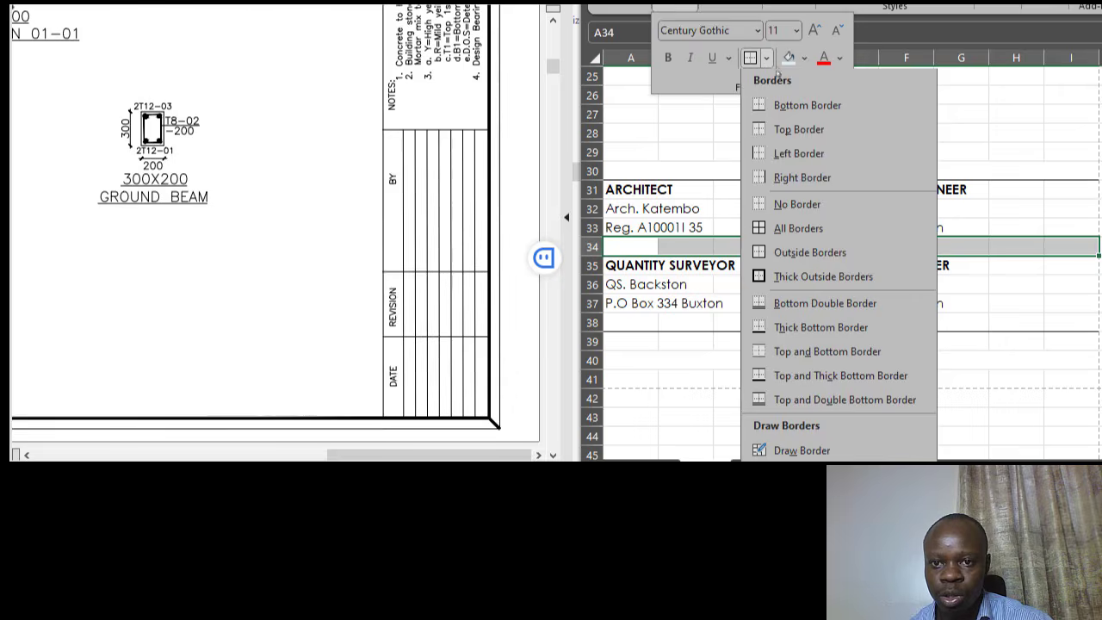
pyautogui.click(789, 109)
pyautogui.click(743, 361)
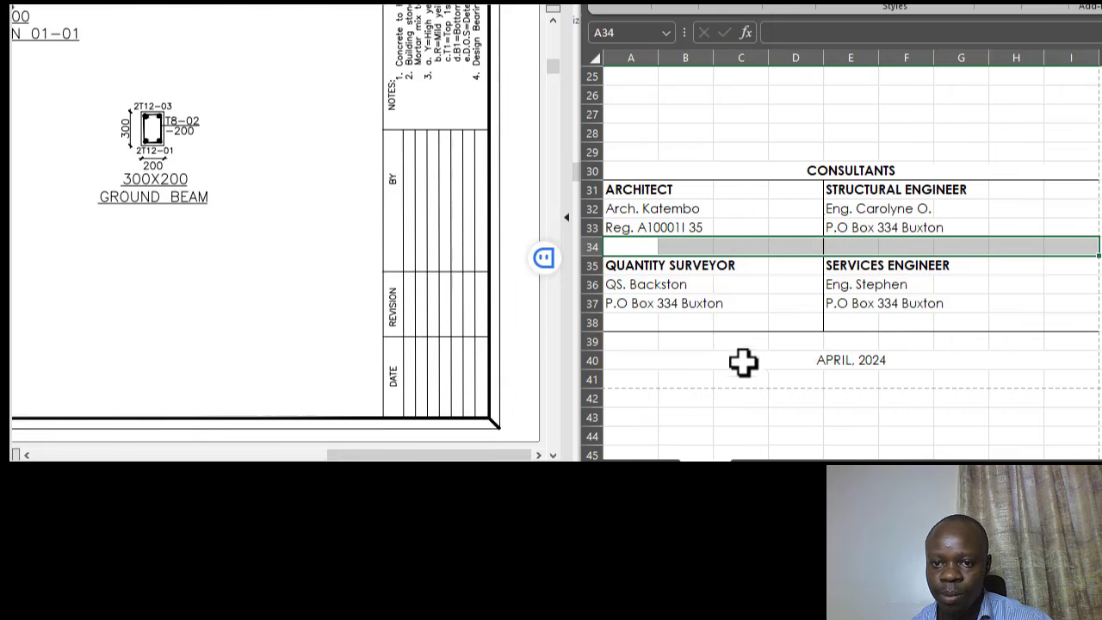
pyautogui.click(906, 396)
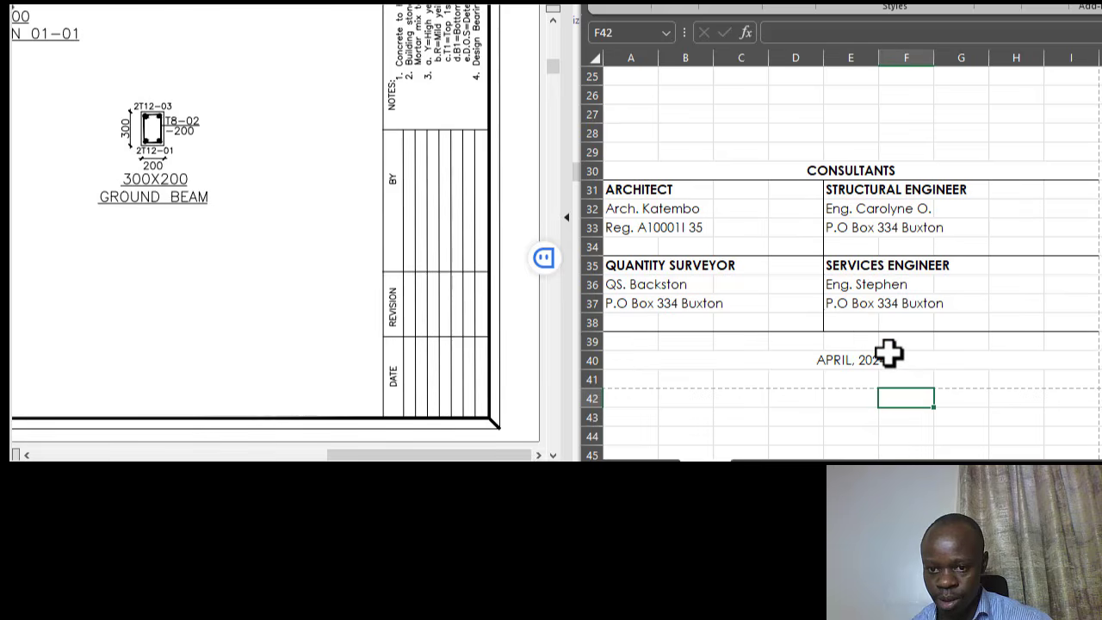
# - Insert a blank row at row 39, above the APRIL, 2024 date
pyautogui.click(588, 342)
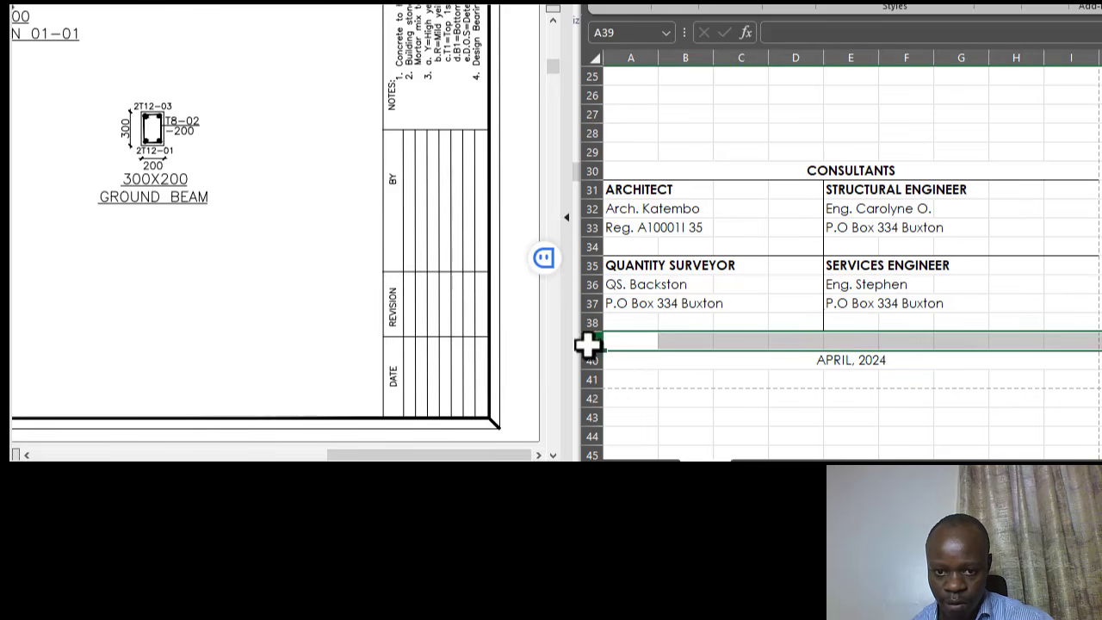
pyautogui.rightClick(587, 342)
pyautogui.click(653, 186)
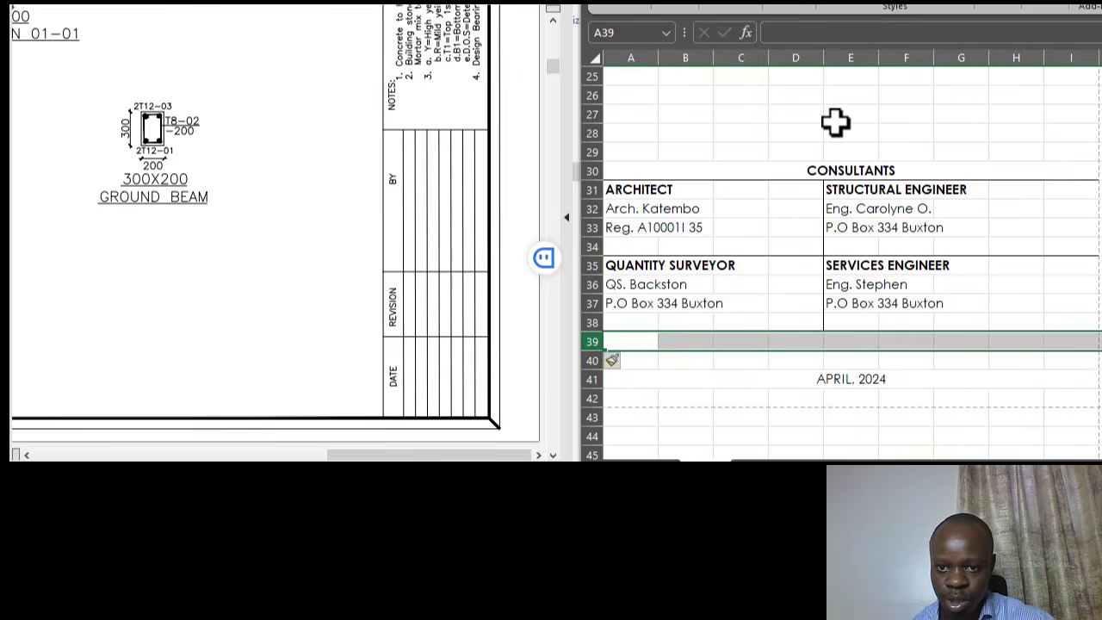
pyautogui.click(837, 121)
pyautogui.click(826, 385)
pyautogui.scroll(1, 856, 345)
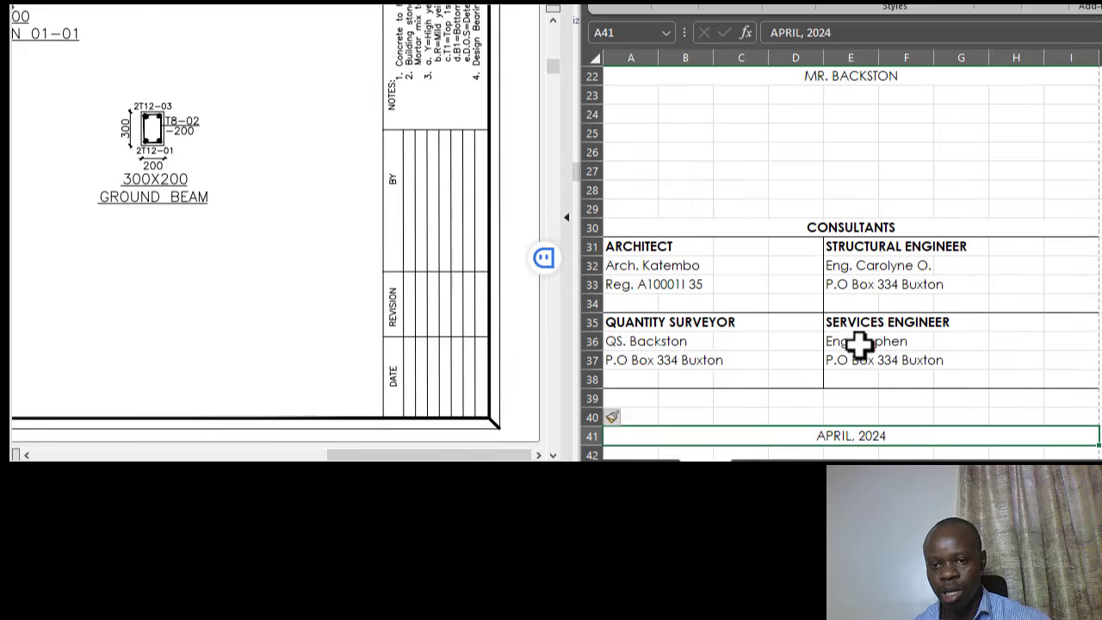
pyautogui.click(883, 209)
# - Make the project title in row 1 bold and select the cover sheet from the title down
pyautogui.scroll(2, 893, 299)
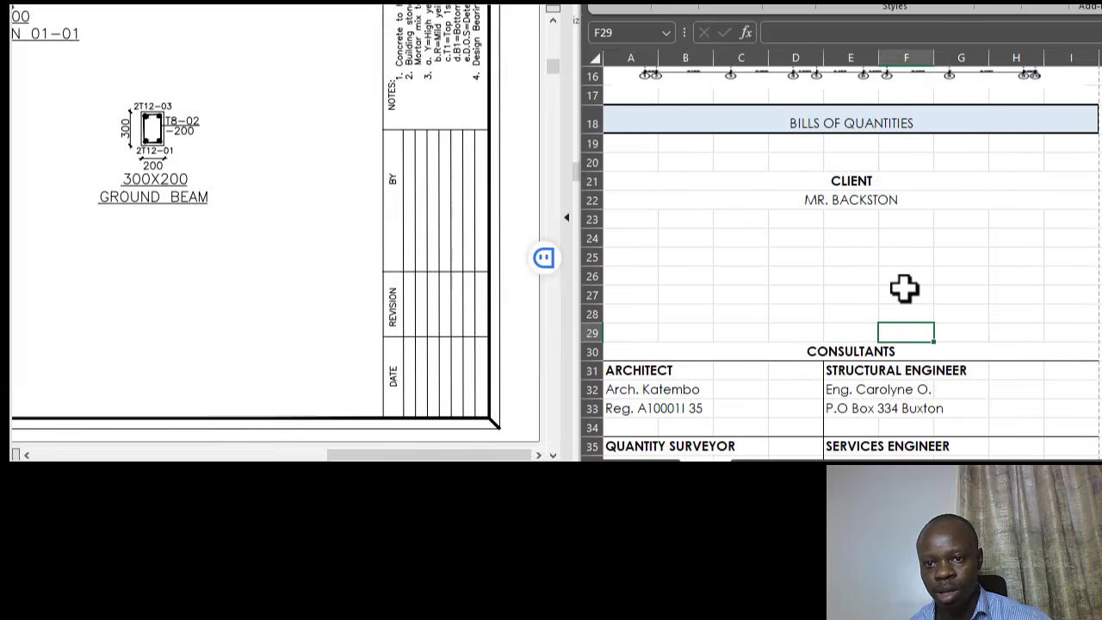
pyautogui.scroll(-2, 836, 288)
pyautogui.scroll(2, 805, 253)
pyautogui.scroll(4, 891, 284)
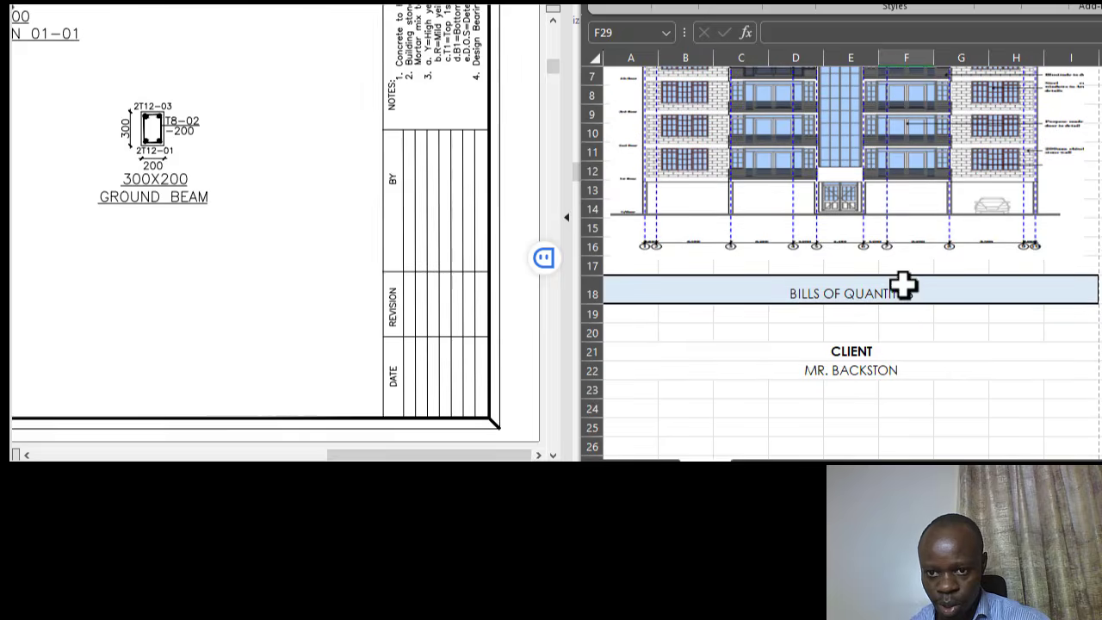
pyautogui.click(898, 346)
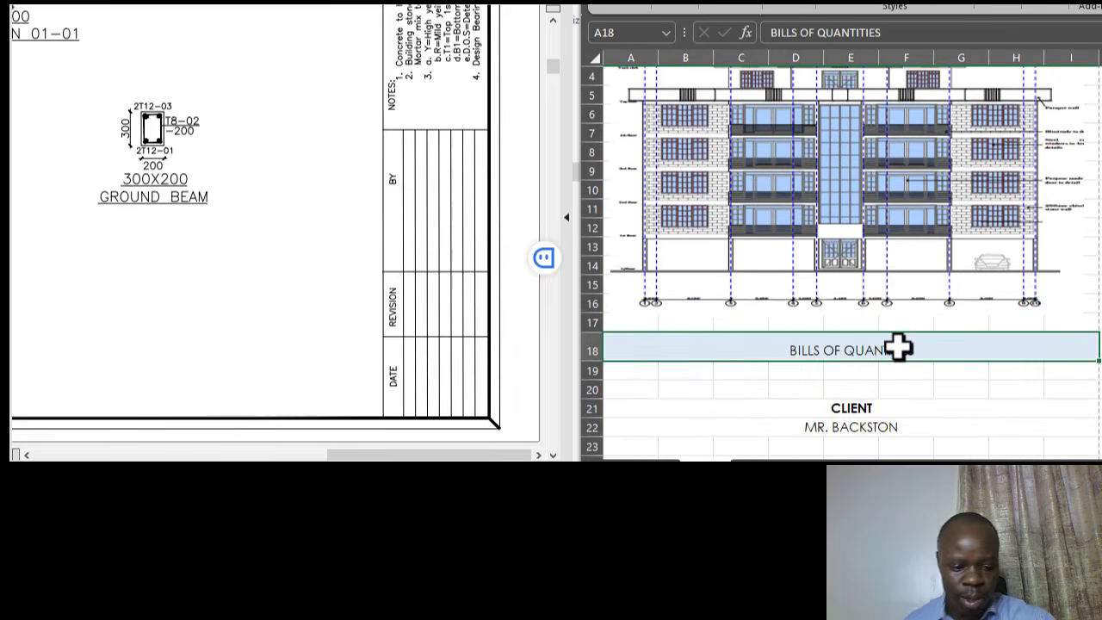
pyautogui.click(853, 389)
pyautogui.scroll(1, 853, 388)
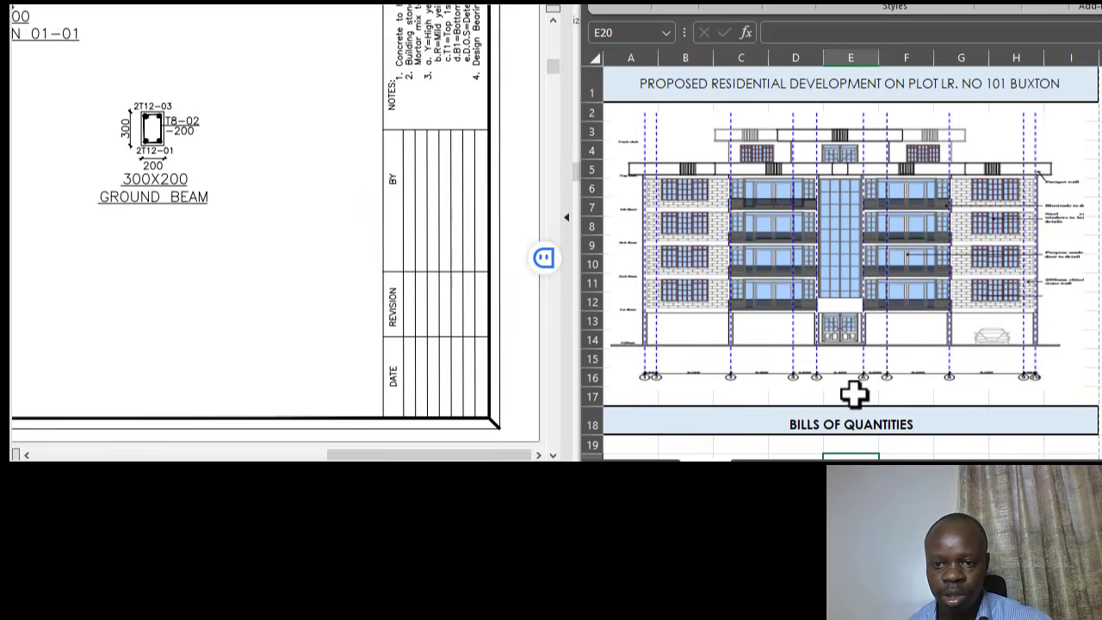
pyautogui.click(793, 90)
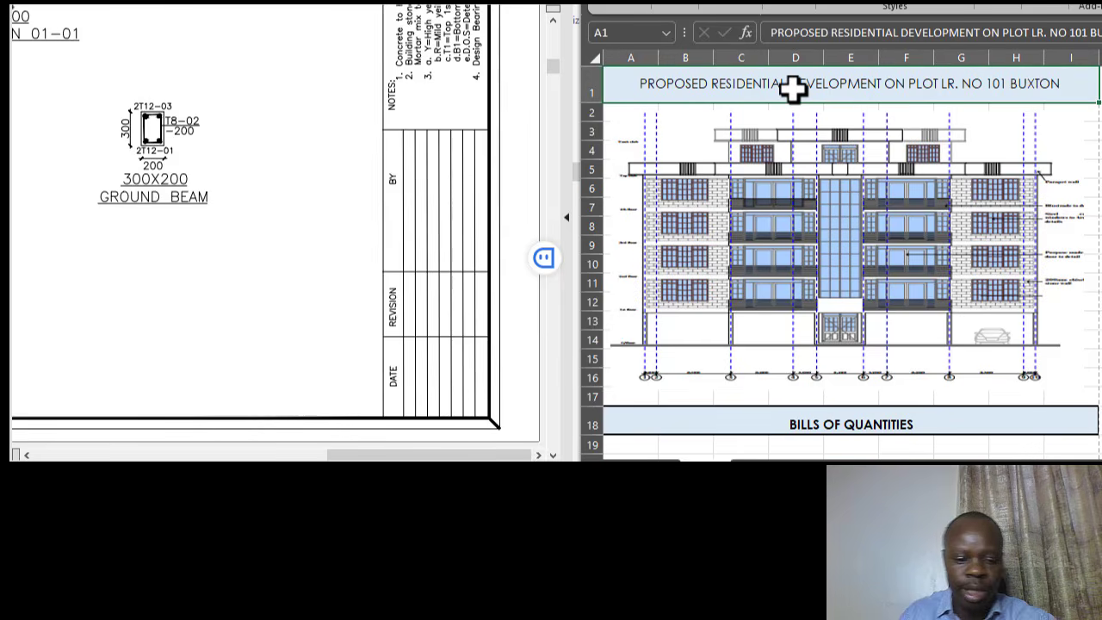
pyautogui.hotkey('ctrl', 'b')
pyautogui.scroll(-4, 943, 241)
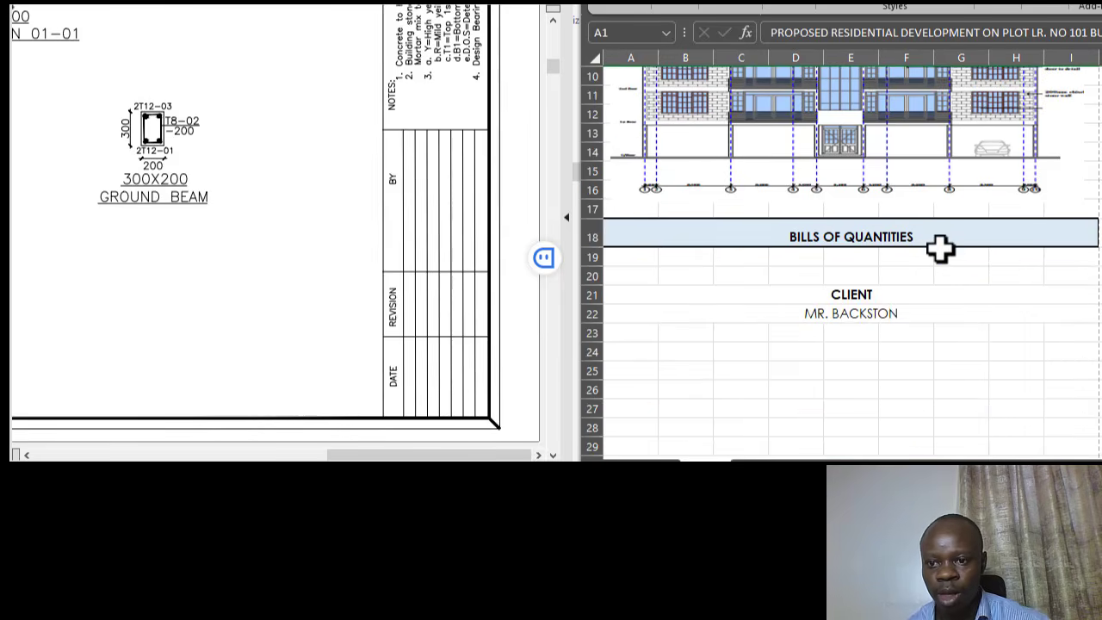
pyautogui.click(950, 298)
pyautogui.scroll(3, 899, 391)
pyautogui.scroll(1, 915, 334)
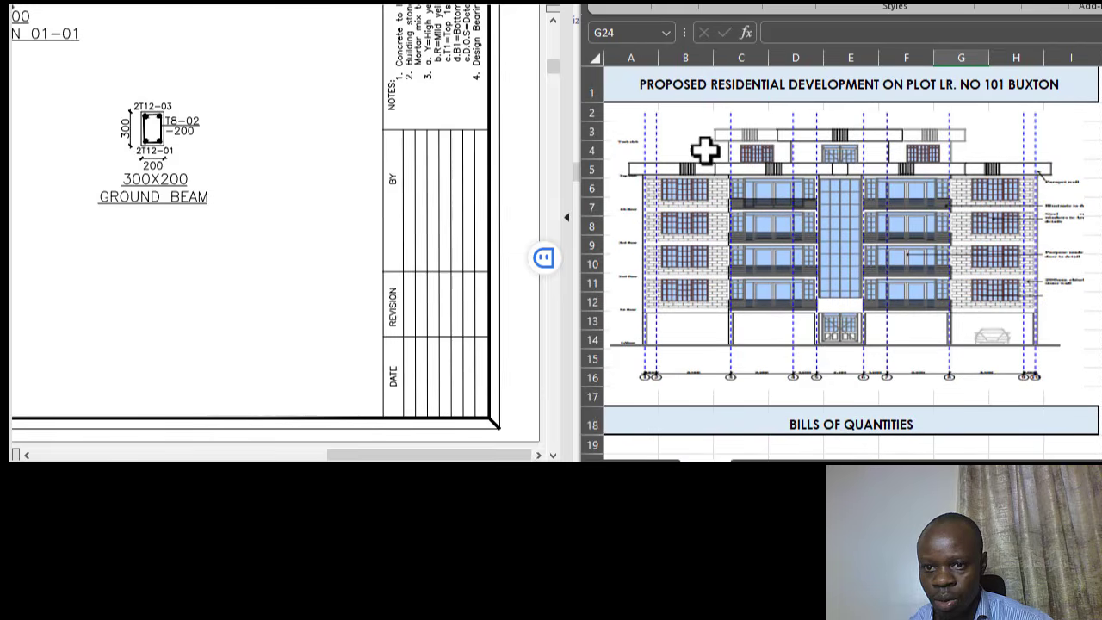
pyautogui.moveTo(647, 83)
pyautogui.mouseDown()
pyautogui.moveTo(779, 450)
pyautogui.moveTo(793, 465)
pyautogui.moveTo(810, 442)
pyautogui.moveTo(810, 408)
pyautogui.moveTo(836, 417)
pyautogui.mouseUp()
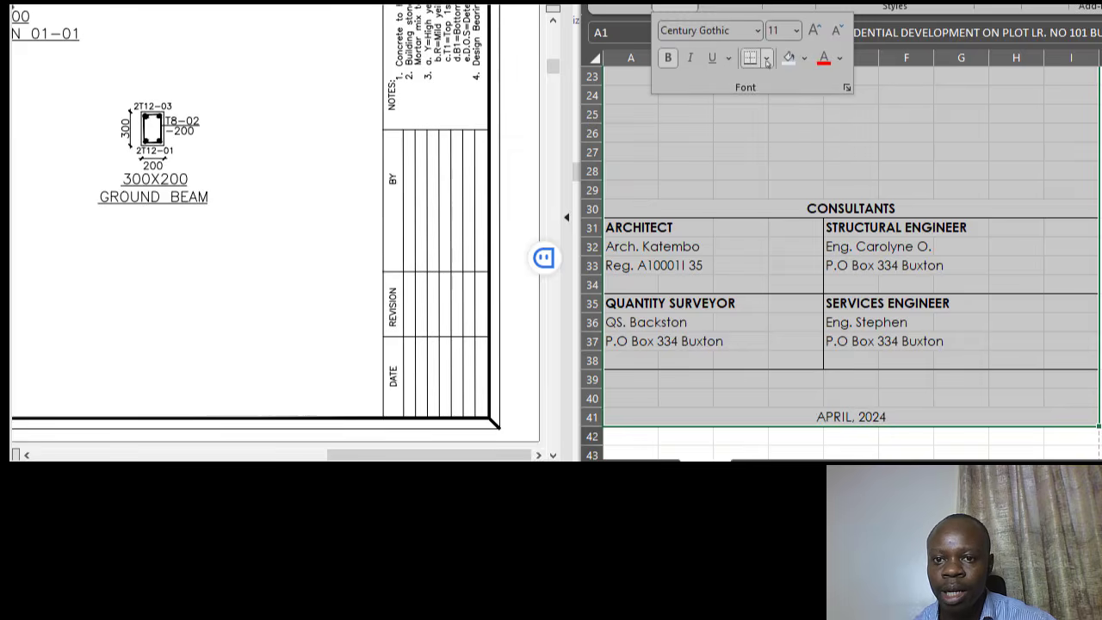
pyautogui.click(766, 57)
pyautogui.click(817, 303)
pyautogui.scroll(7, 901, 268)
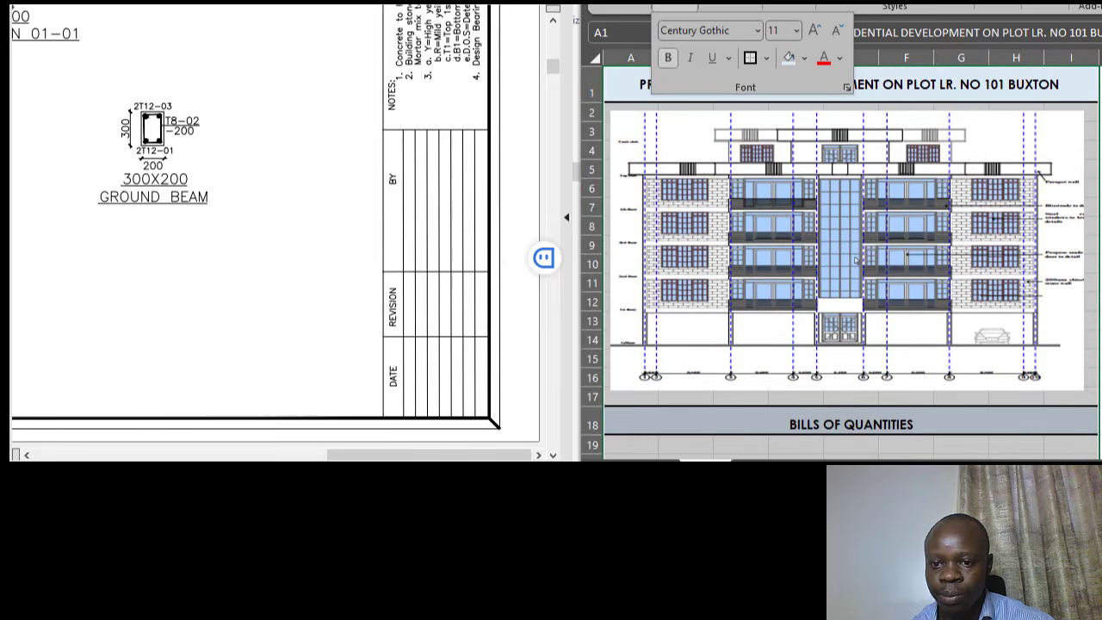
pyautogui.click(955, 203)
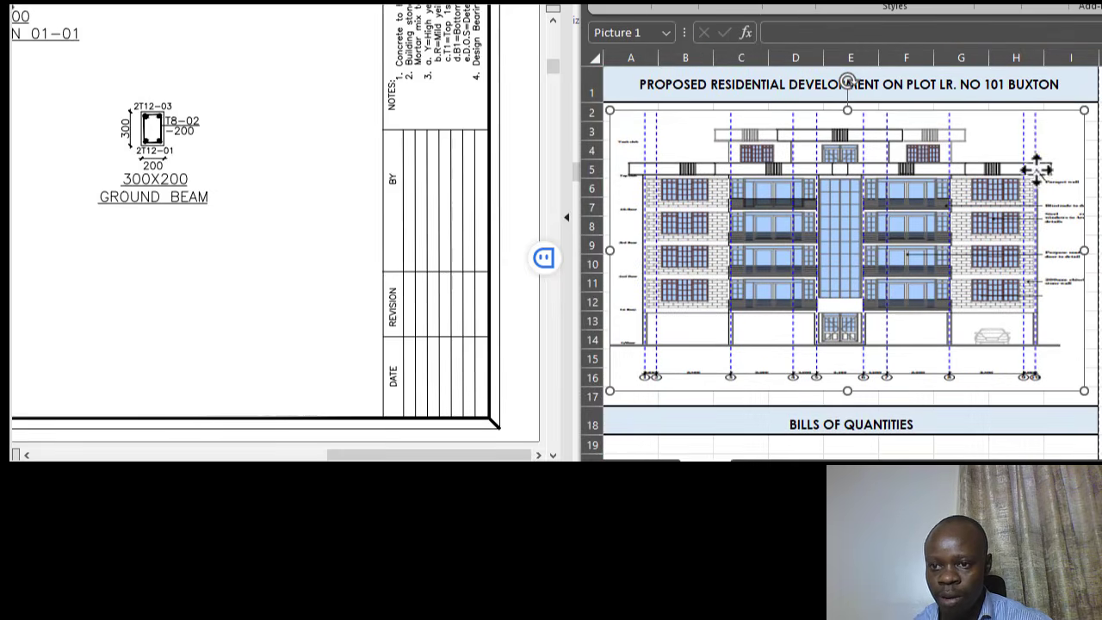
pyautogui.moveTo(1085, 249); pyautogui.dragTo(1091, 250)
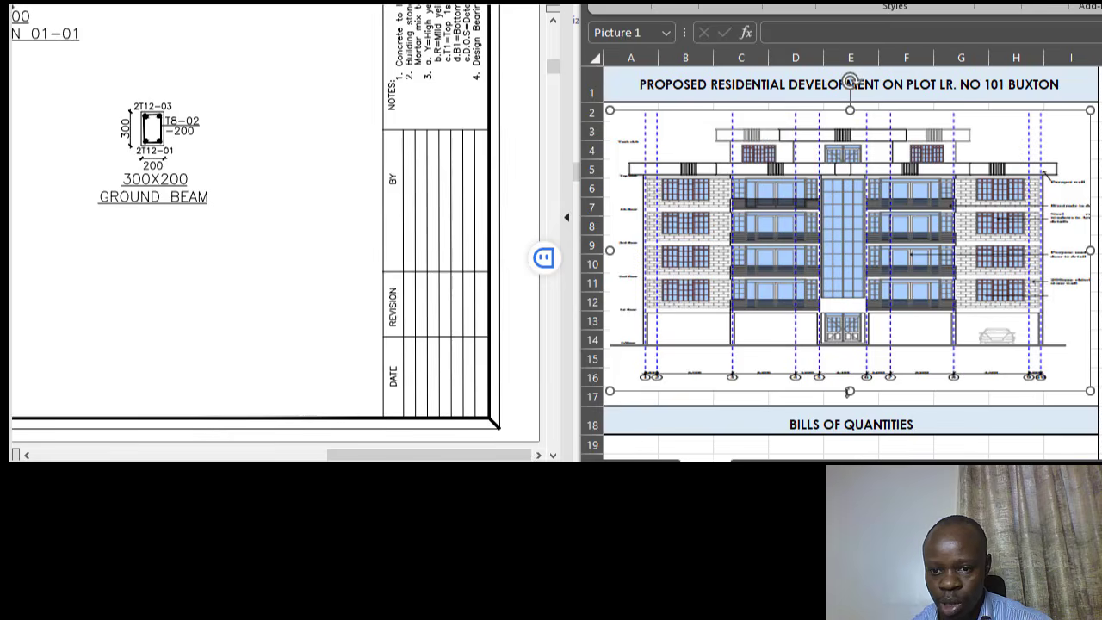
pyautogui.moveTo(850, 392); pyautogui.dragTo(850, 399)
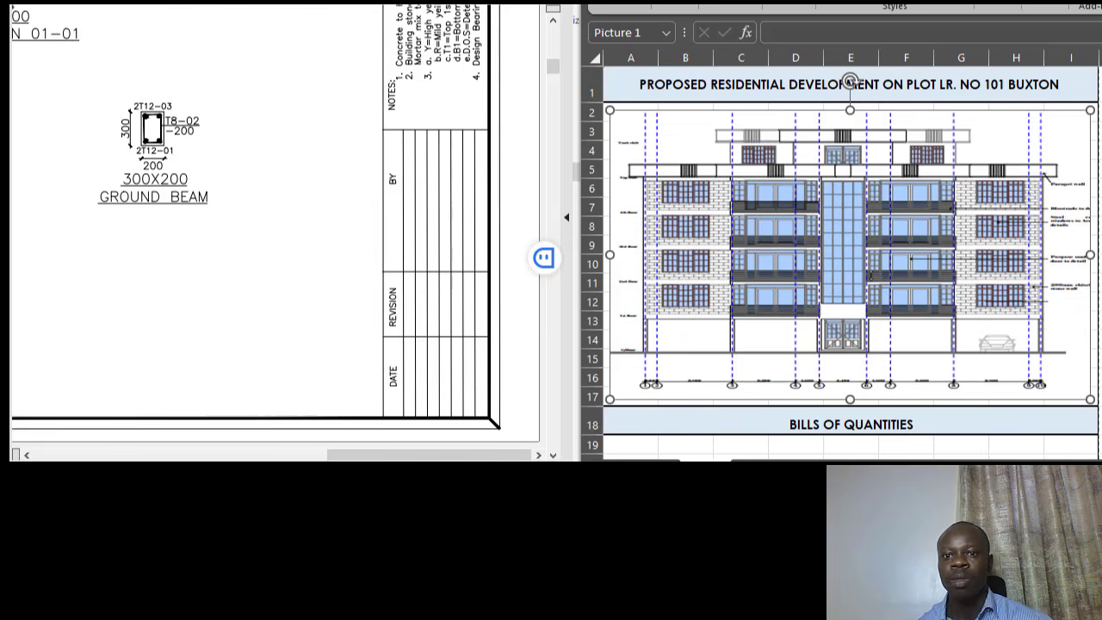
pyautogui.scroll(-7, 805, 259)
pyautogui.click(801, 177)
pyautogui.scroll(-2, 869, 256)
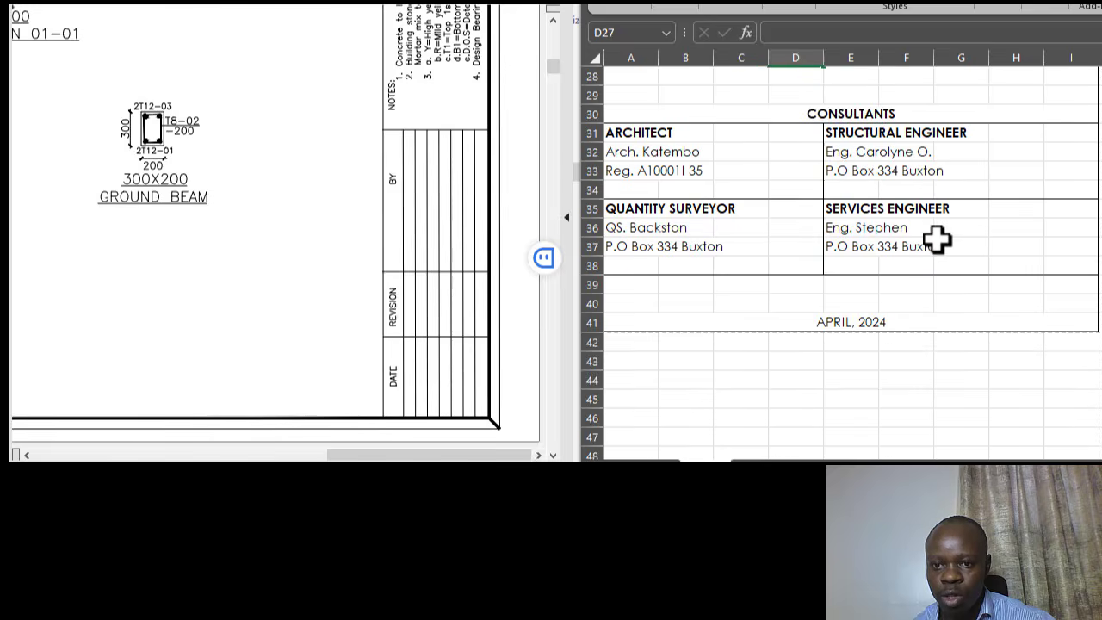
pyautogui.scroll(-2, 921, 254)
pyautogui.click(861, 285)
pyautogui.scroll(4, 876, 283)
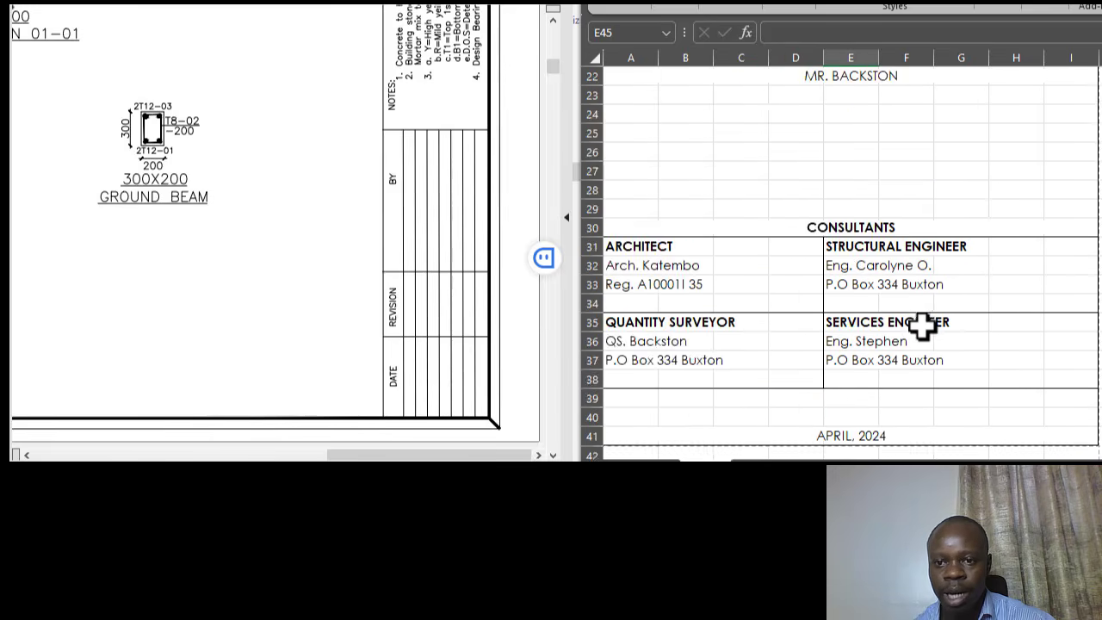
pyautogui.scroll(6, 921, 326)
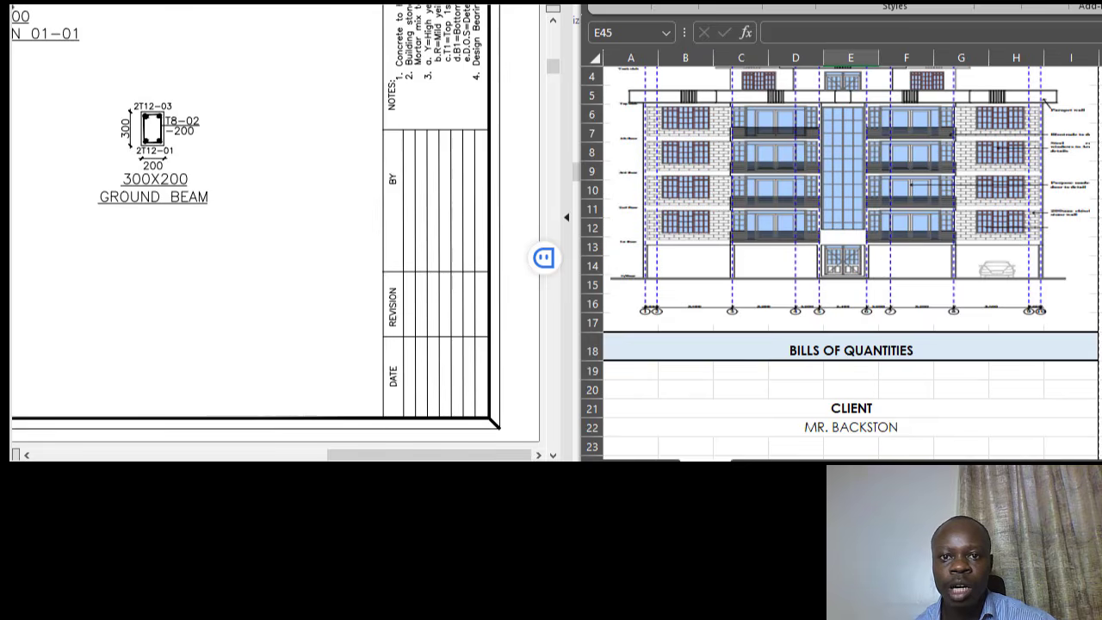
# - Enter RESIDENTIAL DEVELOPMENT BQ as the workbook's file name in the Save dialog
pyautogui.hotkey('ctrl', 's')
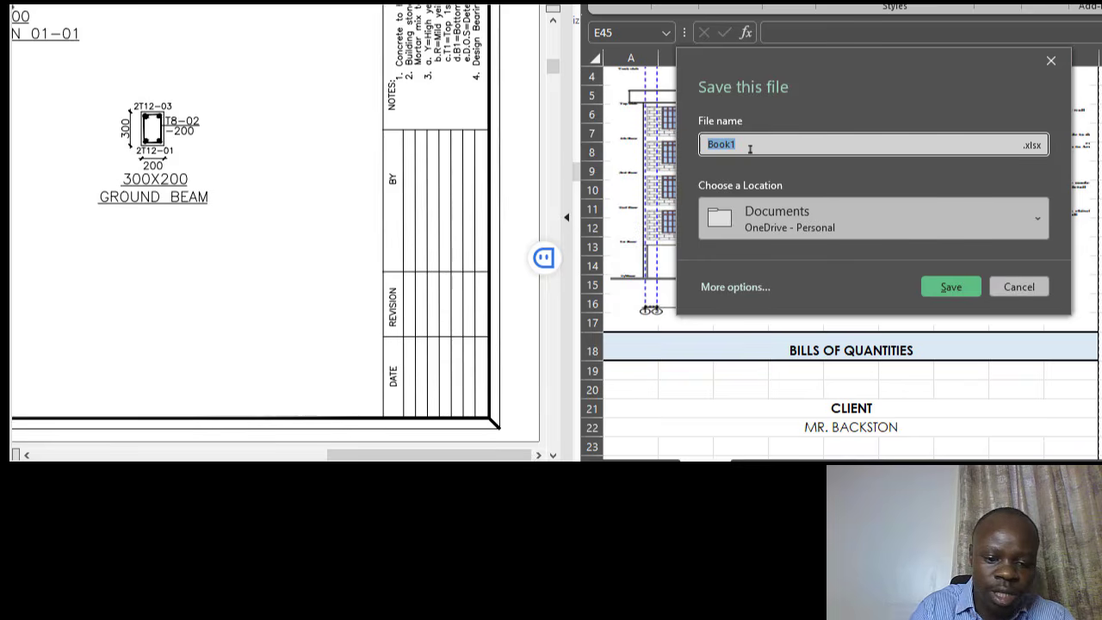
pyautogui.write('Tu')
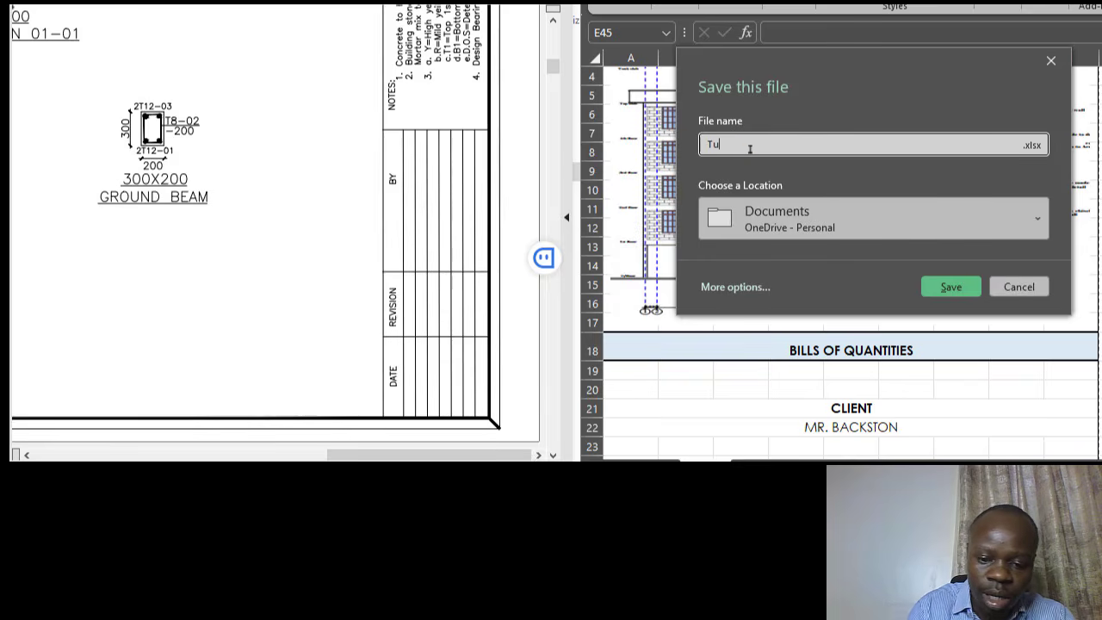
pyautogui.write('toring Bungal')
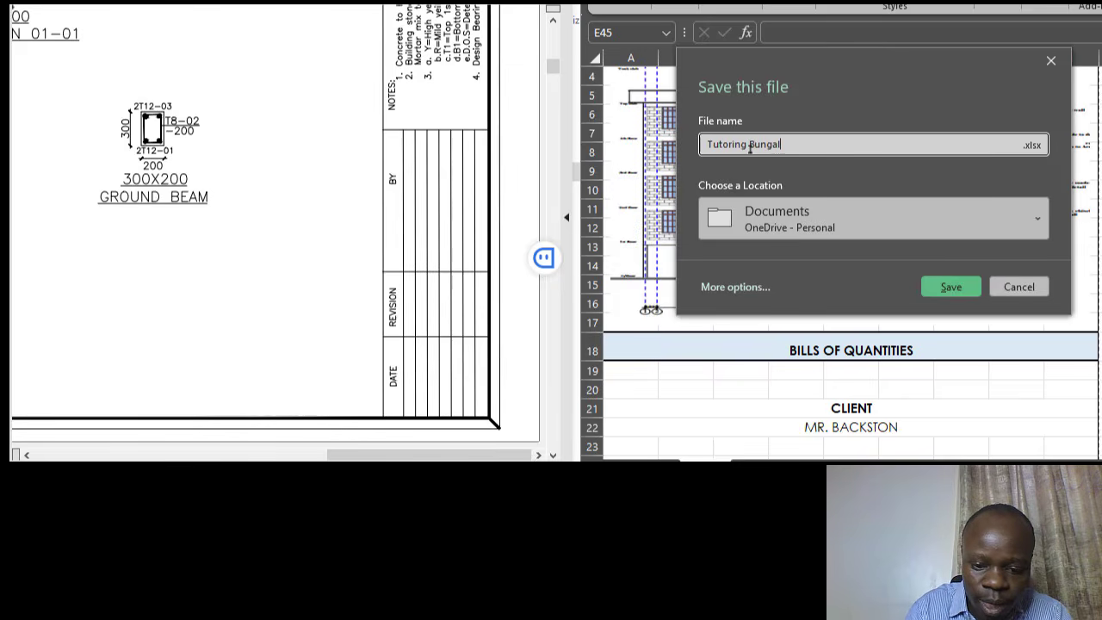
pyautogui.press('BackSpace')
pyautogui.press('BackSpace')
pyautogui.press('BackSpace')
pyautogui.press('BackSpace')
pyautogui.press('BackSpace')
pyautogui.press('BackSpace')
pyautogui.press('BackSpace')
pyautogui.press('BackSpace')
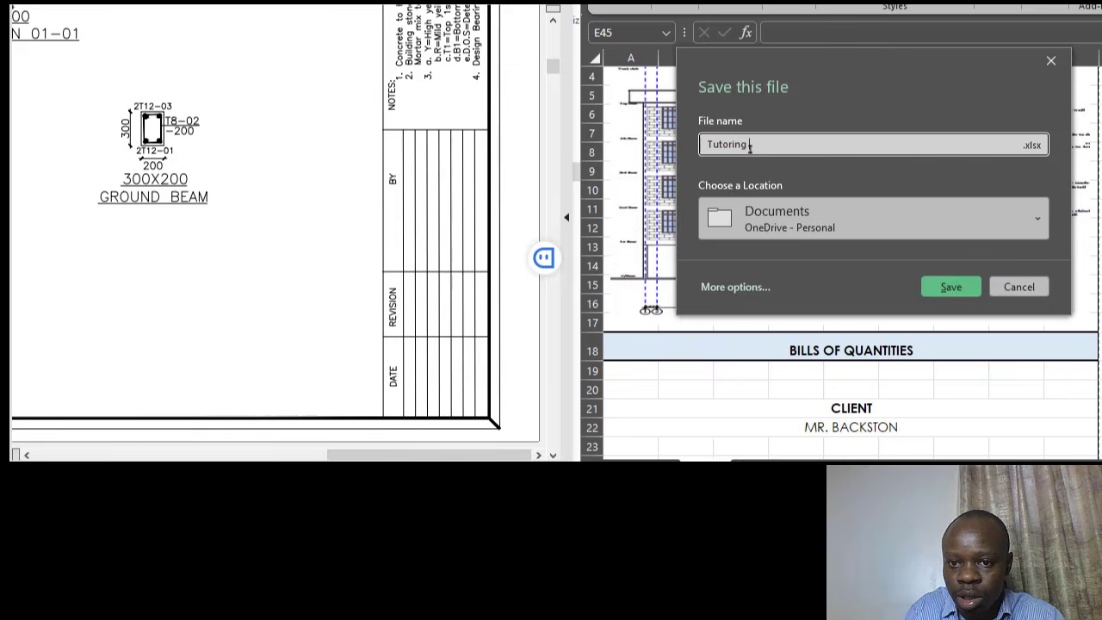
pyautogui.press('BackSpace')
pyautogui.press('BackSpace')
pyautogui.press('BackSpace')
pyautogui.press('BackSpace')
pyautogui.press('BackSpace')
pyautogui.press('BackSpace')
pyautogui.press('BackSpace')
pyautogui.press('BackSpace')
pyautogui.press('BackSpace')
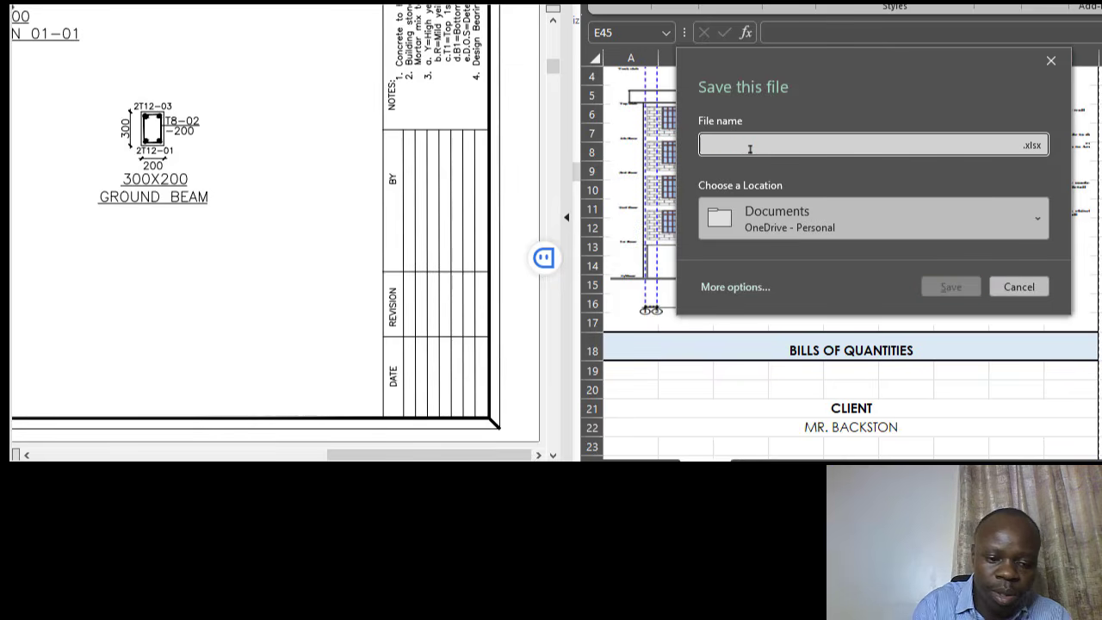
pyautogui.write('BQ')
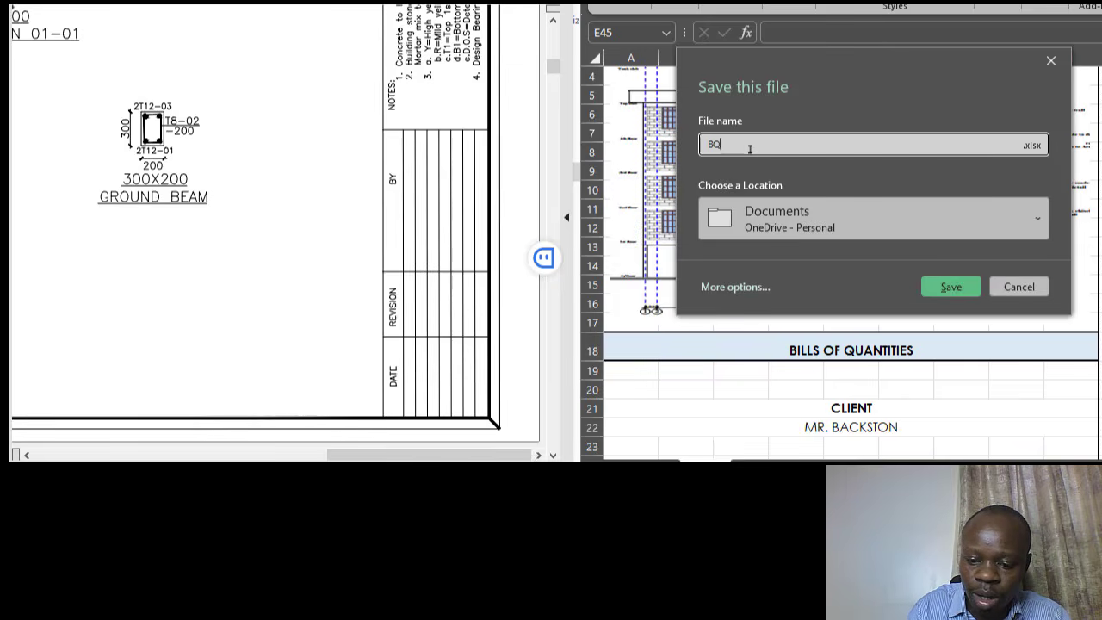
pyautogui.write(':')
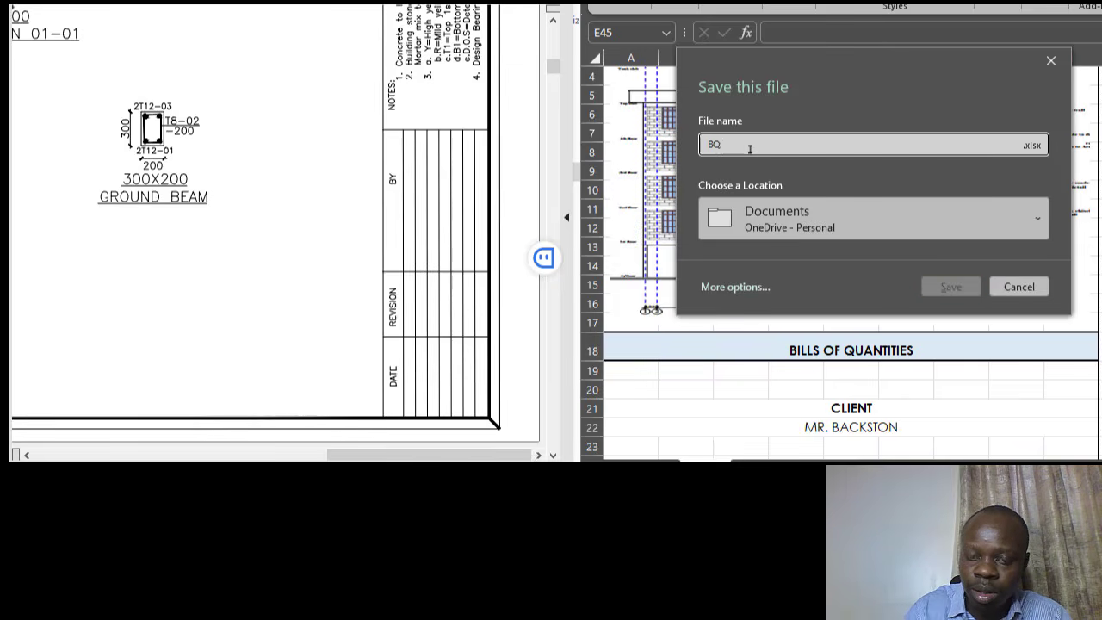
pyautogui.press('BackSpace')
pyautogui.press('BackSpace')
pyautogui.press('BackSpace')
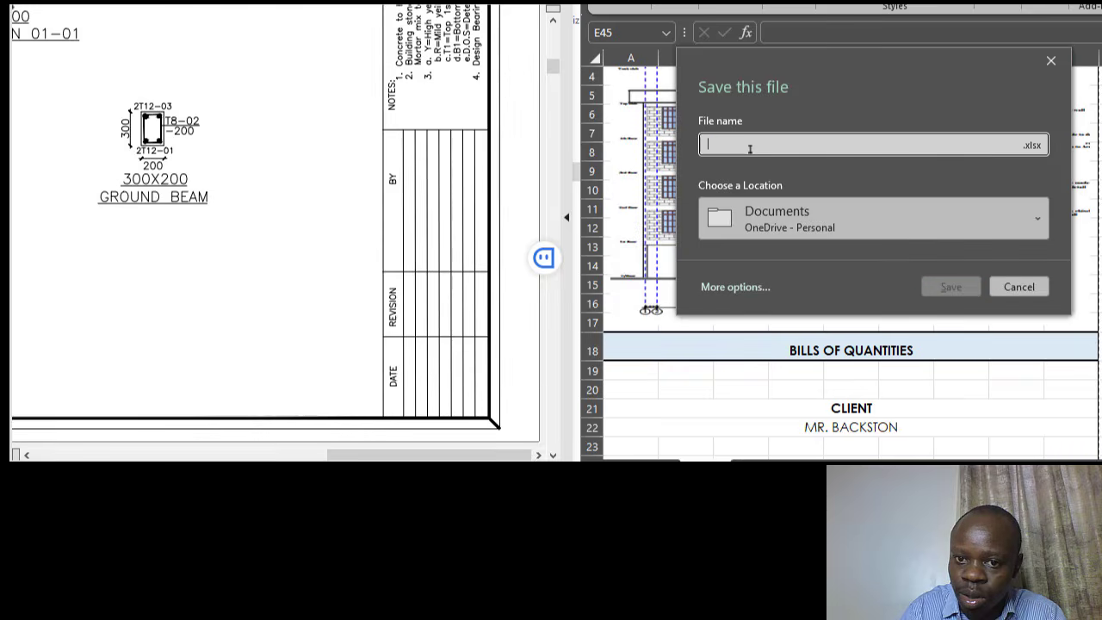
pyautogui.write('RESIDENTIA')
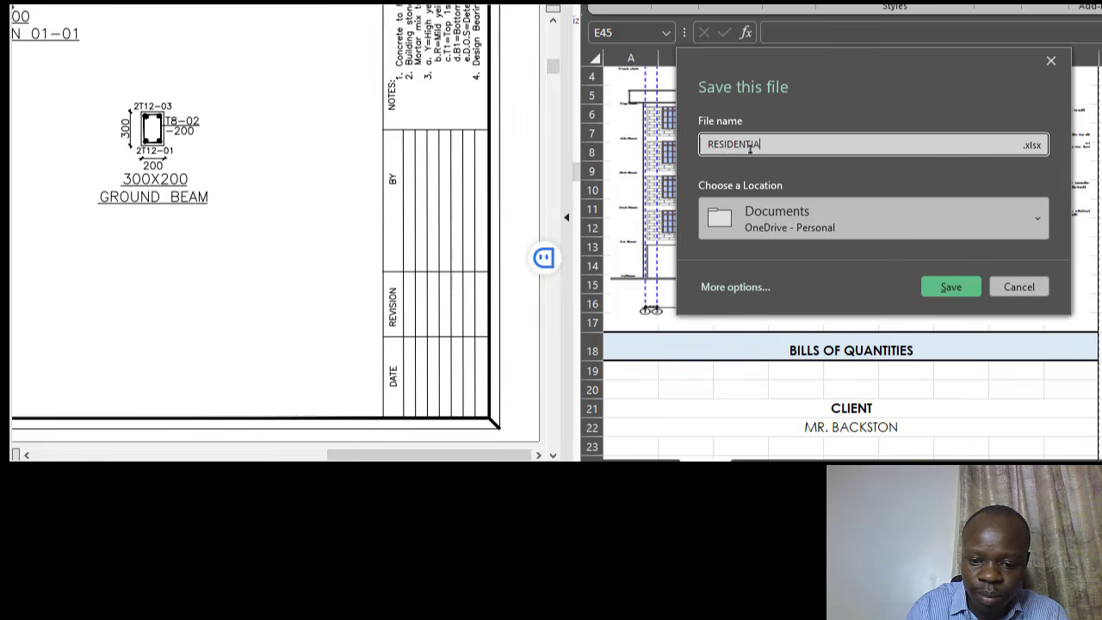
pyautogui.write('L DE')
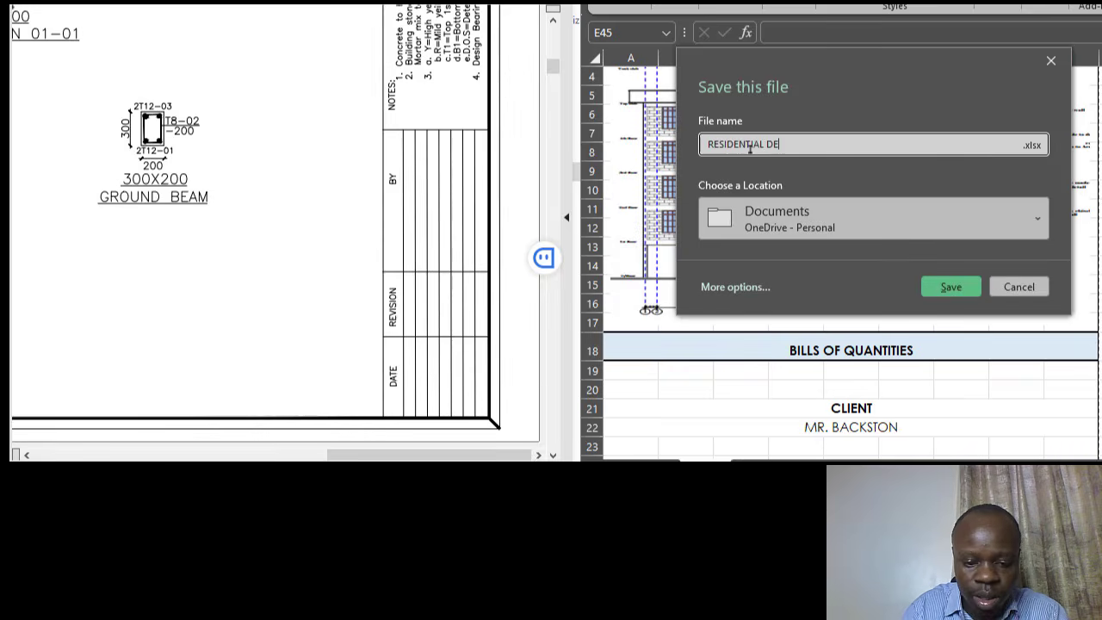
pyautogui.write('VELOPMENT BQ')
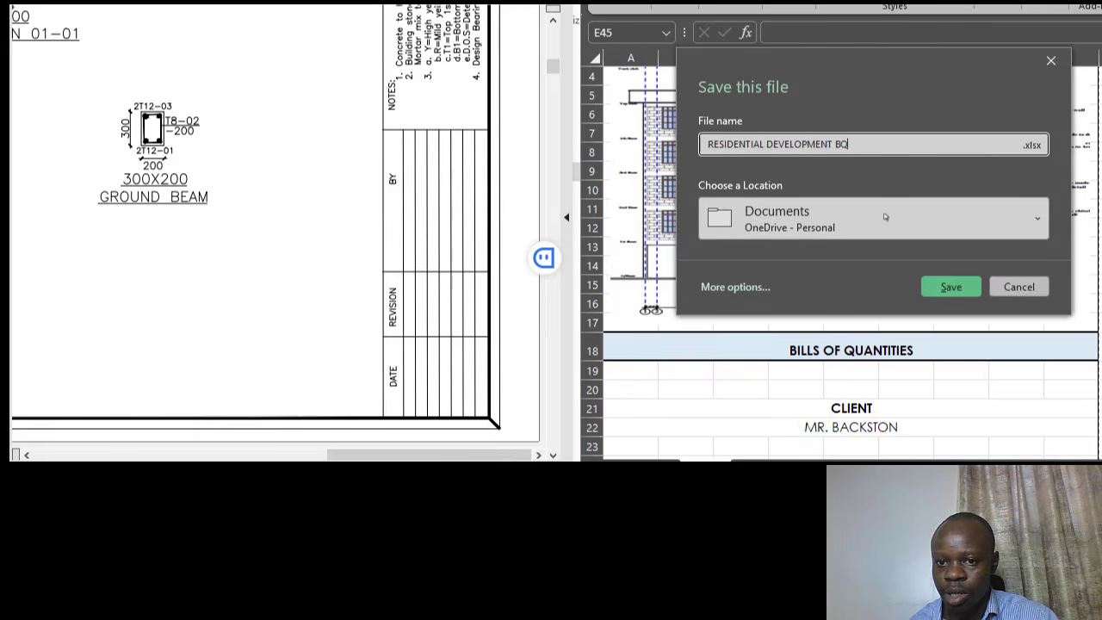
# - Save the workbook to the local Documents folder
pyautogui.click(1029, 228)
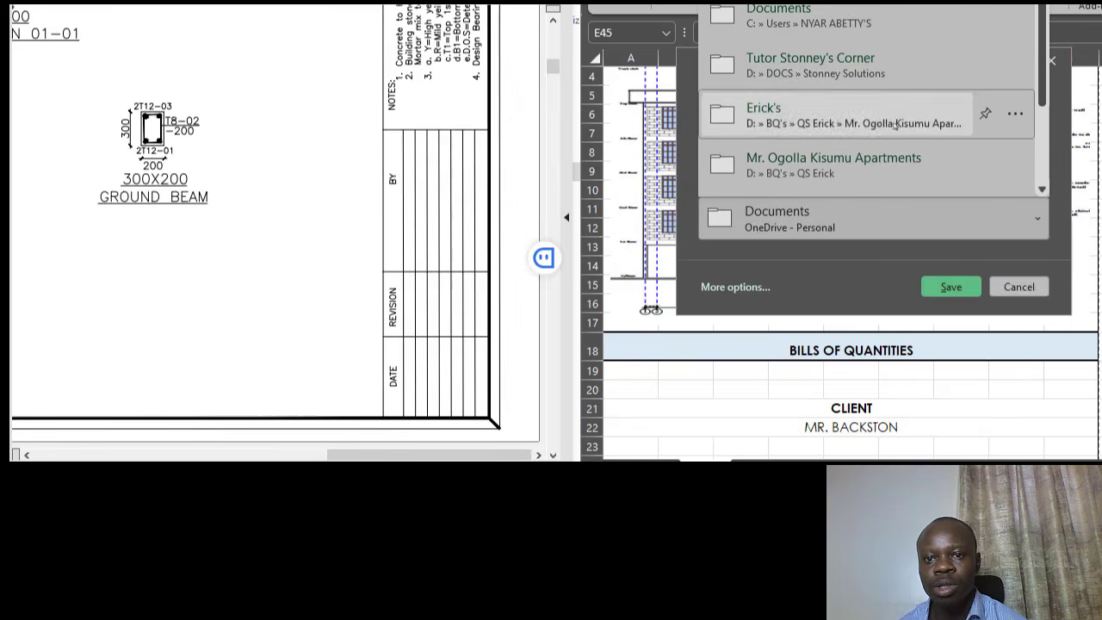
pyautogui.scroll(-1, 891, 150)
pyautogui.scroll(-2, 891, 151)
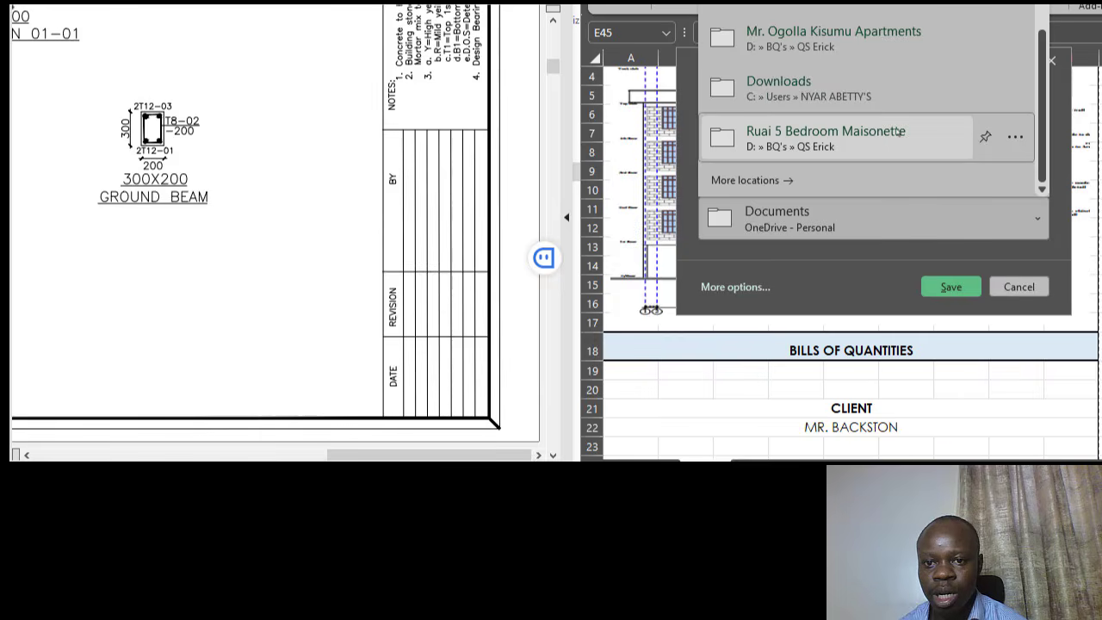
pyautogui.scroll(3, 870, 133)
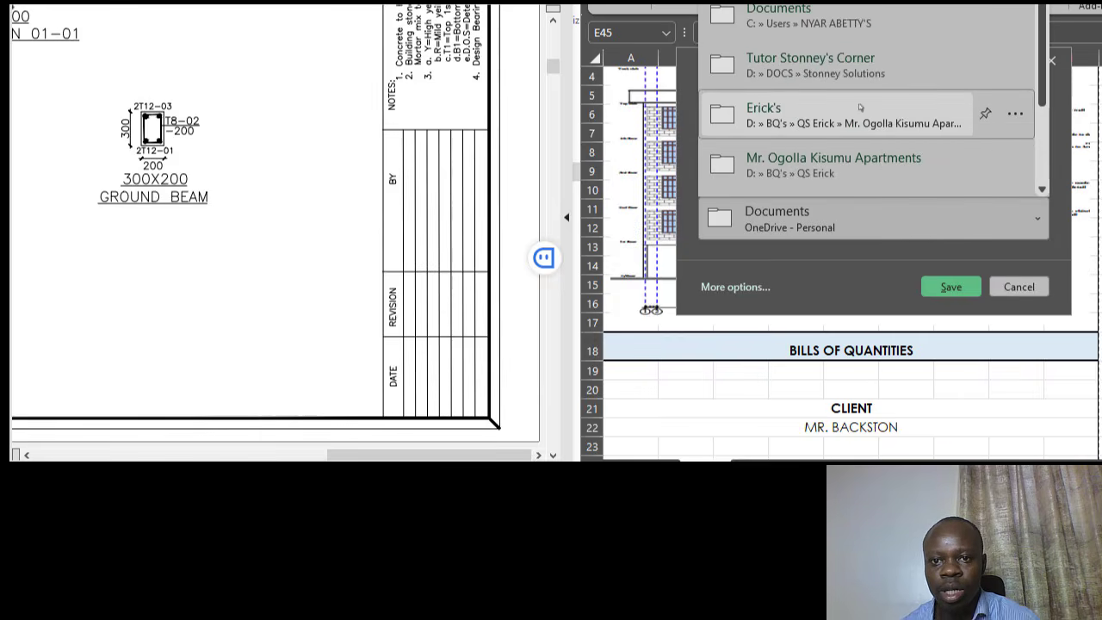
pyautogui.click(837, 15)
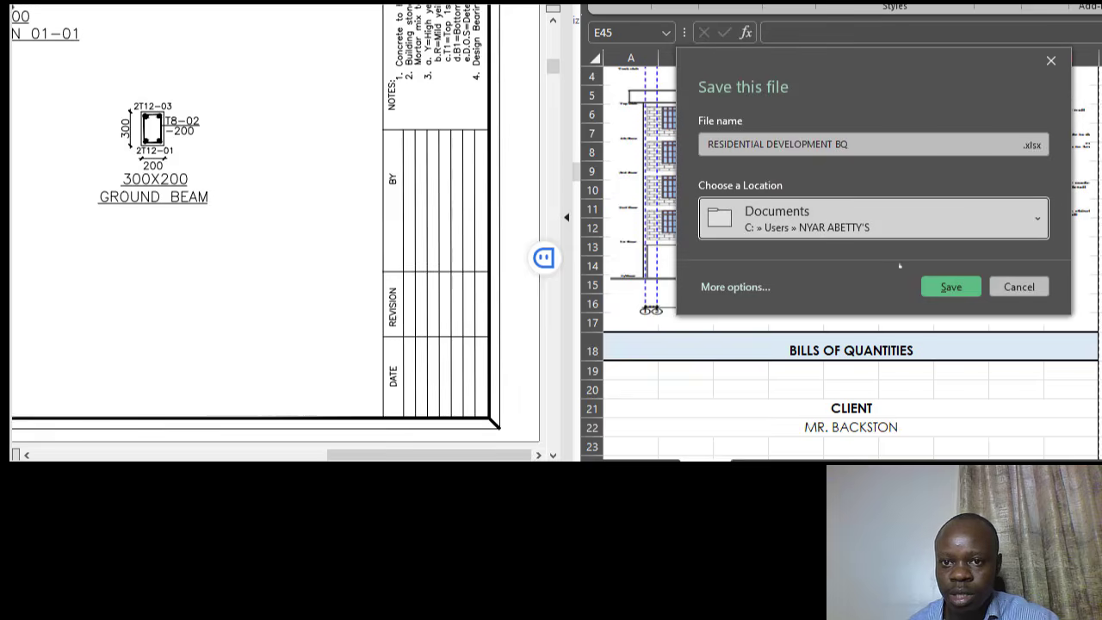
pyautogui.click(951, 289)
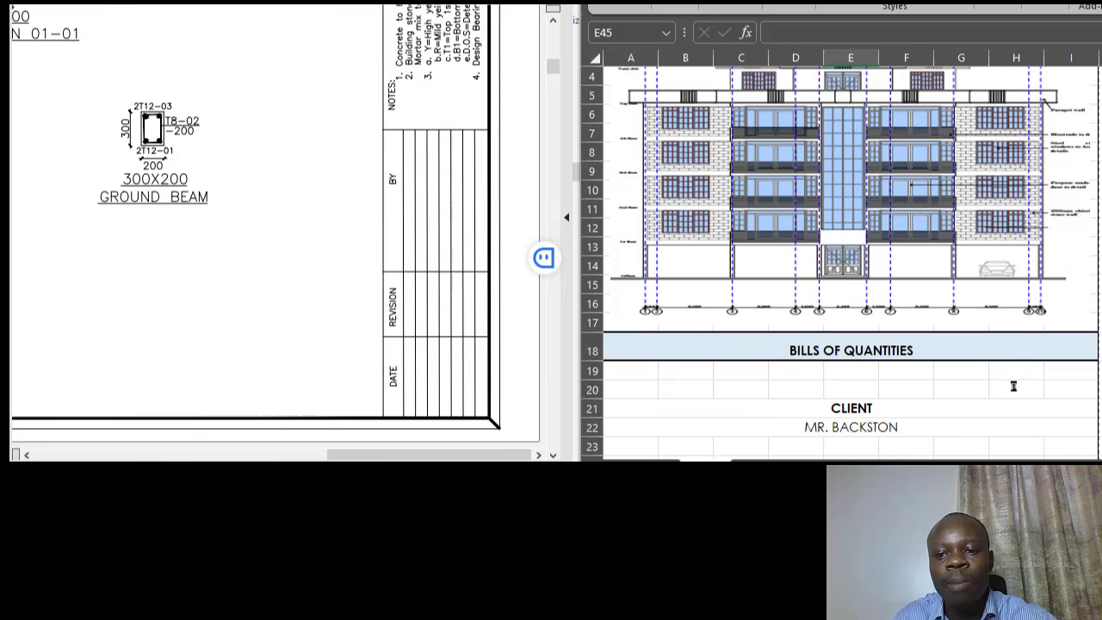
pyautogui.click(985, 393)
pyautogui.scroll(2, 975, 405)
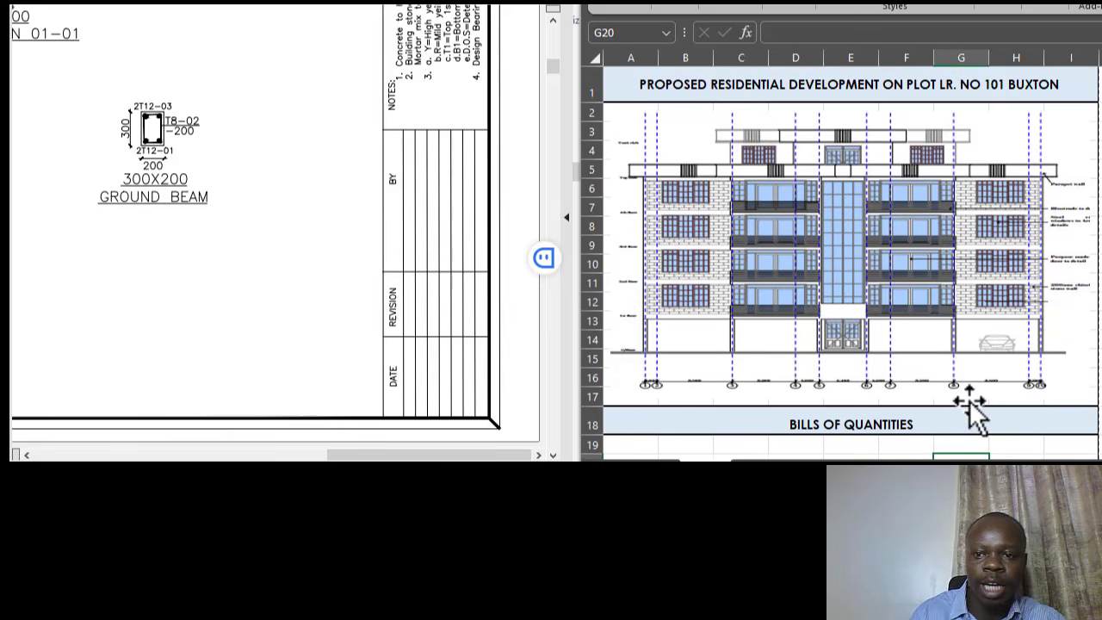
pyautogui.hotkey('ctrl', 'p')
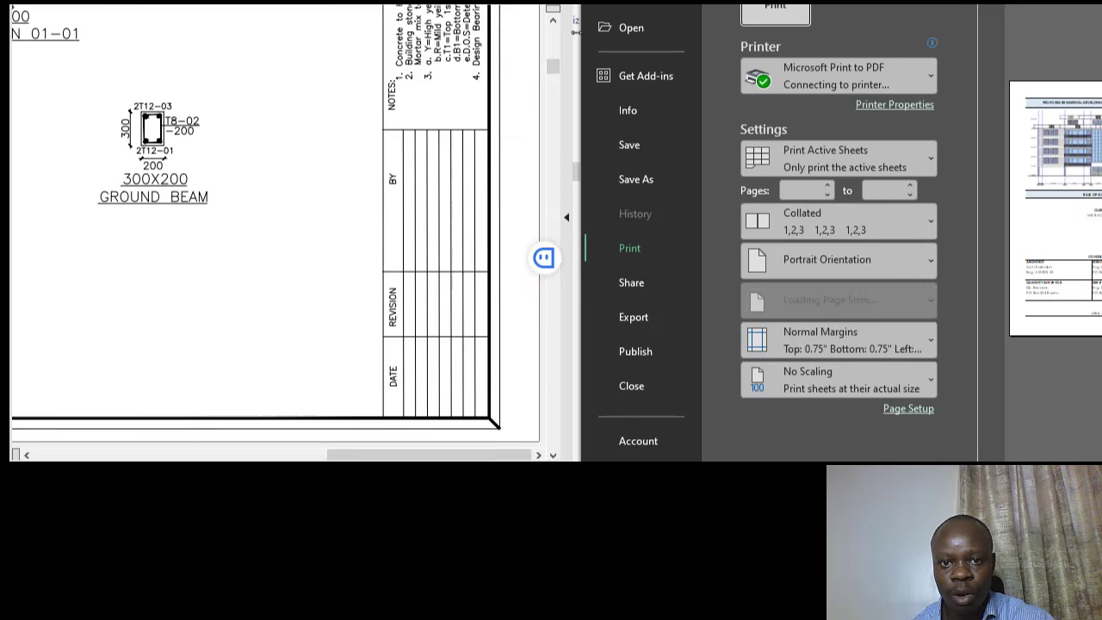
pyautogui.moveTo(581, 32); pyautogui.dragTo(437, 35)
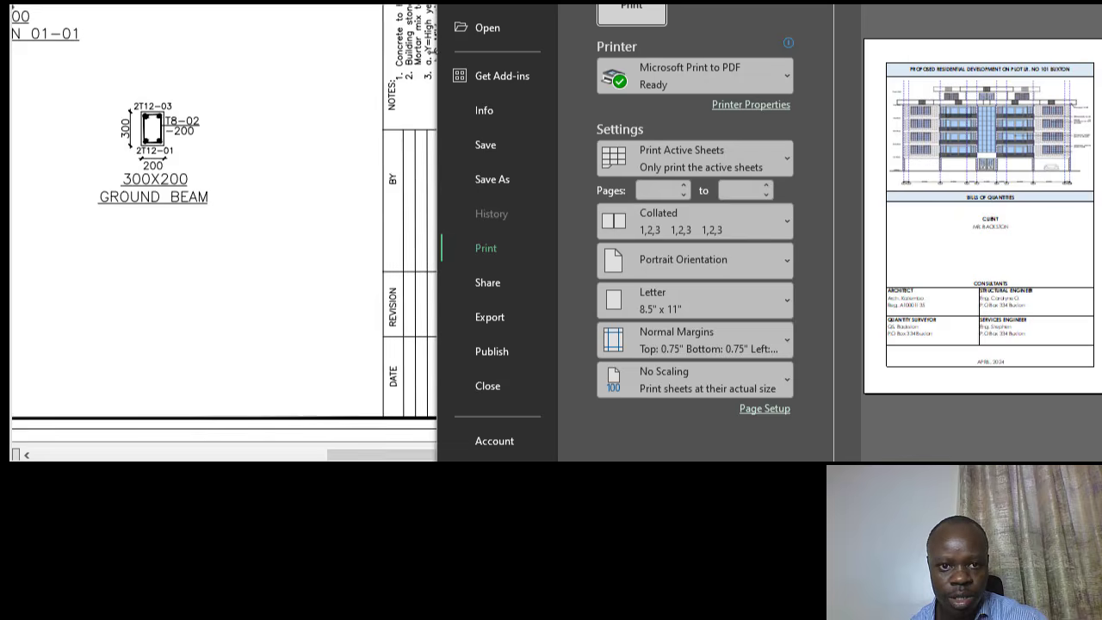
pyautogui.moveTo(428, 52)
pyautogui.mouseDown()
pyautogui.moveTo(359, 53)
pyautogui.moveTo(332, 41)
pyautogui.mouseUp()
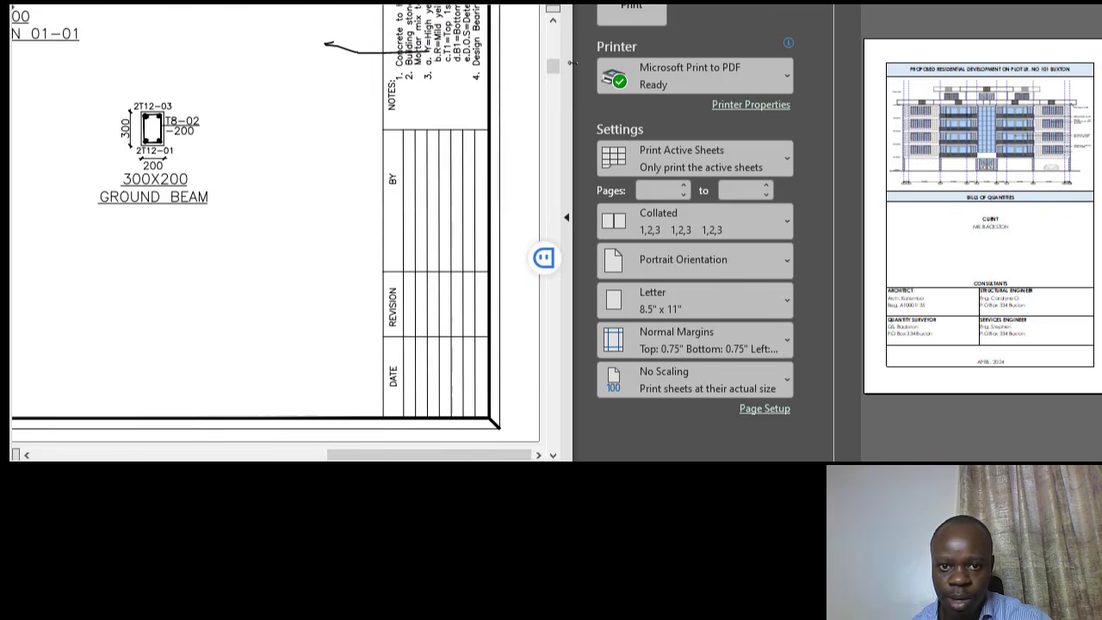
pyautogui.moveTo(570, 62); pyautogui.dragTo(451, 62)
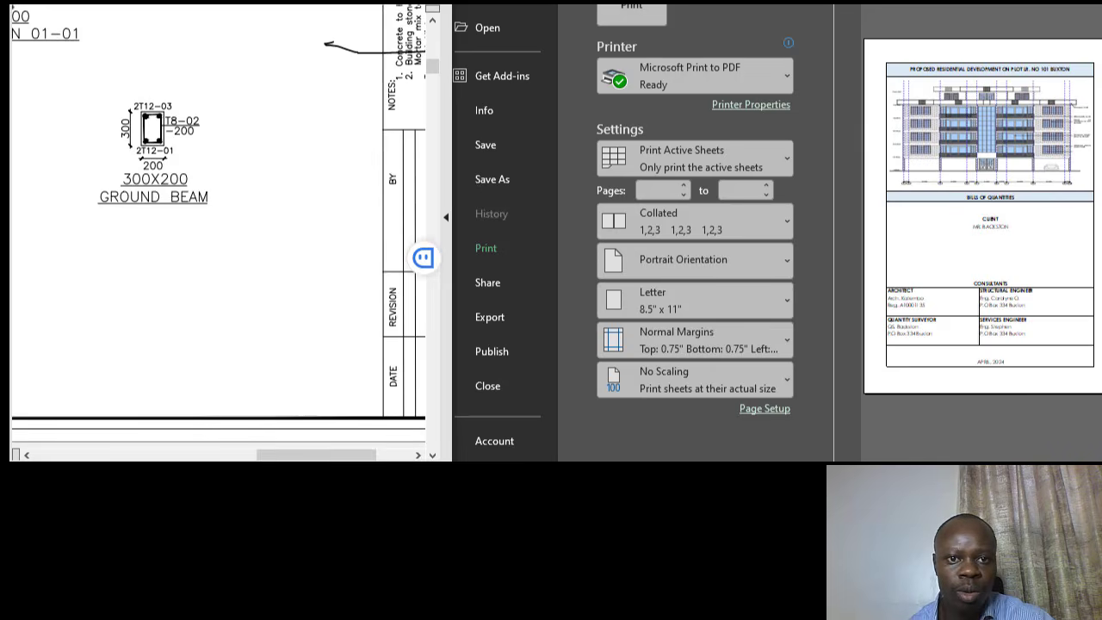
pyautogui.click(1084, 4)
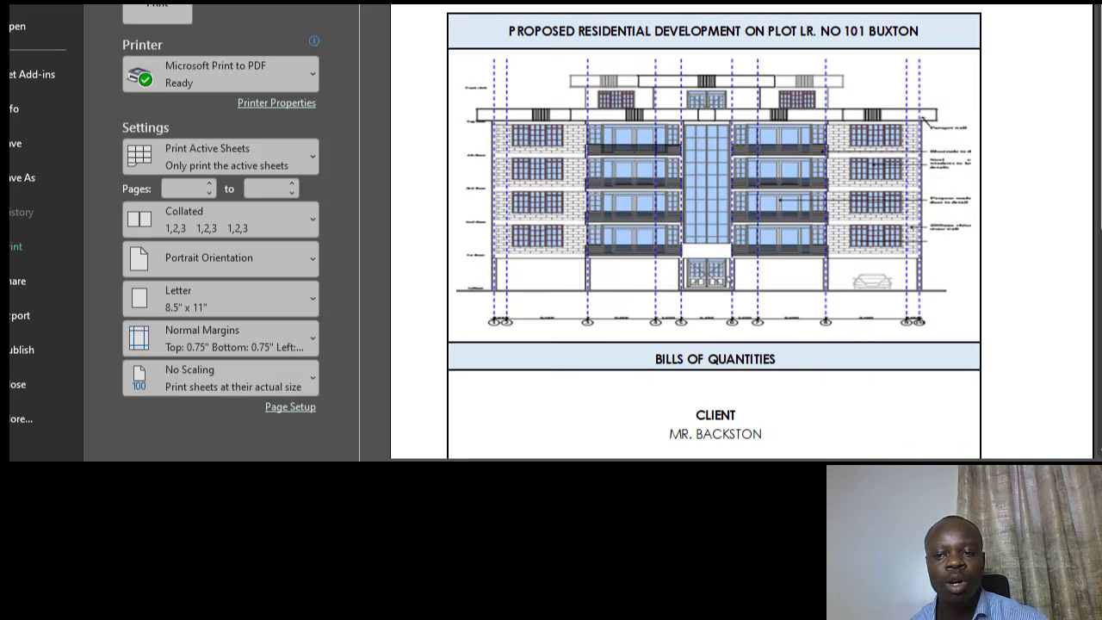
pyautogui.scroll(-3, 756, 258)
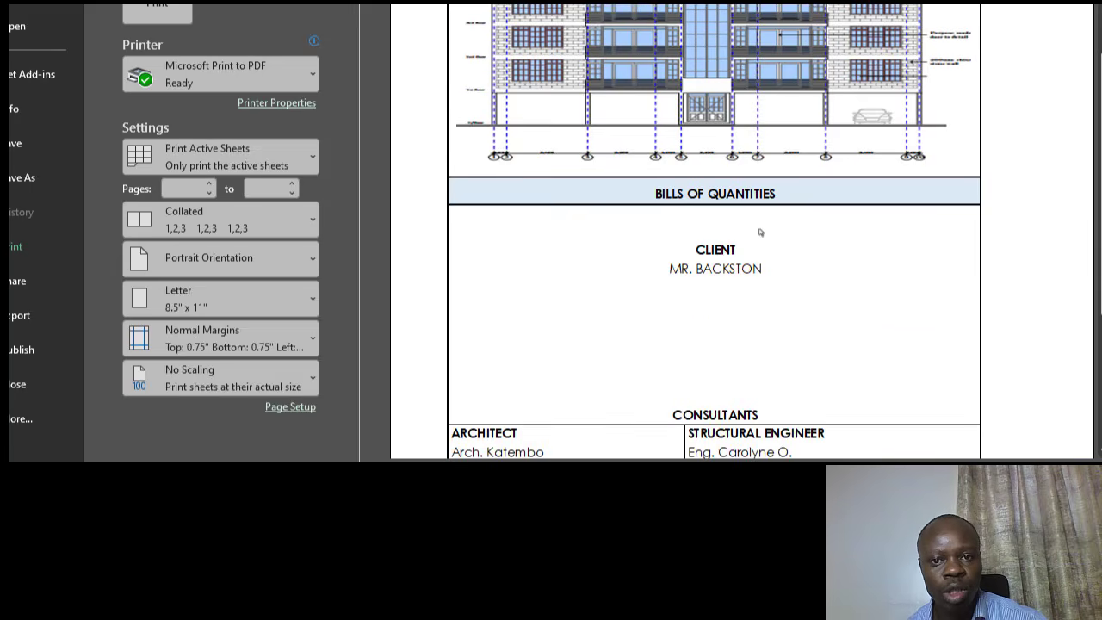
pyautogui.scroll(-2, 771, 225)
pyautogui.scroll(-1, 848, 142)
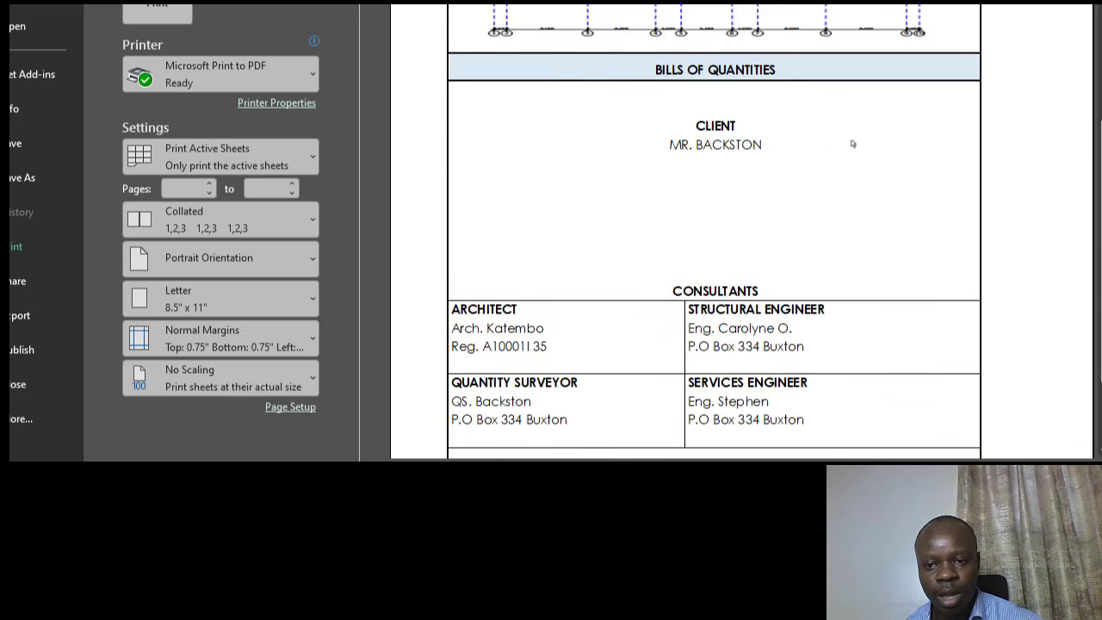
pyautogui.scroll(-1, 827, 130)
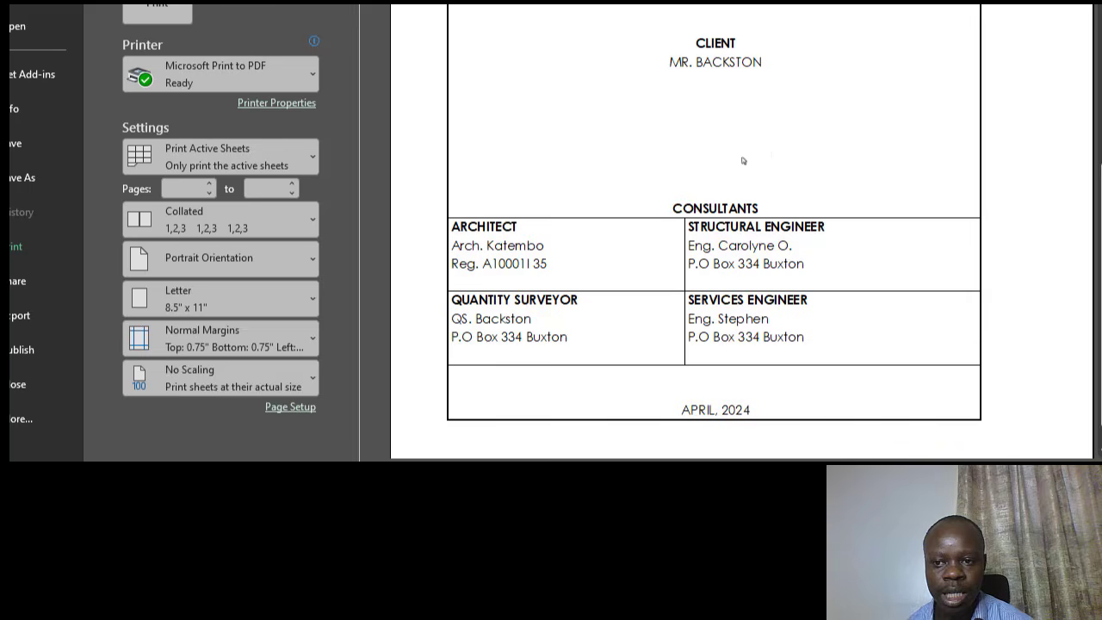
pyautogui.scroll(-1, 680, 241)
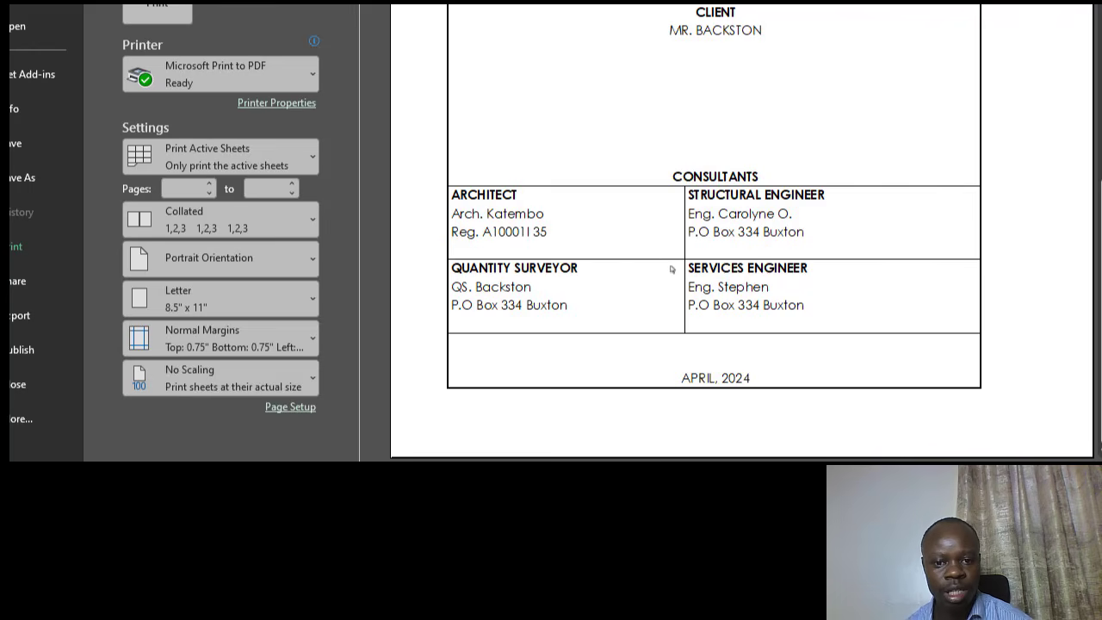
pyautogui.scroll(10, 780, 268)
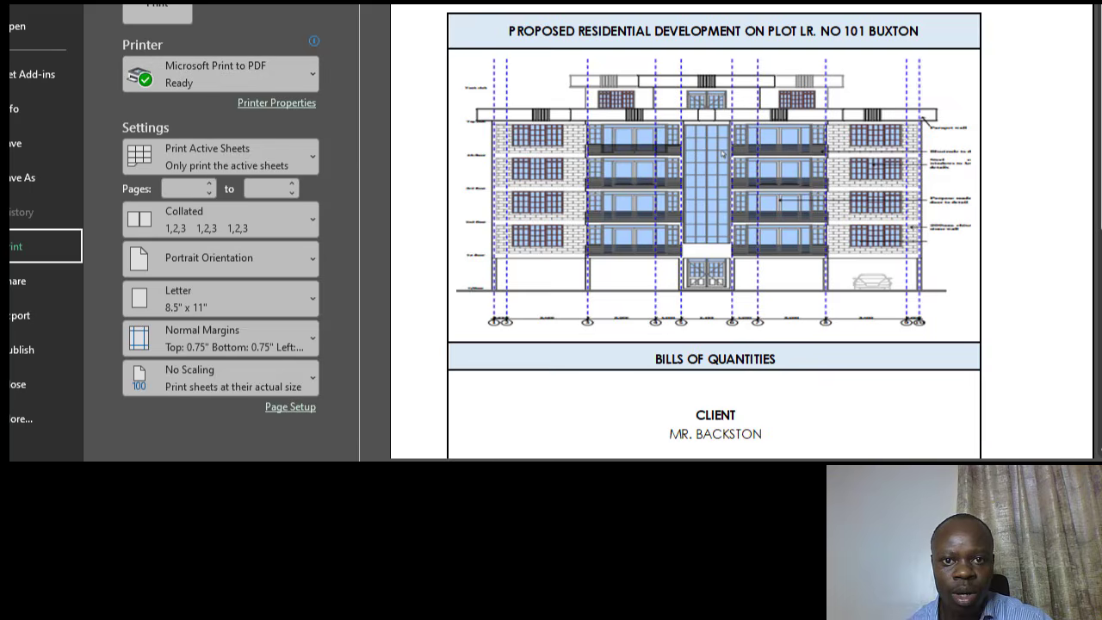
# - Widen columns A and I to enlarge the cover sheet's title frame
pyautogui.press('Escape')
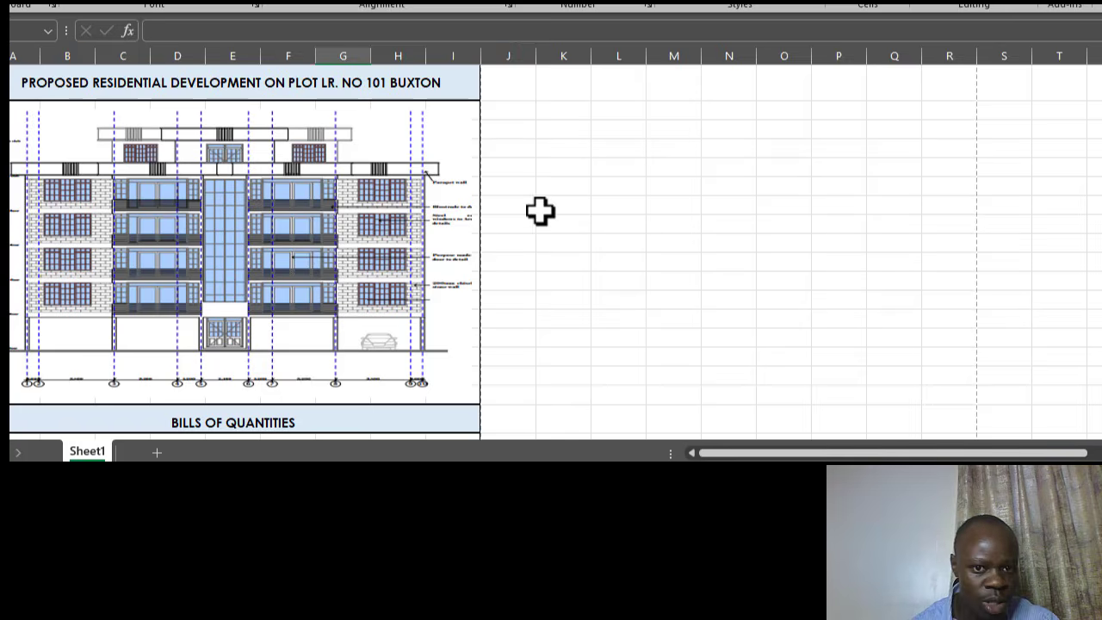
pyautogui.click(460, 54)
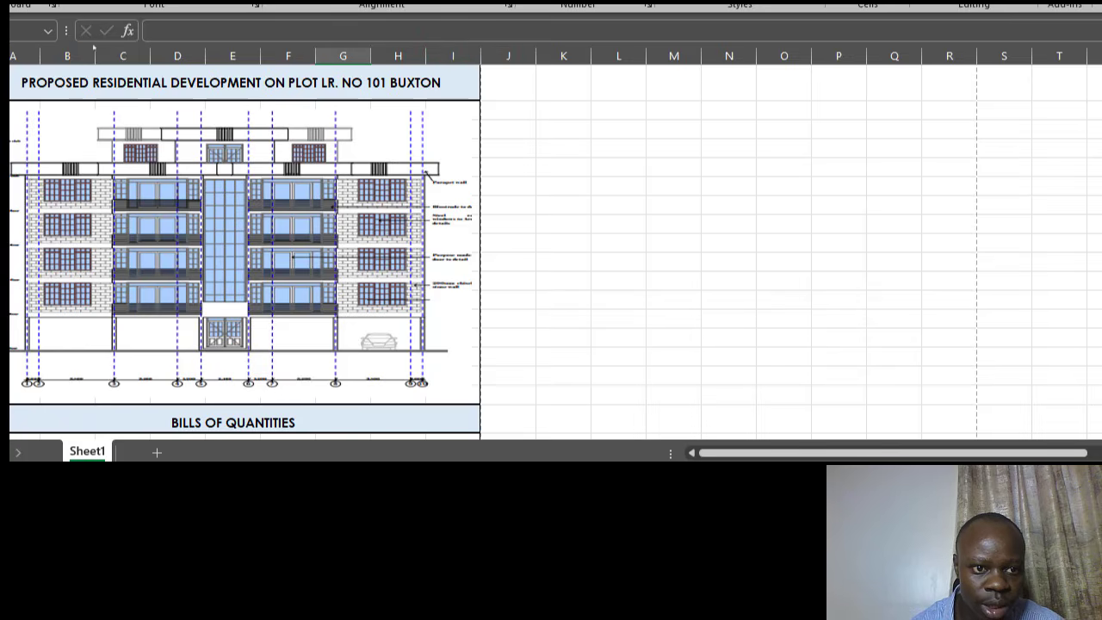
pyautogui.moveTo(39, 50); pyautogui.dragTo(49, 52)
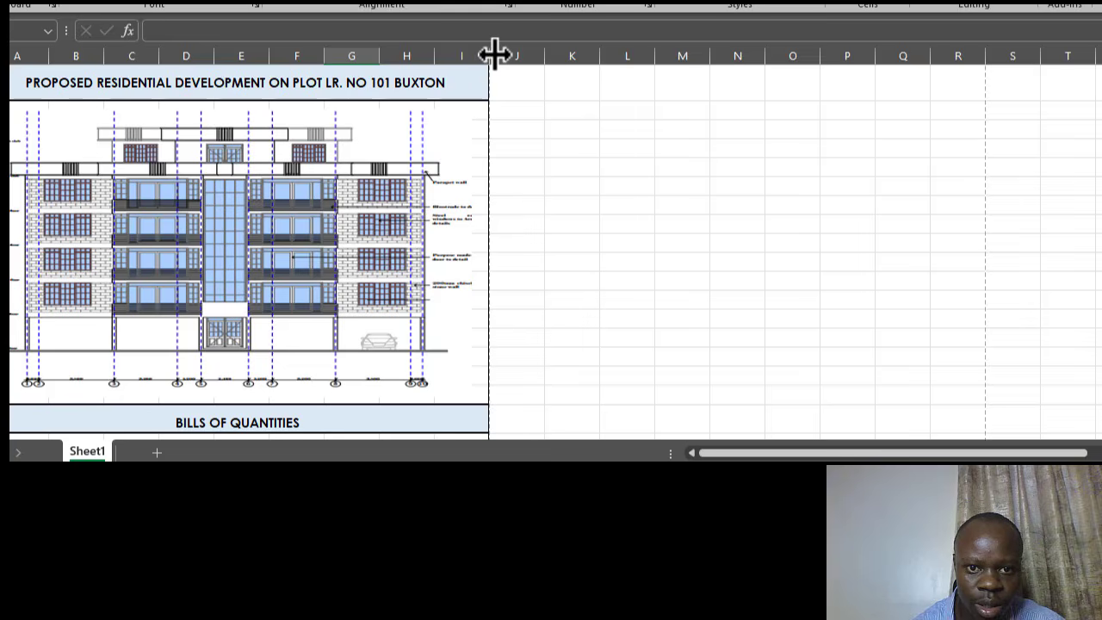
pyautogui.moveTo(494, 53); pyautogui.dragTo(446, 55)
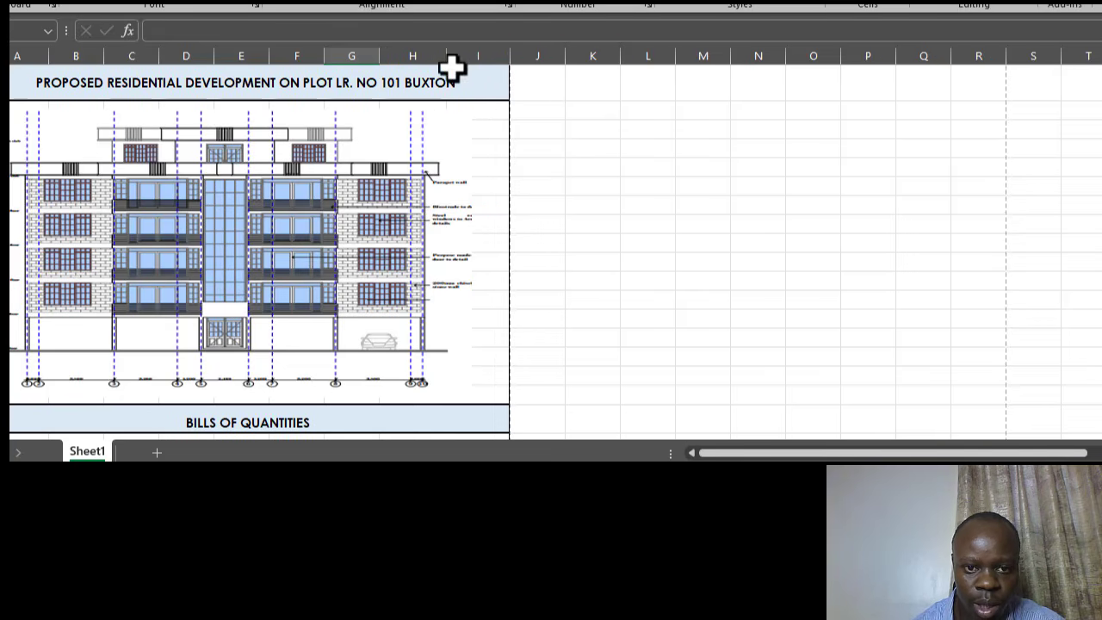
# - Stretch the elevation picture wider across the frame and check it in print preview
pyautogui.click(352, 183)
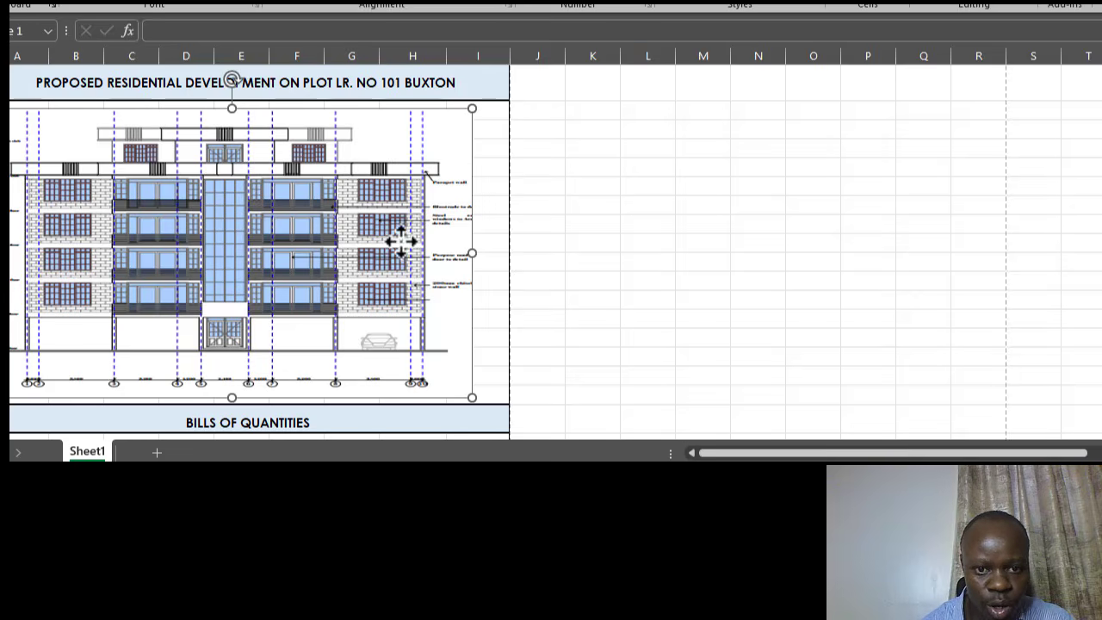
pyautogui.moveTo(472, 254); pyautogui.dragTo(497, 254)
pyautogui.click(696, 261)
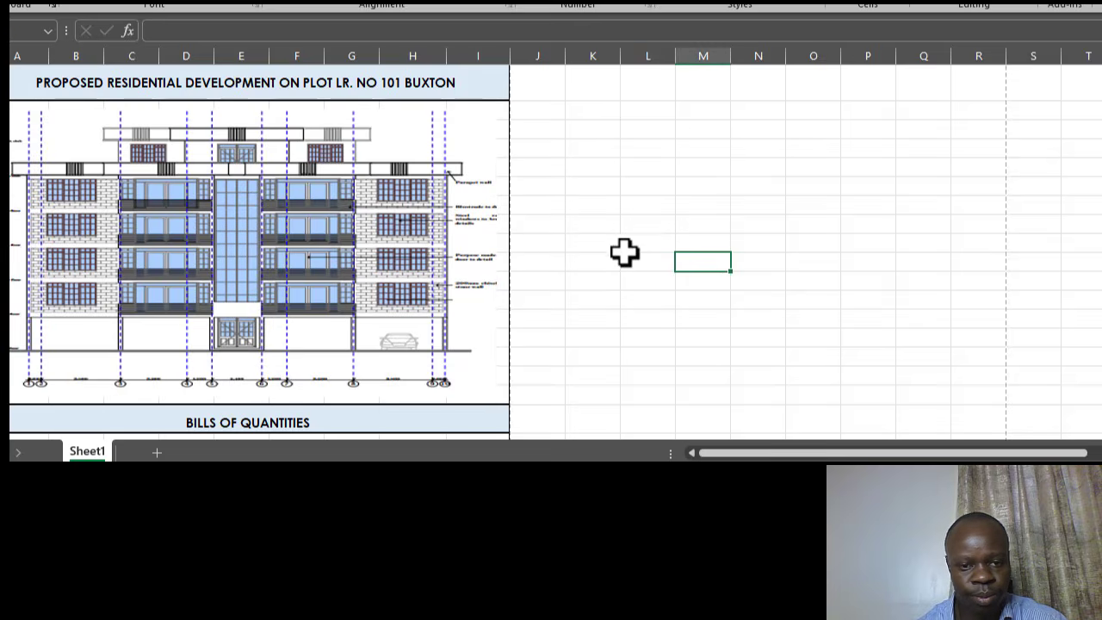
pyautogui.scroll(-6, 283, 248)
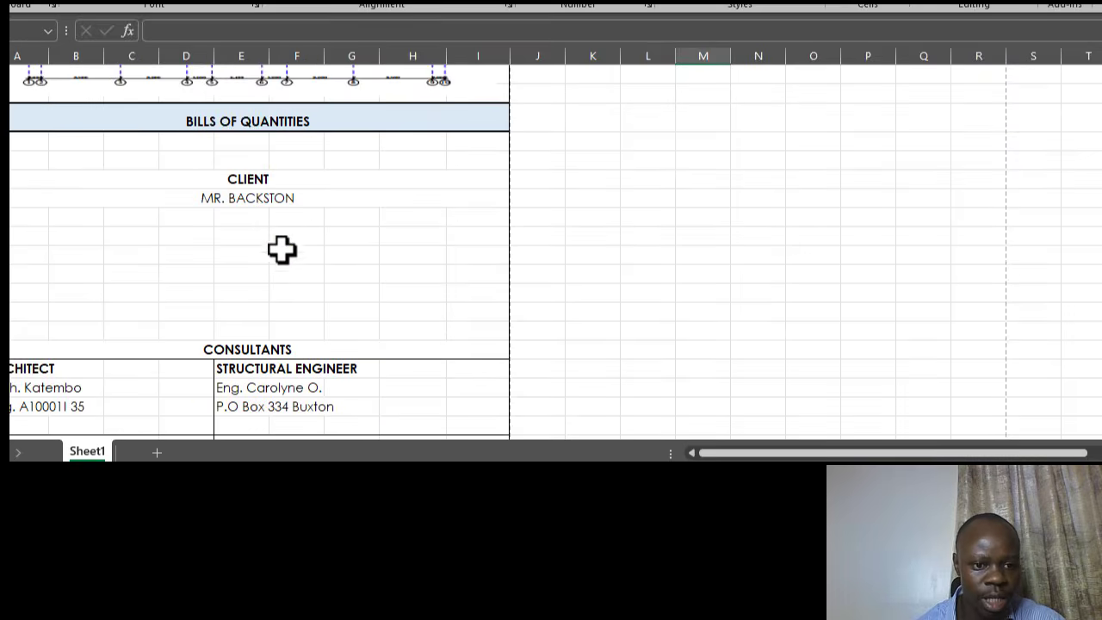
pyautogui.scroll(-2, 320, 241)
pyautogui.scroll(7, 618, 258)
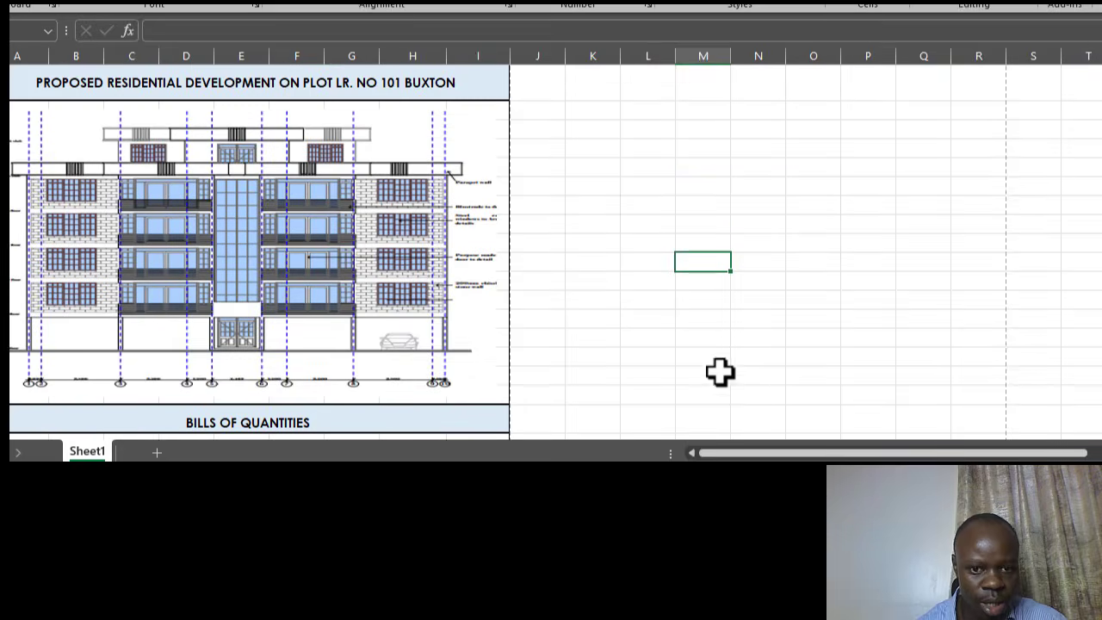
pyautogui.hotkey('ctrl', 'p')
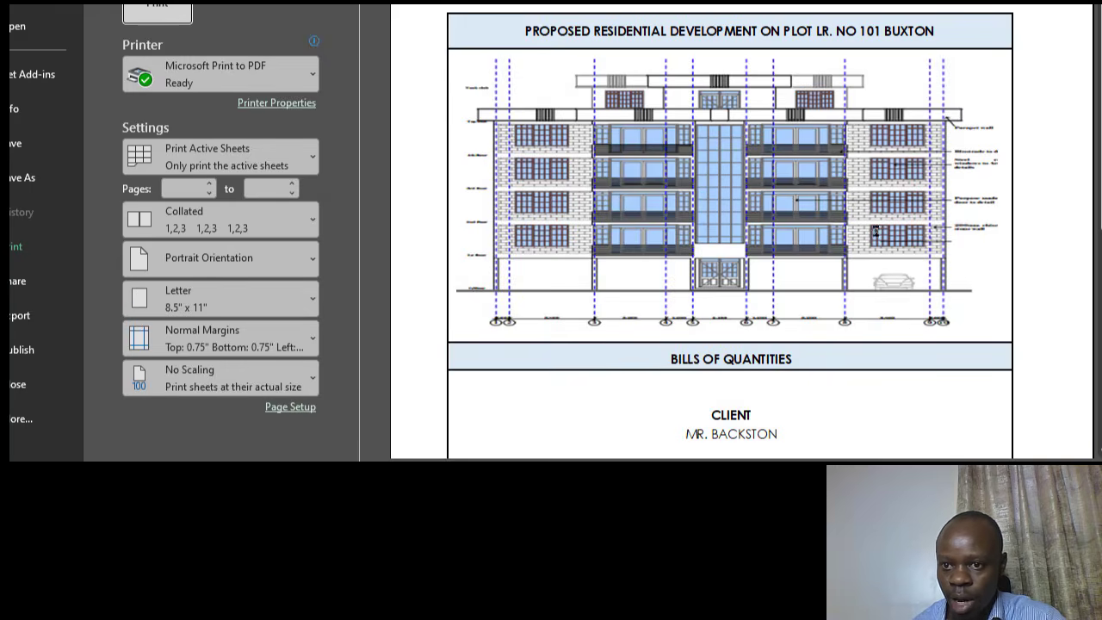
# - Scroll through the print preview to review the updated cover sheet layout
pyautogui.scroll(-5, 876, 231)
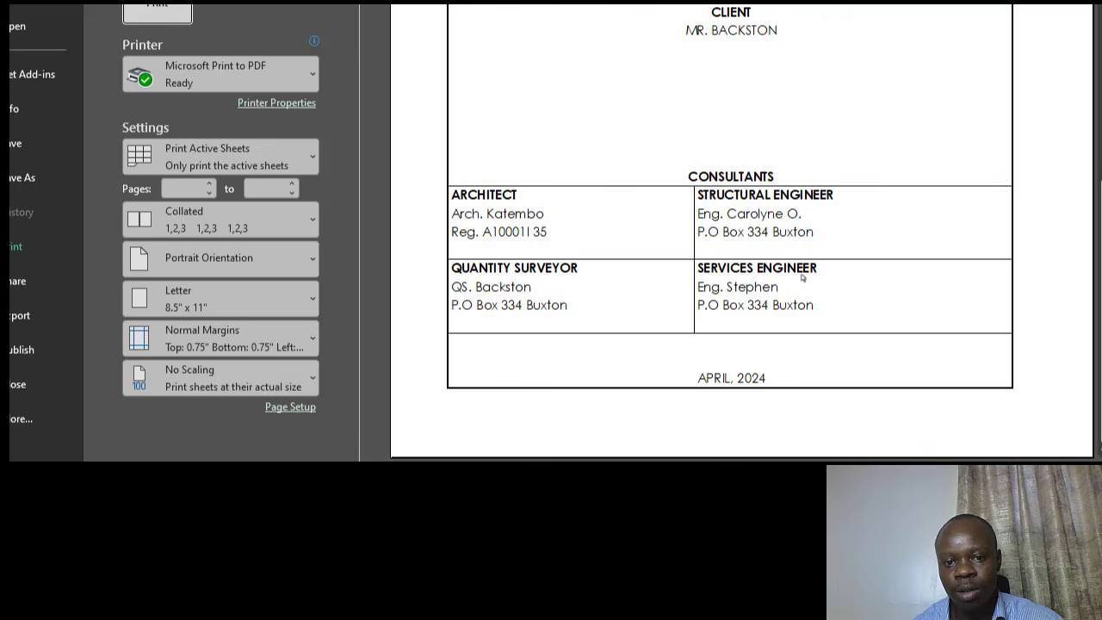
pyautogui.scroll(5, 802, 276)
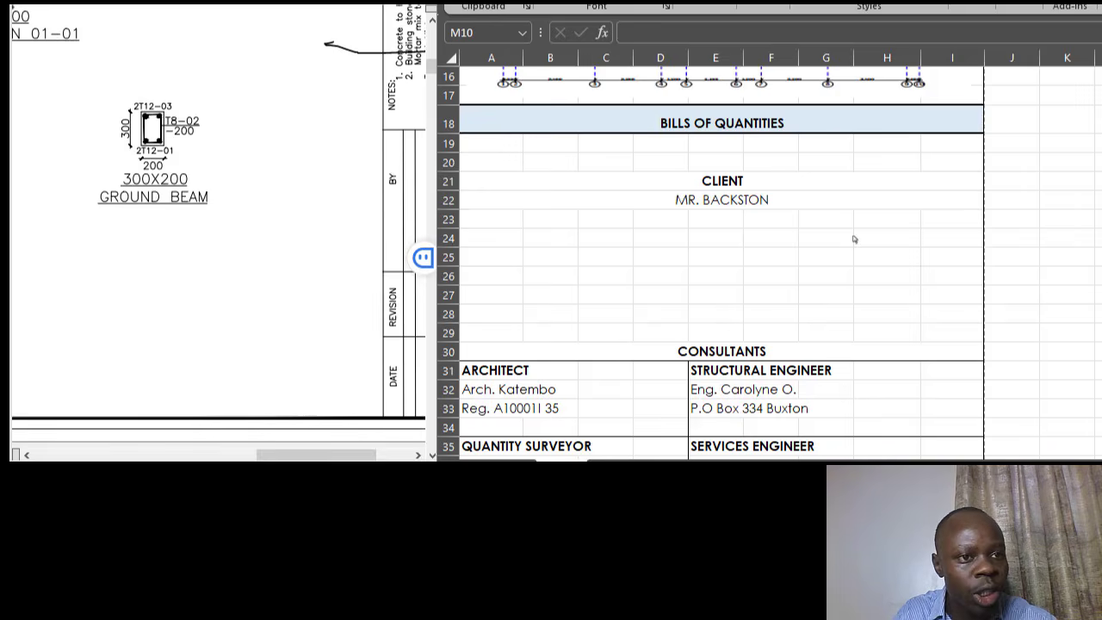
pyautogui.scroll(5, 691, 257)
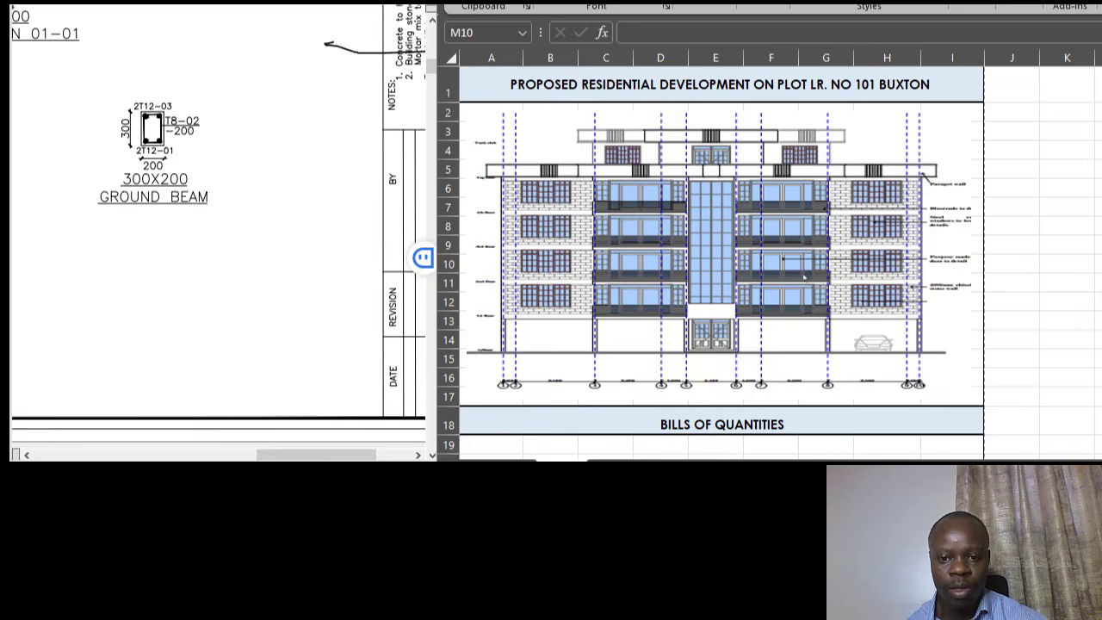
pyautogui.scroll(-1, 817, 260)
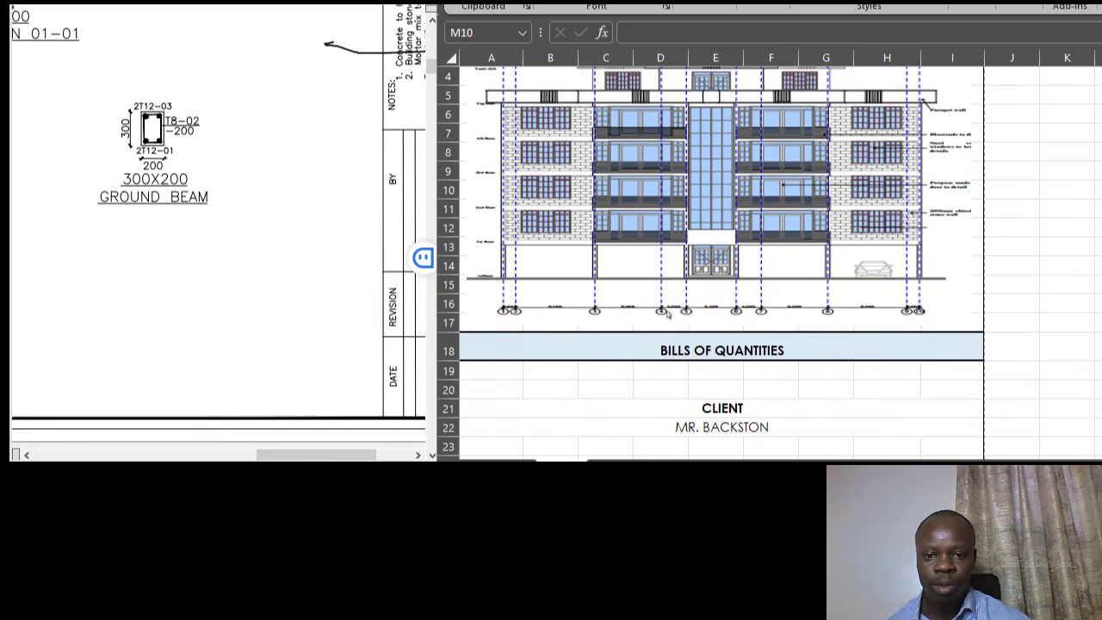
pyautogui.click(739, 351)
pyautogui.scroll(-2, 775, 327)
pyautogui.click(711, 292)
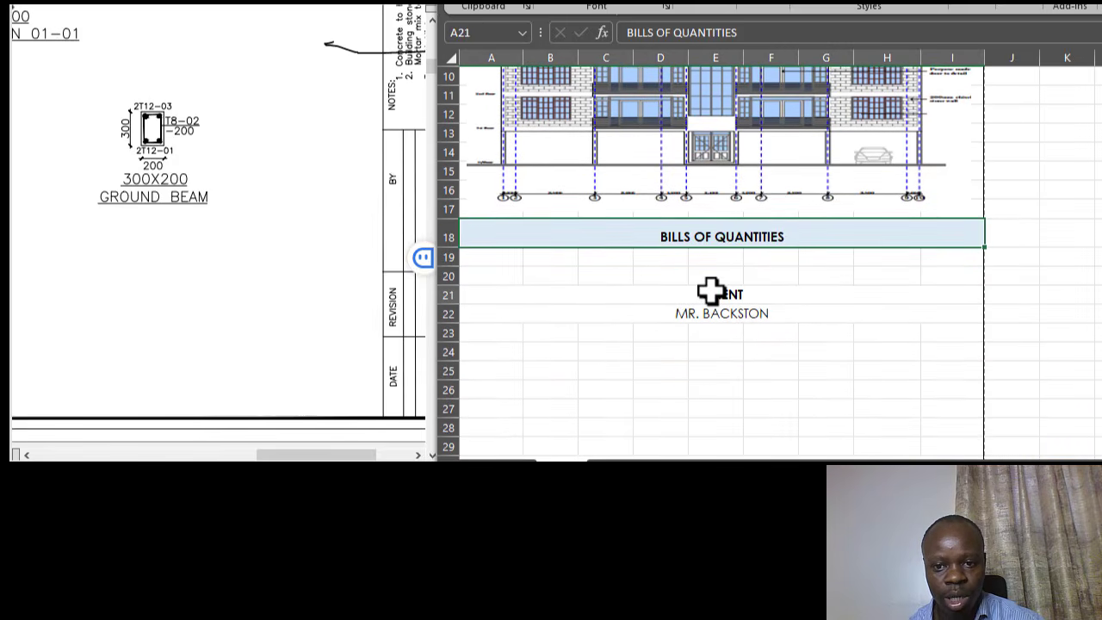
pyautogui.click(712, 313)
pyautogui.scroll(-1, 741, 310)
pyautogui.scroll(-2, 756, 305)
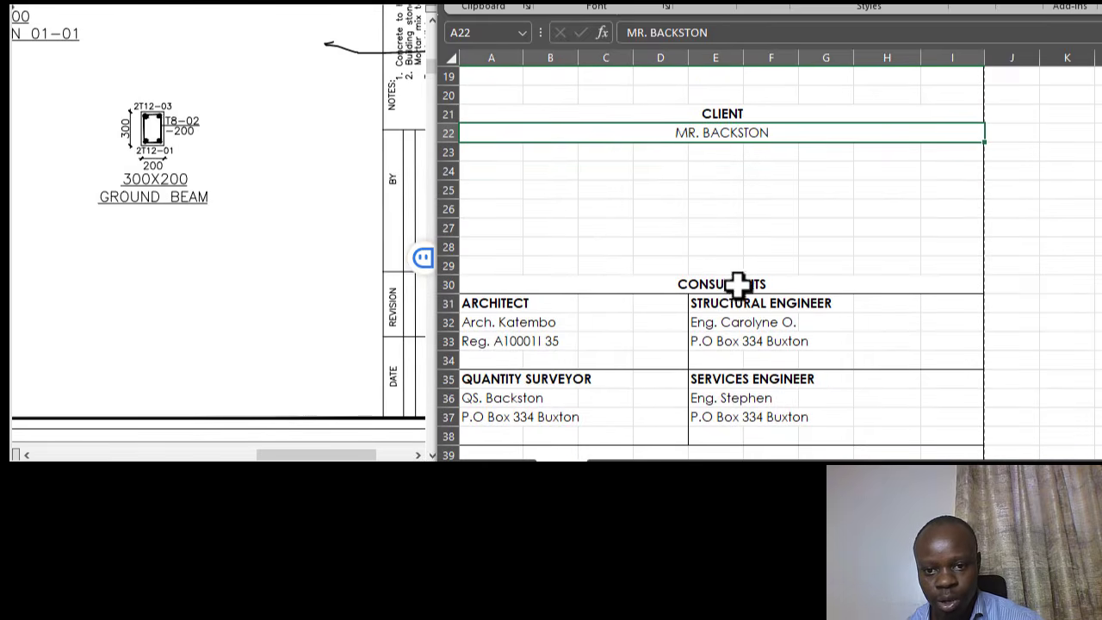
pyautogui.click(722, 277)
pyautogui.scroll(-2, 733, 270)
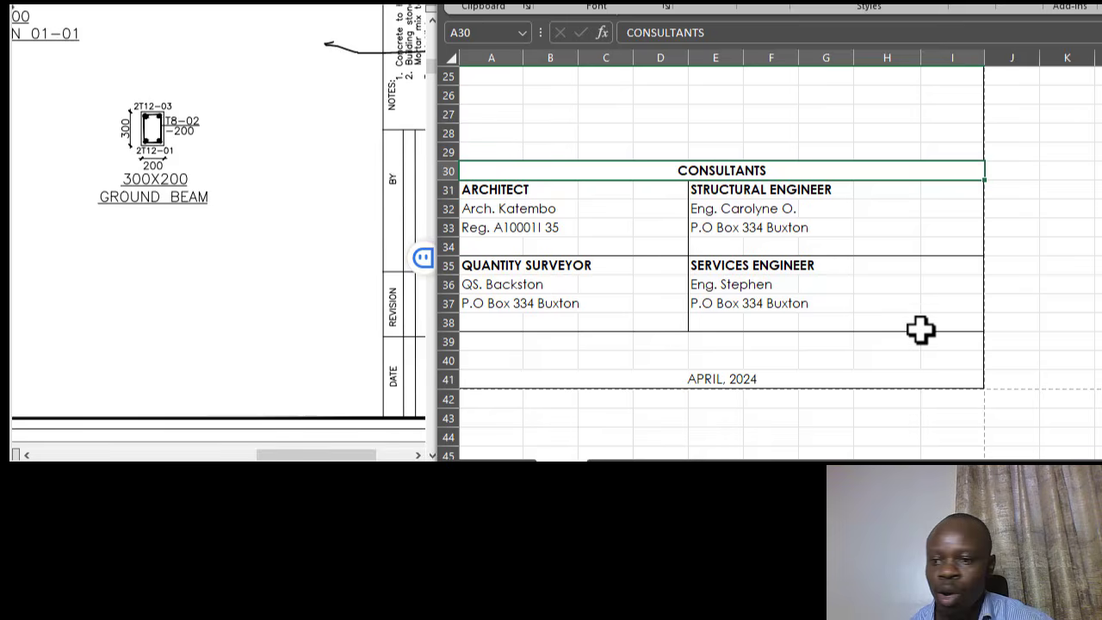
pyautogui.scroll(8, 916, 346)
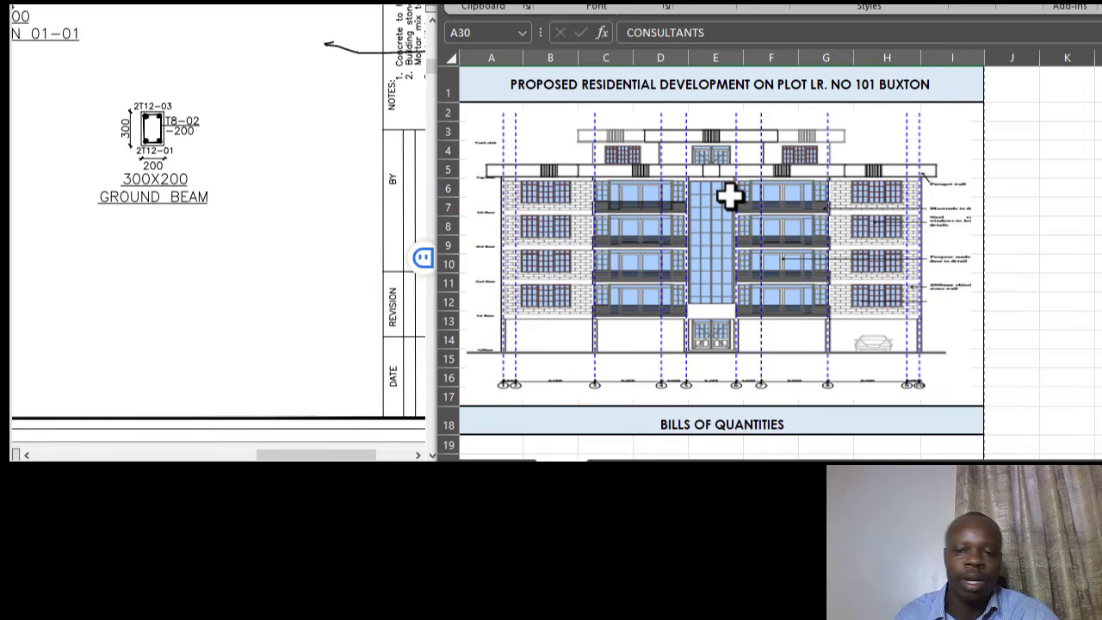
pyautogui.scroll(-6, 728, 191)
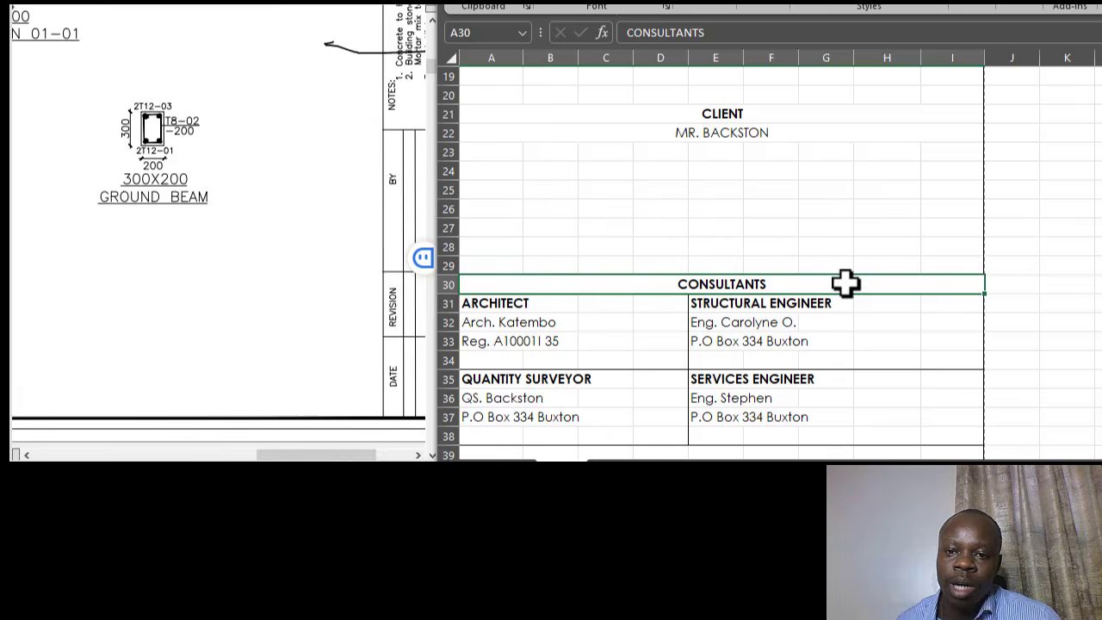
pyautogui.scroll(-1, 846, 282)
pyautogui.scroll(-2, 844, 268)
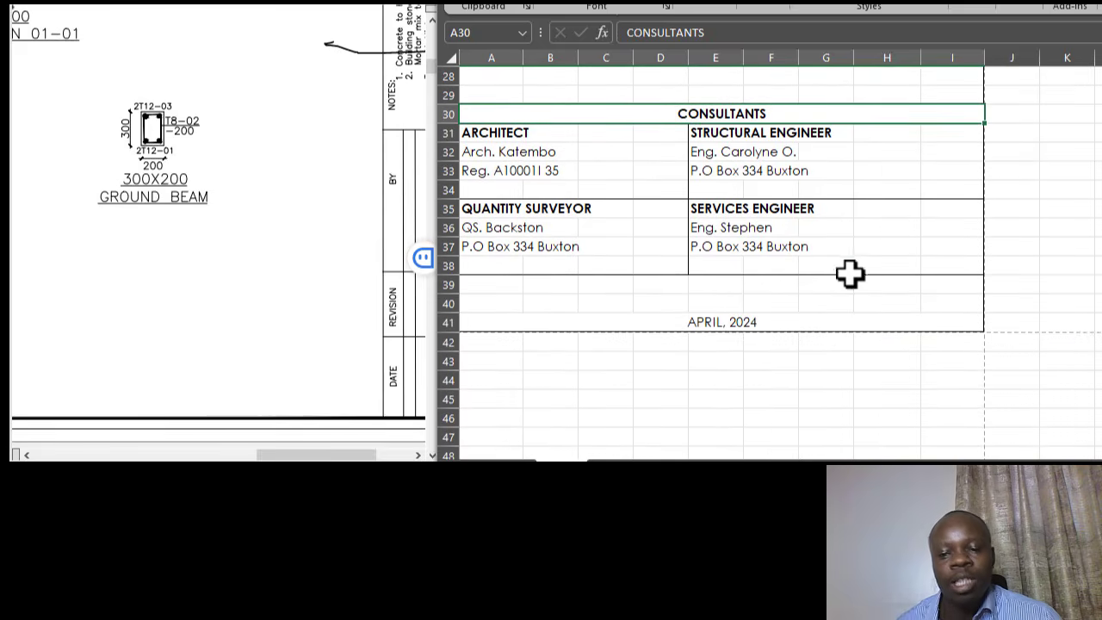
pyautogui.scroll(6, 850, 274)
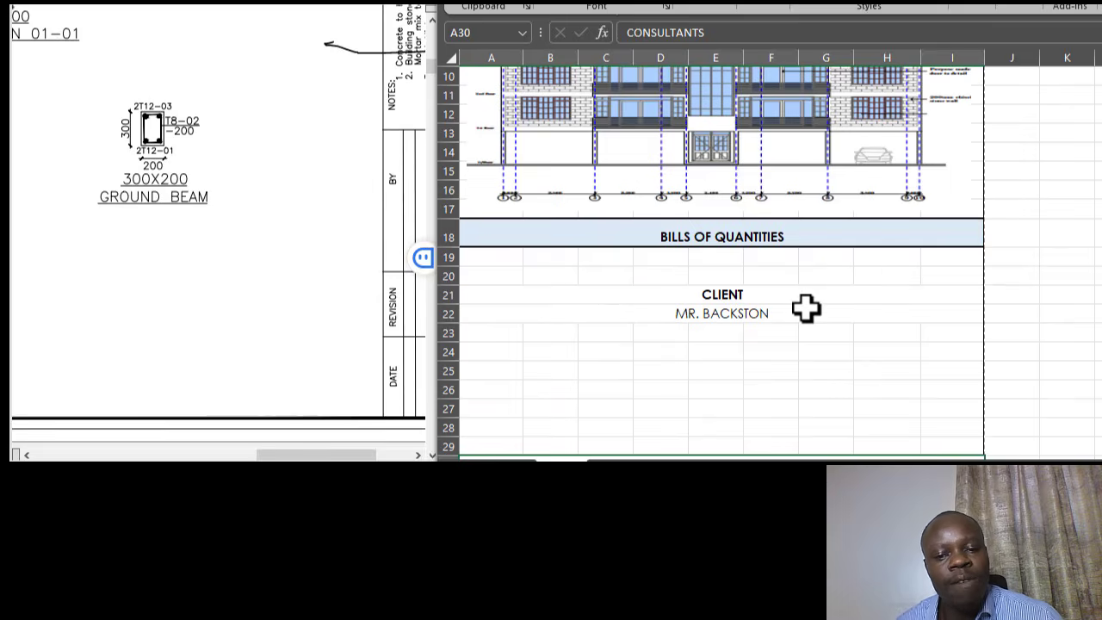
pyautogui.scroll(3, 807, 308)
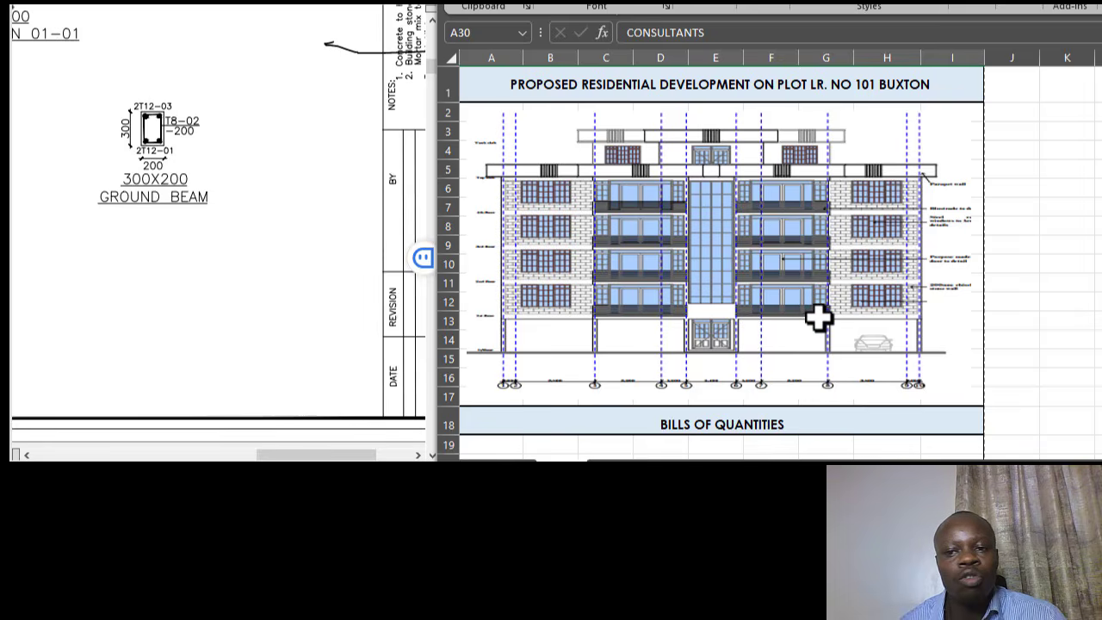